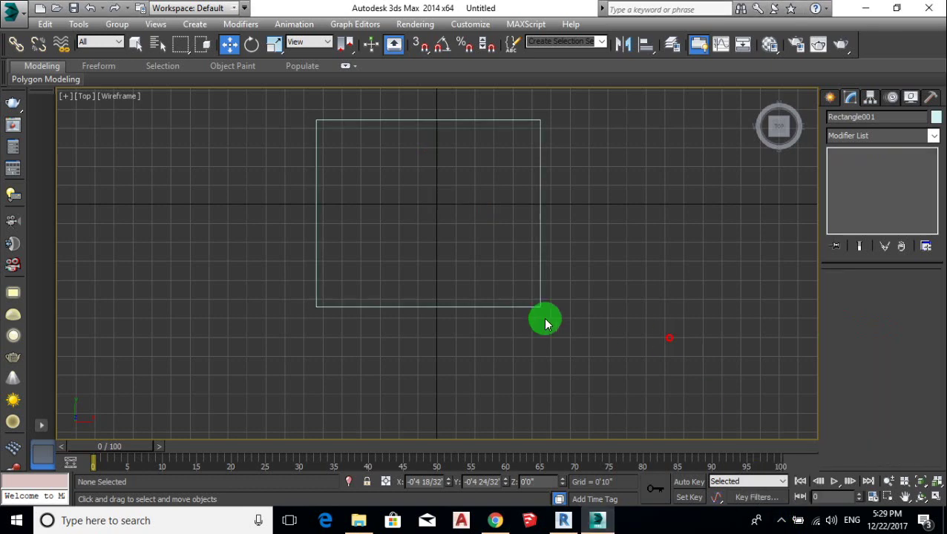
- Refine the rectangle's bottom edge by adding two new vertices for the door gap
mouse_move(546, 321)
middle_down()
mouse_move(508, 317)
mouse_move(478, 286)
middle_up()
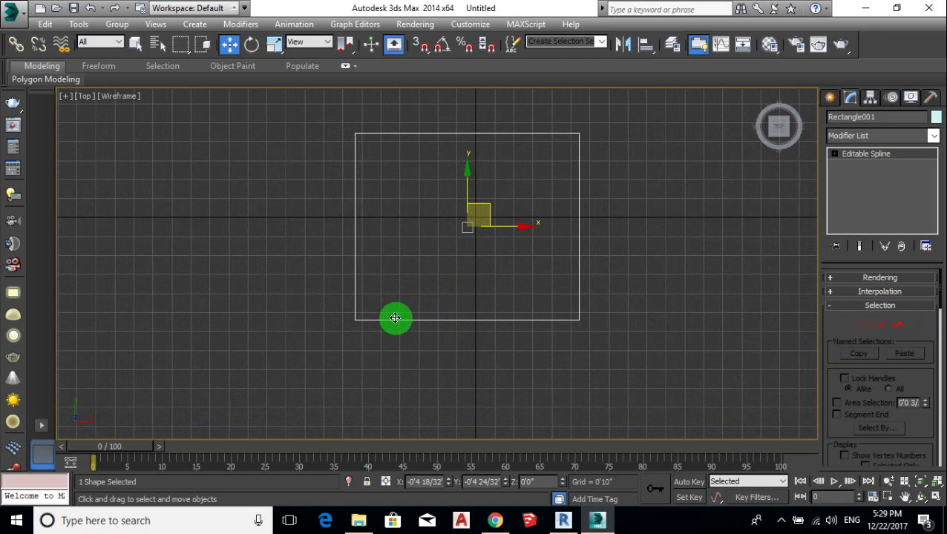
mouse_move(395, 317)
middle_down()
mouse_move(407, 324)
mouse_move(402, 309)
middle_up()
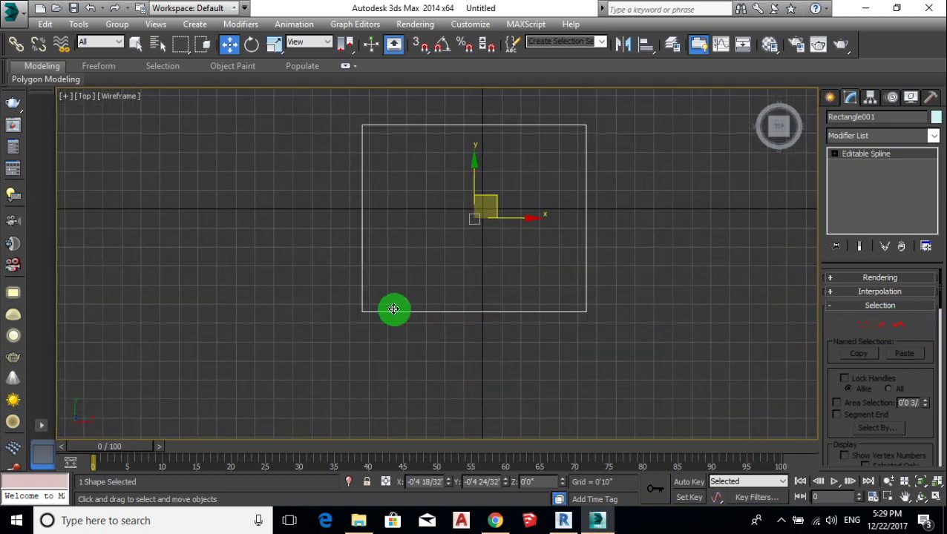
right_click(366, 283)
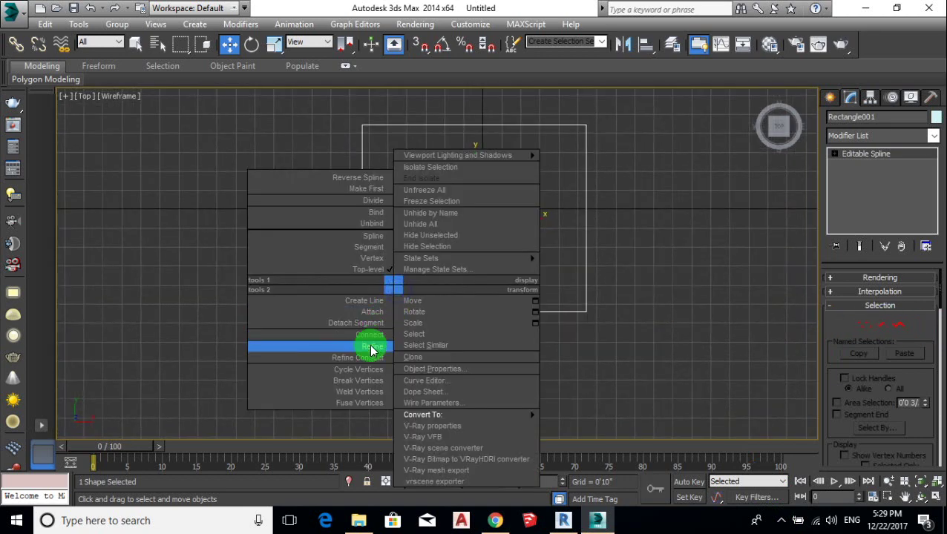
click(371, 345)
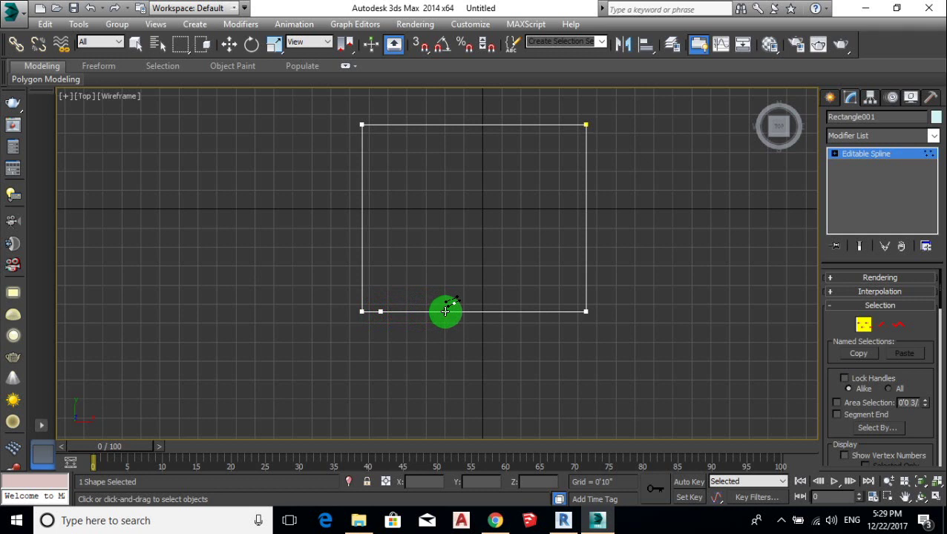
- Delete the bottom segment between the new vertices, then select the whole spline
key(2)
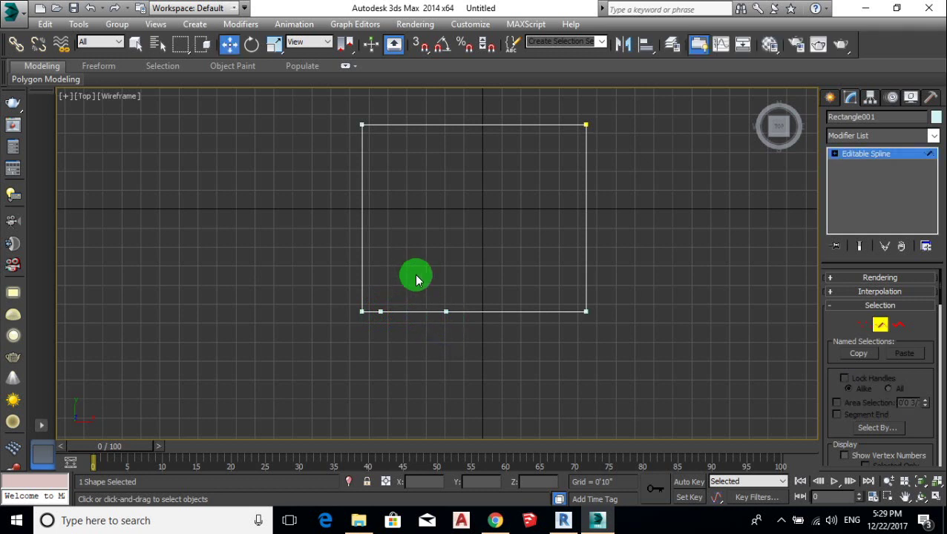
drag(417, 274, 410, 369)
click(412, 369)
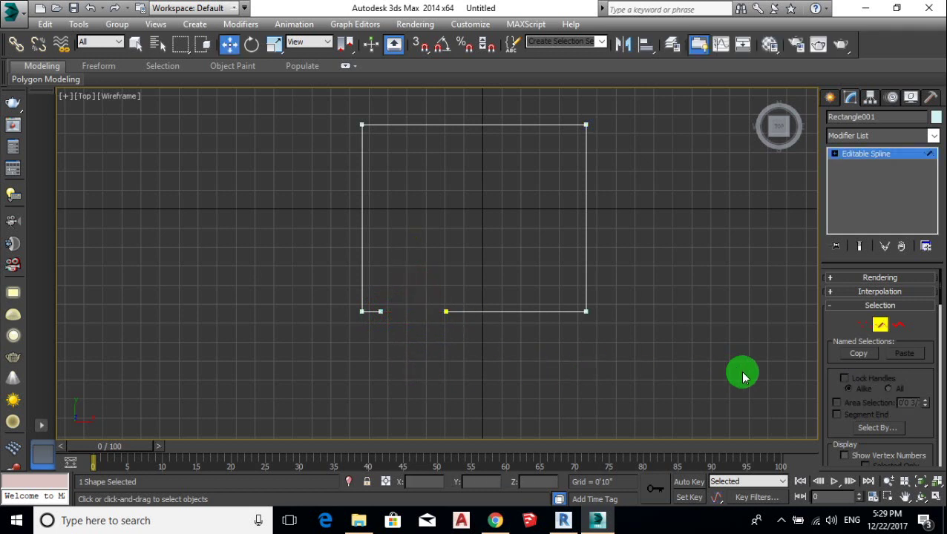
click(897, 325)
click(565, 321)
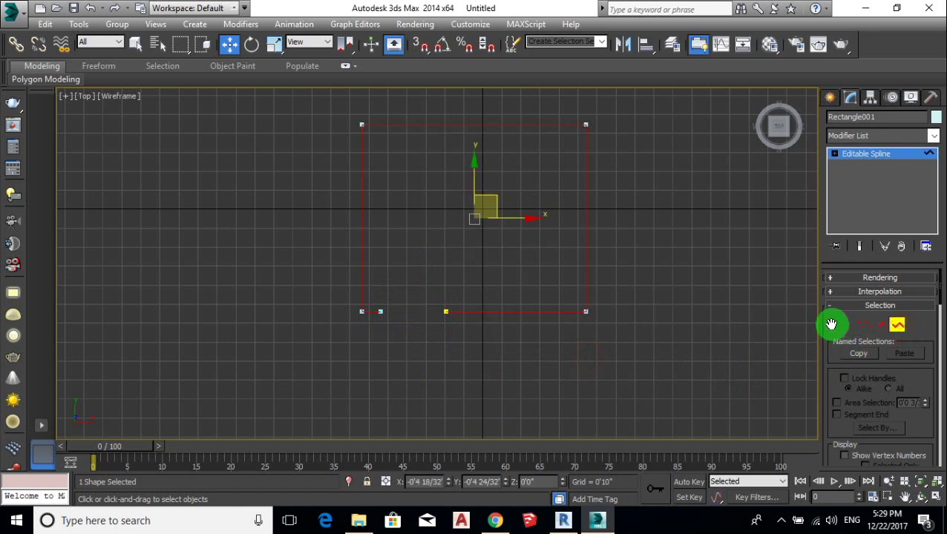
- Give Rectangle001 an inward Outline wall thickness, redoing the misshapen first attempt
scroll(829, 323, down, 5)
scroll(825, 434, down, 3)
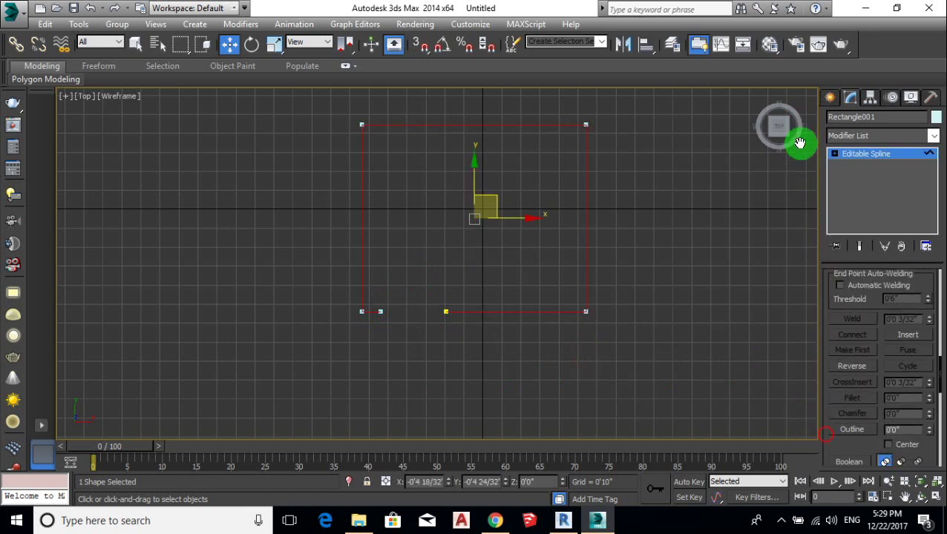
scroll(853, 317, down, 3)
click(898, 366)
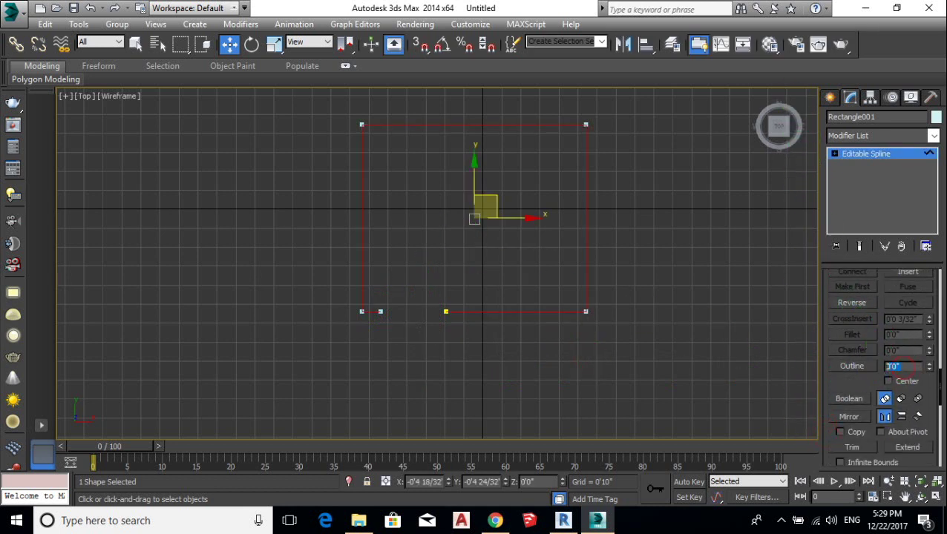
text(4.5)
key(Return)
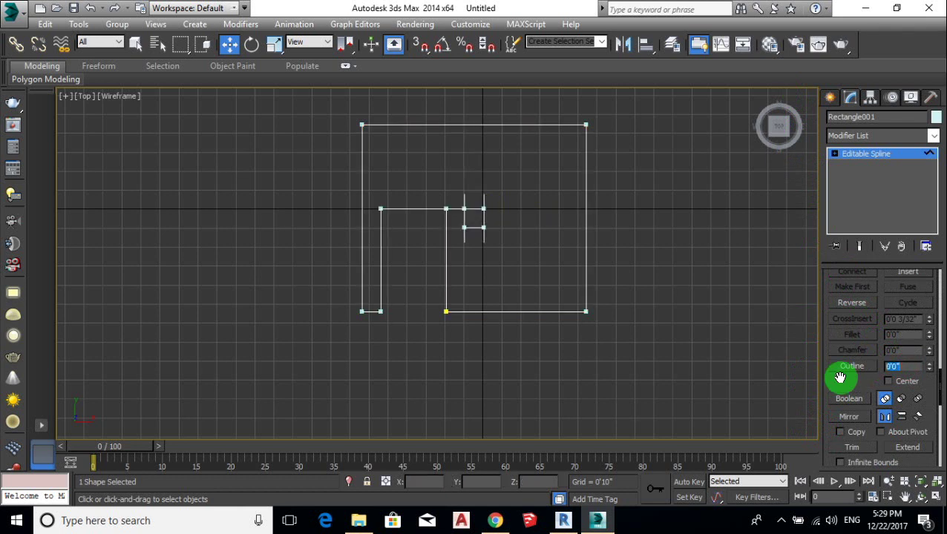
middle_drag(723, 372, 710, 354)
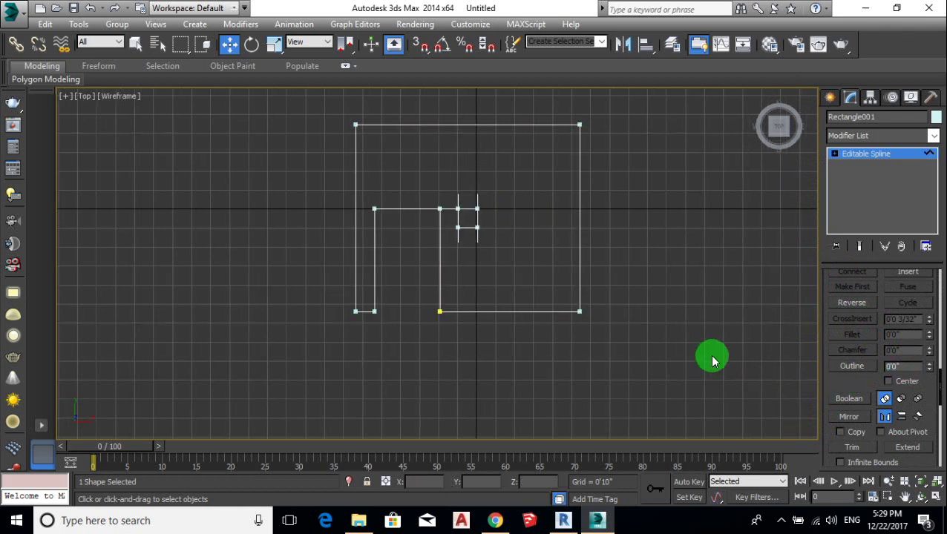
key(ctrl+a)
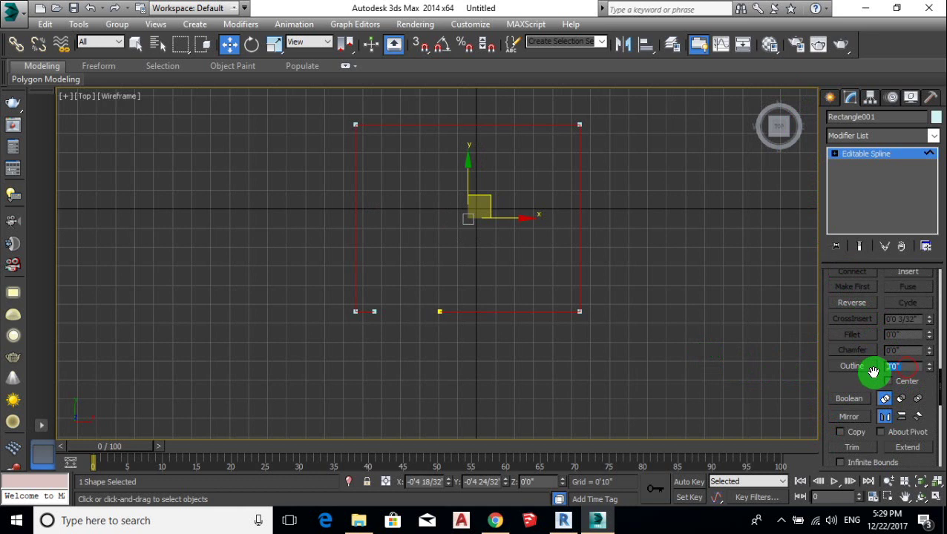
key(Return)
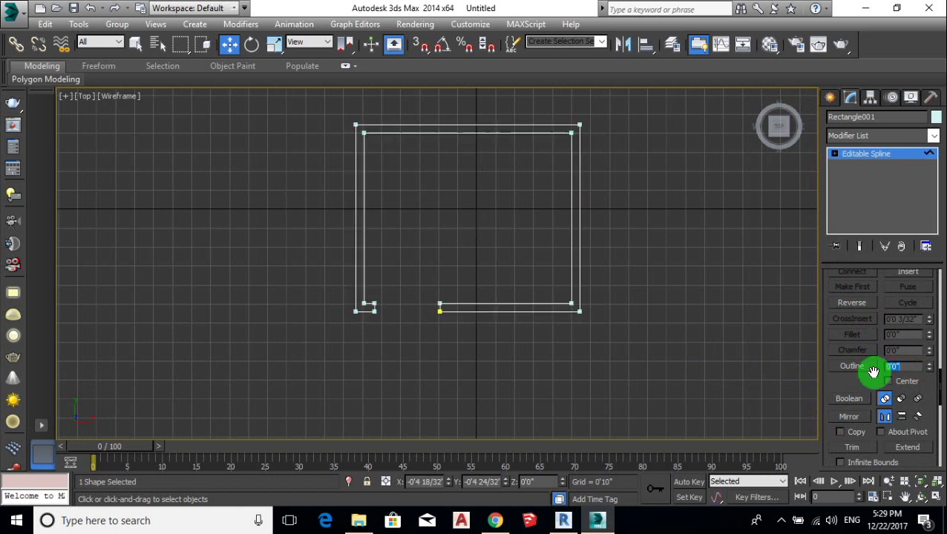
middle_drag(691, 177, 672, 173)
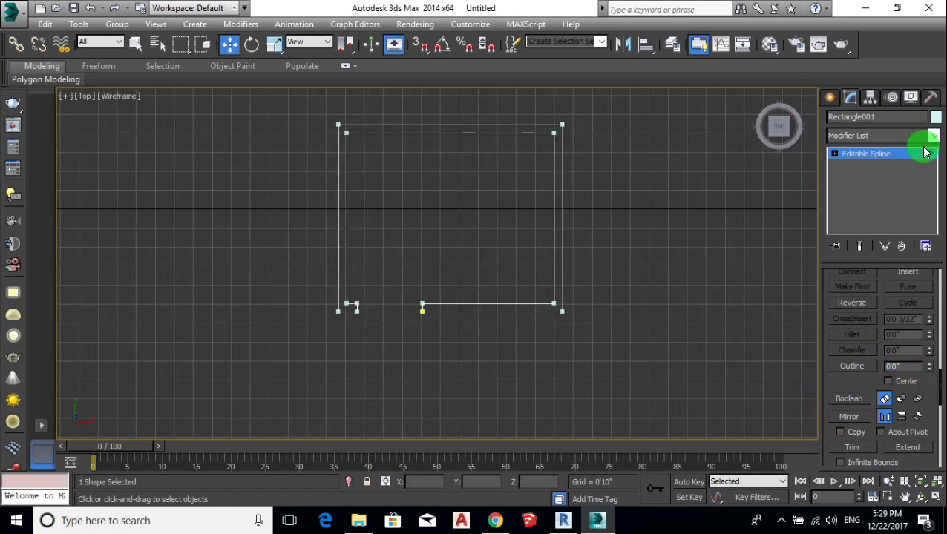
click(889, 155)
- Extrude the wall outline to a height of 10'0"
click(882, 141)
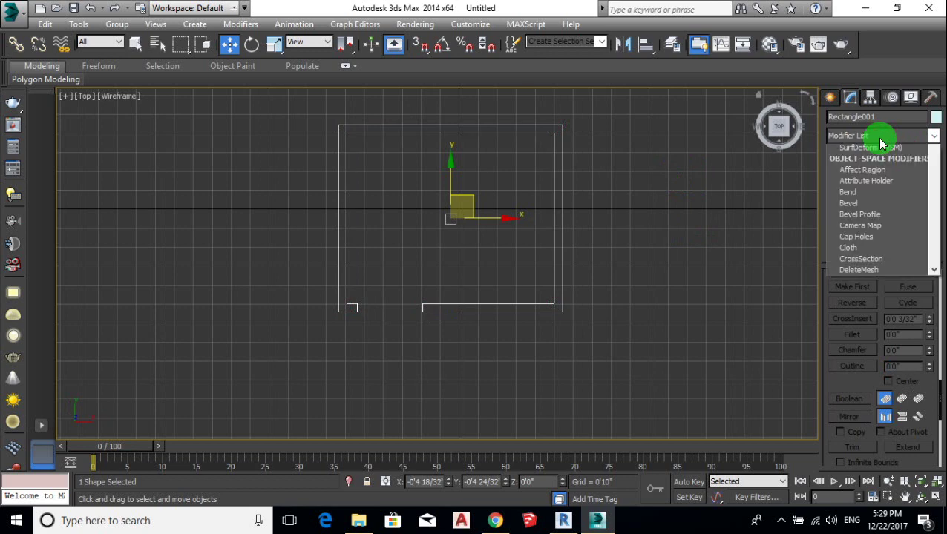
scroll(831, 193, down, 5)
click(856, 205)
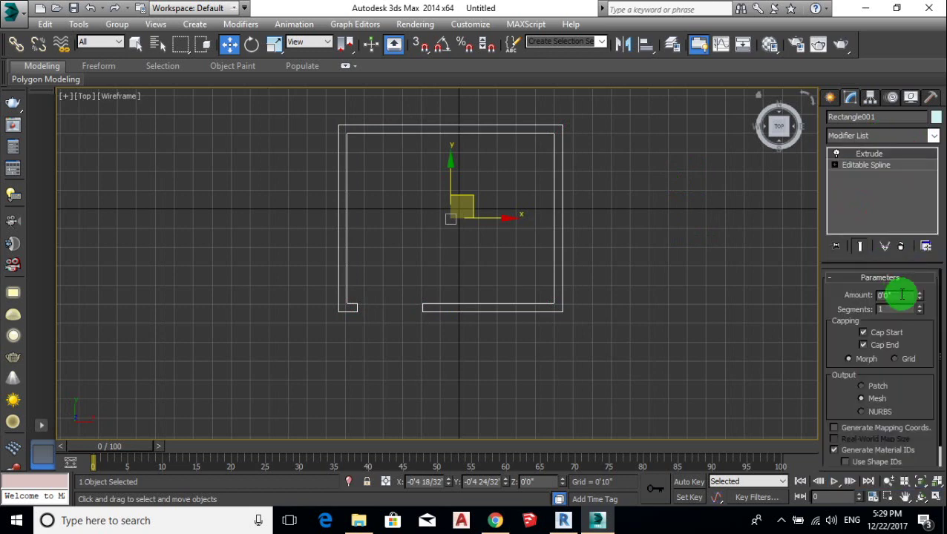
double_click(900, 295)
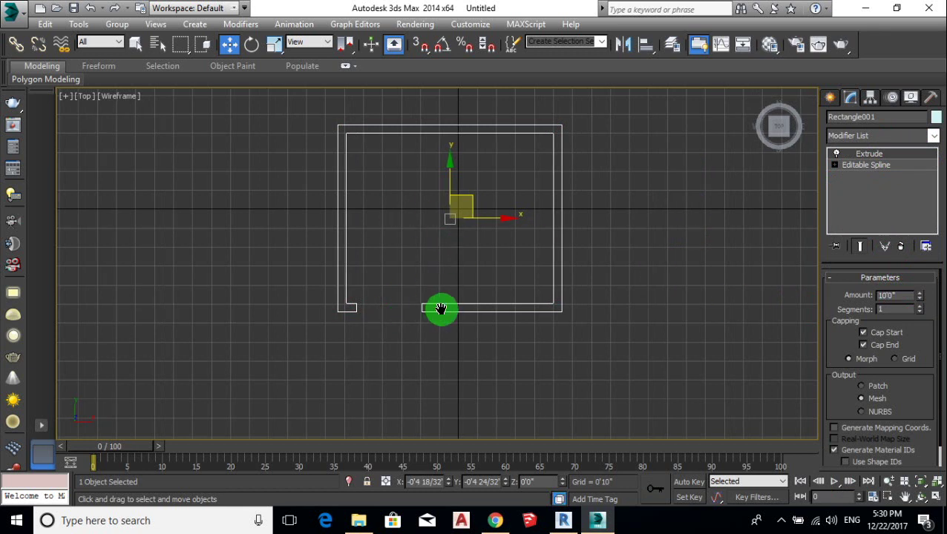
middle_drag(437, 310, 447, 323)
click(584, 281)
- Draw a snapped Standard Primitives plane across the room's interior as the floor
click(831, 97)
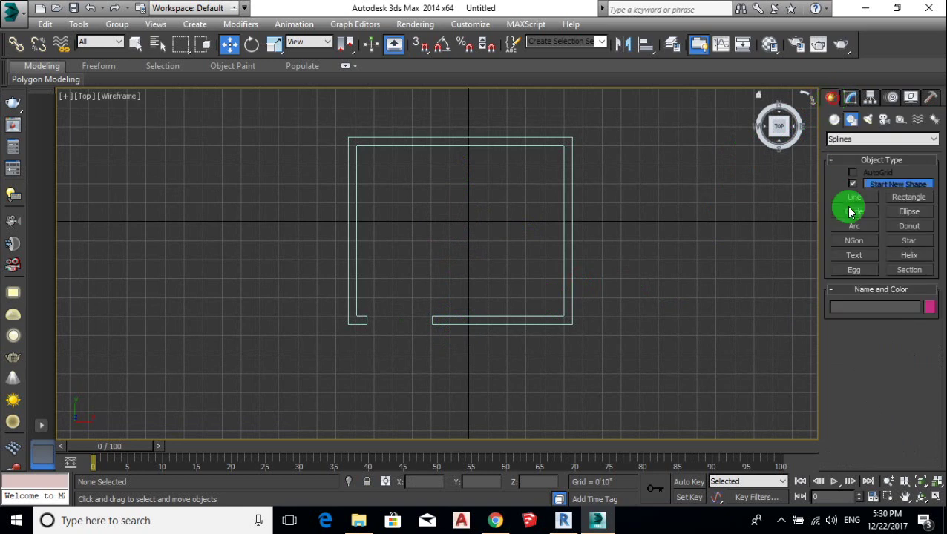
click(919, 197)
click(834, 120)
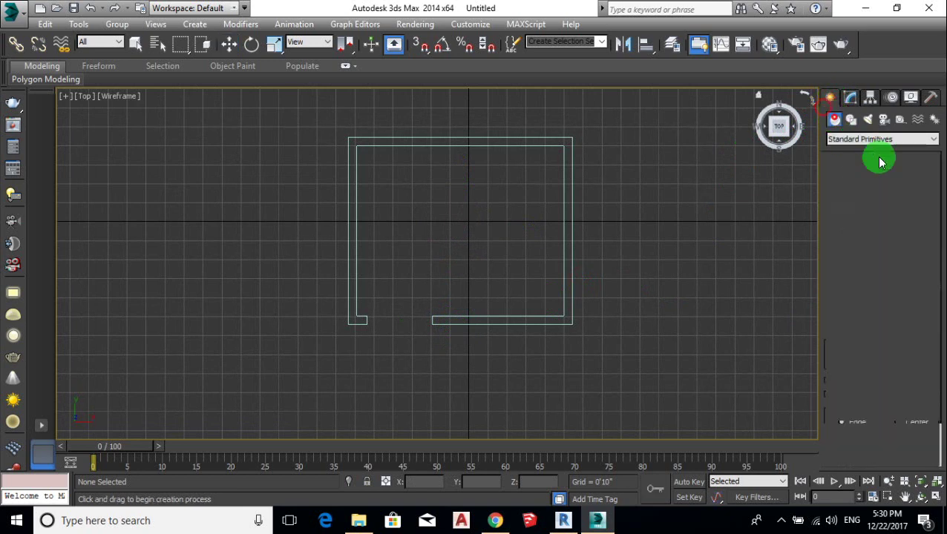
click(911, 229)
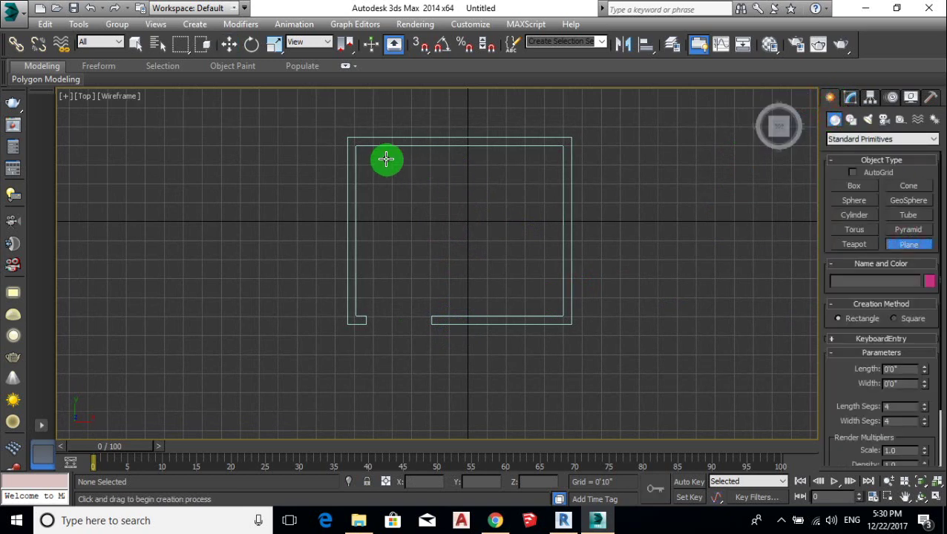
key(s)
drag(356, 152, 551, 301)
right_click(617, 310)
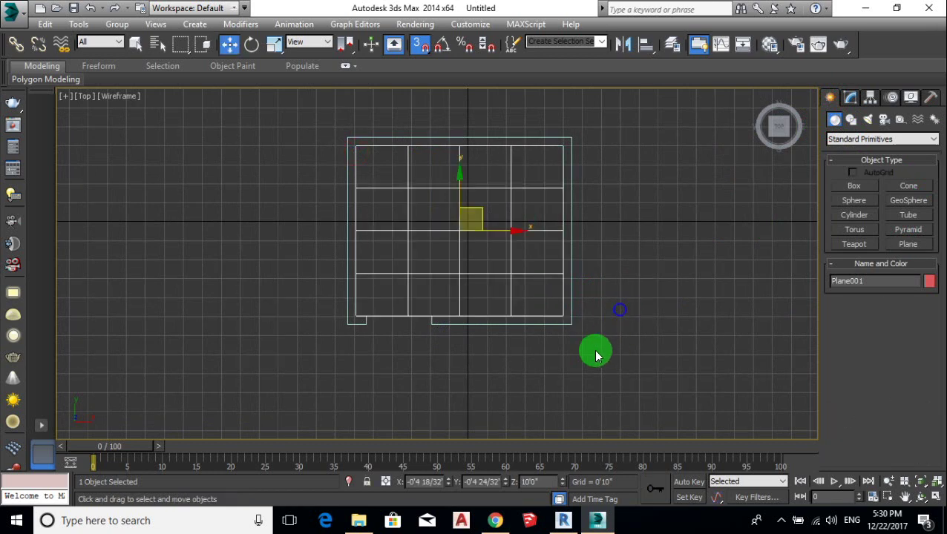
click(594, 349)
middle_drag(521, 347, 500, 346)
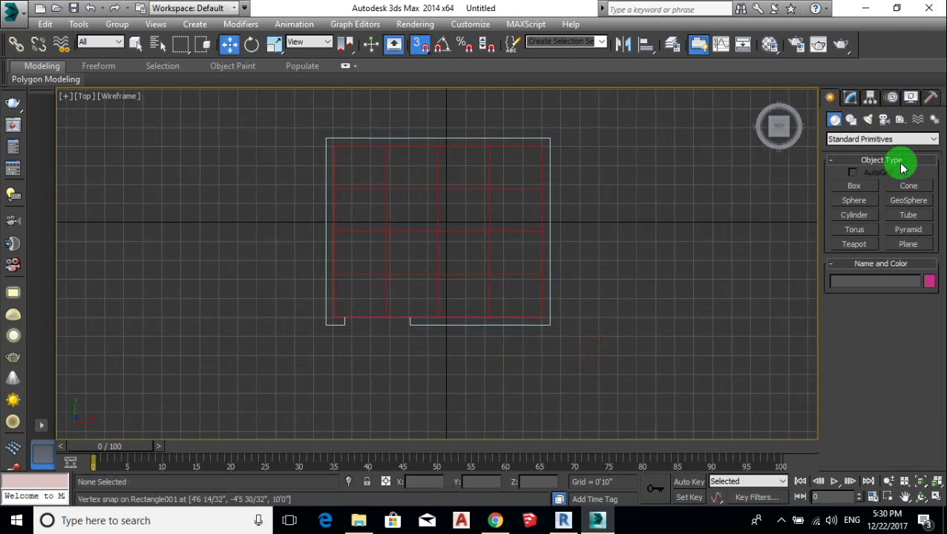
- Create a box across the door gap with Height 3'0" raised to Z 7'0"
click(861, 192)
scroll(577, 222, down, 1)
scroll(389, 278, up, 3)
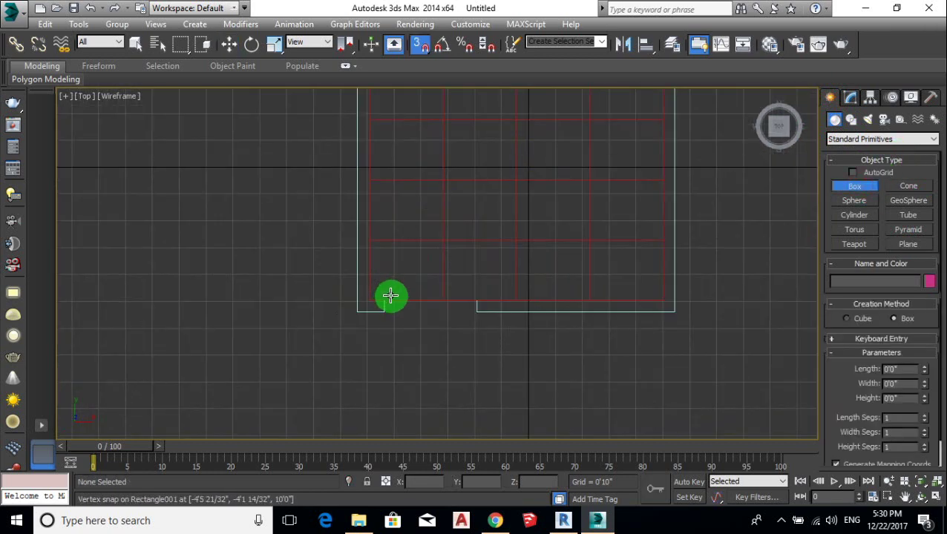
drag(385, 299, 477, 313)
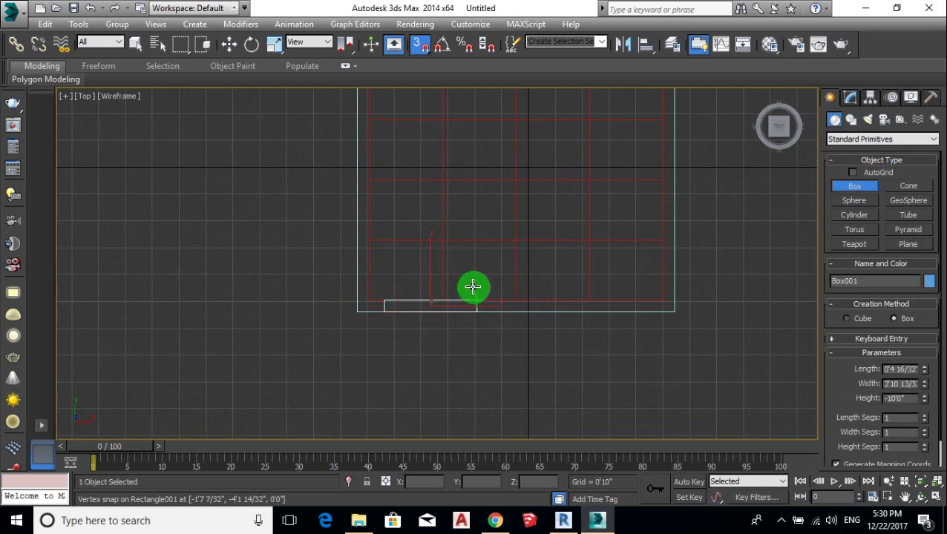
click(473, 285)
key(w)
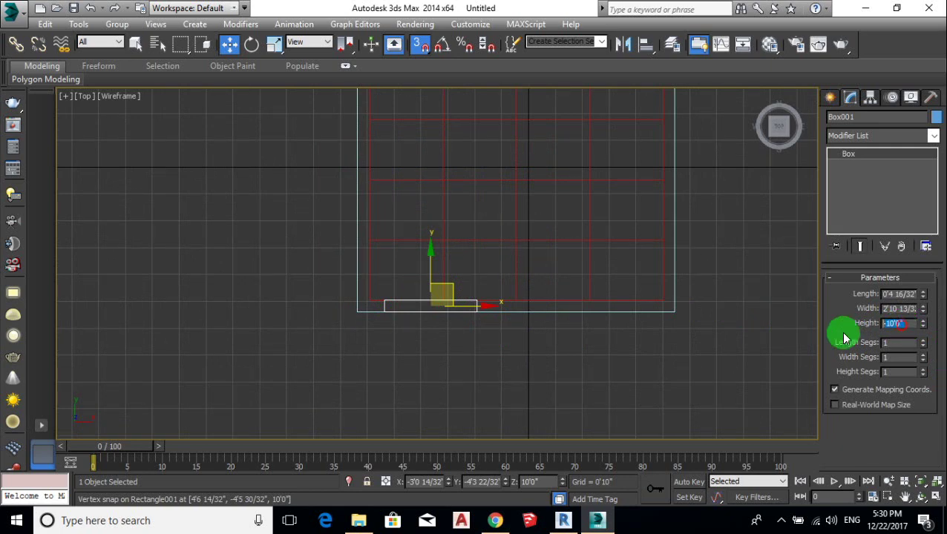
drag(904, 325, 841, 332)
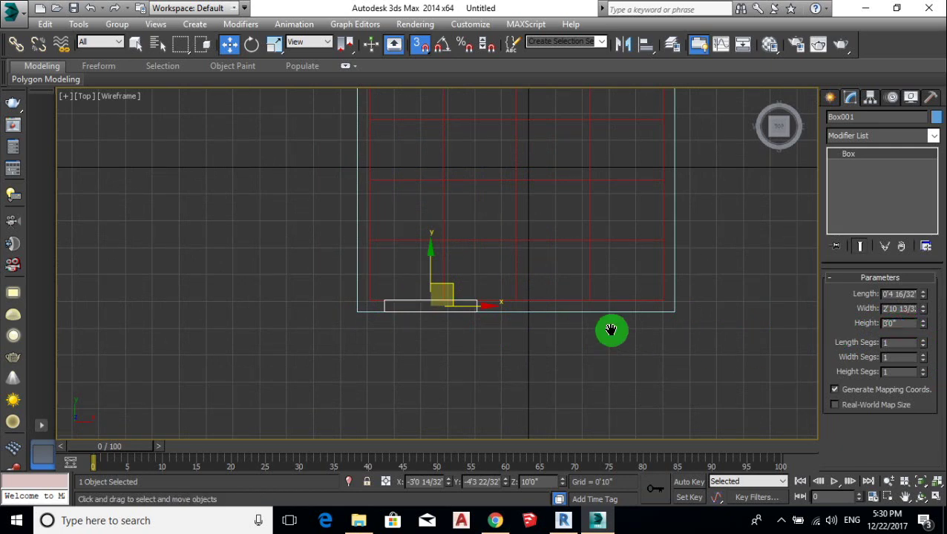
click(547, 481)
text(7)
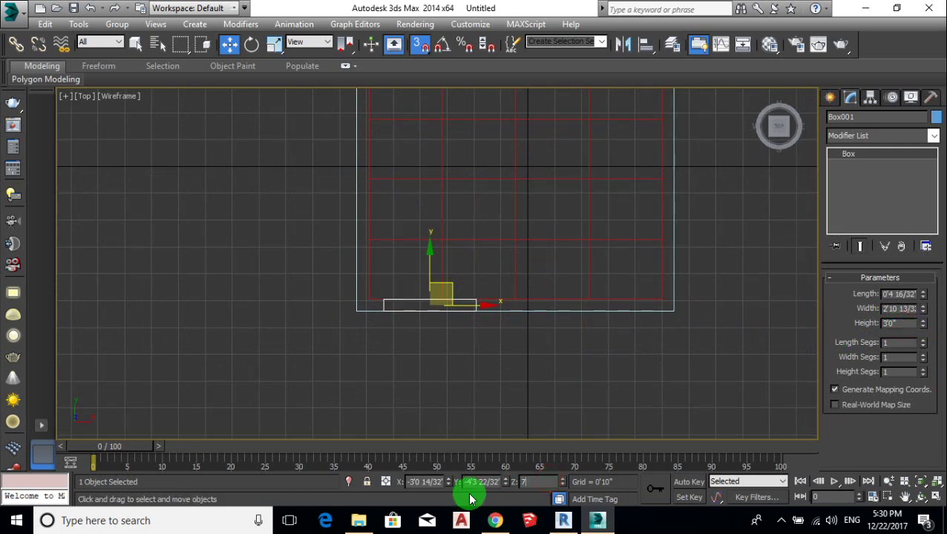
drag(397, 467, 391, 379)
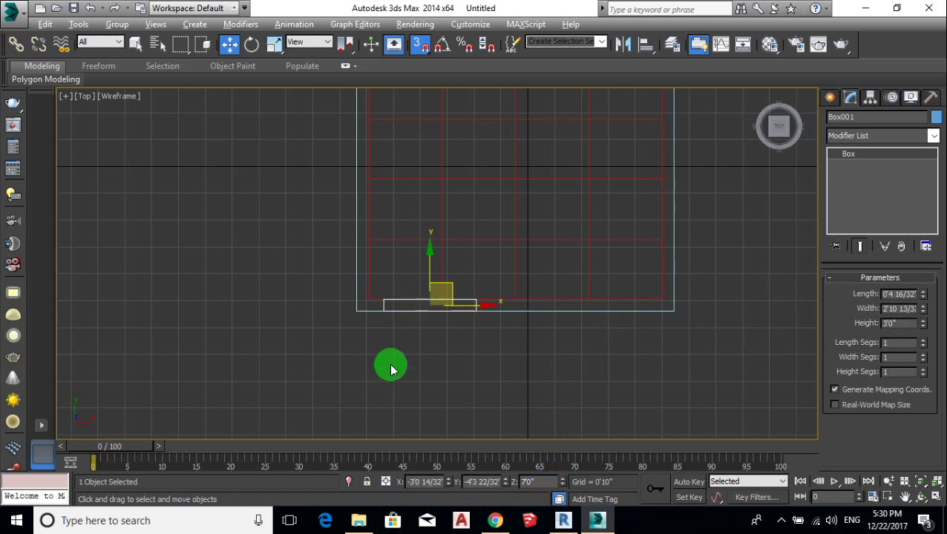
- Maximize the Perspective viewport
key(alt+w)
click(562, 362)
key(alt+w)
- Switch the view to Shaded and drop Plane001 to Z 0 on the floor
scroll(523, 373, down, 5)
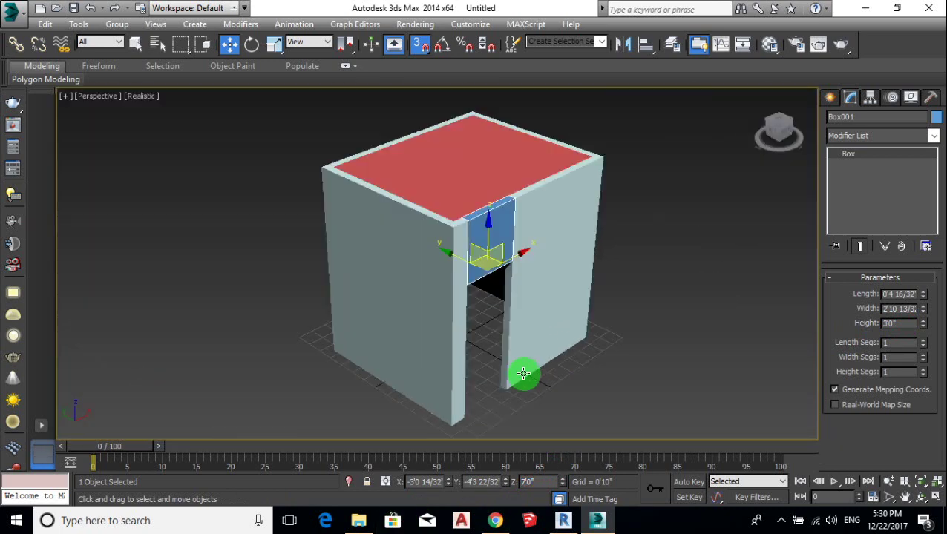
click(593, 353)
mouse_move(594, 353)
alt+middle_down()
mouse_move(539, 281)
mouse_move(538, 318)
alt+middle_up()
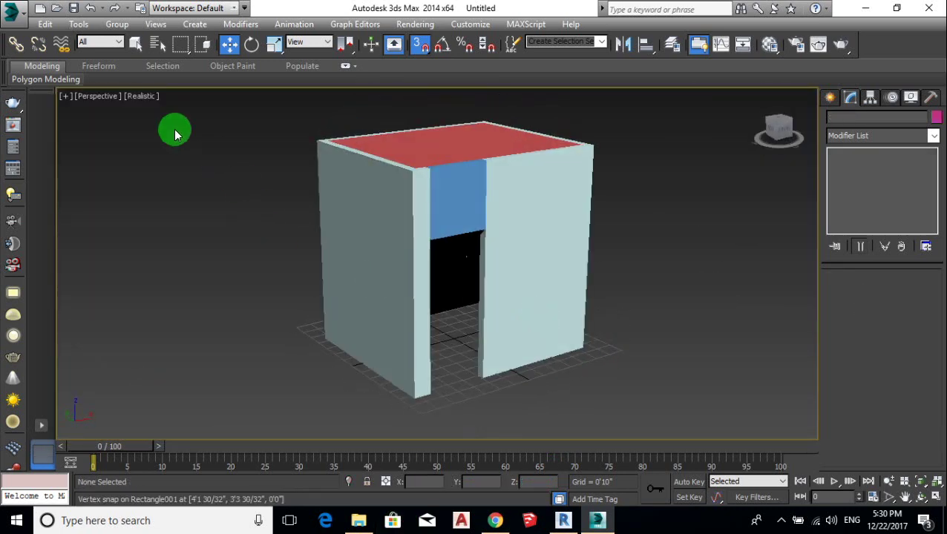
click(173, 131)
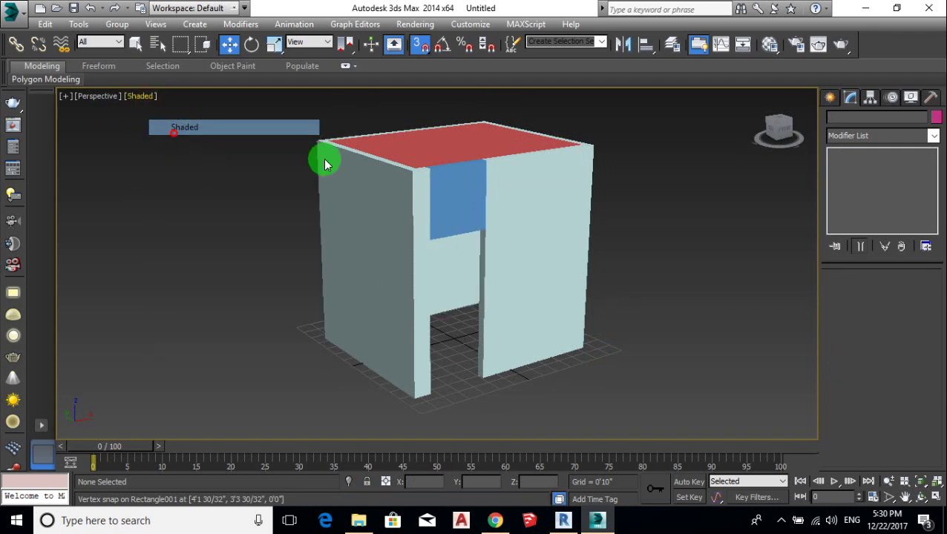
click(434, 137)
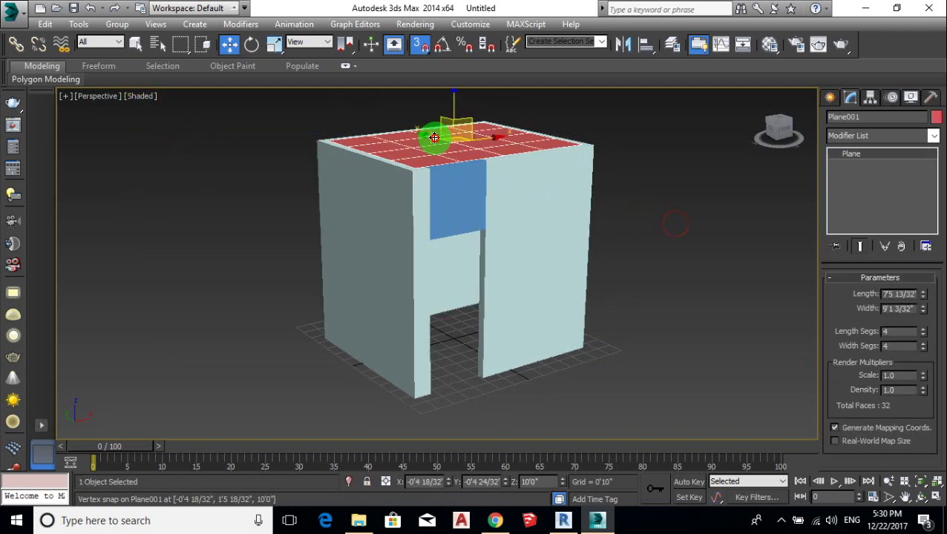
key(s)
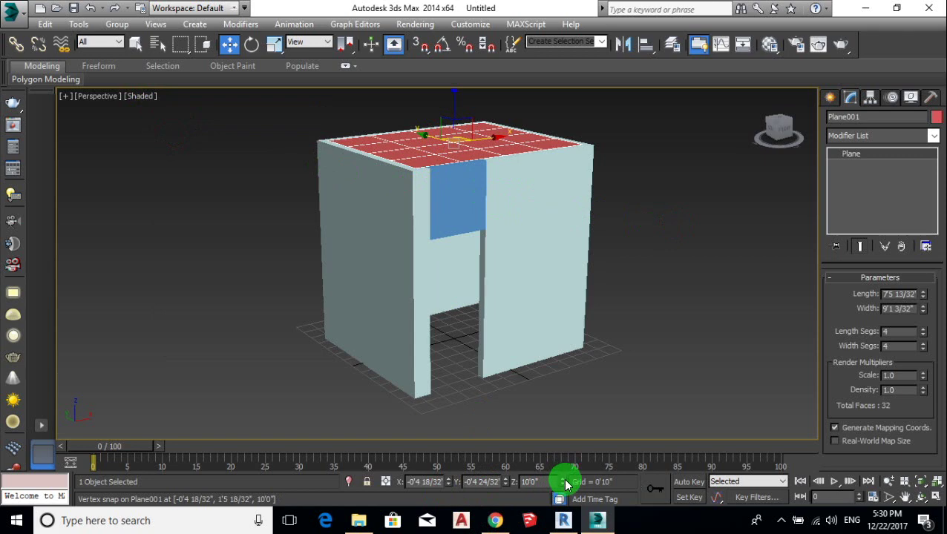
right_click(564, 482)
click(591, 378)
mouse_move(592, 378)
alt+middle_down()
mouse_move(606, 356)
mouse_move(617, 391)
mouse_move(526, 391)
mouse_move(444, 376)
mouse_move(422, 404)
mouse_move(533, 351)
mouse_move(474, 300)
alt+middle_up()
- Give the lintel box the same pale object colour as the walls
click(449, 274)
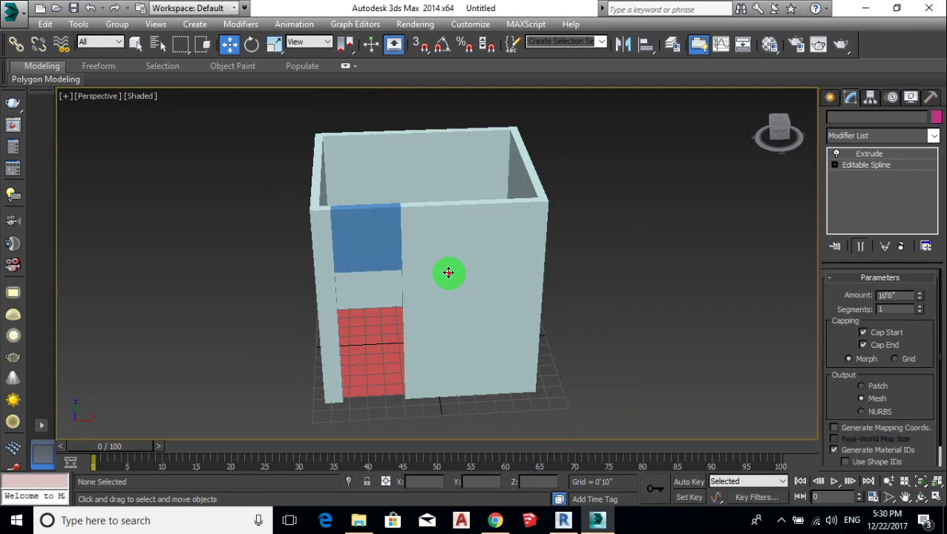
click(378, 242)
click(936, 118)
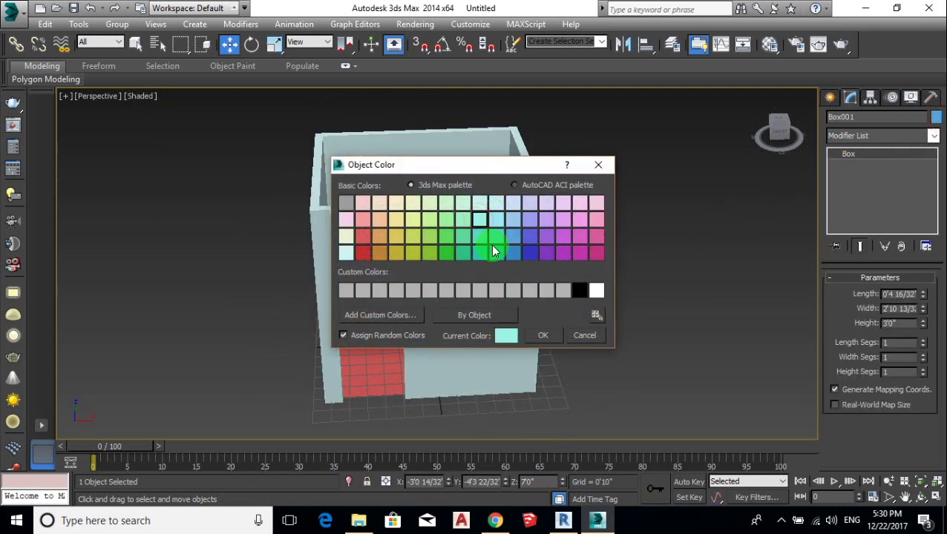
click(543, 335)
click(608, 334)
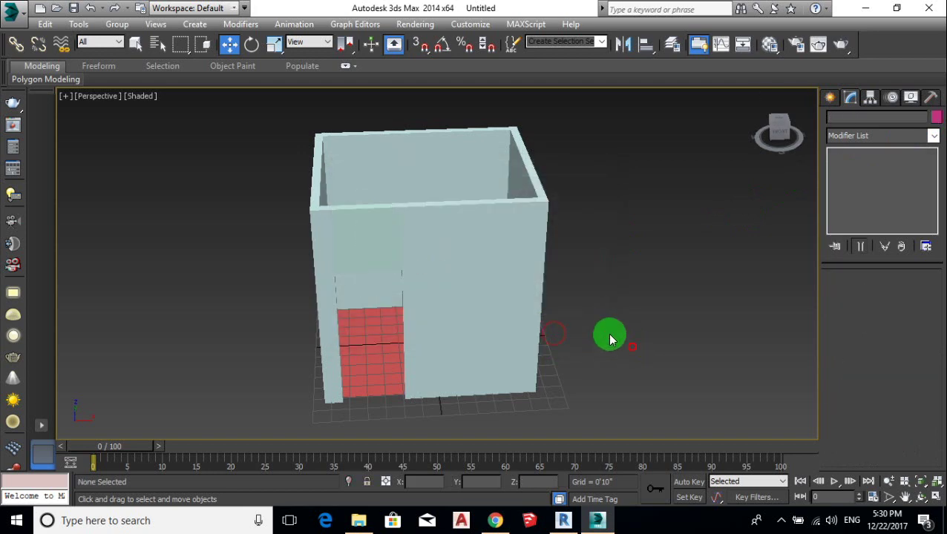
mouse_move(608, 334)
alt+middle_down()
mouse_move(468, 284)
mouse_move(549, 362)
mouse_move(429, 348)
mouse_move(550, 259)
mouse_move(634, 334)
mouse_move(627, 350)
mouse_move(547, 330)
alt+middle_up()
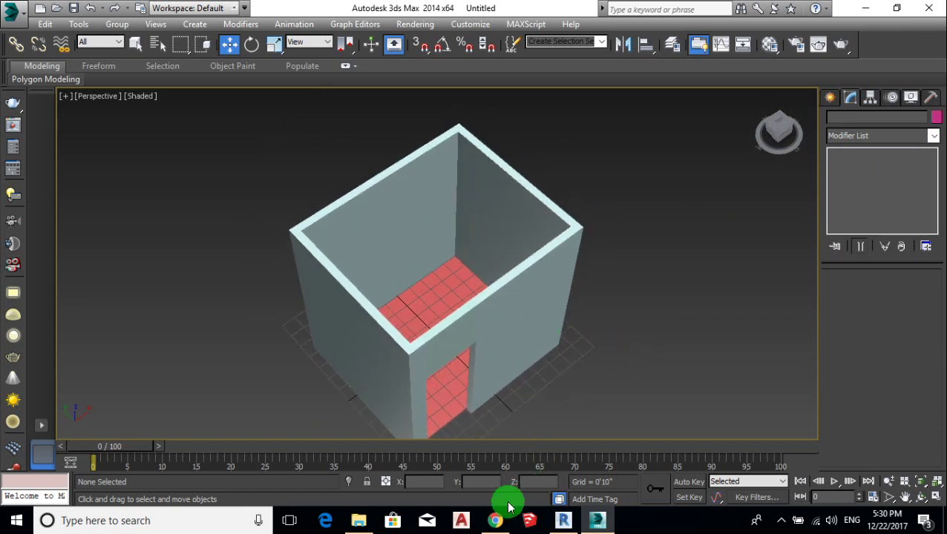
- Browse drive E:'s 3D max library into Large collection of 3d models and Architecture, then return
click(359, 520)
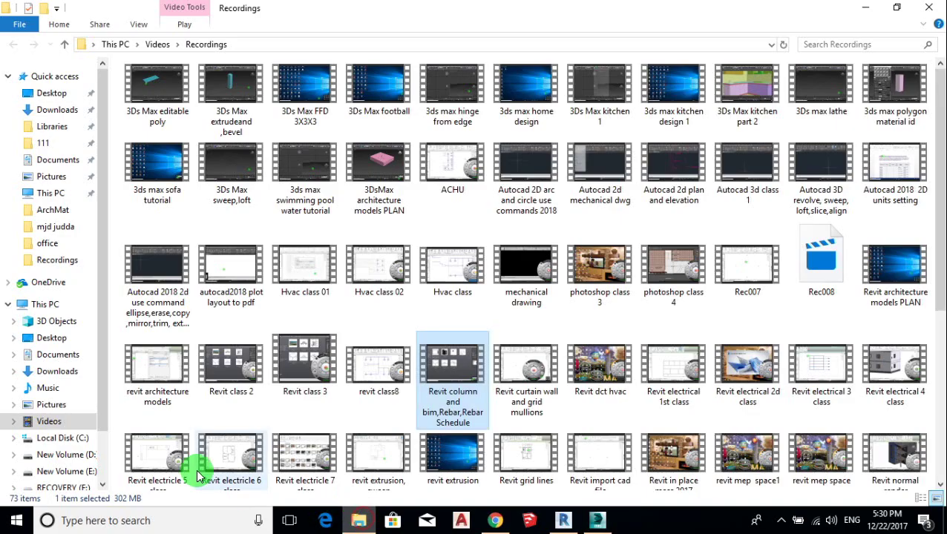
drag(101, 385, 102, 415)
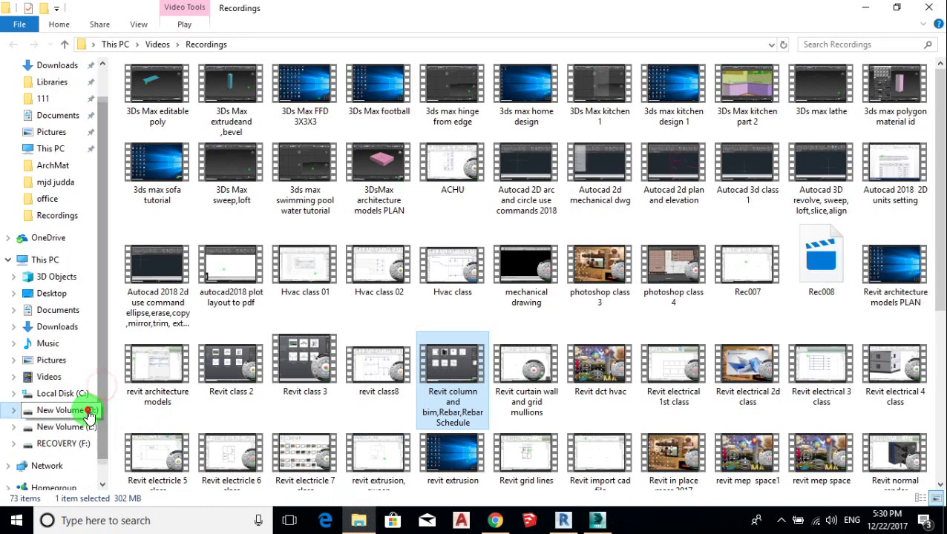
click(83, 410)
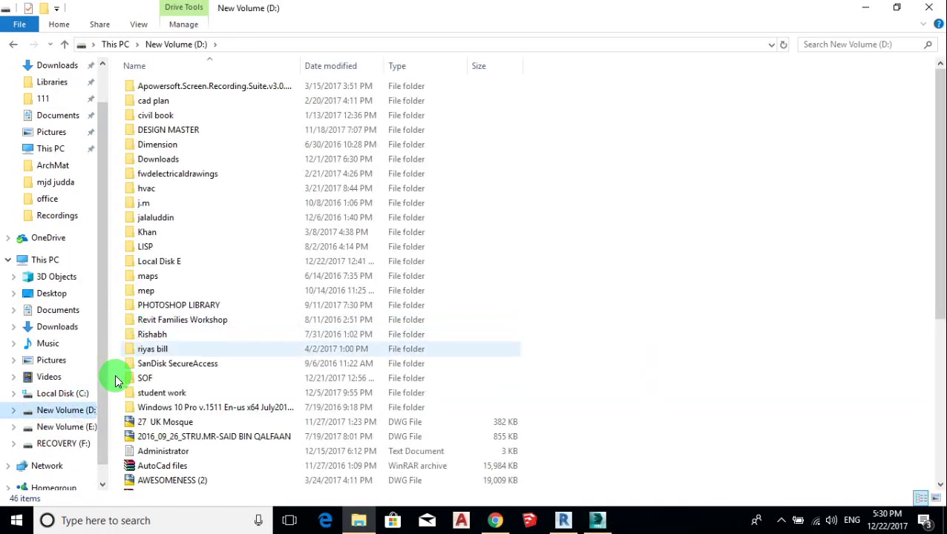
click(74, 428)
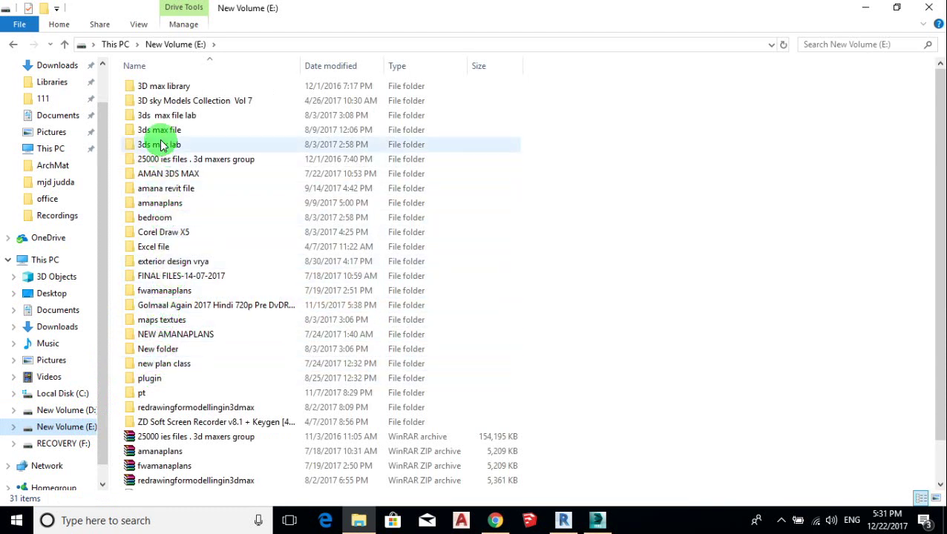
click(173, 88)
double_click(172, 88)
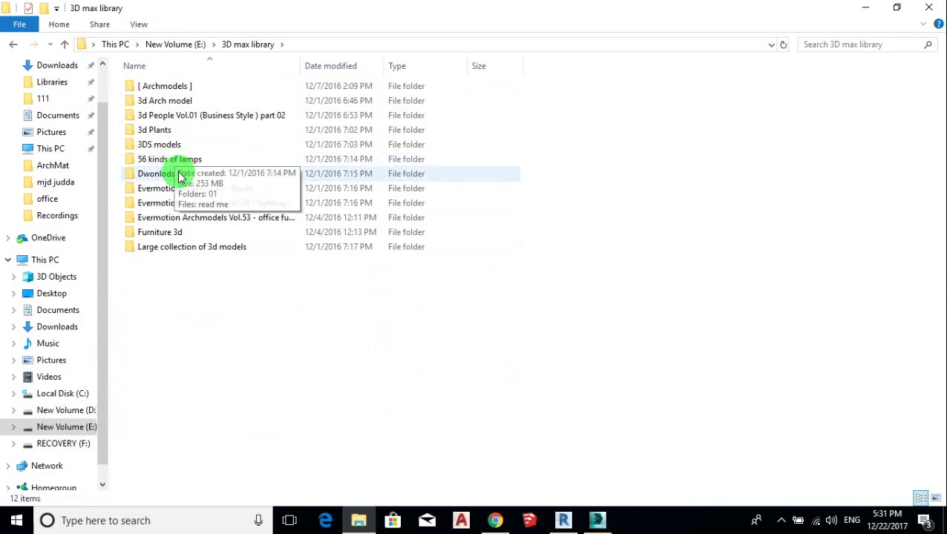
click(180, 249)
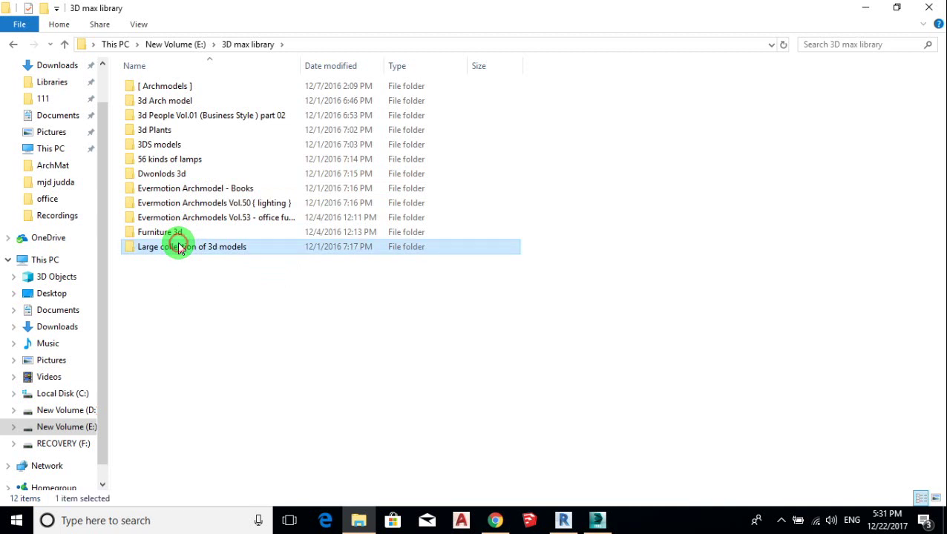
double_click(179, 248)
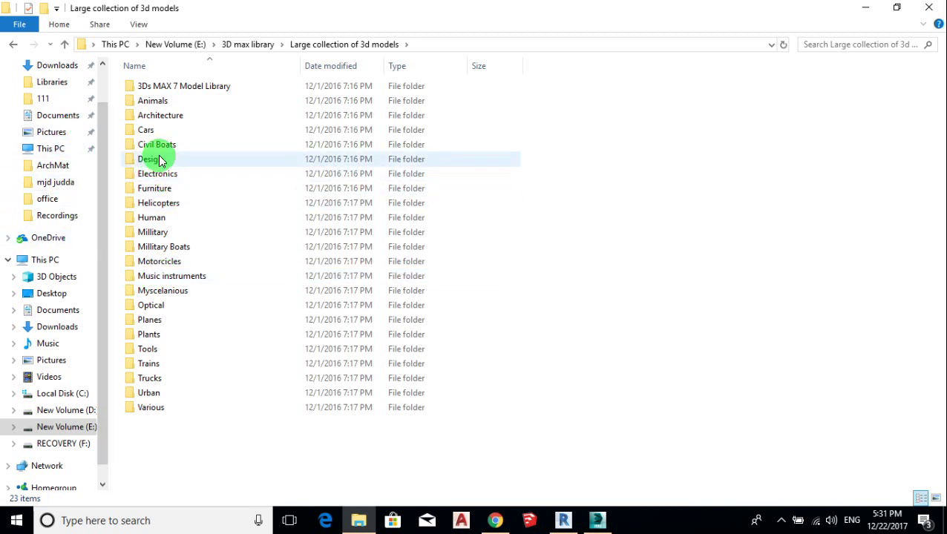
double_click(153, 120)
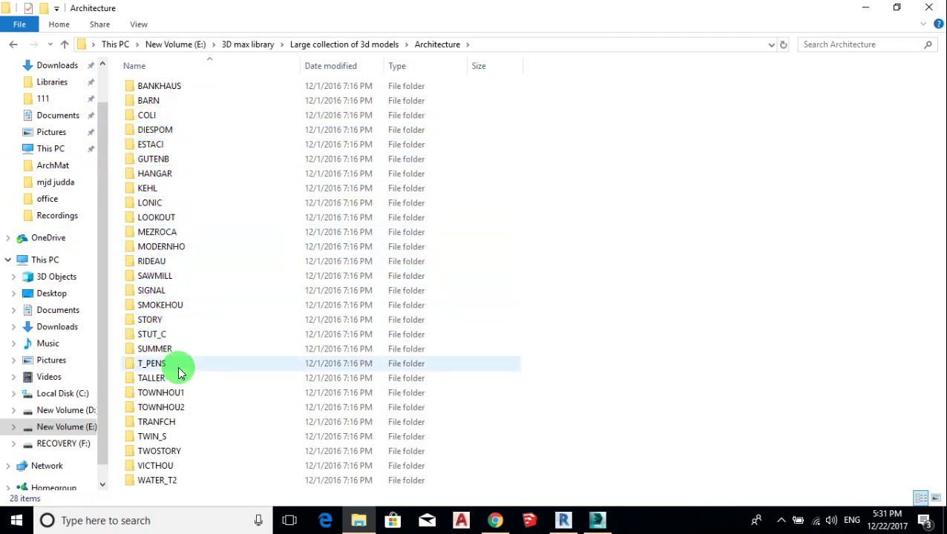
click(66, 45)
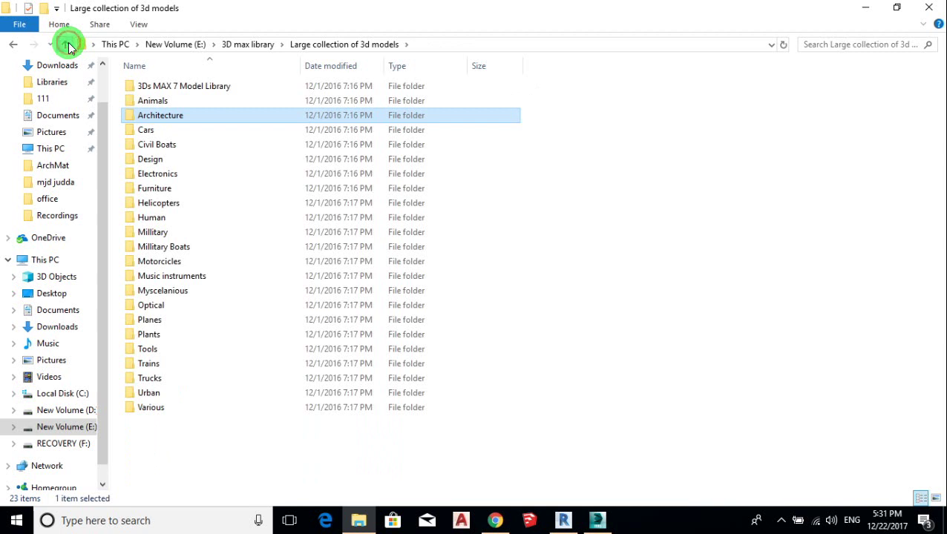
click(66, 45)
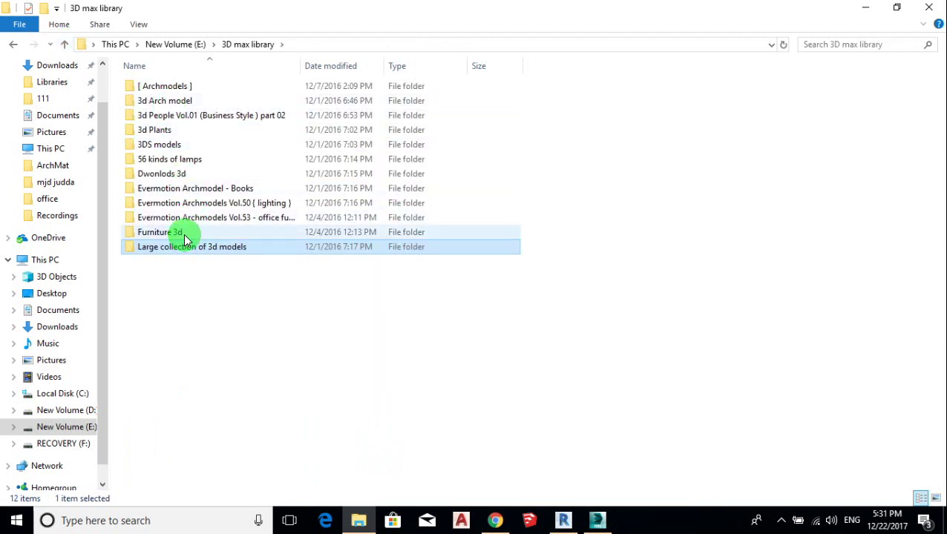
- Explore Dwonlods 3d's badroom/toy2 and 3d modles folders, ending back in Dwonlods 3d
double_click(172, 177)
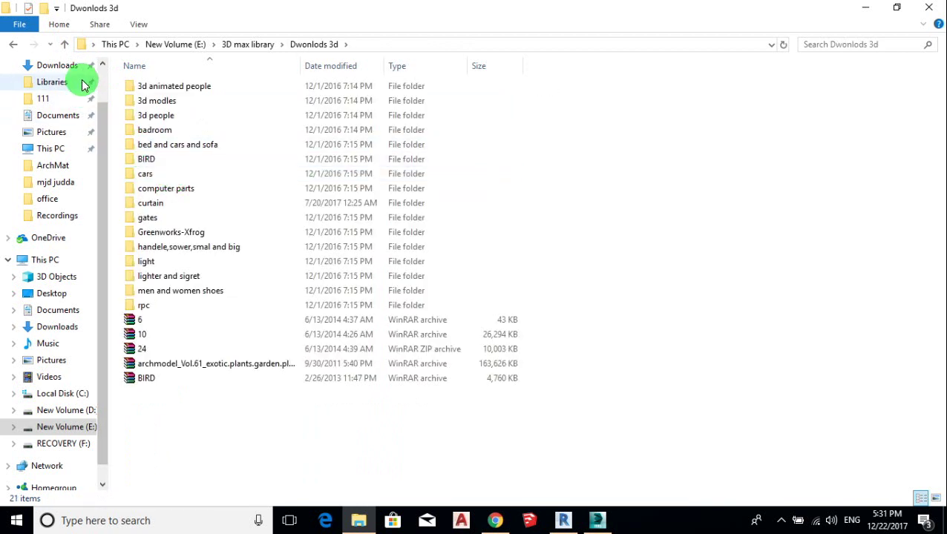
double_click(141, 130)
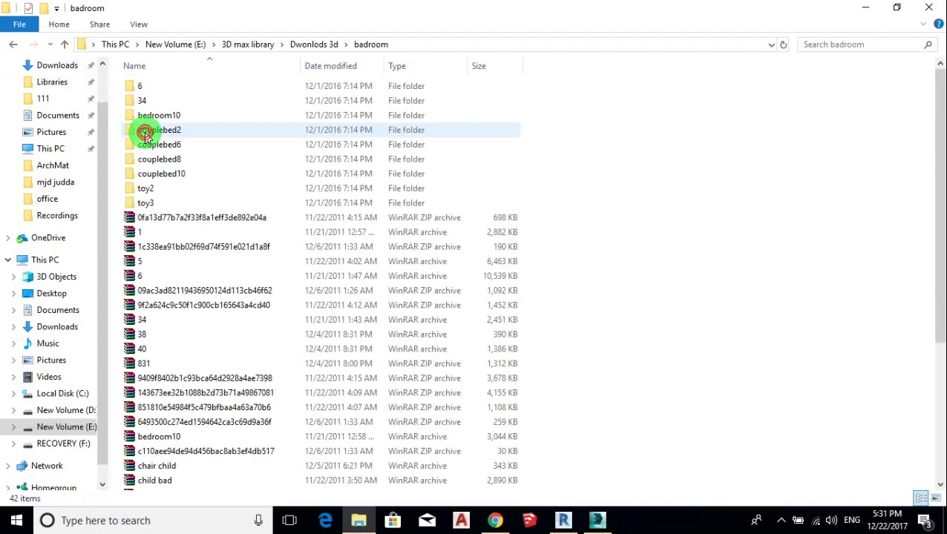
double_click(149, 188)
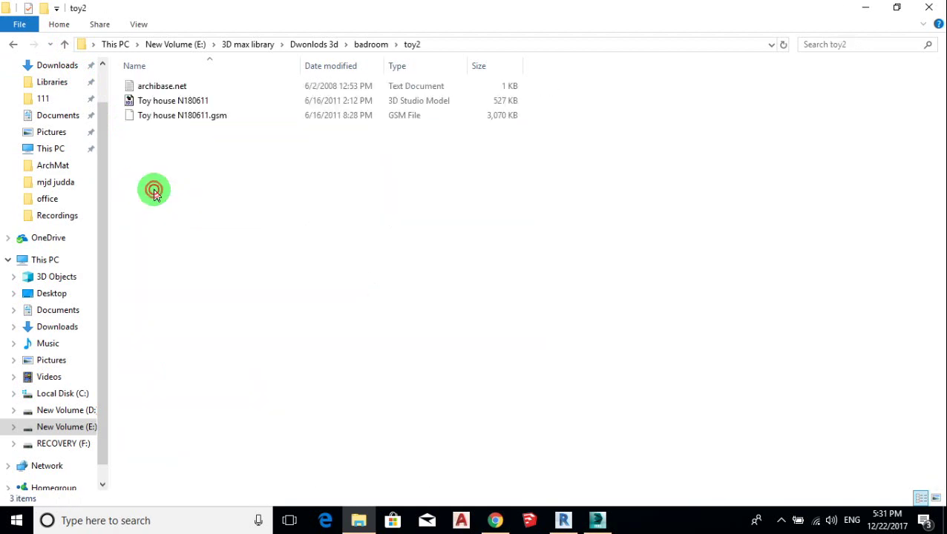
click(151, 104)
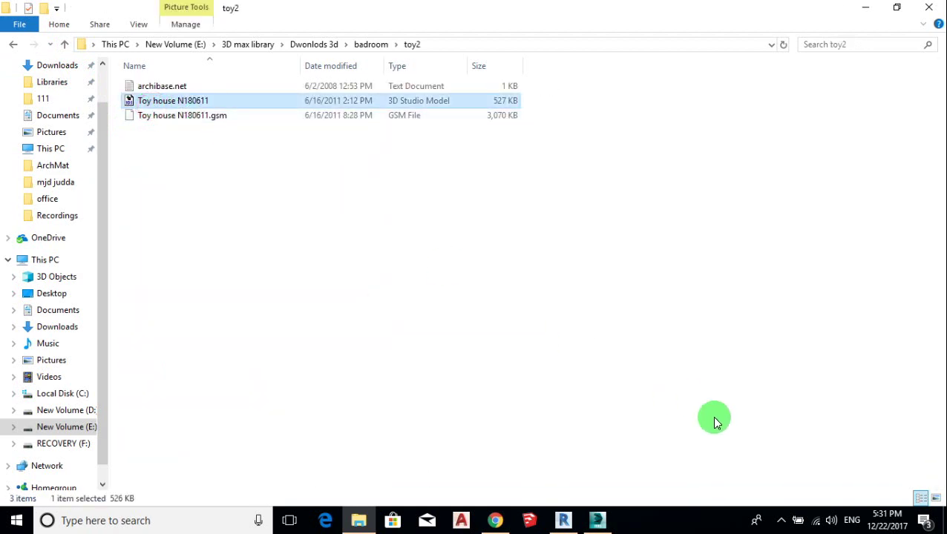
click(65, 44)
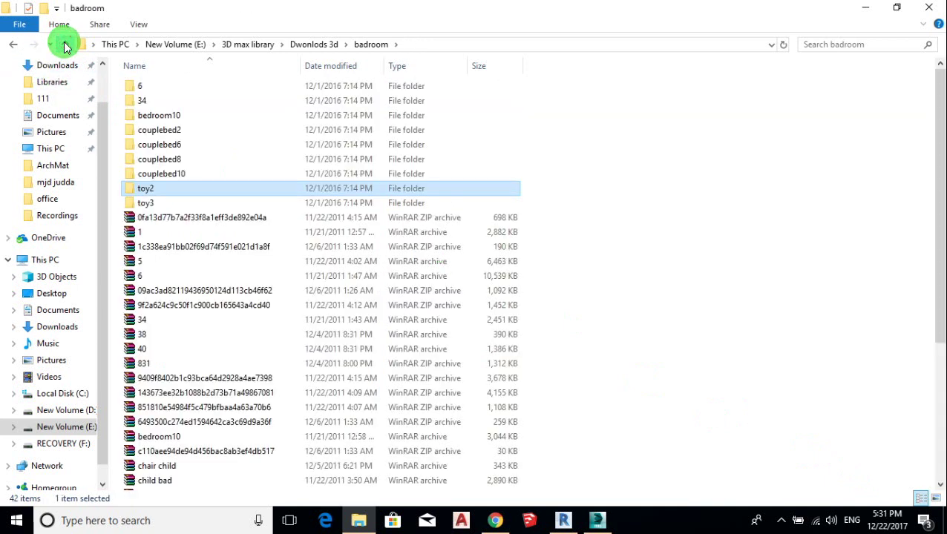
click(64, 47)
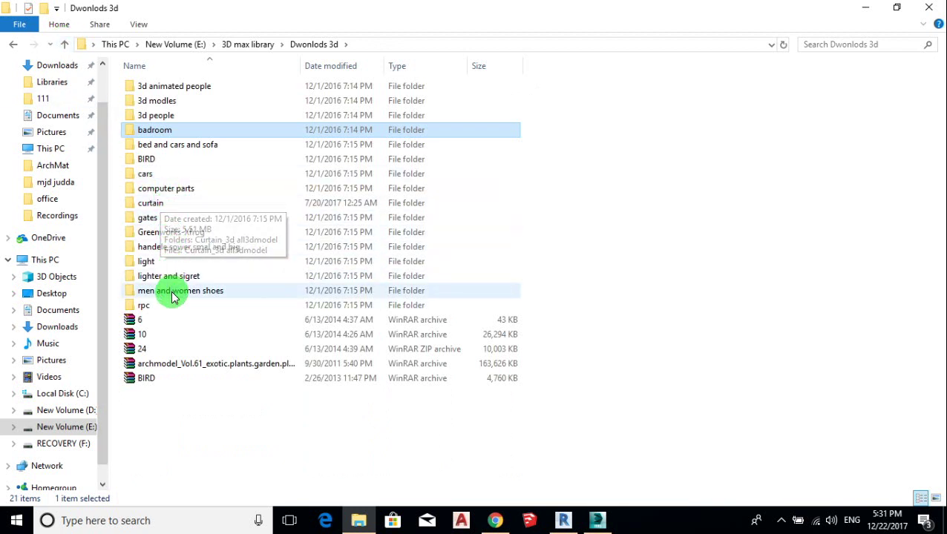
double_click(159, 102)
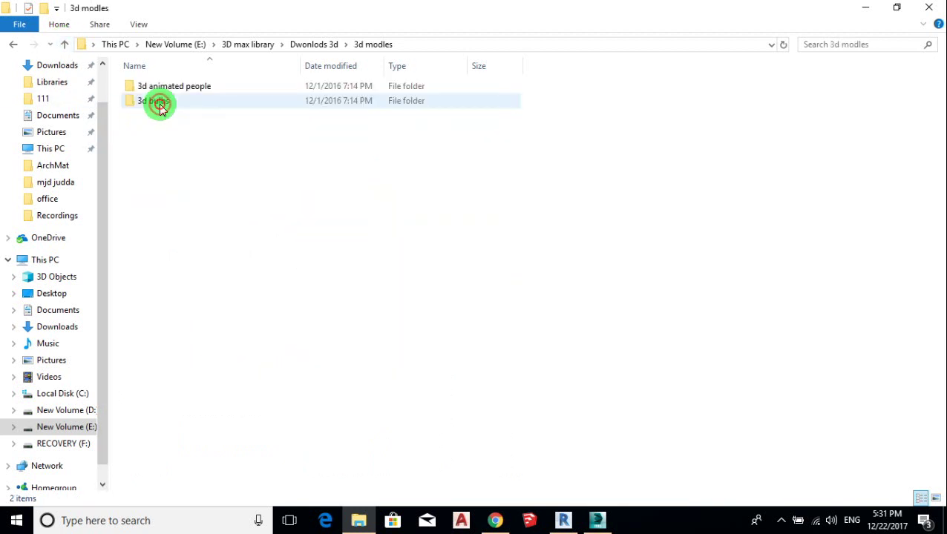
click(64, 45)
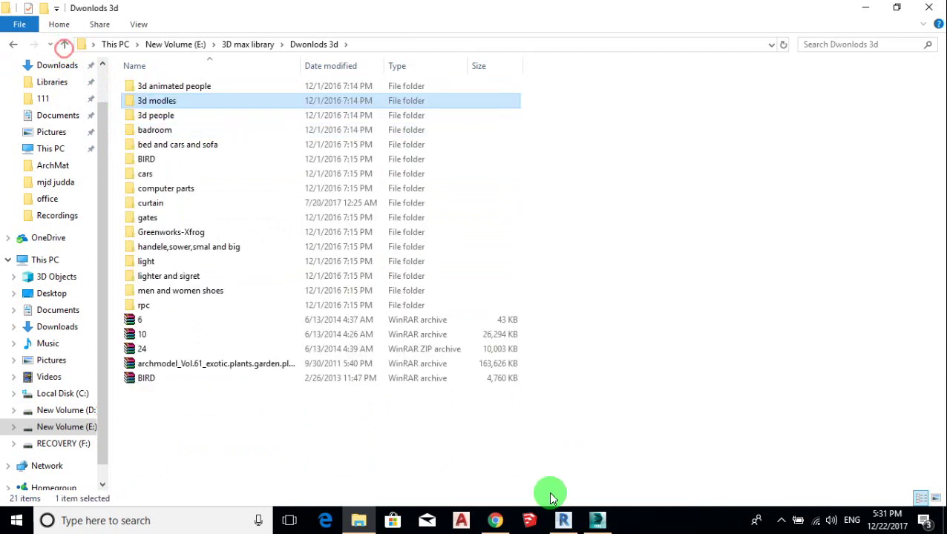
- Publish the Revit rebar video with the third frame as its thumbnail, then open a blank tab
click(499, 521)
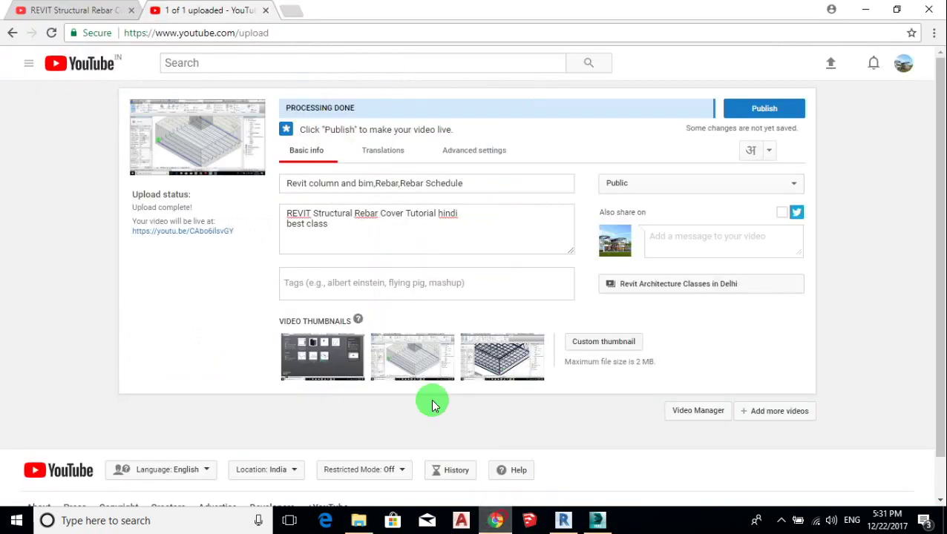
click(737, 109)
mouse_move(502, 357)
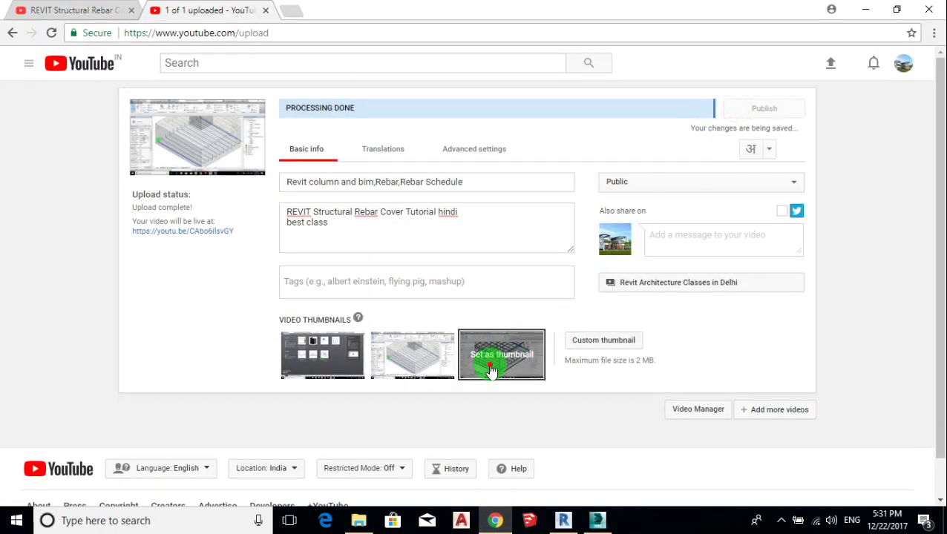
click(490, 369)
click(502, 362)
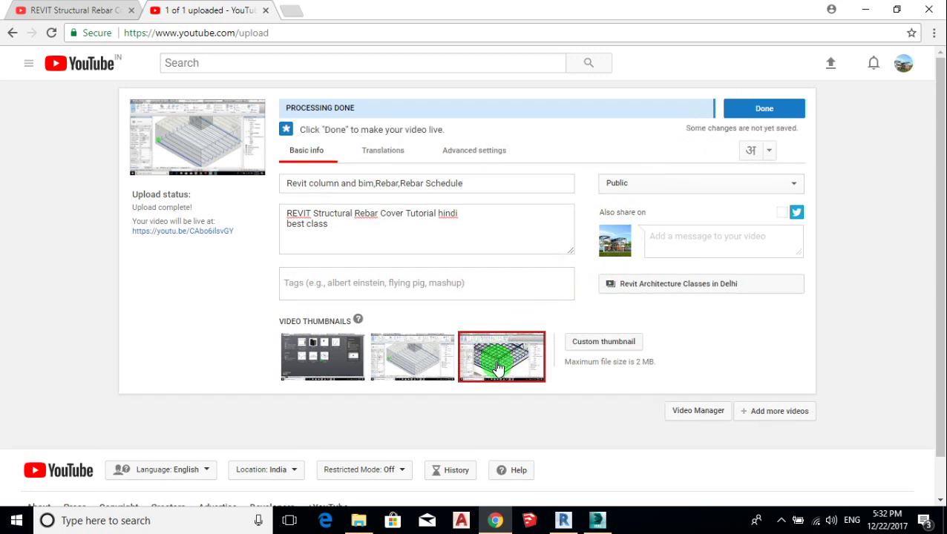
click(753, 110)
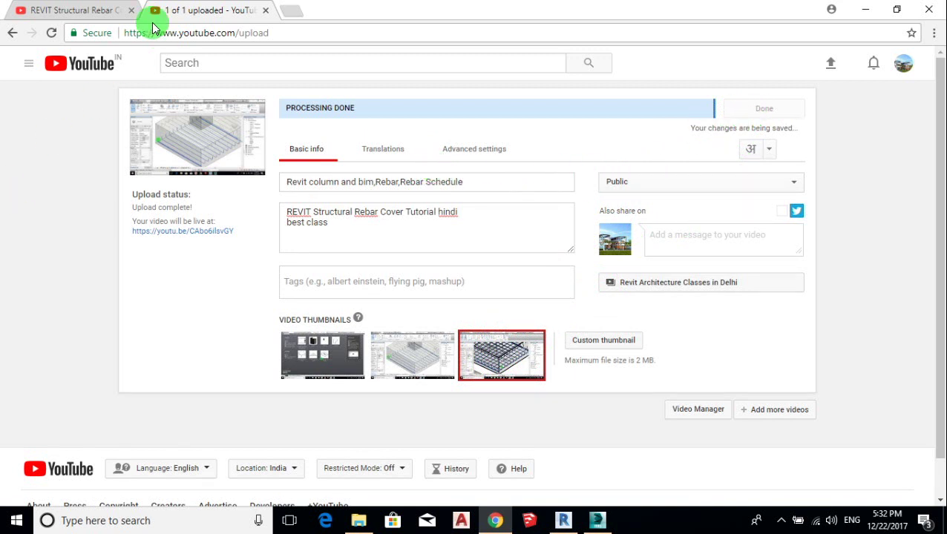
click(288, 12)
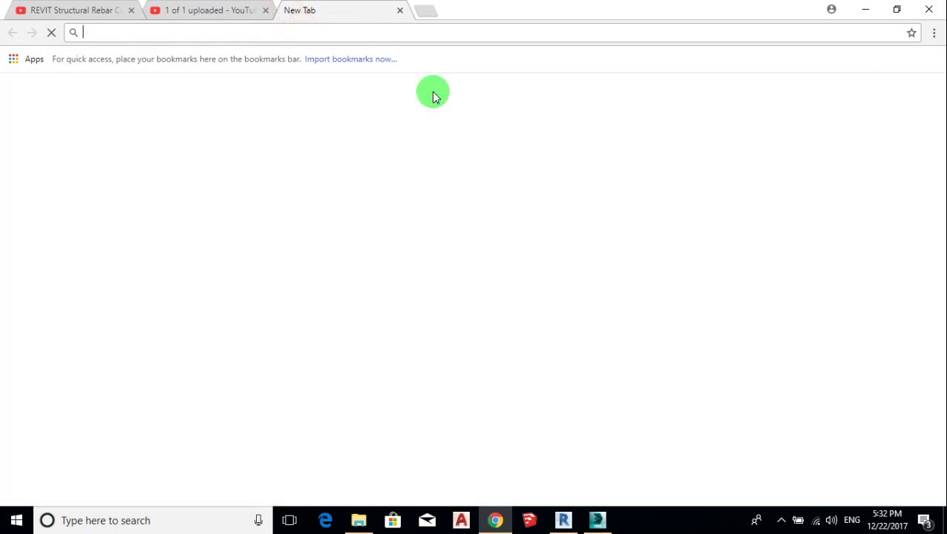
- Search Google for '3ds max files free download' and open the archive3d.net result in a new tab
text(3ds)
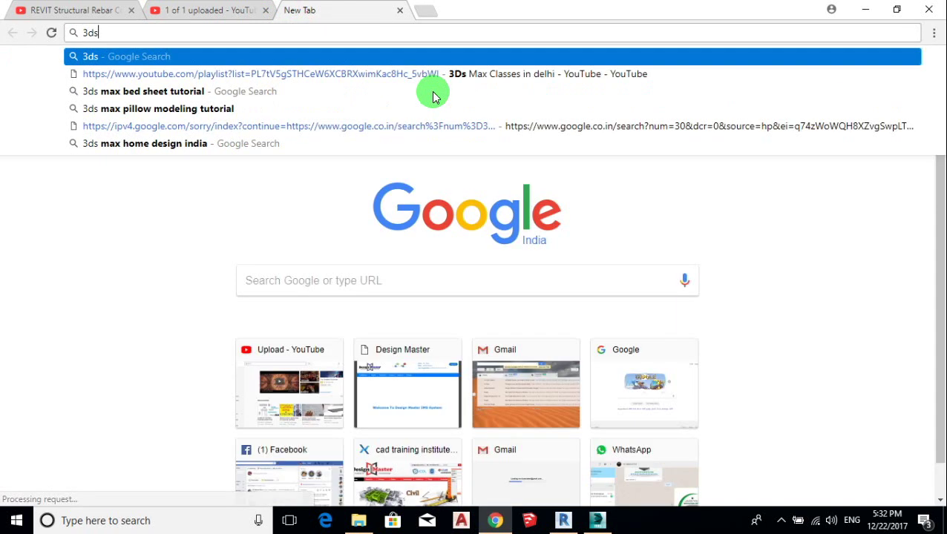
text(max)
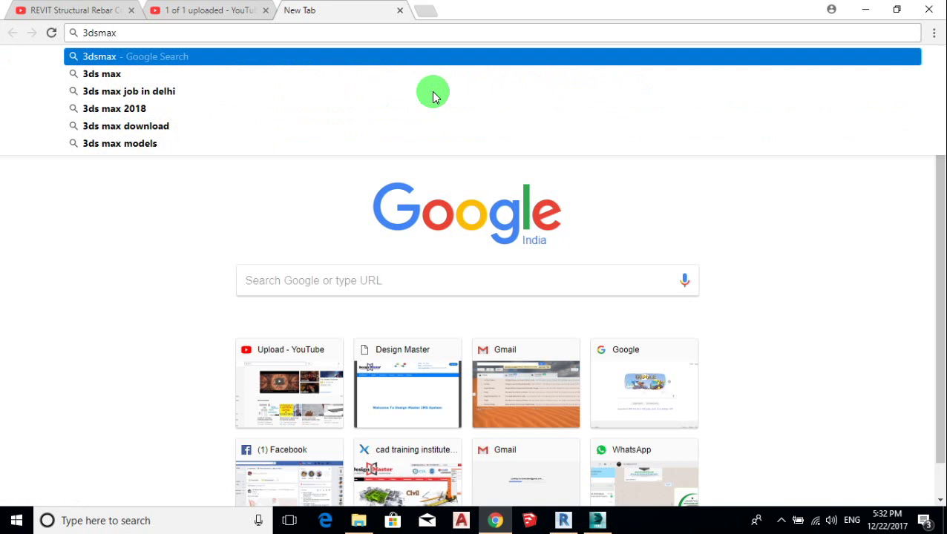
key(BackSpace)
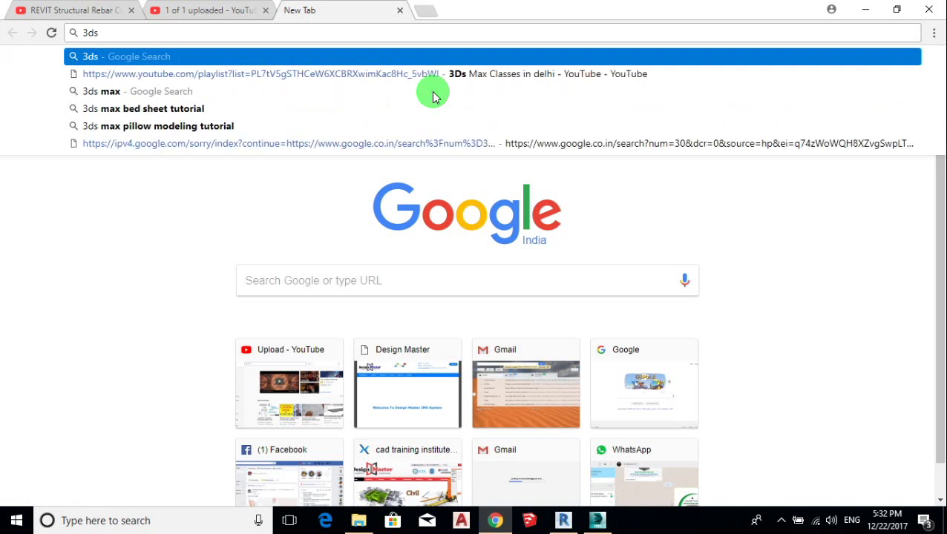
text(max f)
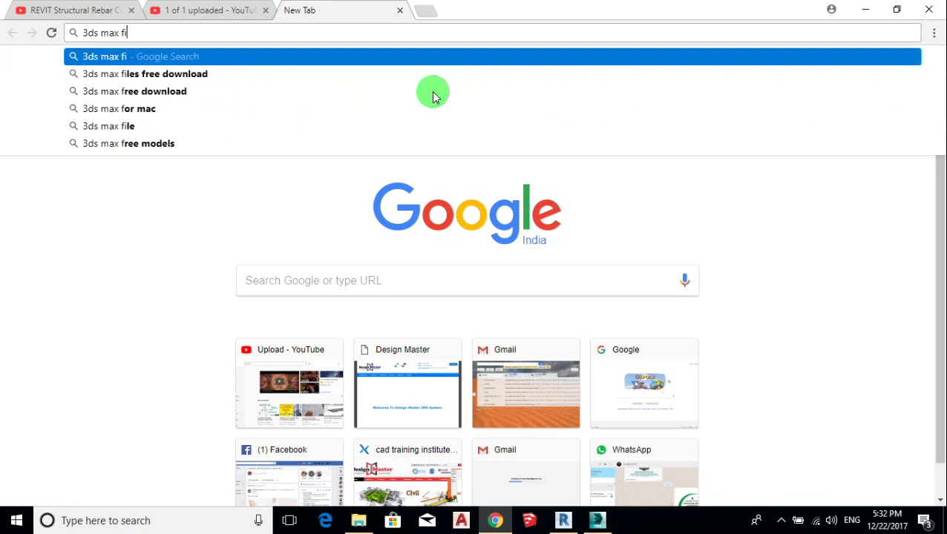
text(i)
key(Down)
key(Down)
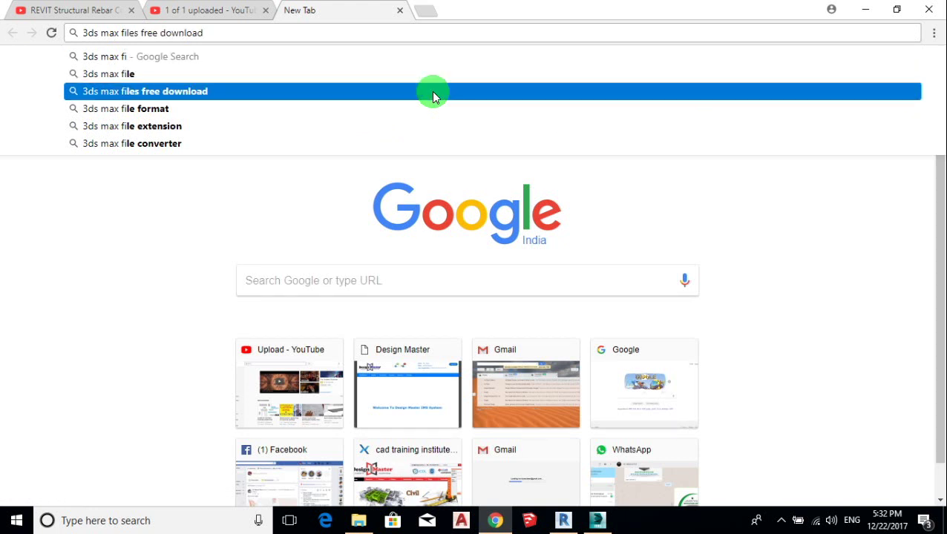
key(Return)
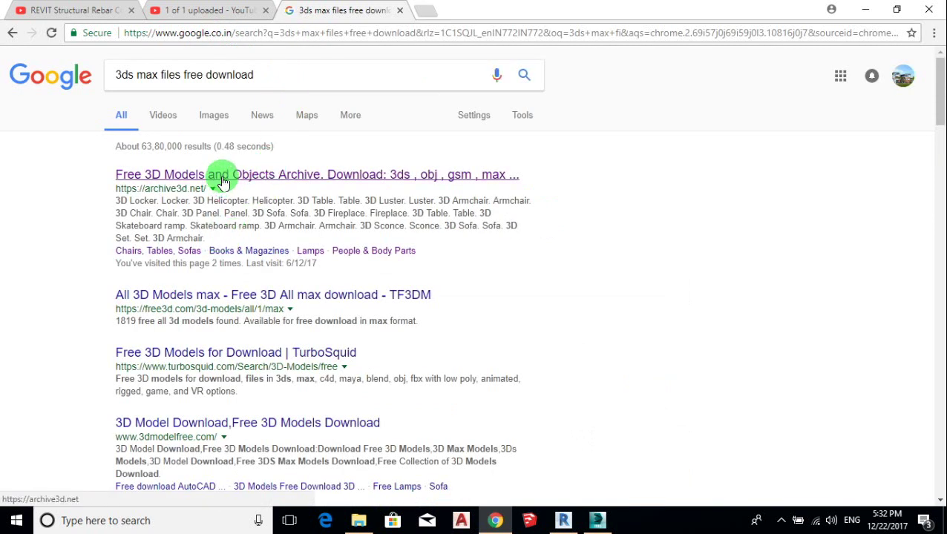
right_click(220, 181)
click(245, 187)
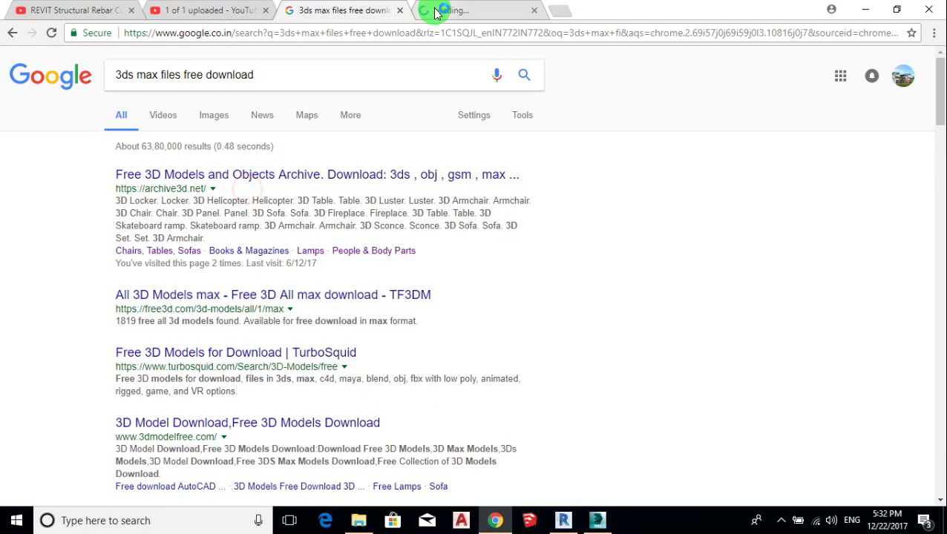
- On the archive3d.net tab, open Beds & Shkaps under Furnishing
click(437, 11)
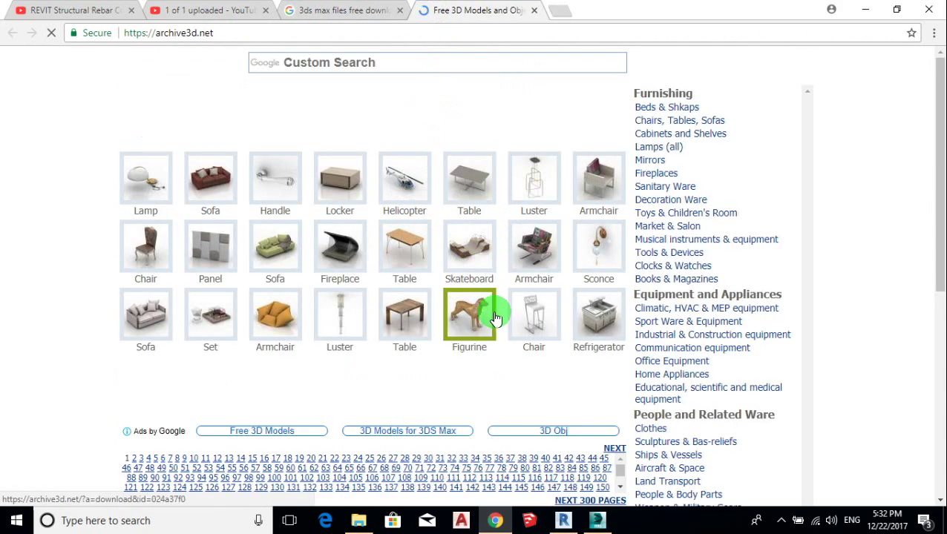
scroll(630, 308, down, 3)
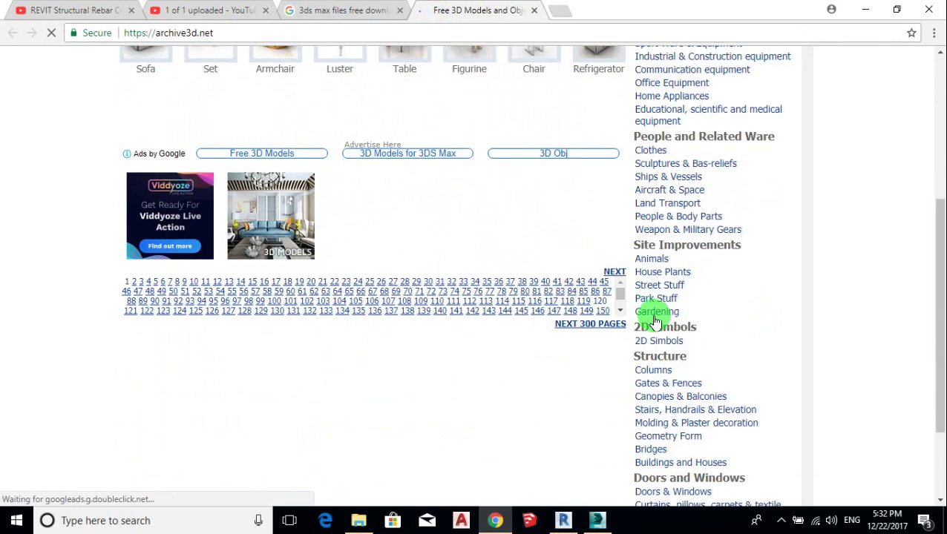
scroll(653, 244, down, 2)
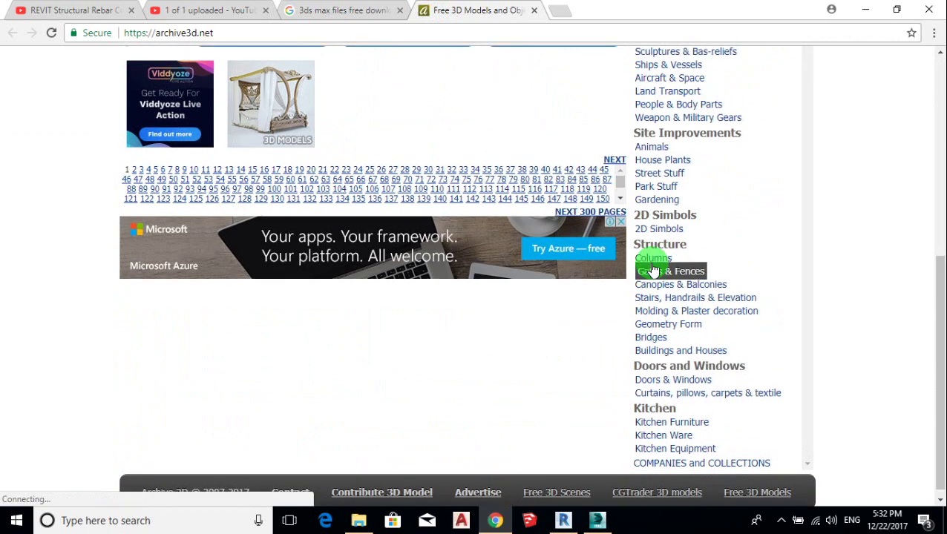
scroll(651, 269, up, 3)
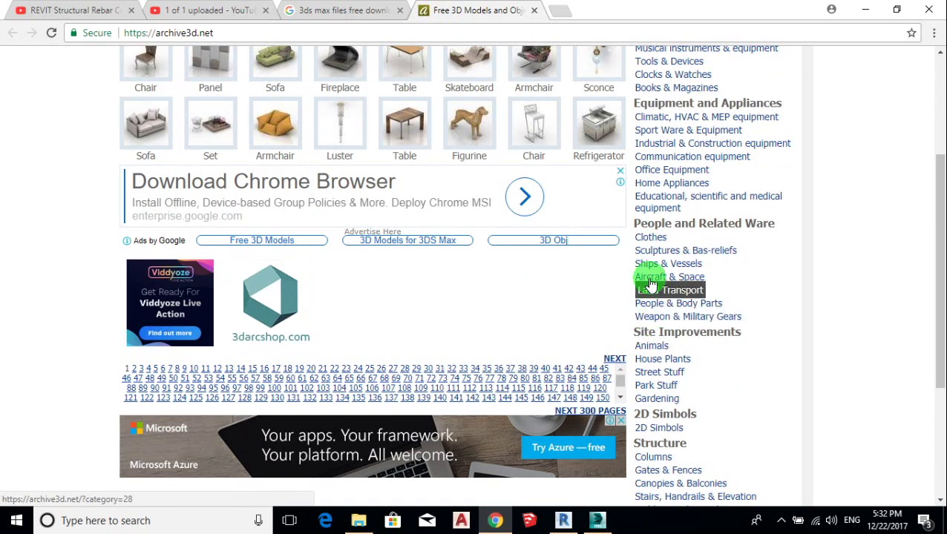
scroll(655, 223, up, 2)
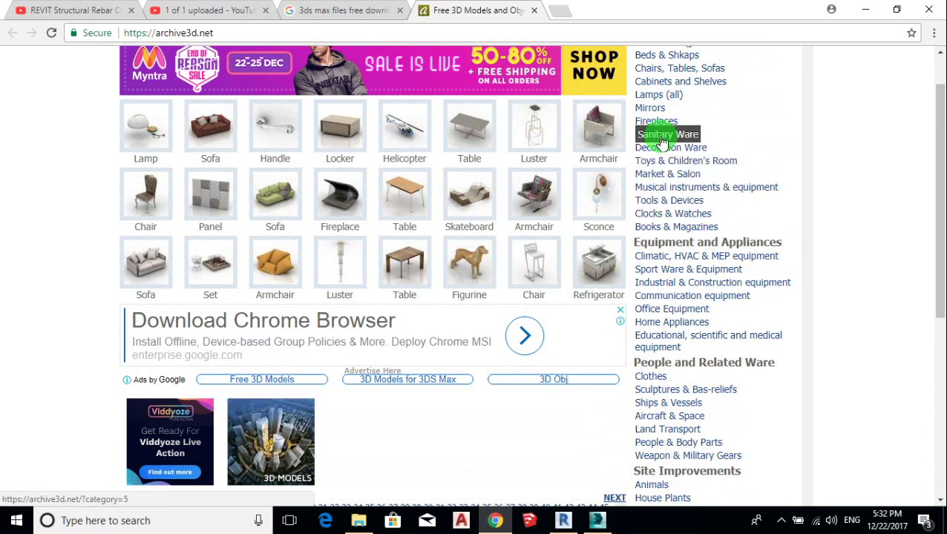
scroll(664, 151, up, 1)
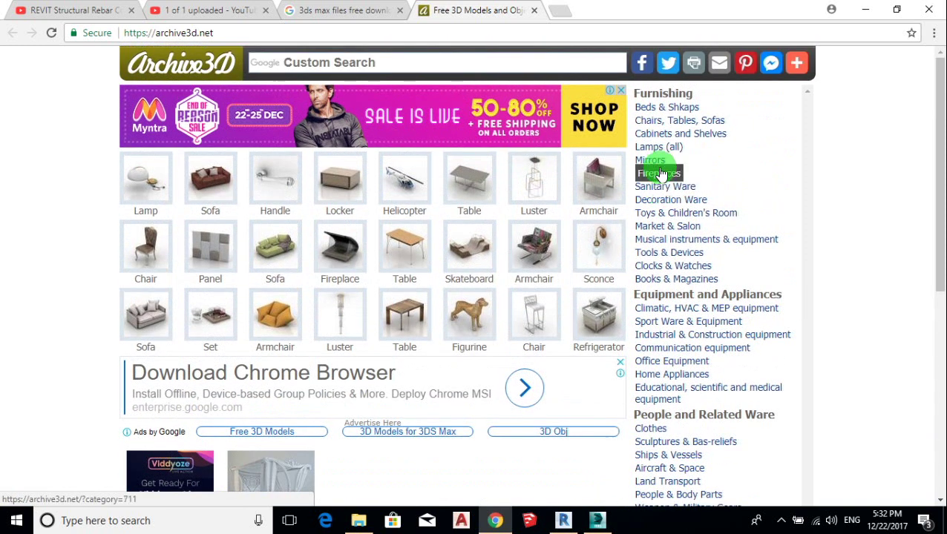
click(662, 109)
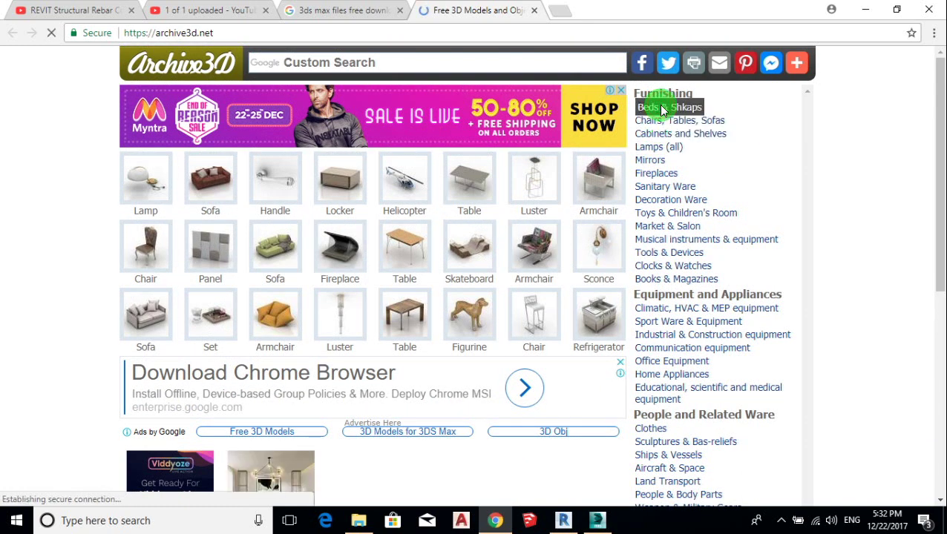
click(639, 202)
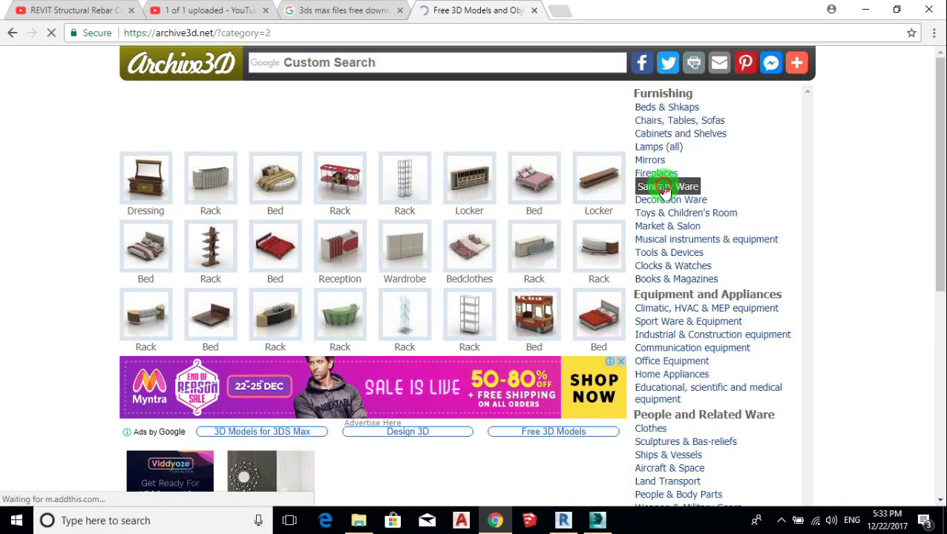
- Open Sanitary Ware and load the Lavatory and Shower models in new tabs
click(664, 189)
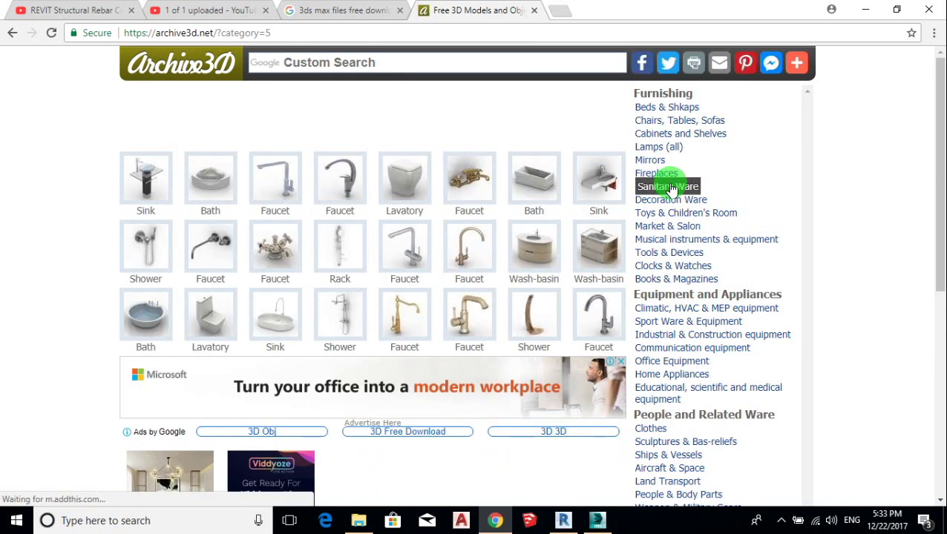
scroll(400, 247, down, 2)
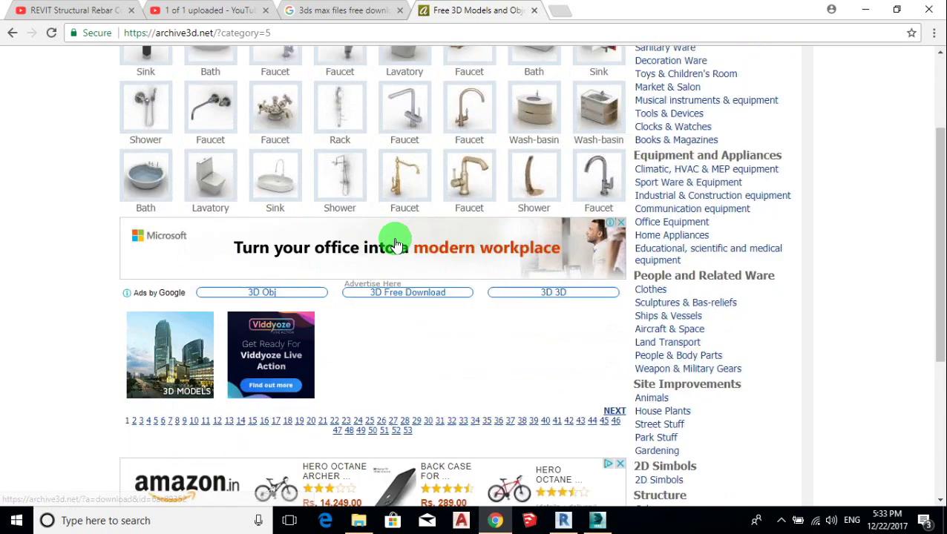
scroll(395, 244, up, 2)
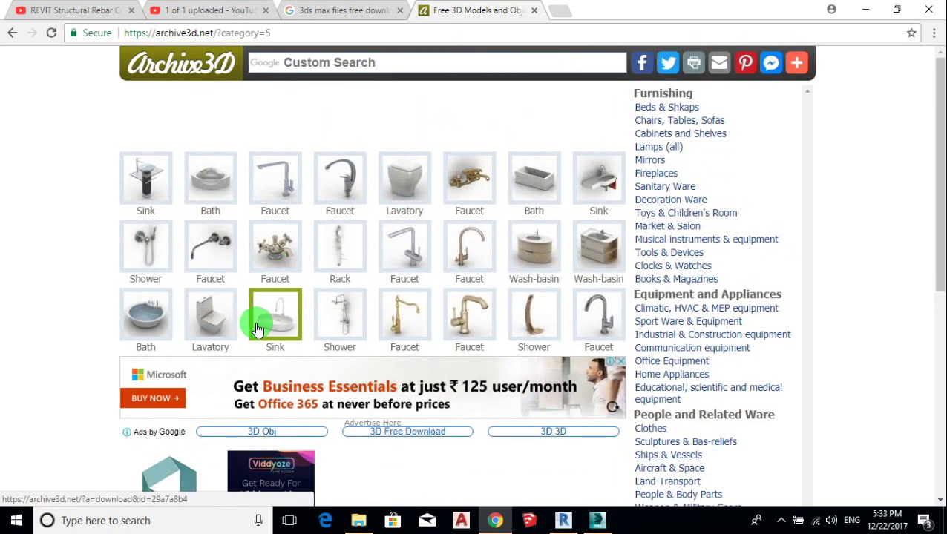
right_click(214, 319)
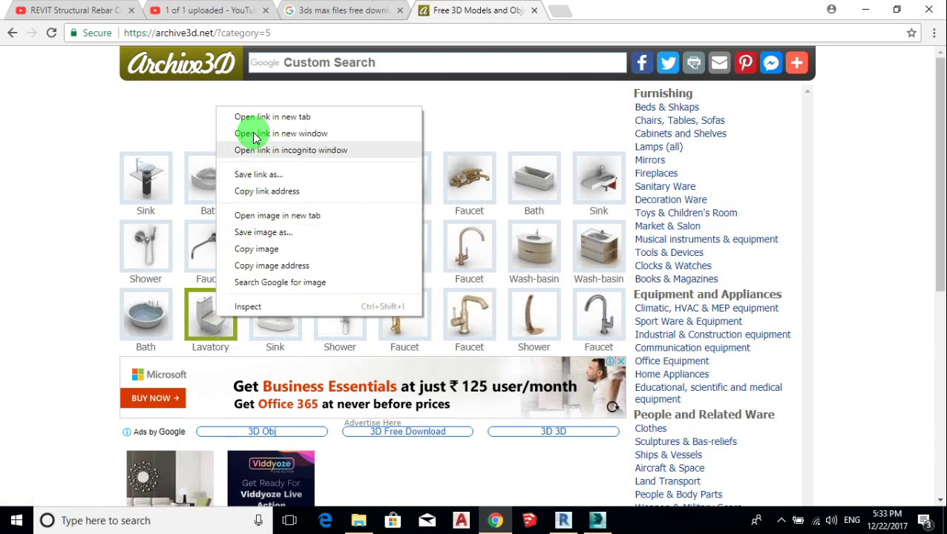
click(257, 117)
right_click(148, 240)
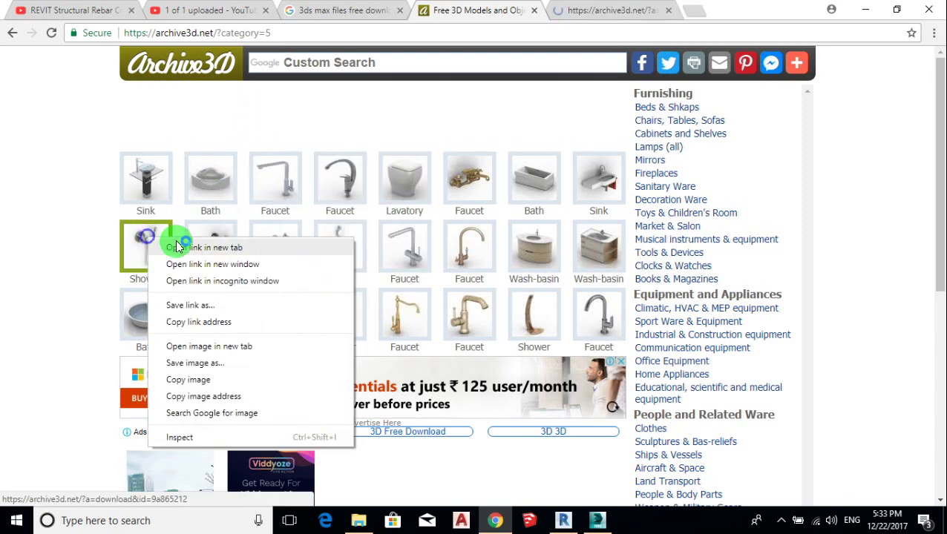
click(179, 248)
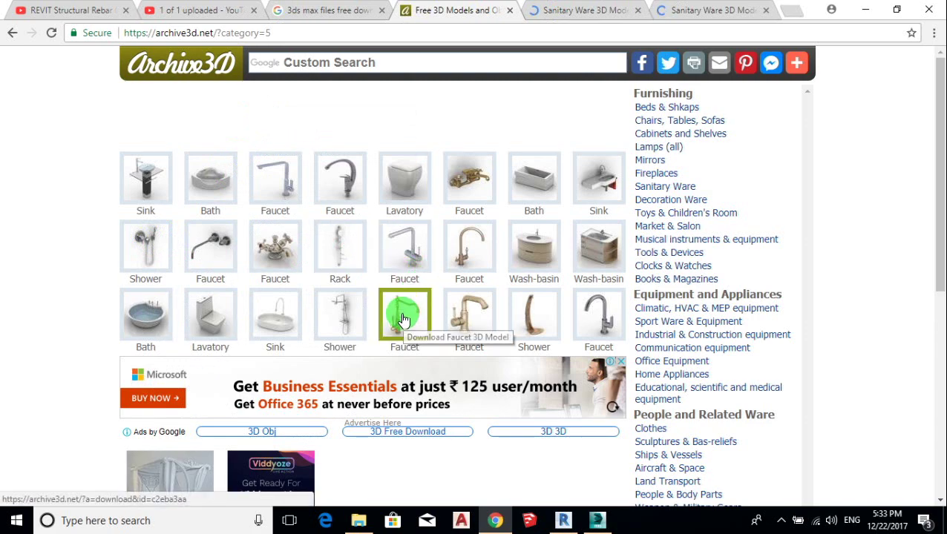
- Open another Lavatory, the Bath and the Dryer models in new tabs
scroll(408, 316, down, 3)
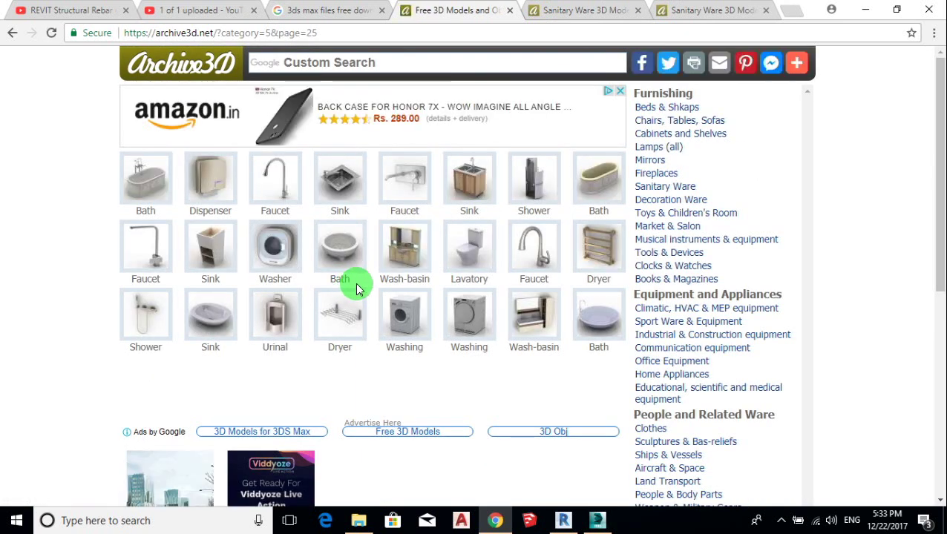
right_click(472, 252)
click(495, 257)
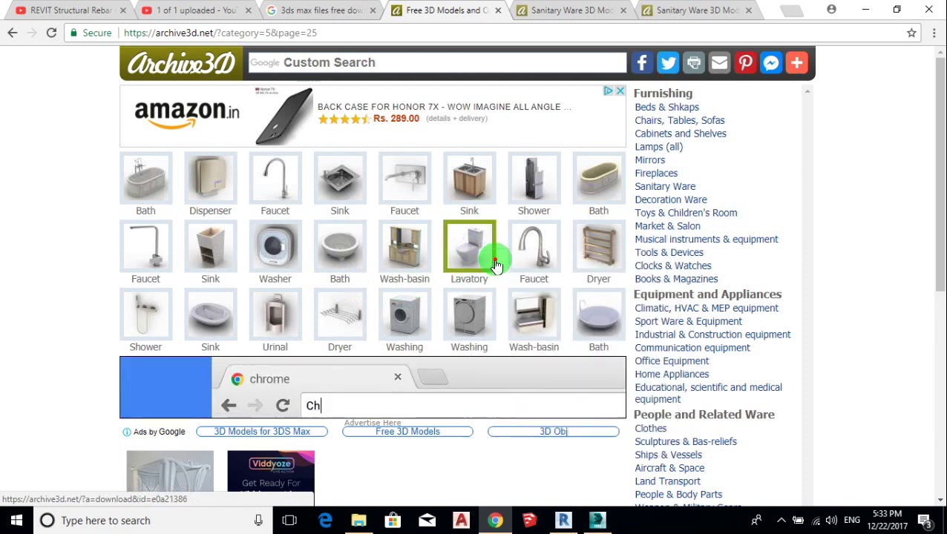
right_click(586, 195)
click(607, 202)
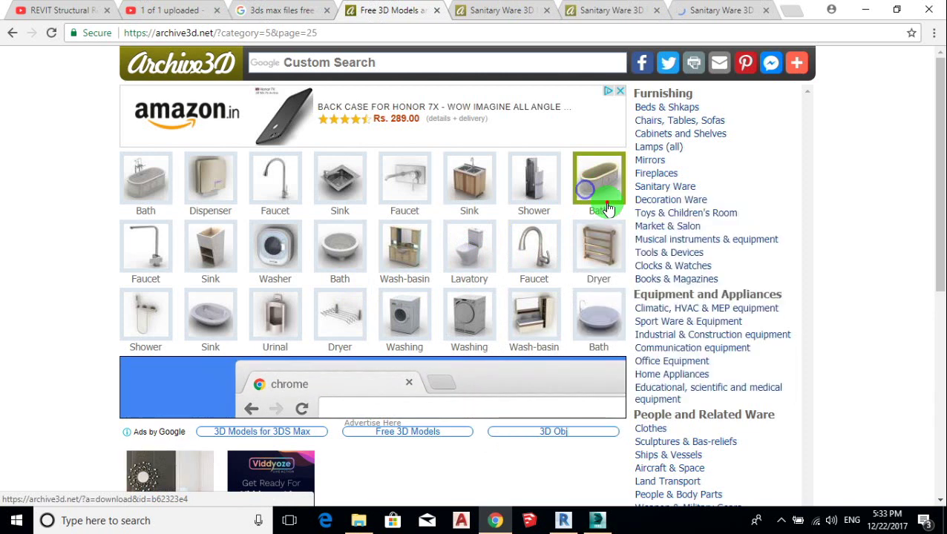
right_click(599, 254)
click(638, 259)
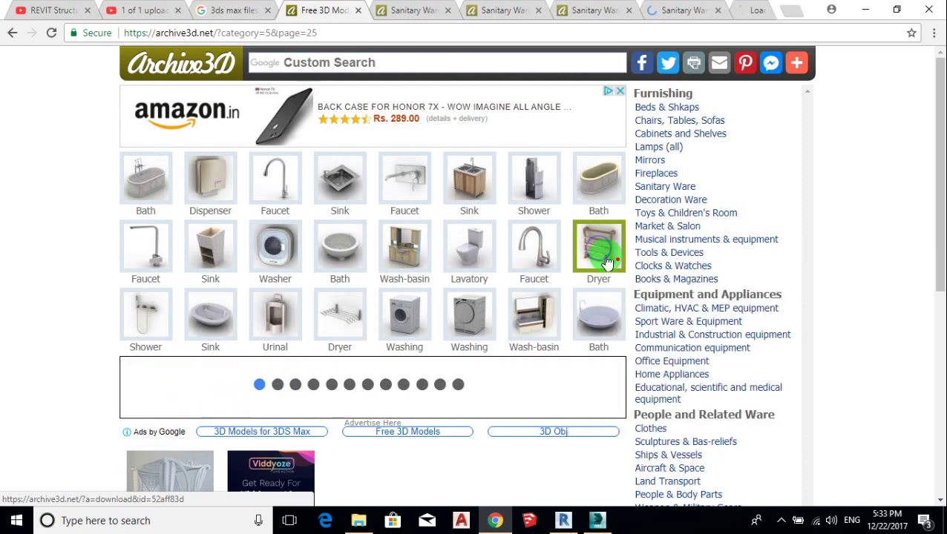
- Review the open fixture pages and download the Lavatory pan model
click(386, 12)
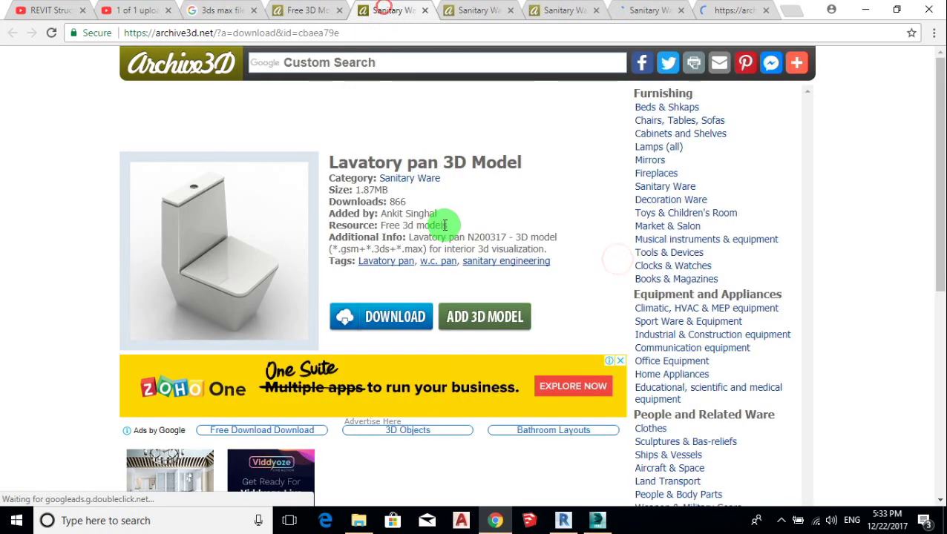
click(480, 11)
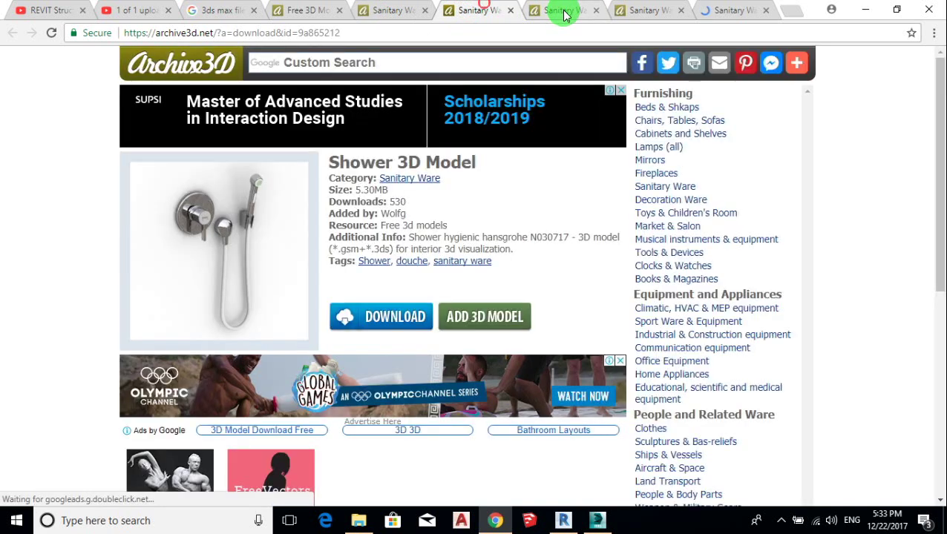
click(564, 13)
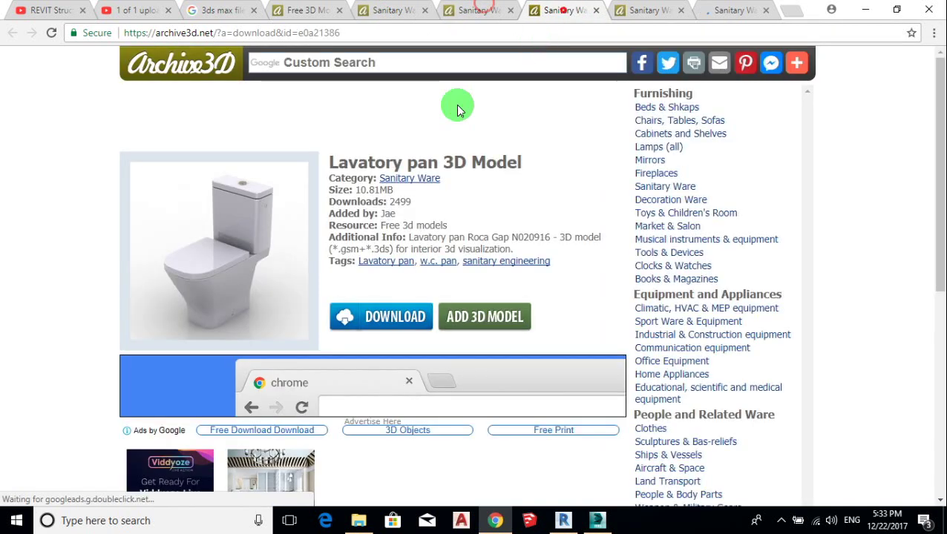
click(244, 248)
click(459, 402)
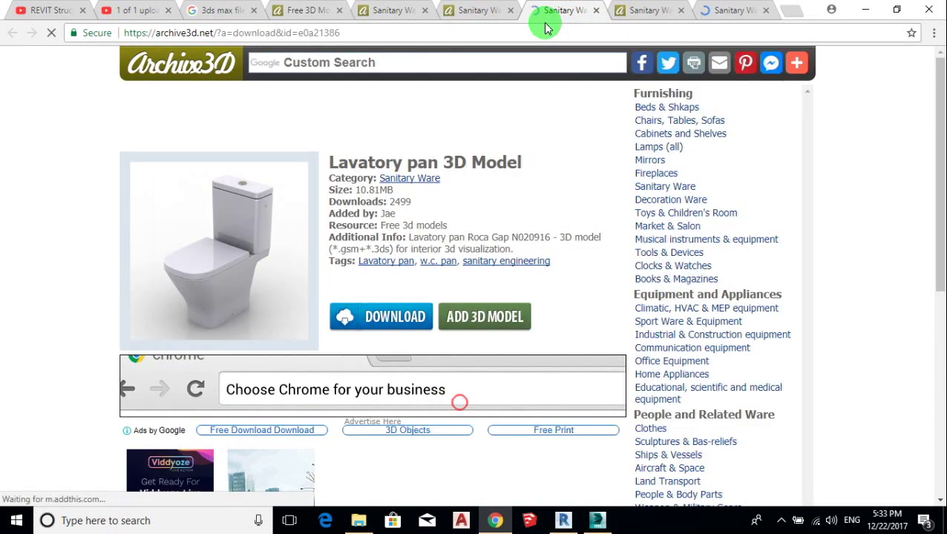
- Close the lavatory pan and bath pages and accept the dryer model download
click(595, 10)
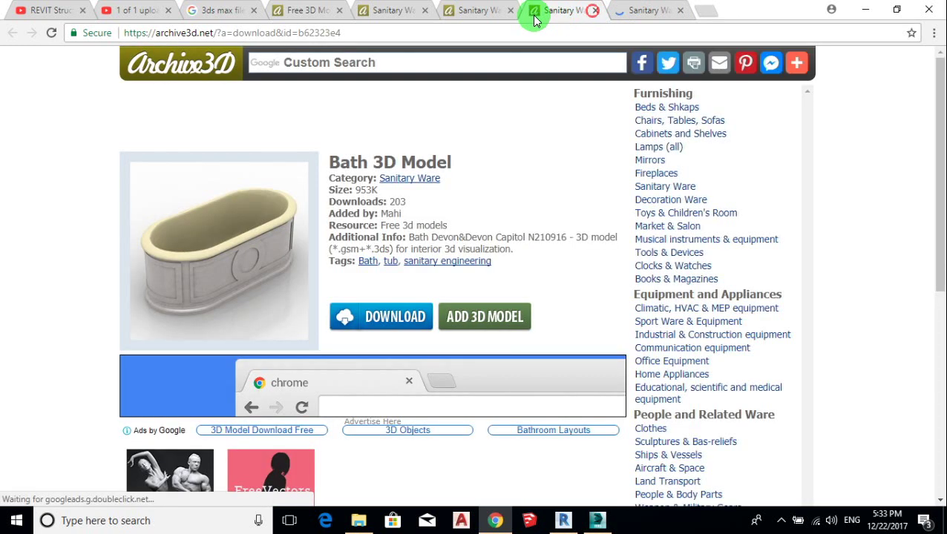
click(708, 11)
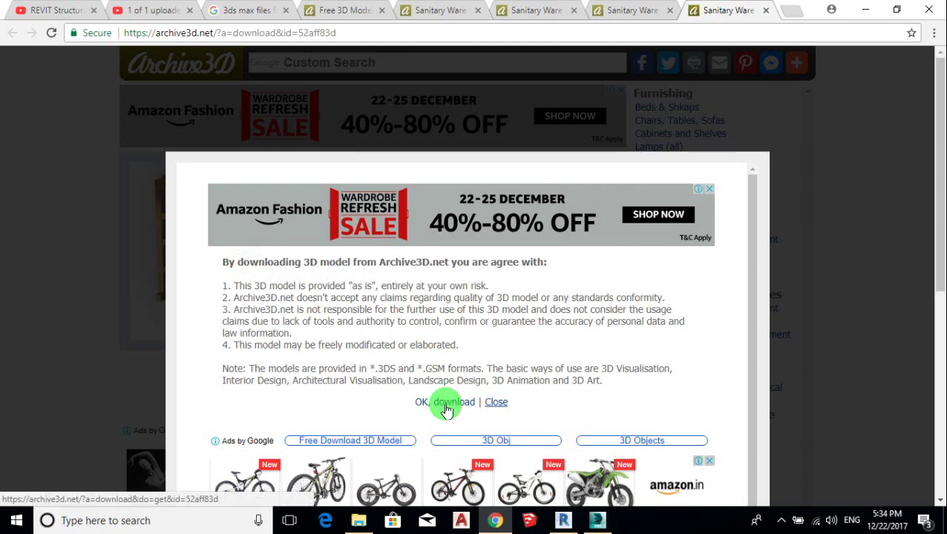
click(445, 404)
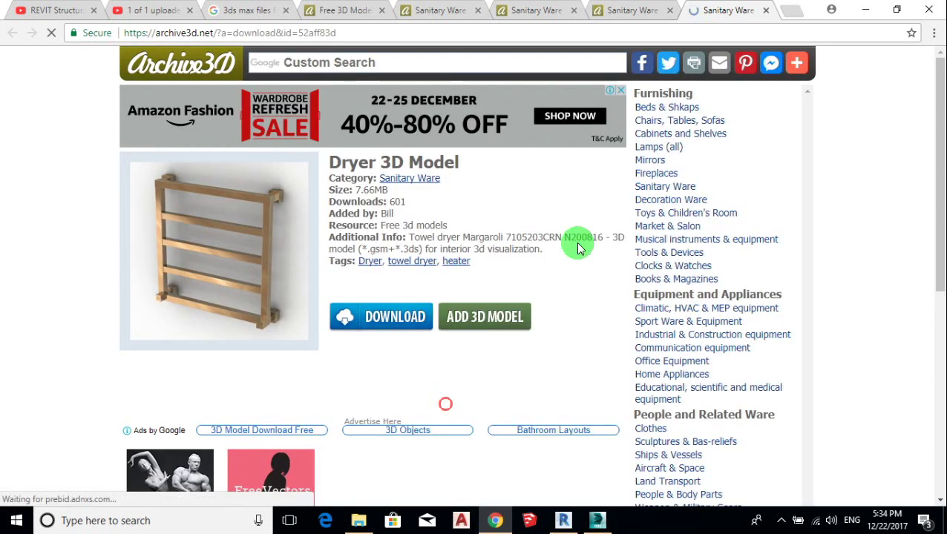
click(765, 11)
click(765, 11)
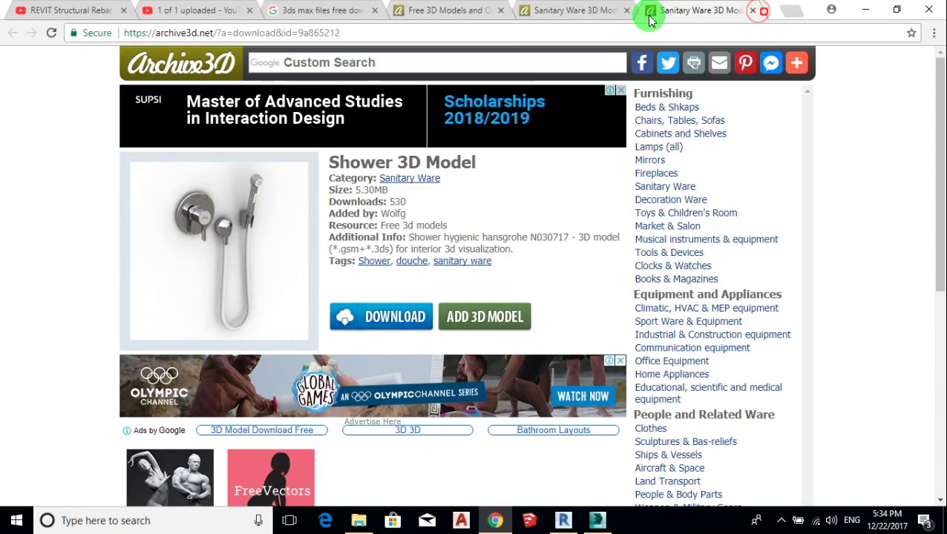
- Download the shower model, close leftover model pages, and go to the next Sanitary Ware page
click(245, 240)
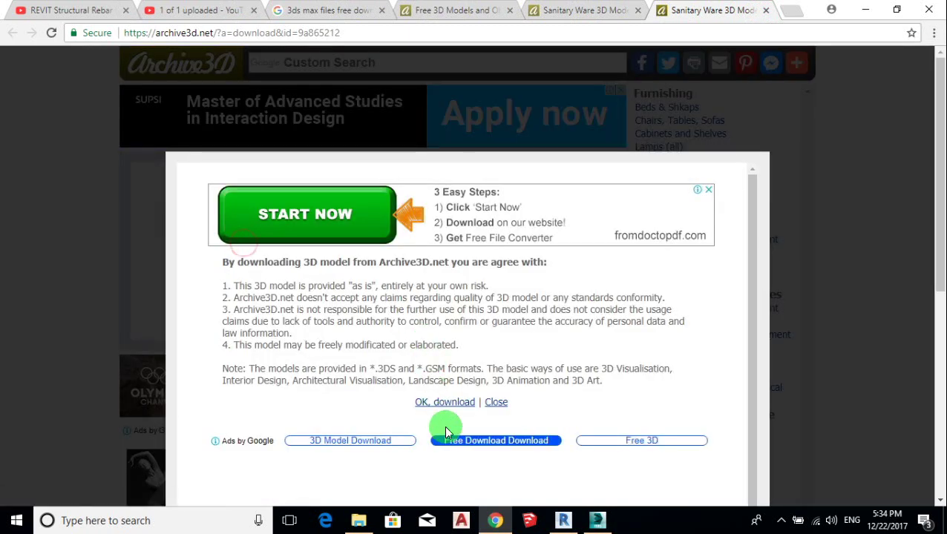
click(463, 395)
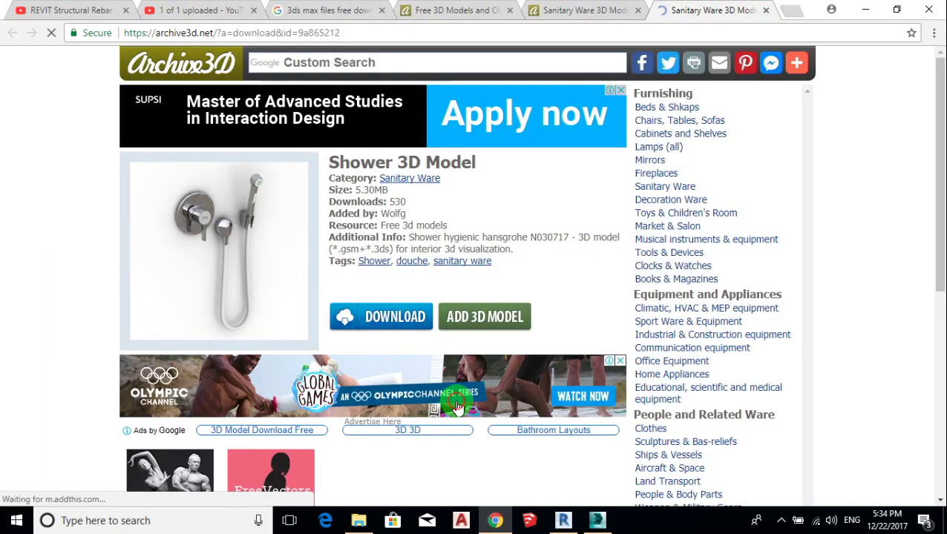
click(766, 11)
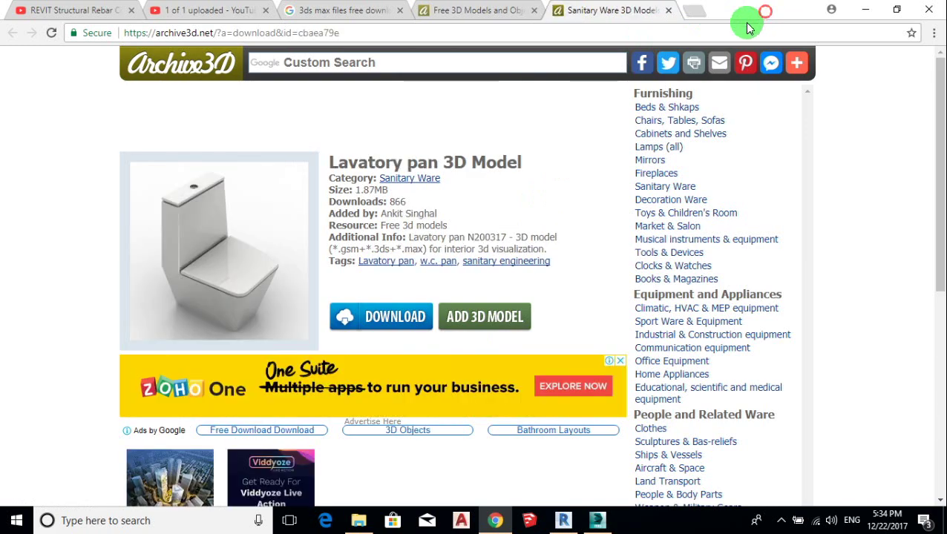
click(668, 11)
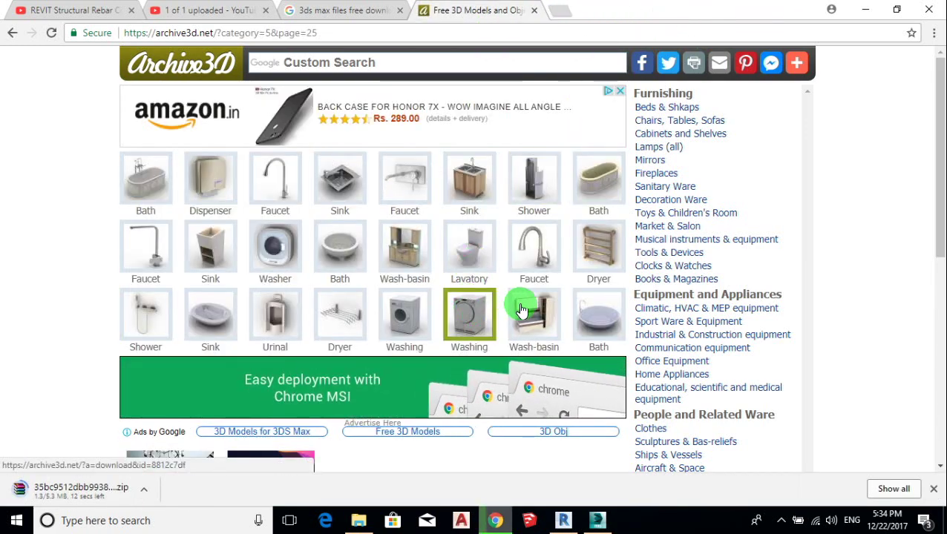
scroll(519, 282, down, 3)
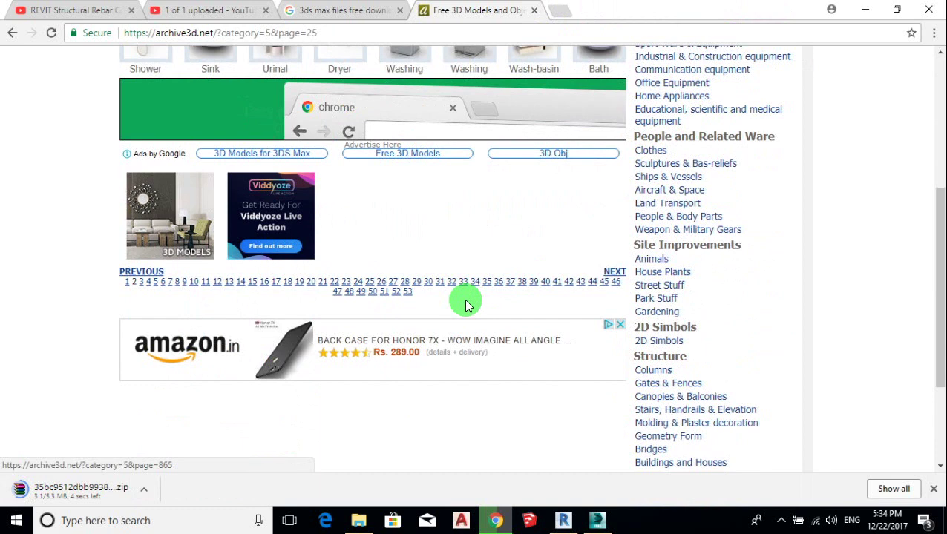
click(610, 273)
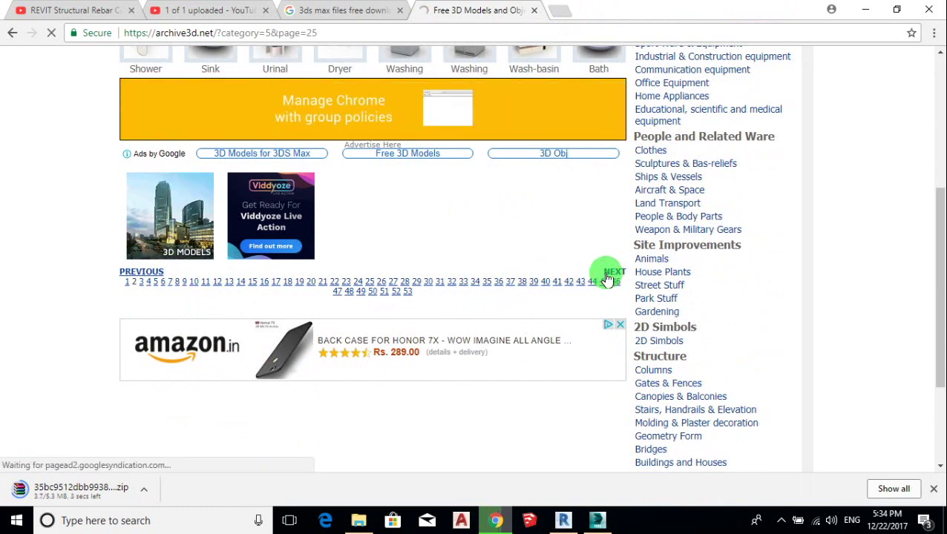
scroll(607, 278, up, 3)
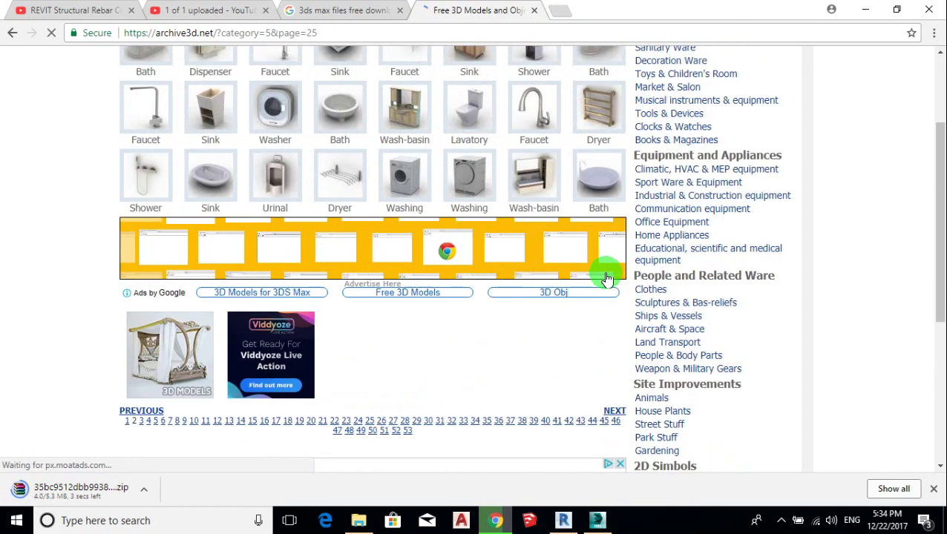
- Search Archive3D for bath models and scroll through the results
click(412, 58)
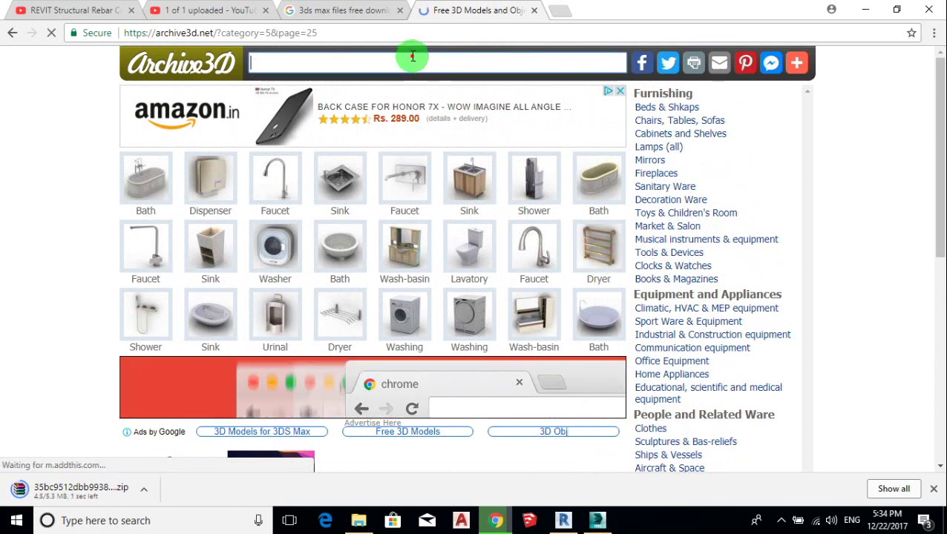
text(ba)
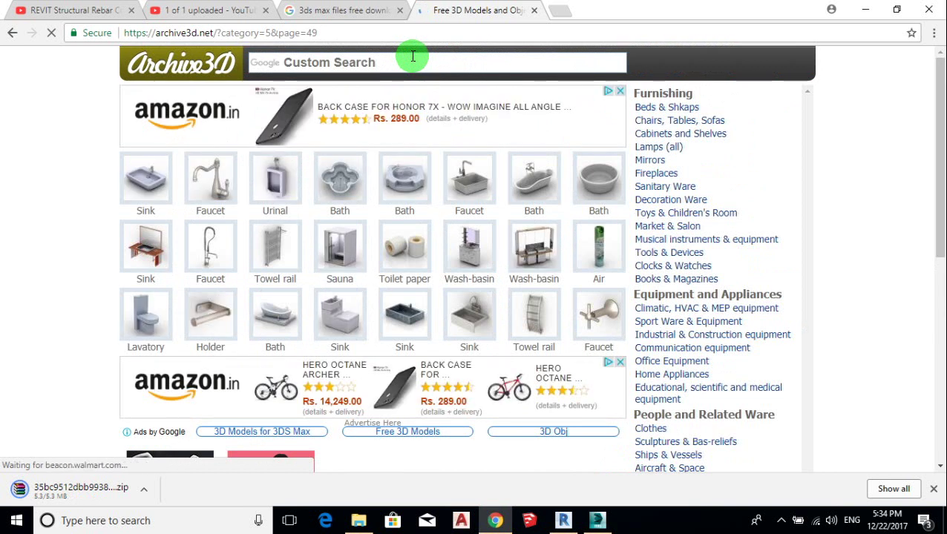
text(b)
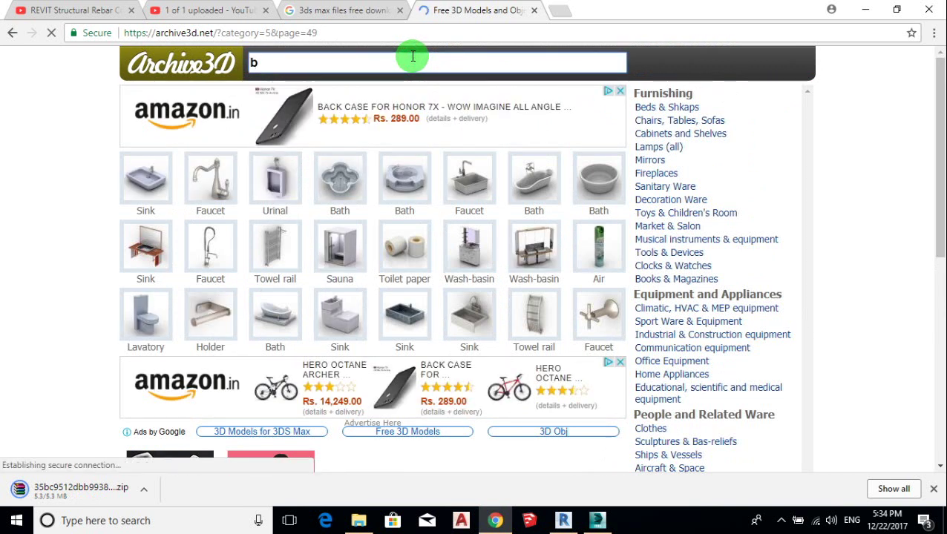
text(ath)
key(Return)
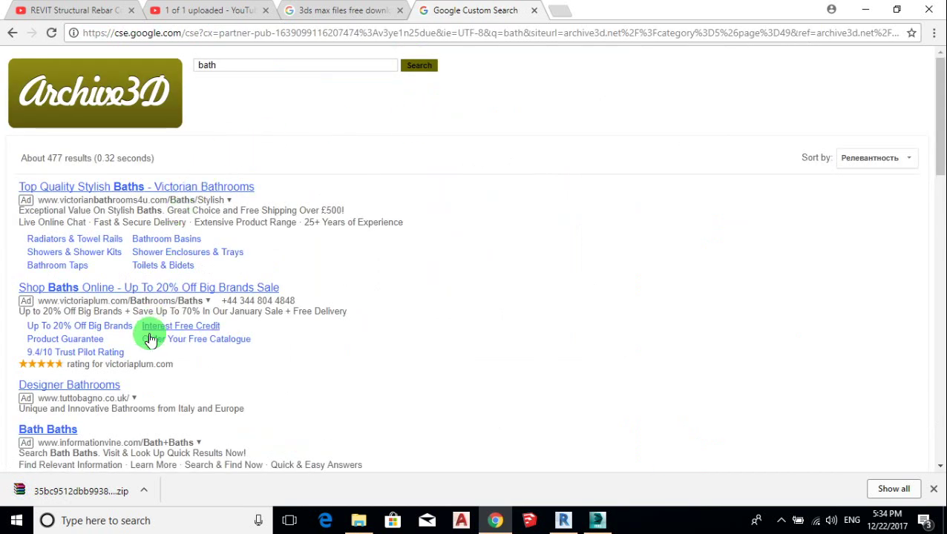
scroll(159, 313, down, 4)
scroll(160, 325, down, 2)
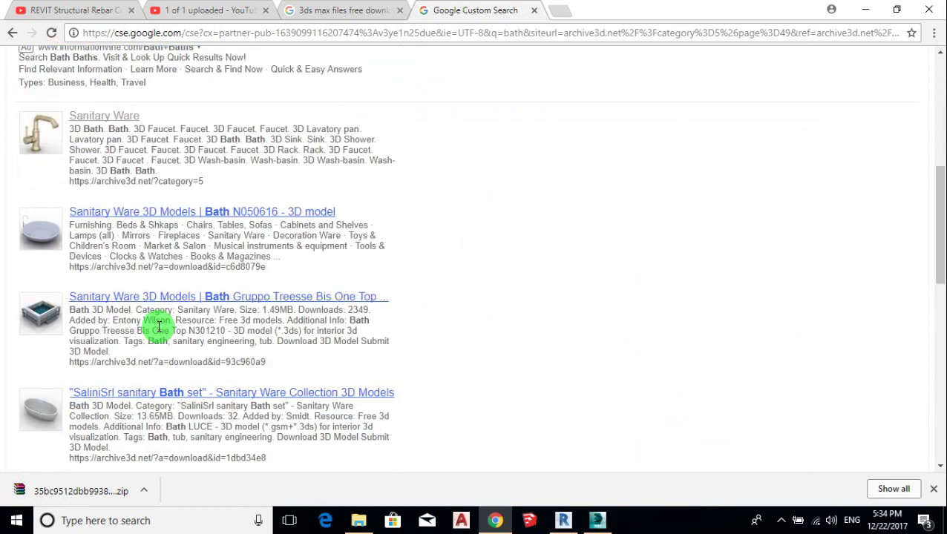
scroll(146, 373, down, 1)
scroll(148, 334, down, 2)
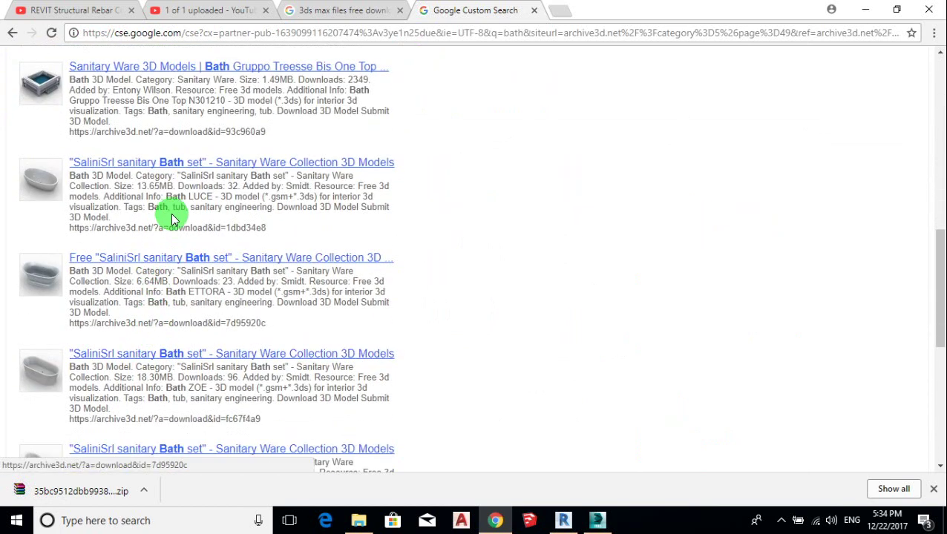
scroll(137, 356, down, 2)
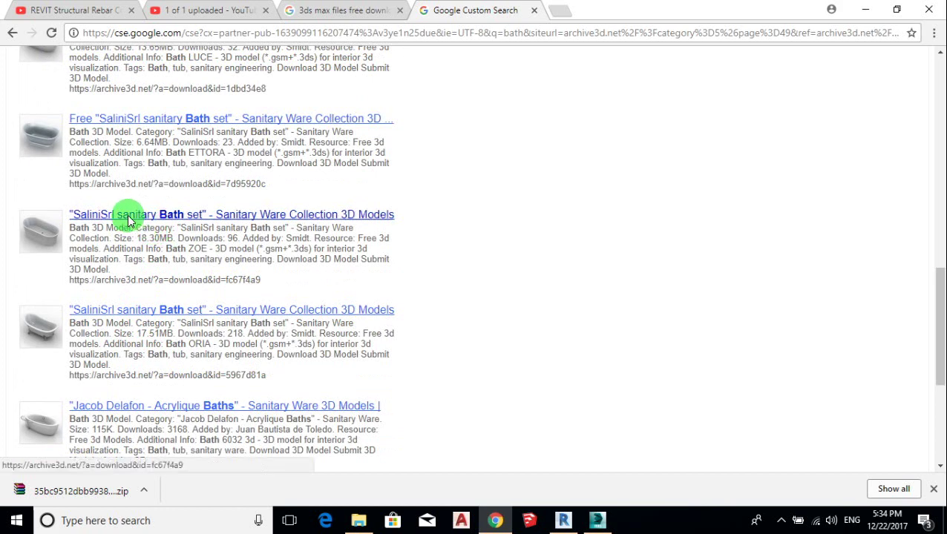
- Open the SaliniSrl ZOE bath result in its own tab and download it
click(128, 215)
click(476, 10)
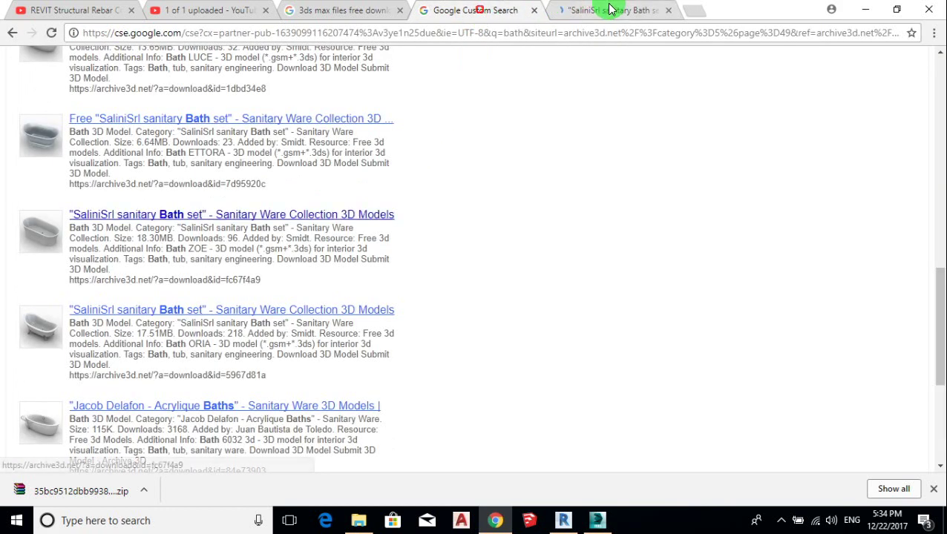
click(609, 9)
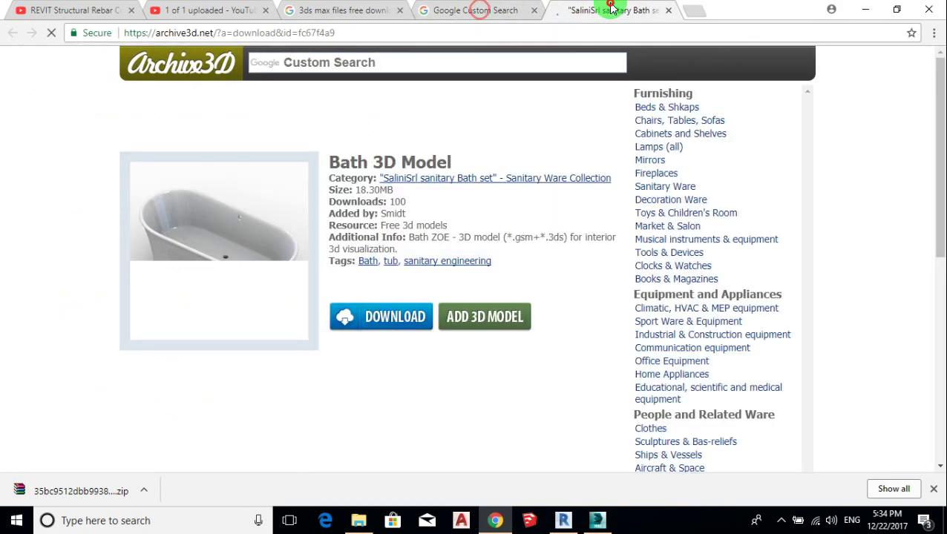
click(210, 251)
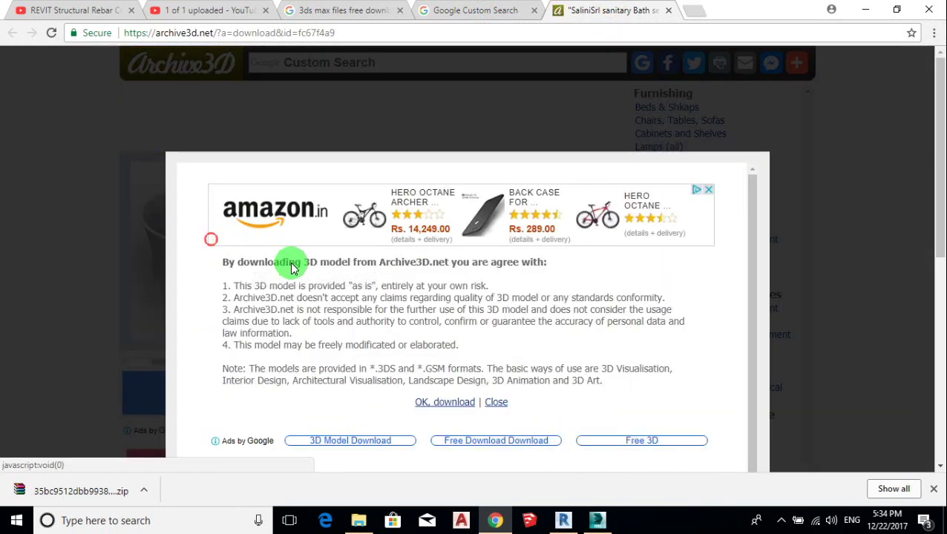
click(451, 407)
scroll(512, 289, down, 5)
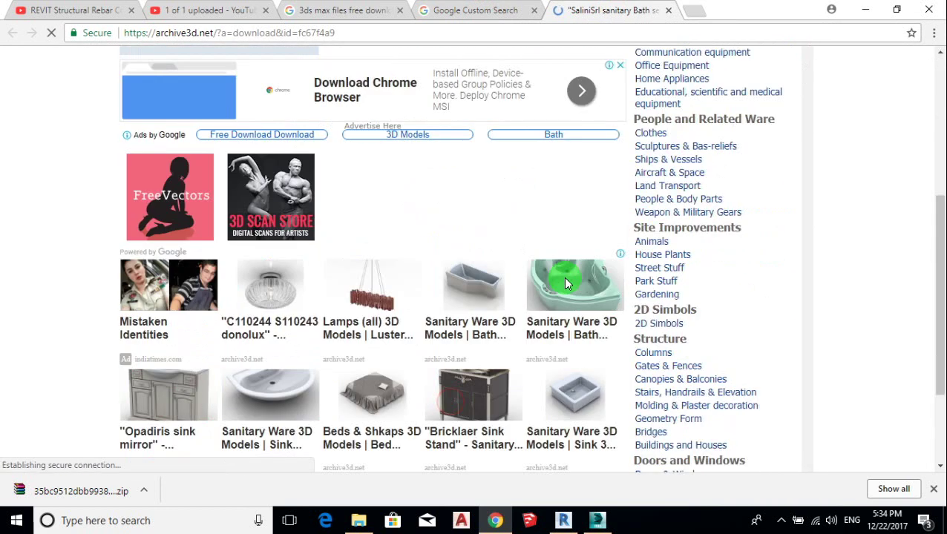
scroll(502, 298, up, 5)
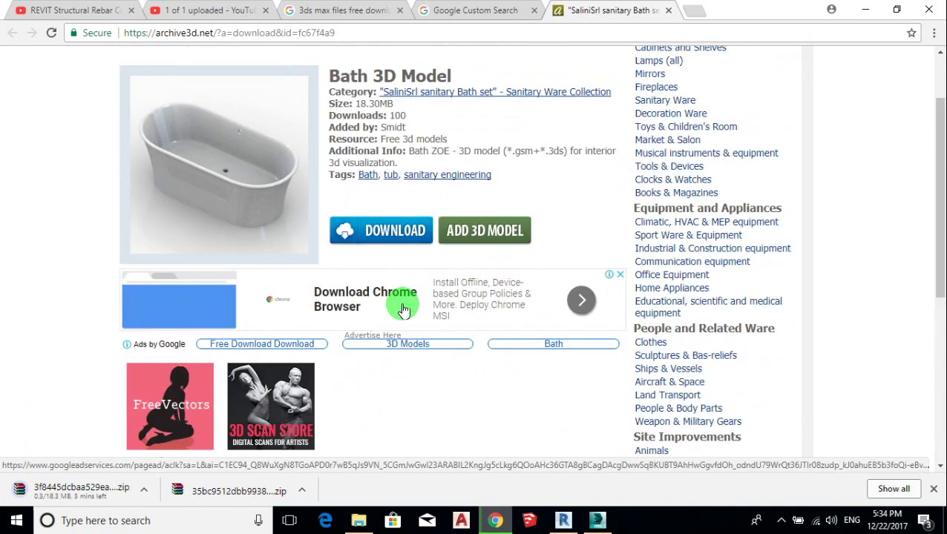
scroll(402, 310, up, 2)
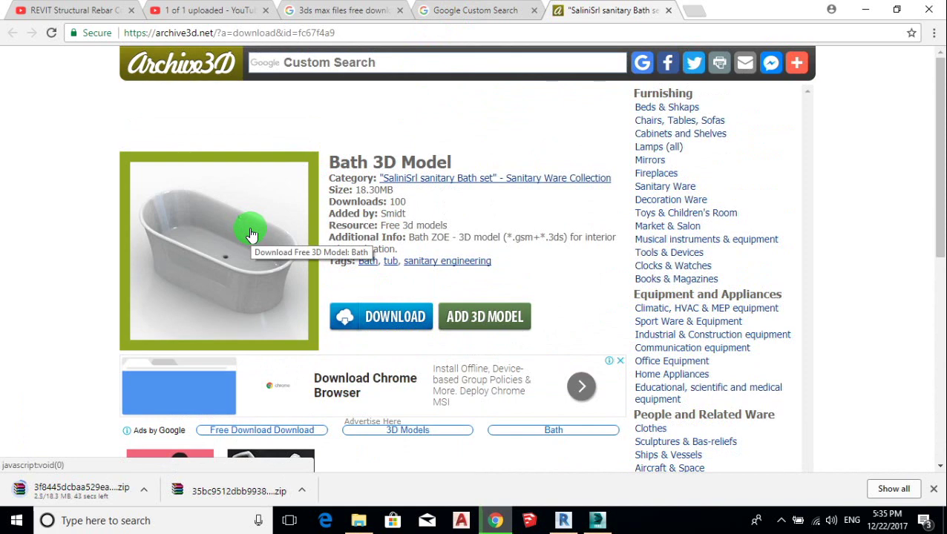
- Return to the bath search results and browse them for another model
click(510, 16)
click(555, 13)
click(469, 10)
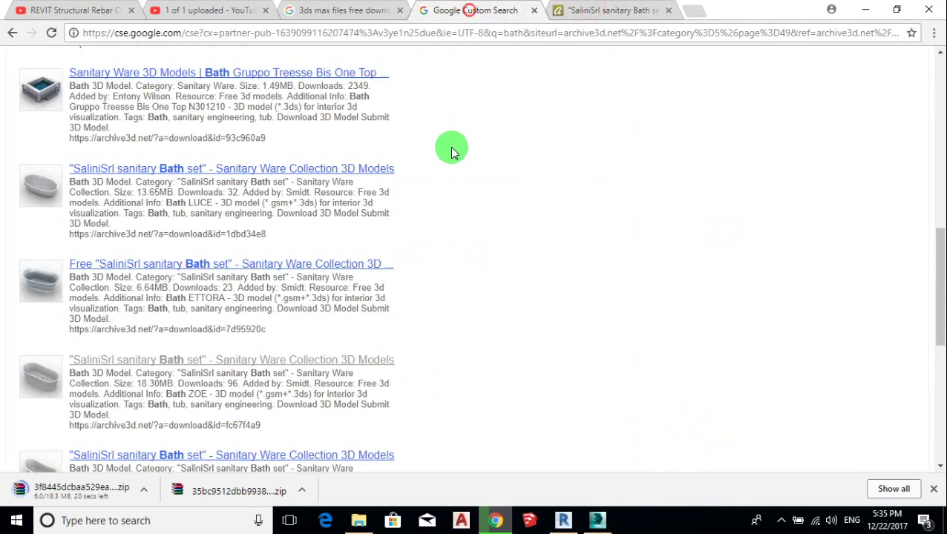
scroll(451, 155, up, 5)
scroll(438, 168, down, 4)
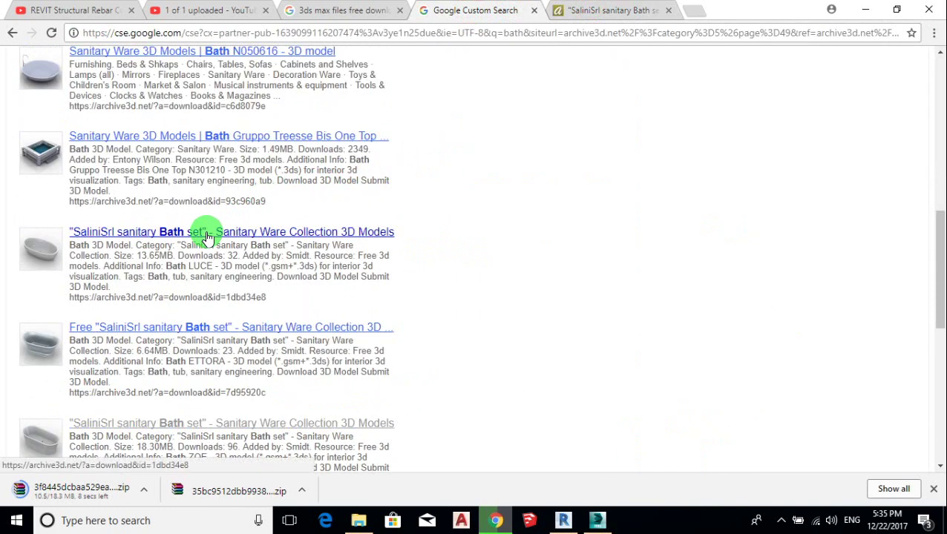
scroll(206, 236, up, 1)
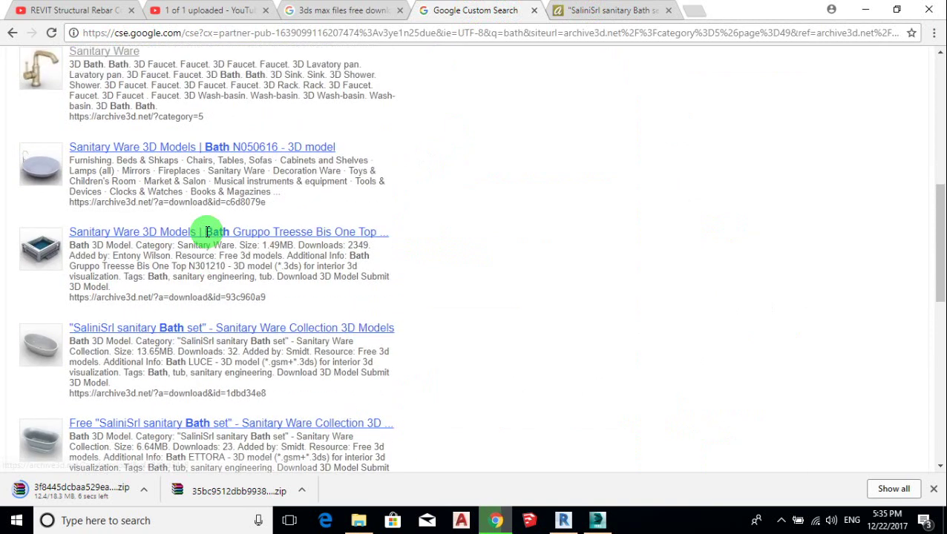
scroll(205, 236, up, 2)
scroll(205, 236, down, 2)
- Open and close the SaliniSrl LUCE bath page, then open the latest download's options
click(169, 301)
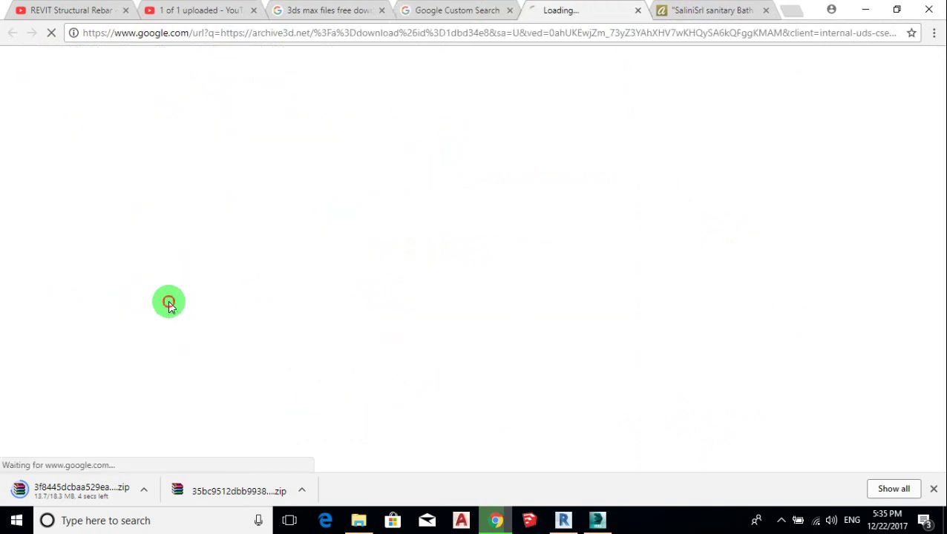
click(461, 13)
click(576, 8)
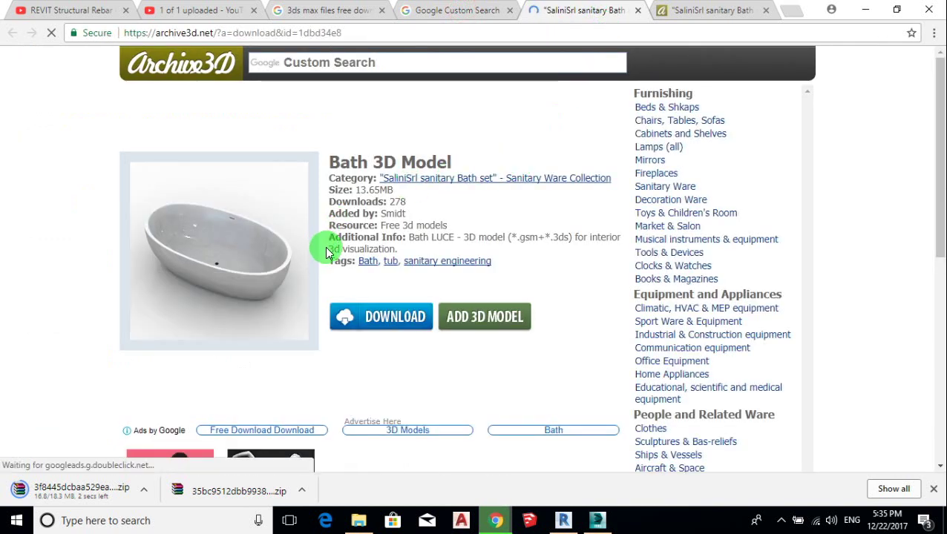
click(637, 11)
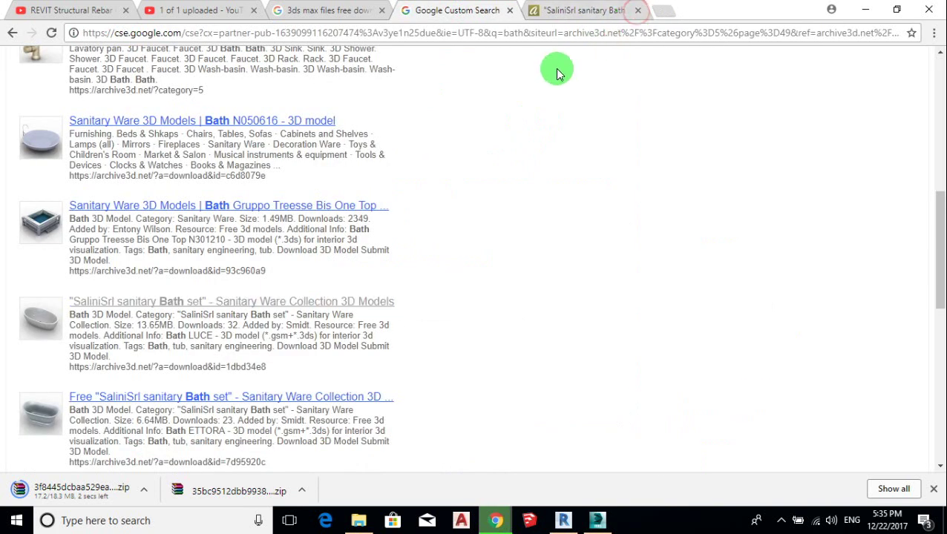
click(587, 14)
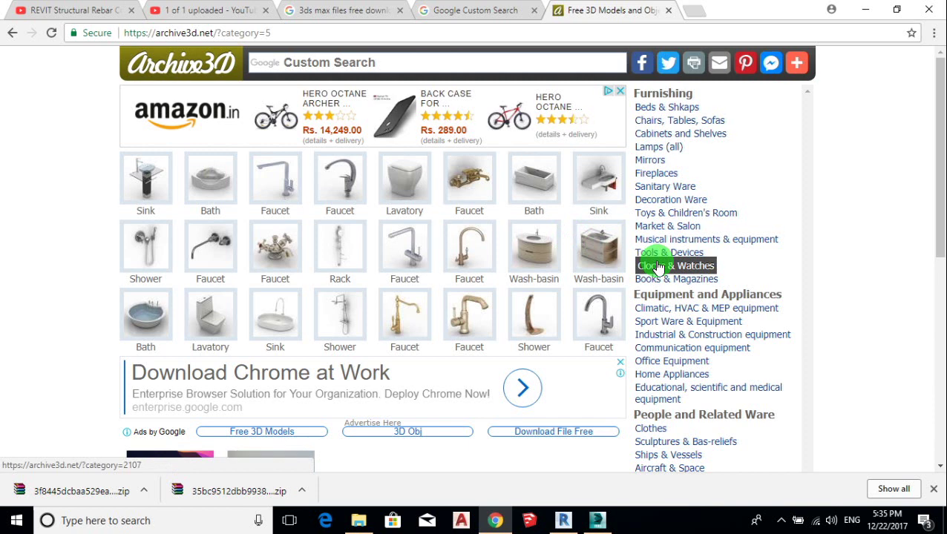
click(302, 491)
- Show the downloaded archive in Downloads and select the fixture ZIPs
click(336, 443)
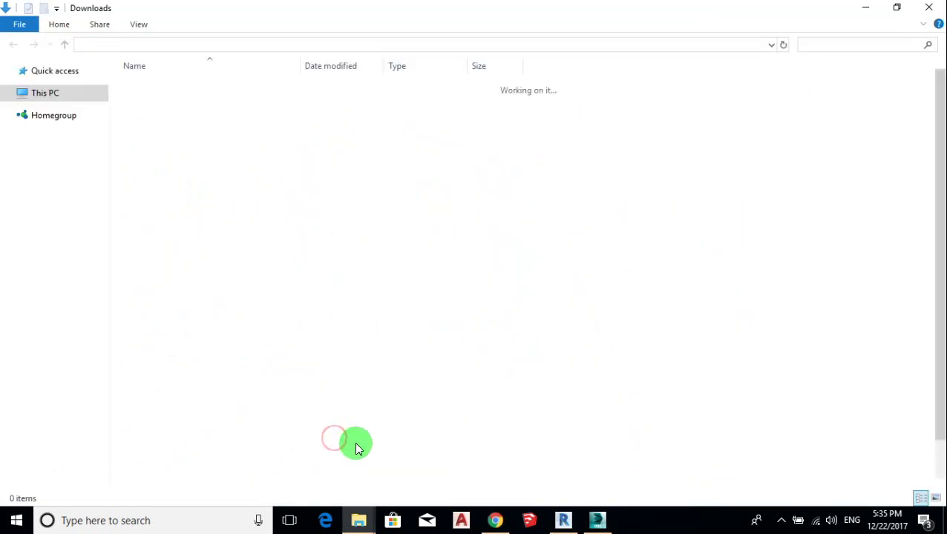
ctrl+click(183, 289)
ctrl+click(196, 231)
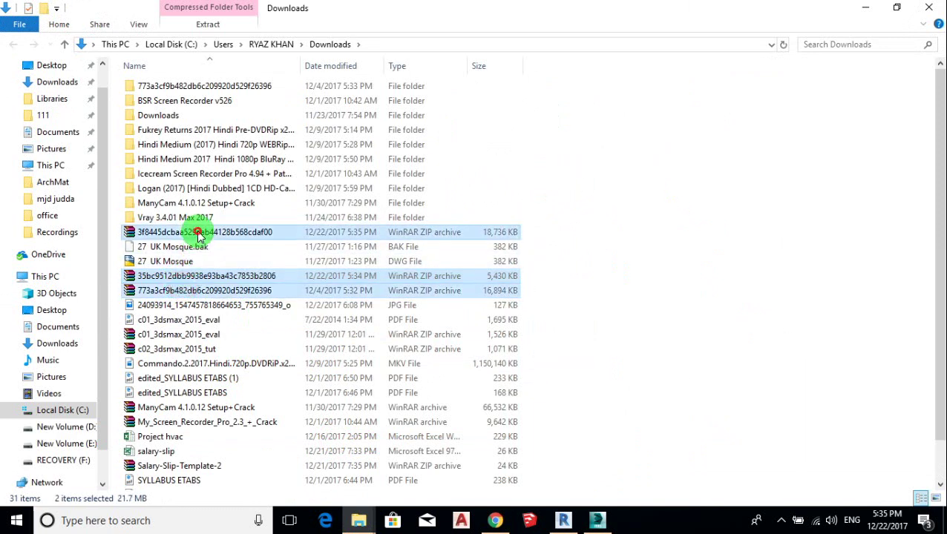
scroll(217, 327, down, 1)
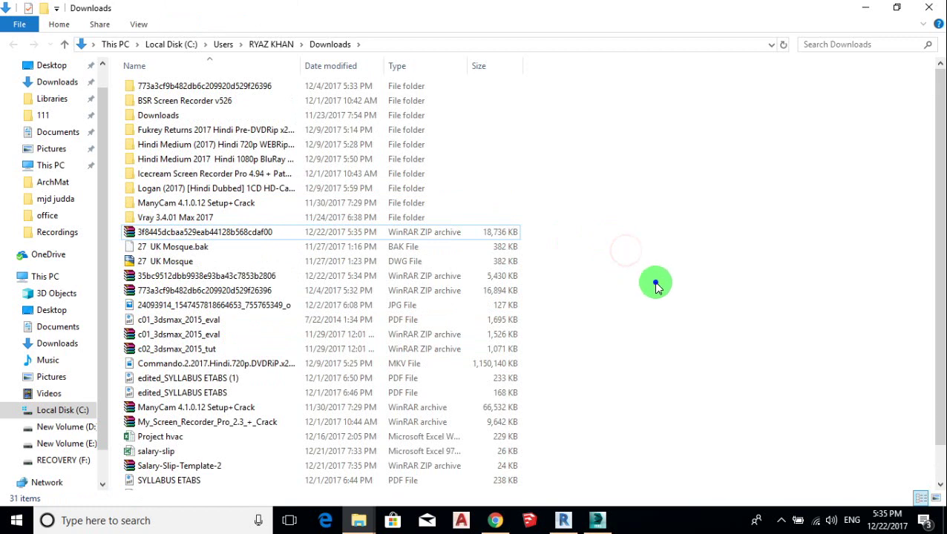
- Create a new folder named max in Downloads
right_click(683, 319)
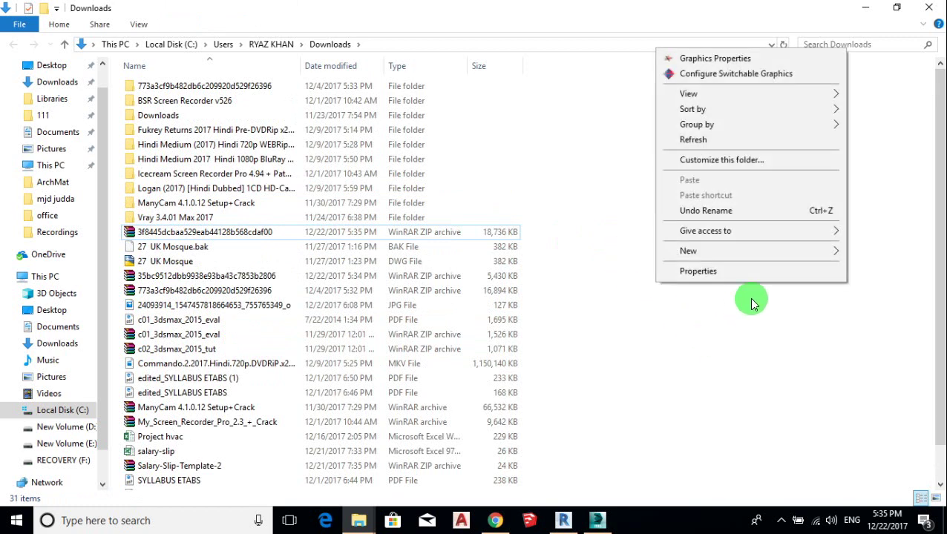
click(782, 252)
click(575, 254)
text(max)
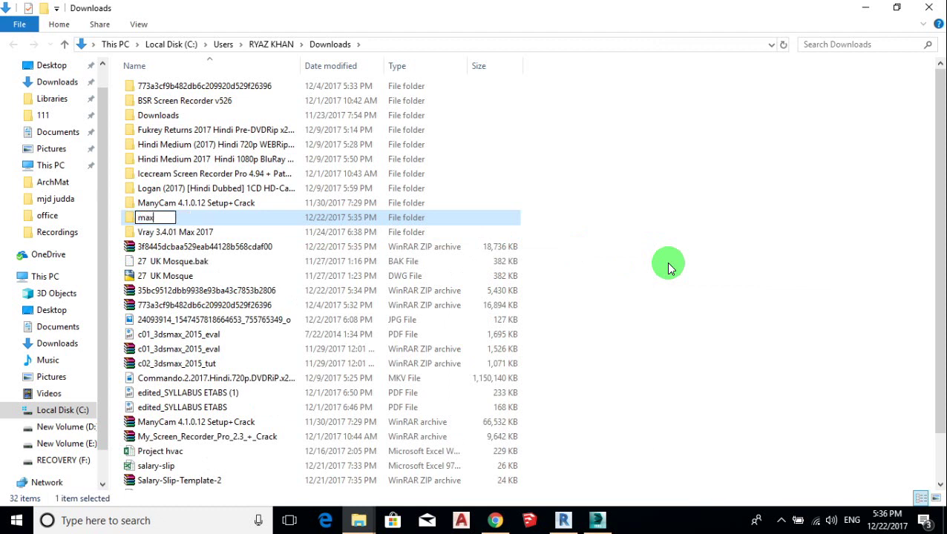
click(196, 217)
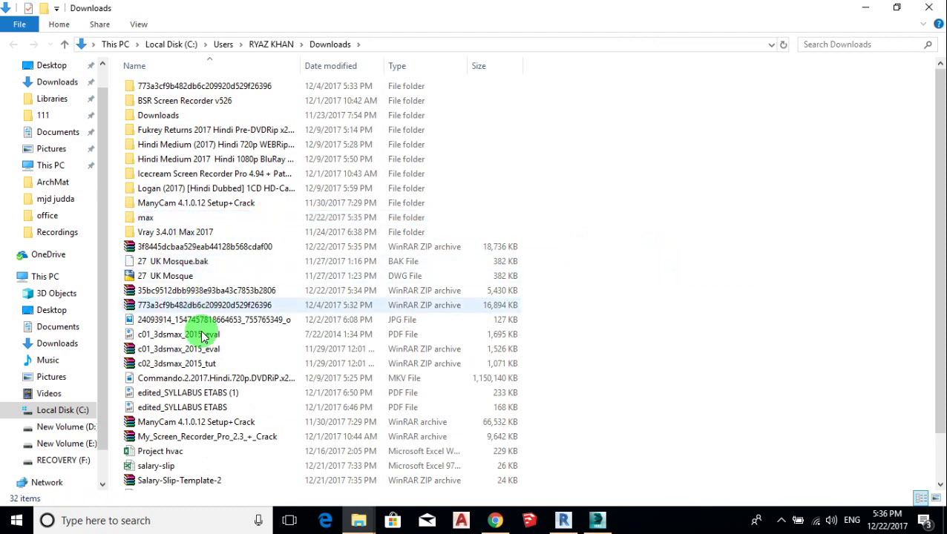
- Move the three ZIP archives into max and open that folder
click(197, 291)
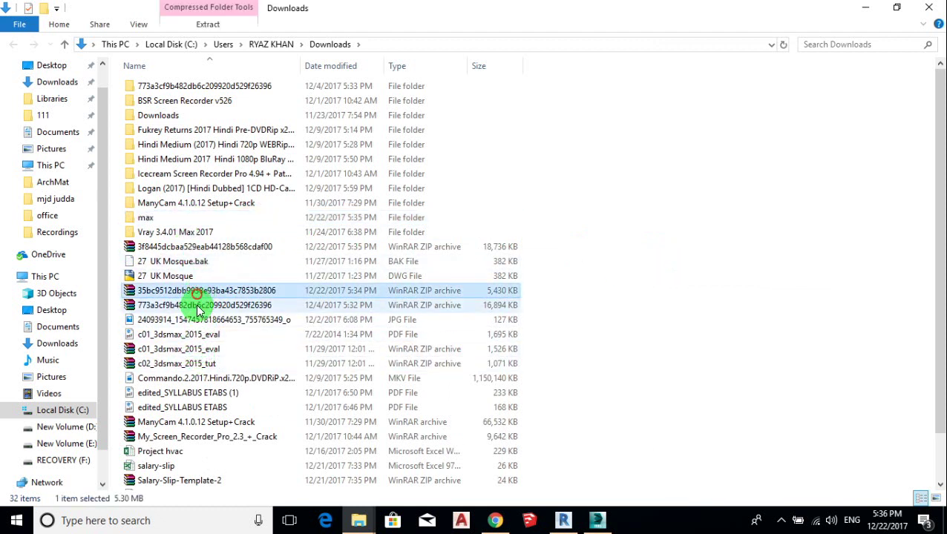
ctrl+drag(211, 248, 196, 217)
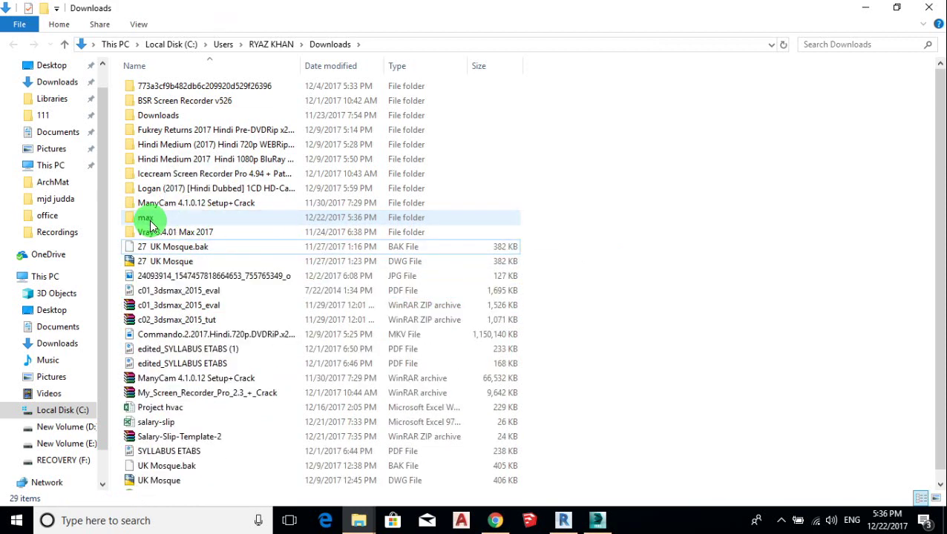
double_click(151, 220)
click(180, 87)
- Extract the 3f8445 ZIP into its own folder and view its files as large icons
right_click(180, 87)
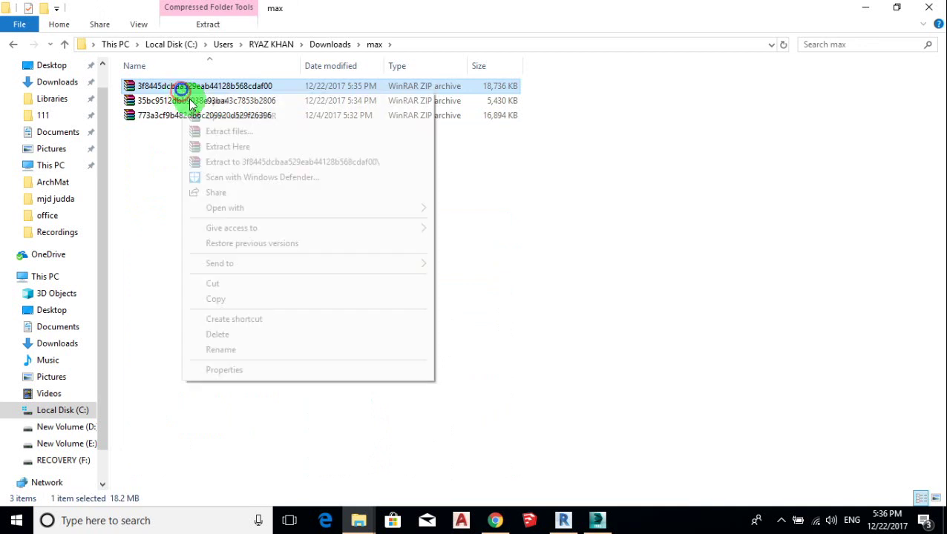
click(243, 135)
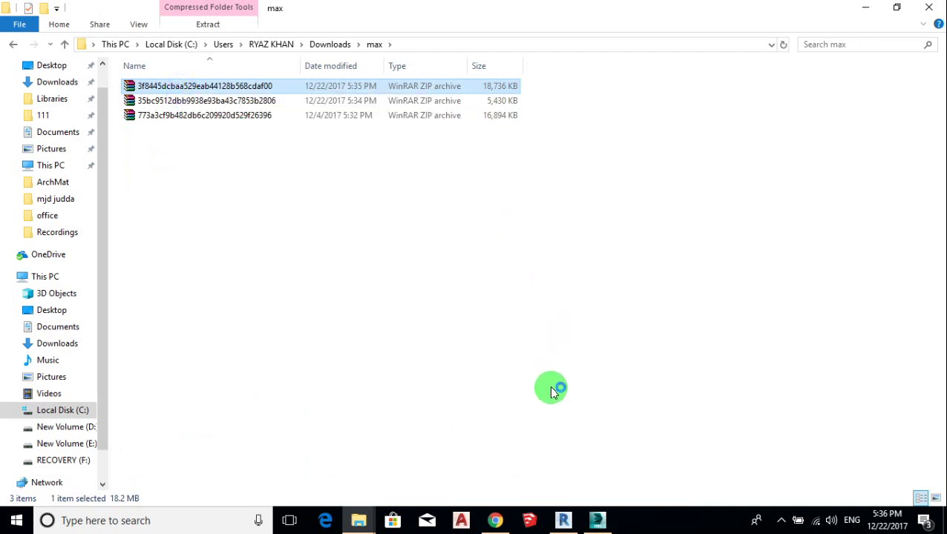
click(537, 400)
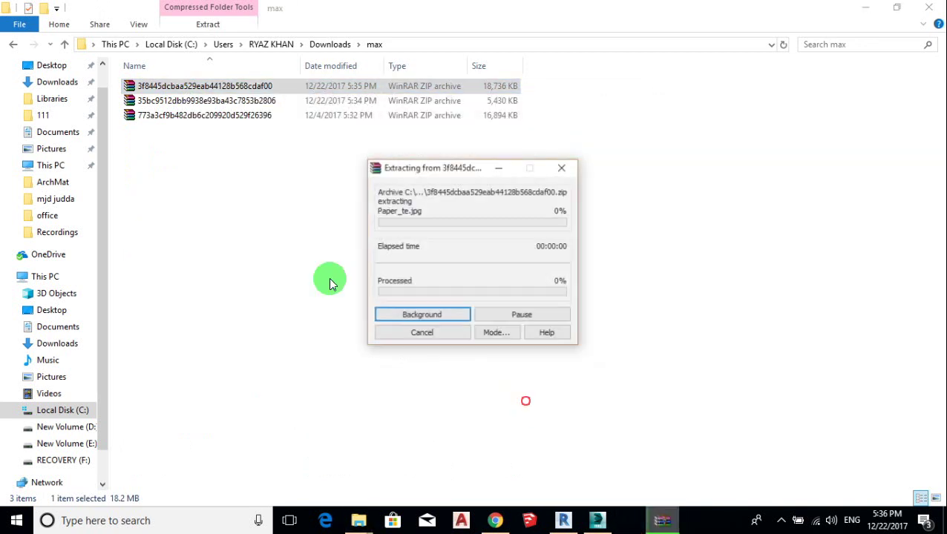
double_click(191, 87)
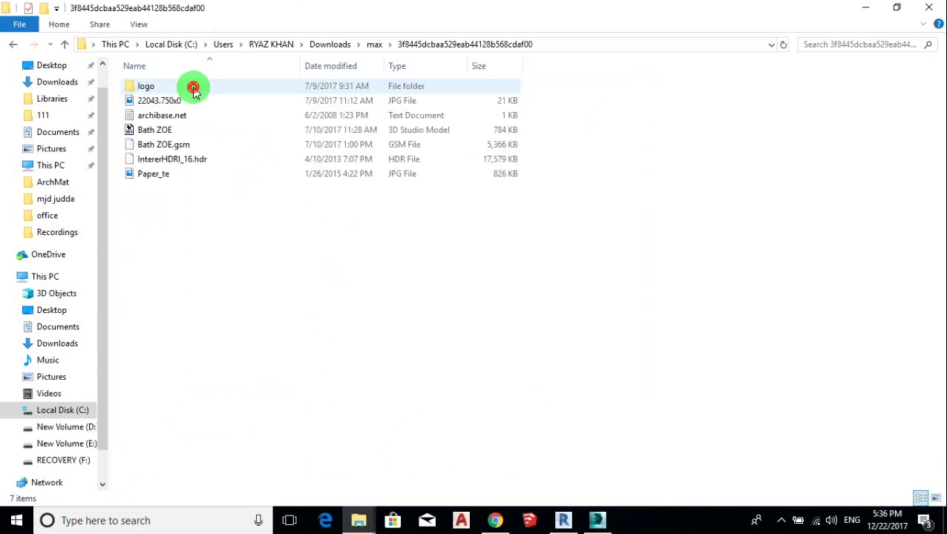
click(148, 132)
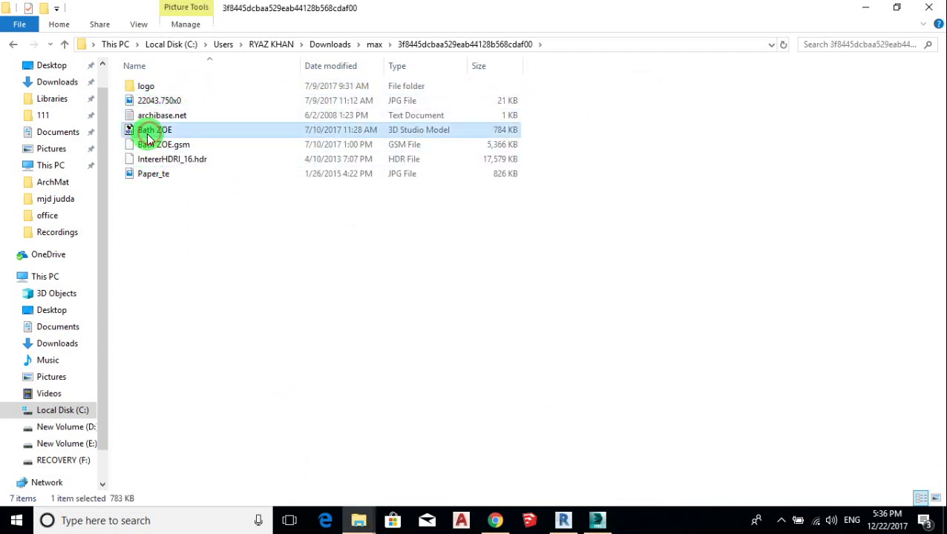
click(935, 499)
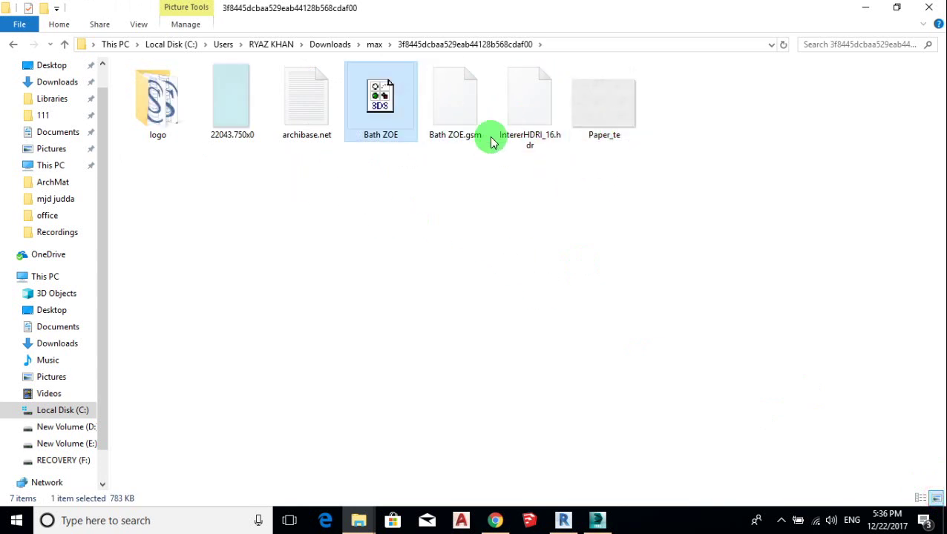
- Check the logo folder and extracted files, then drag the Bath ZOE model toward 3ds Max
double_click(152, 118)
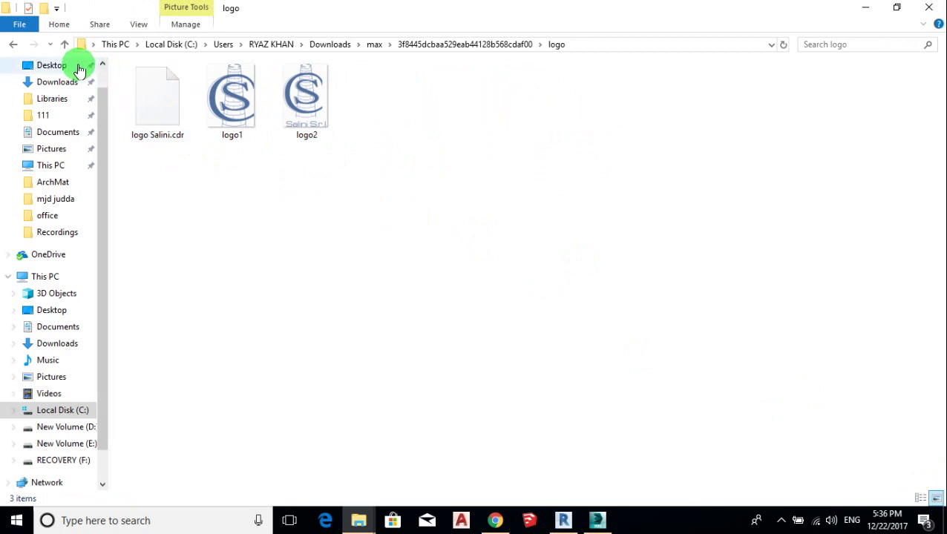
click(65, 44)
click(377, 105)
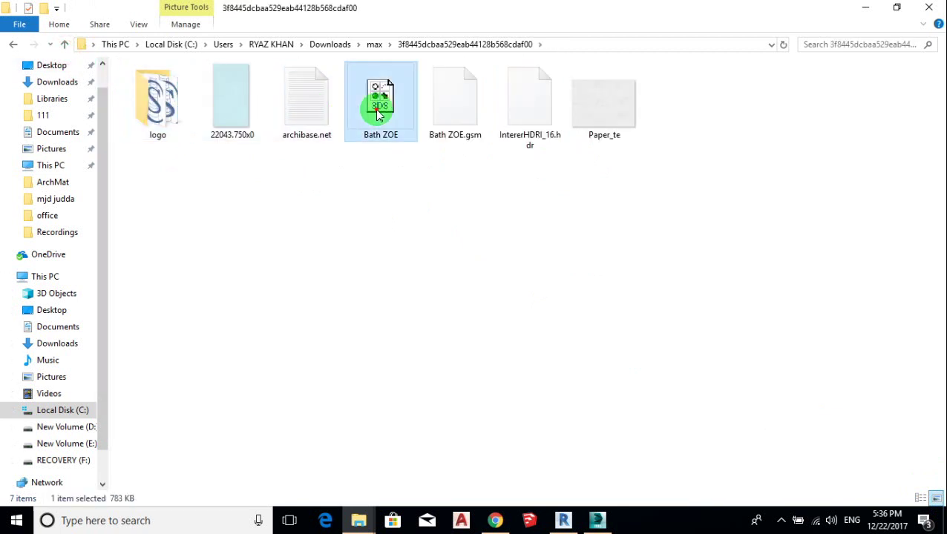
click(492, 127)
click(611, 122)
click(481, 122)
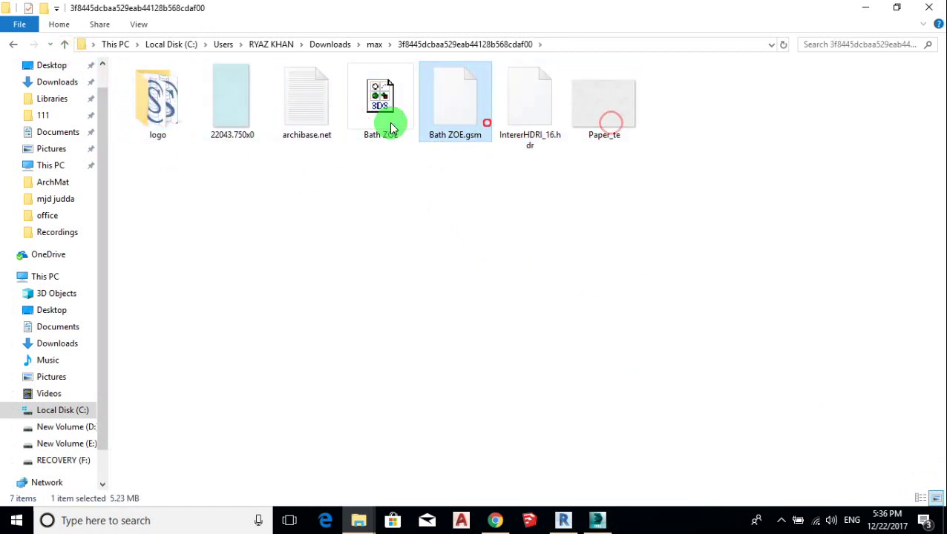
click(368, 120)
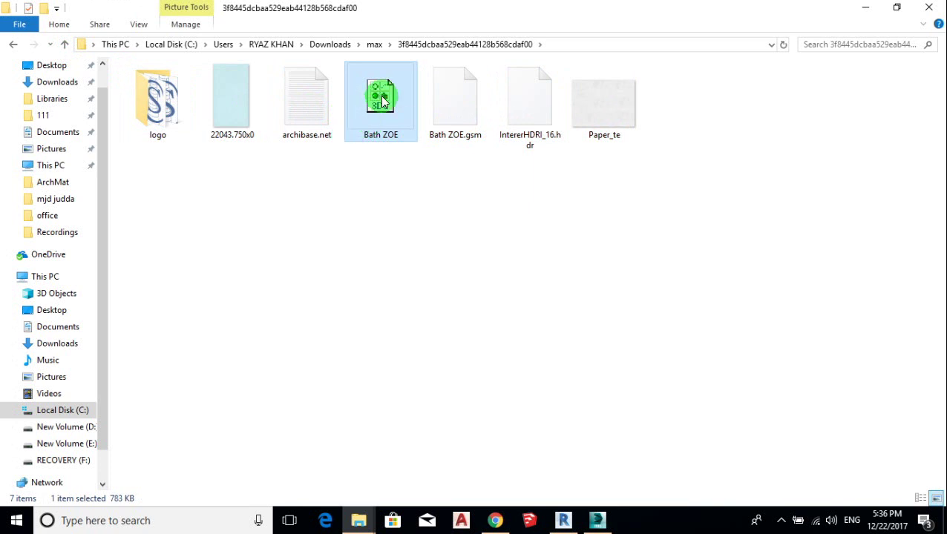
click(233, 102)
click(379, 106)
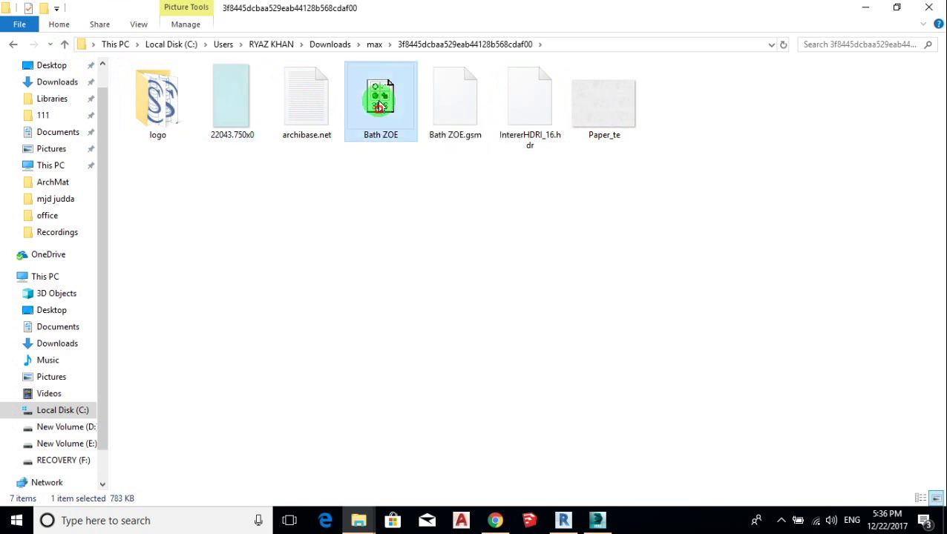
mouse_move(379, 106)
mouse_down()
mouse_move(597, 525)
mouse_move(533, 346)
mouse_up()
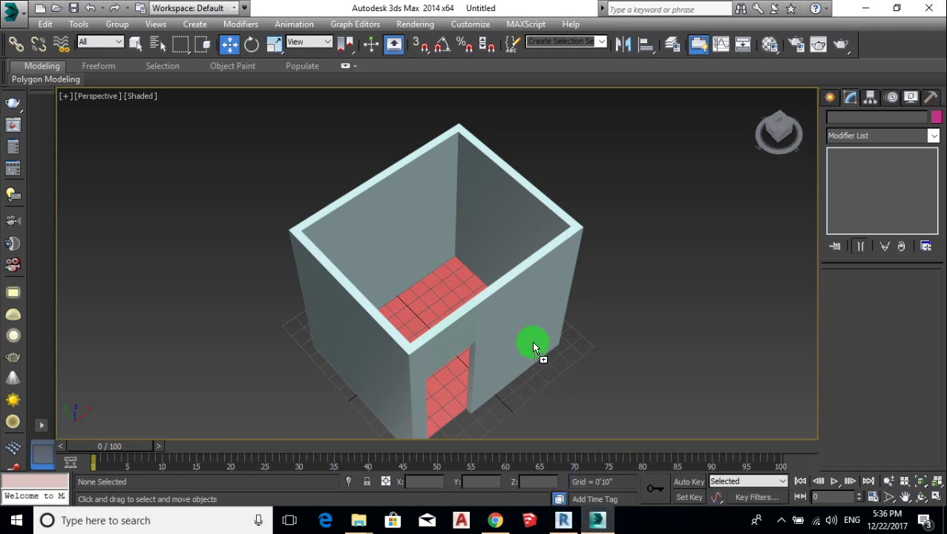
- Start an Import and copy the extracted fixture folder's path from Explorer
middle_drag(532, 346, 490, 368)
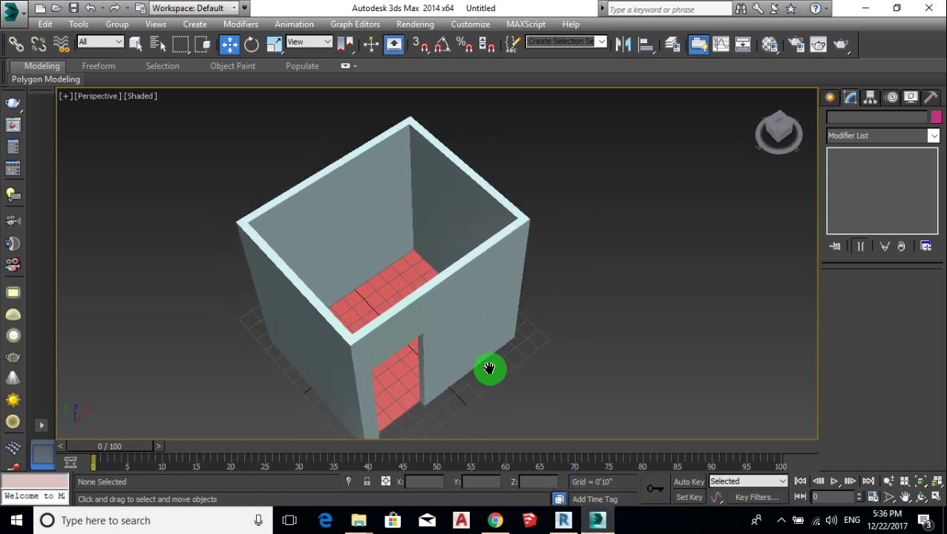
click(20, 15)
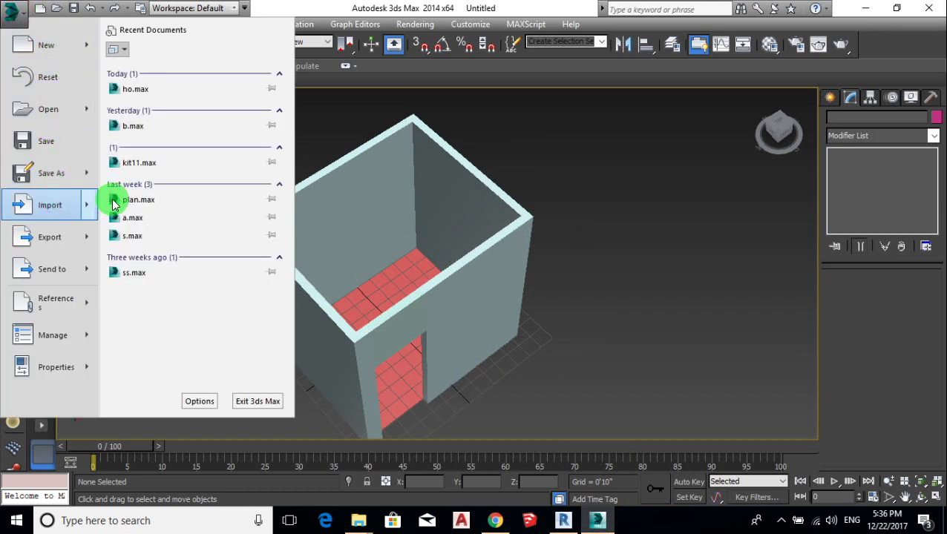
click(72, 205)
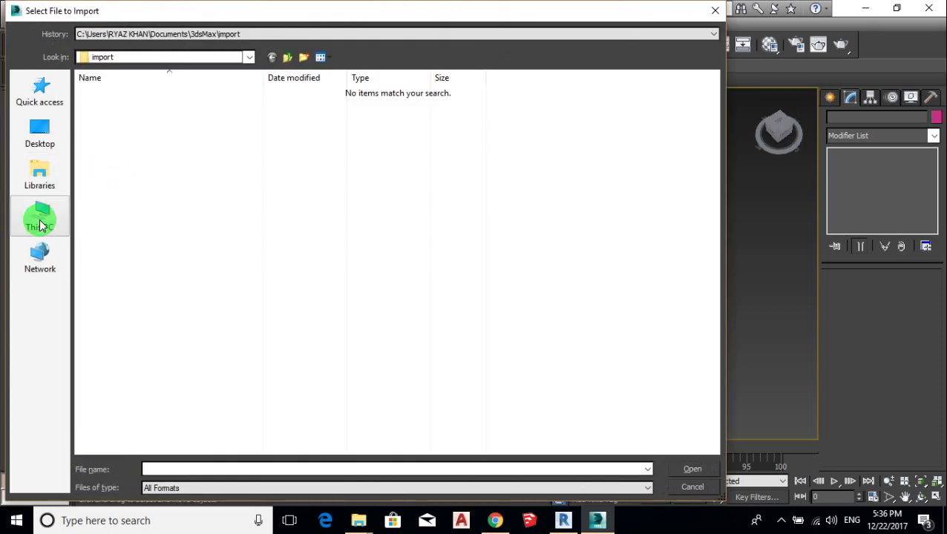
click(357, 521)
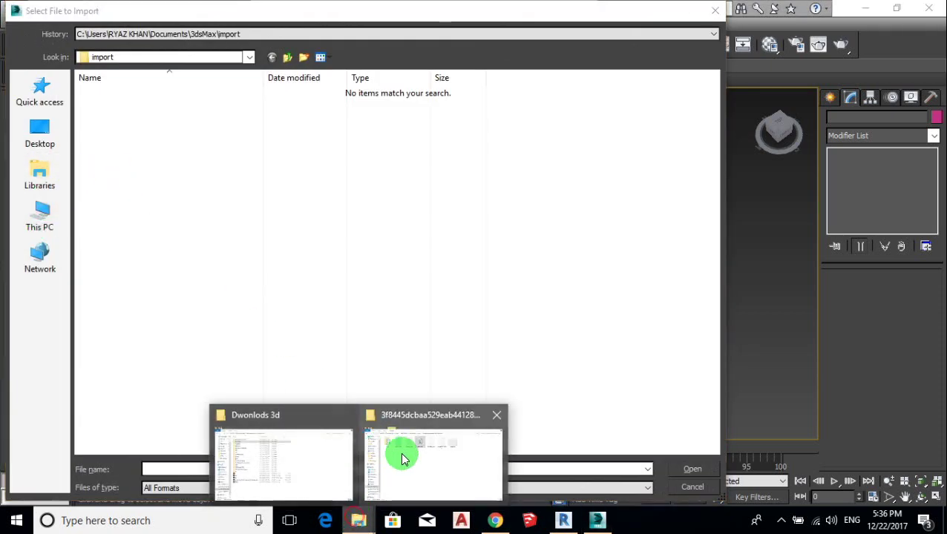
click(402, 454)
click(579, 44)
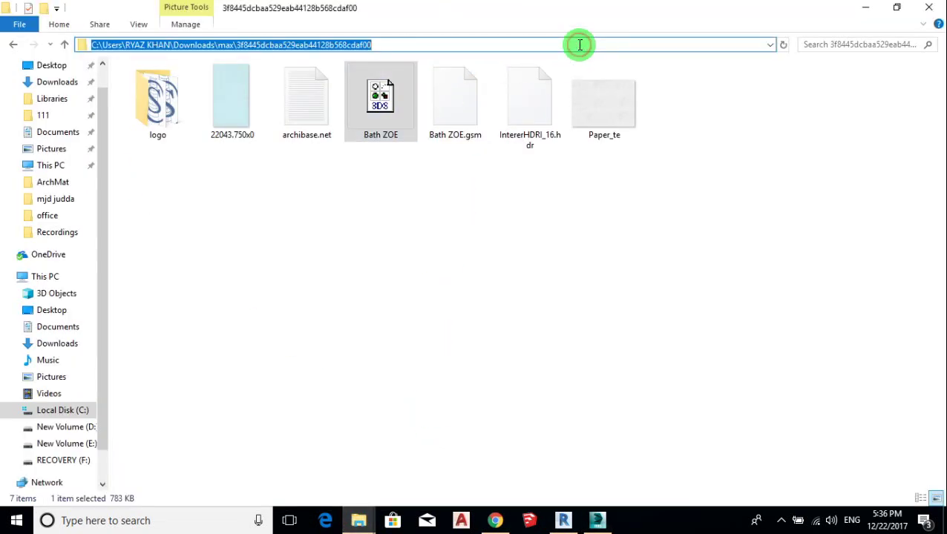
click(593, 523)
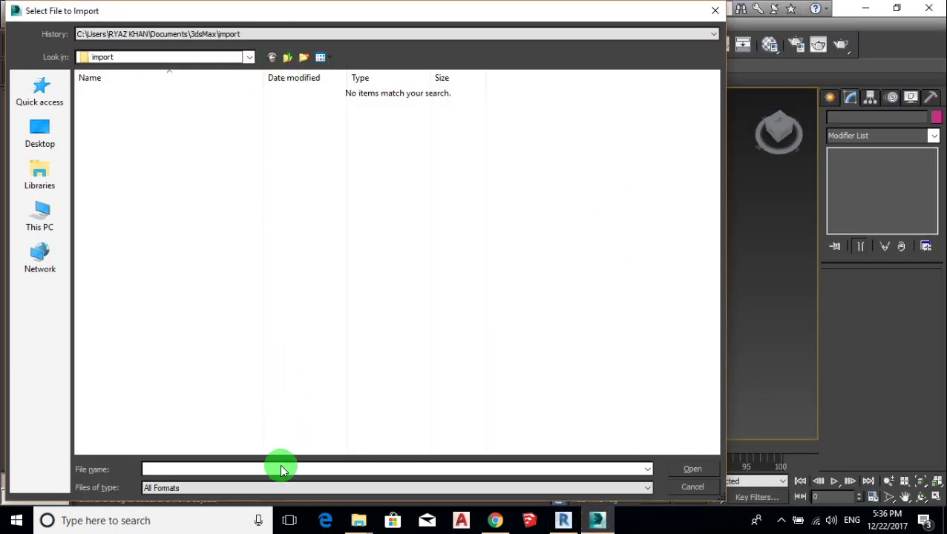
- Paste the folder path, open Bath ZOE, and confirm merging it into the scene
text(C:\Users\RYAZ KHAN\Downloads\max\3f8445dcbaa529eab44128b568cdaf00)
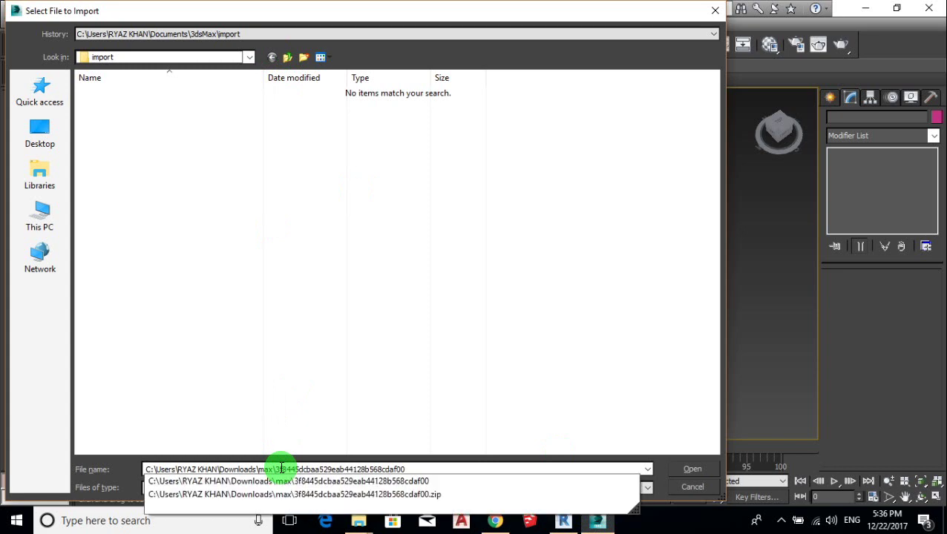
key(Return)
click(109, 106)
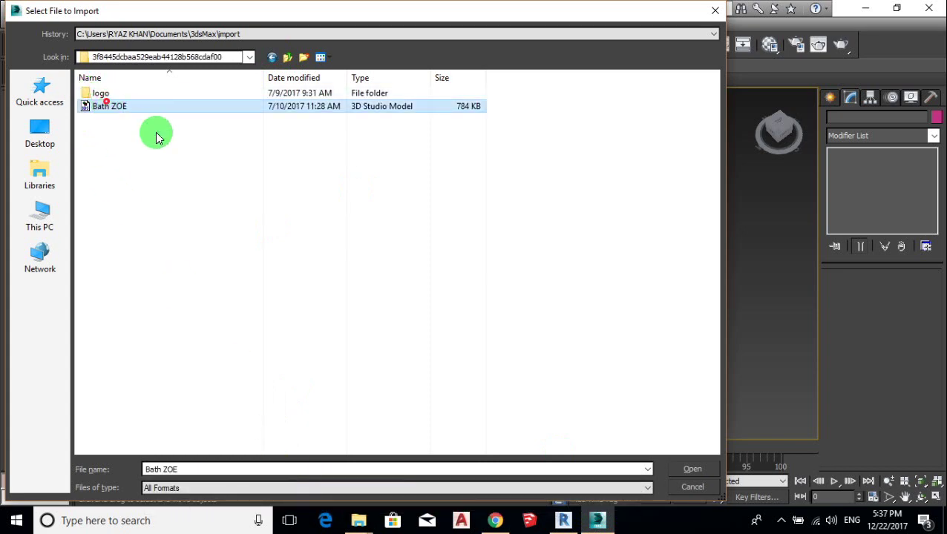
click(692, 469)
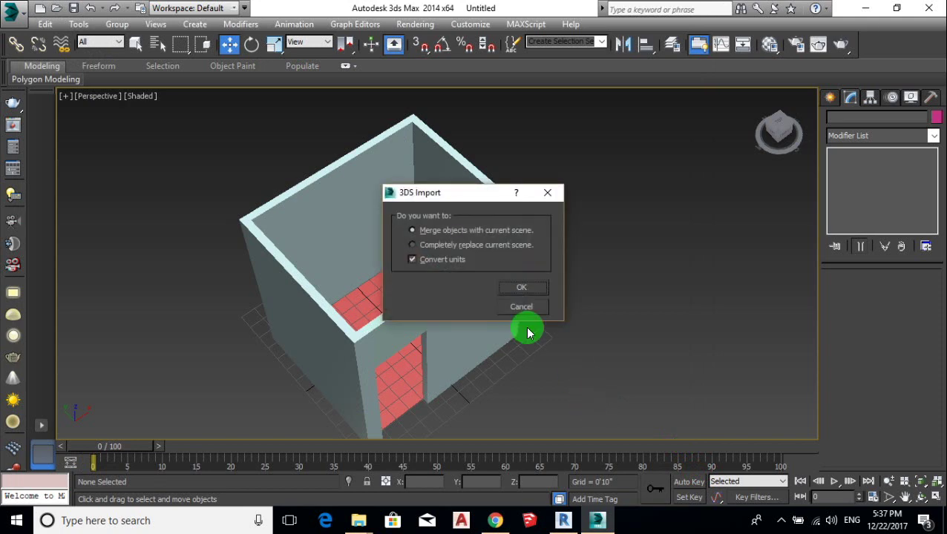
click(536, 291)
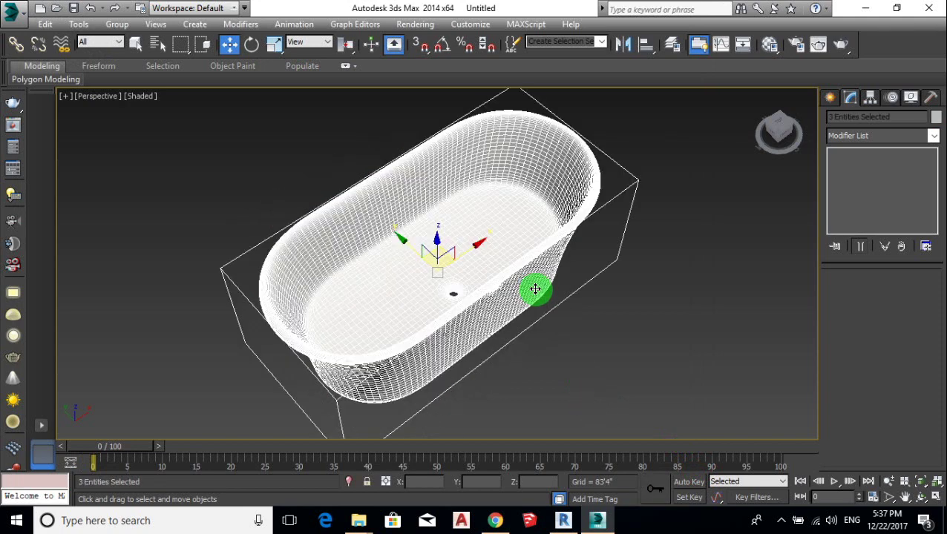
- Group the three imported bathtub parts as Group001
scroll(536, 289, down, 5)
scroll(522, 265, up, 3)
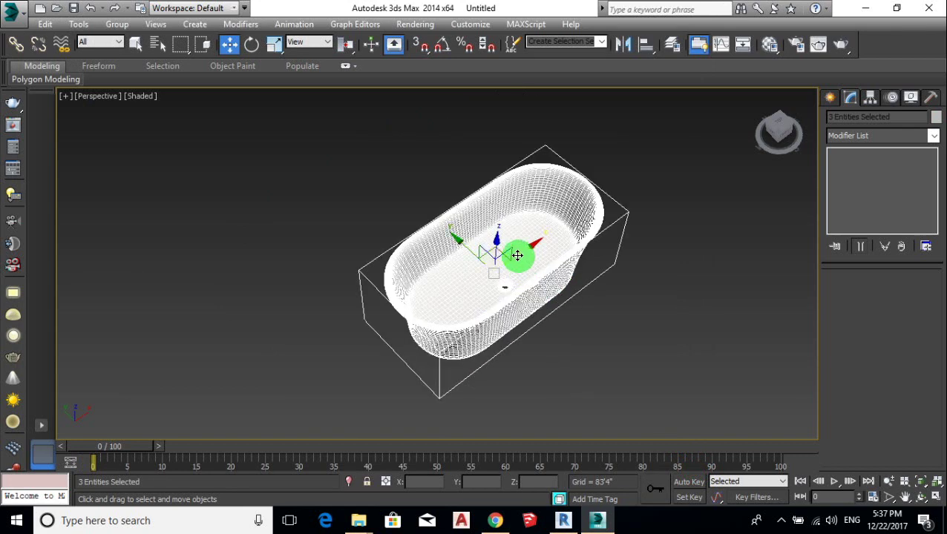
mouse_move(518, 256)
mouse_down()
mouse_move(656, 197)
mouse_move(554, 237)
mouse_move(531, 457)
mouse_move(534, 279)
mouse_move(533, 401)
mouse_up()
key(r)
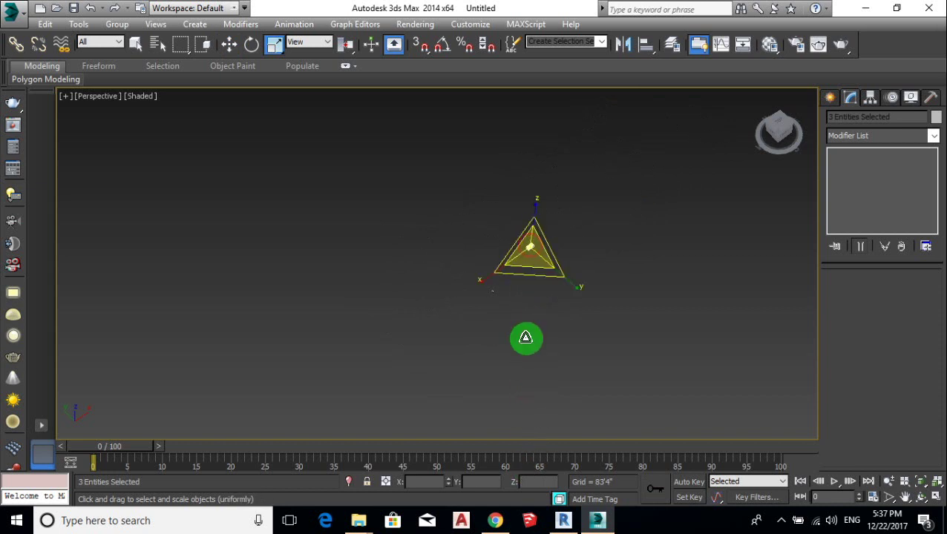
key(w)
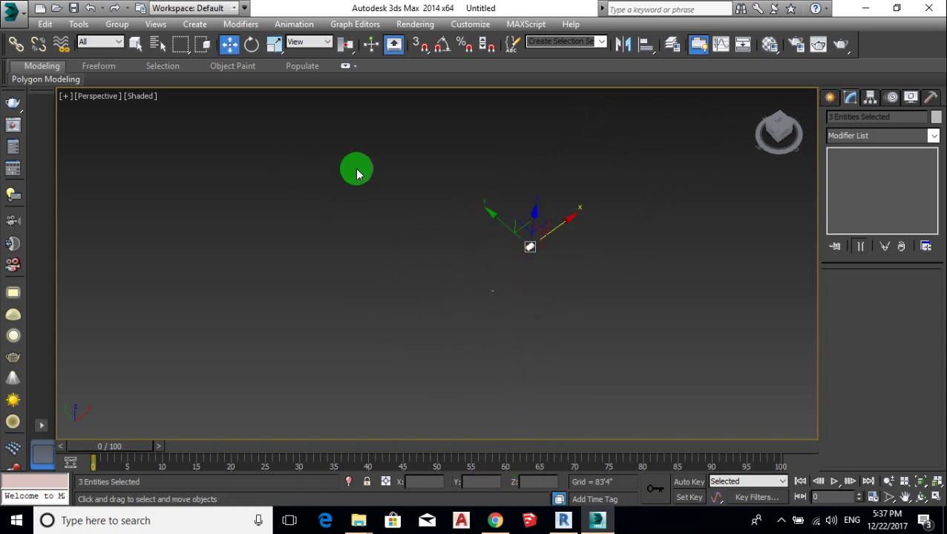
click(137, 27)
click(148, 46)
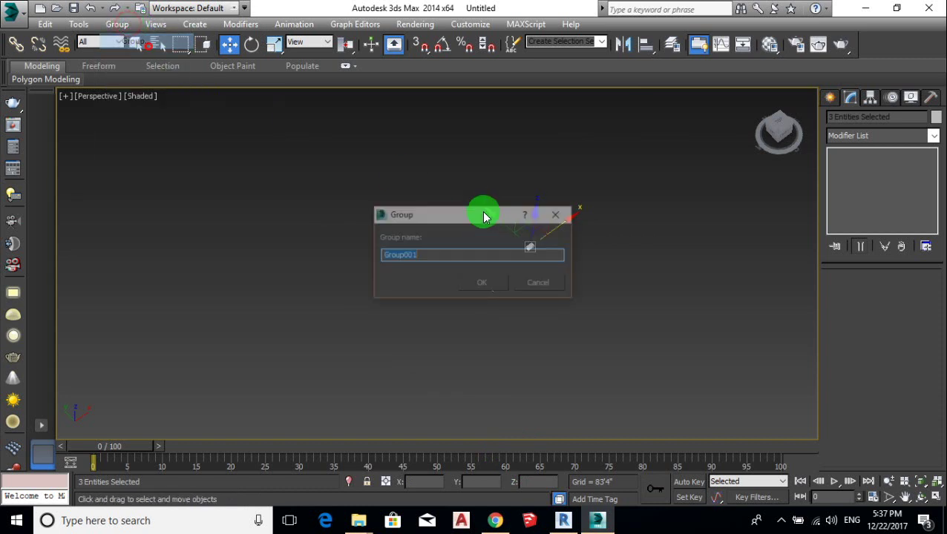
click(488, 281)
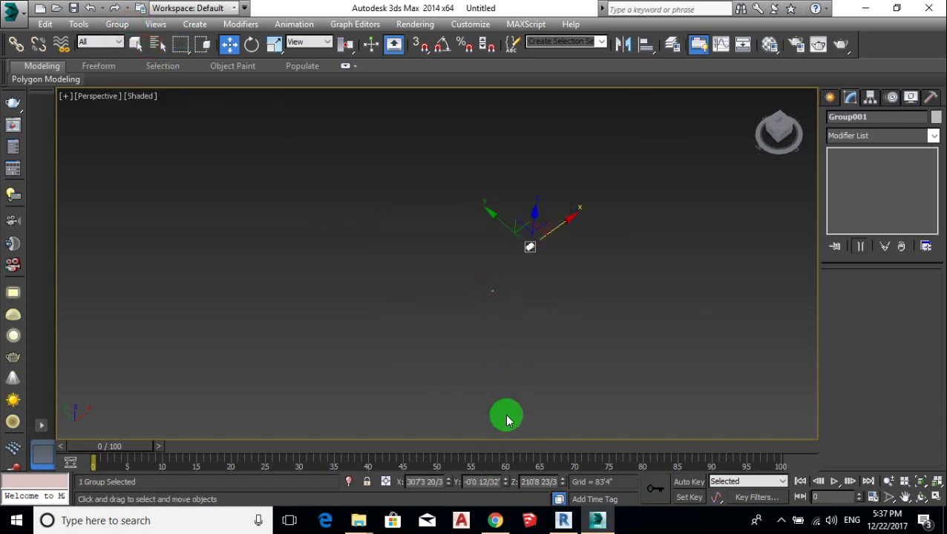
- Reset the bathtub group's X and Y positions to zero
drag(554, 242, 518, 274)
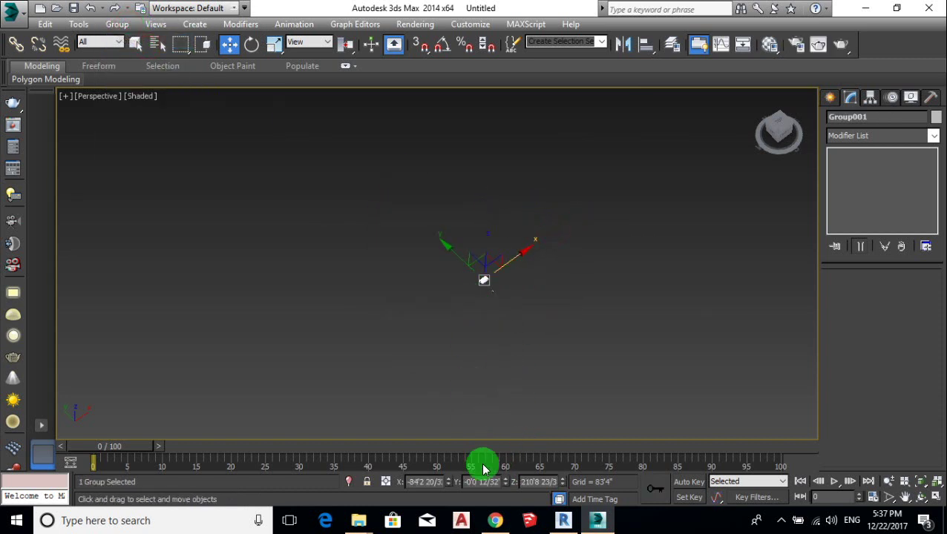
right_click(447, 481)
right_click(505, 482)
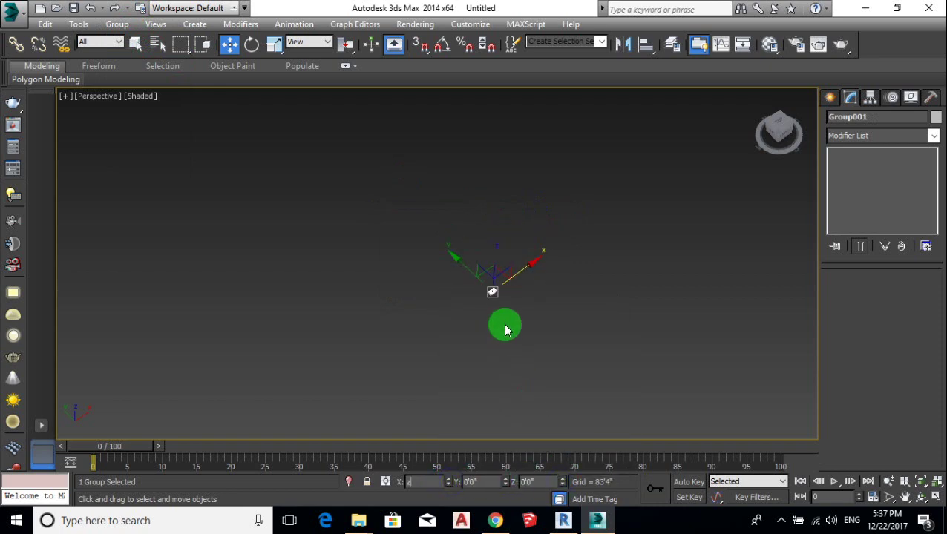
middle_drag(505, 330, 471, 288)
key(z)
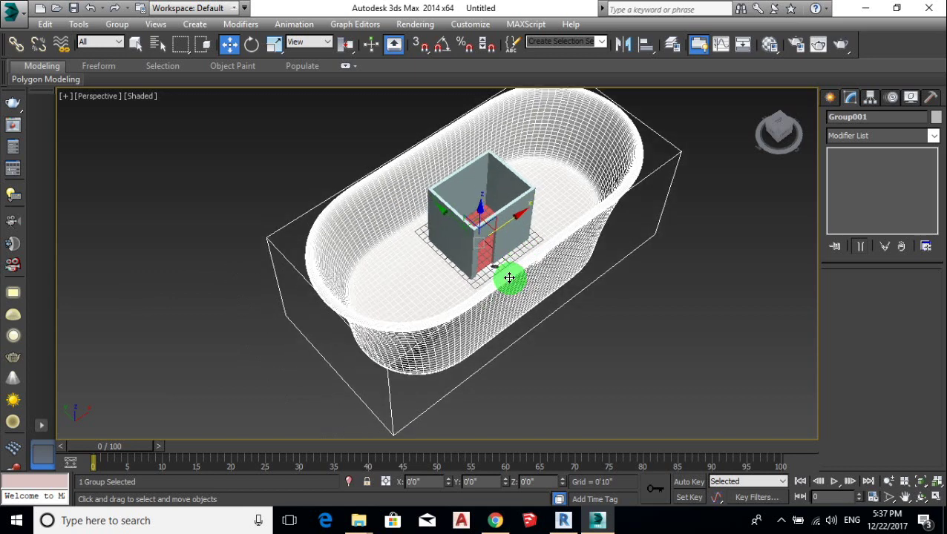
- Scale the bathtub down to about 10% and move it into the room's corner
key(r)
drag(482, 248, 493, 407)
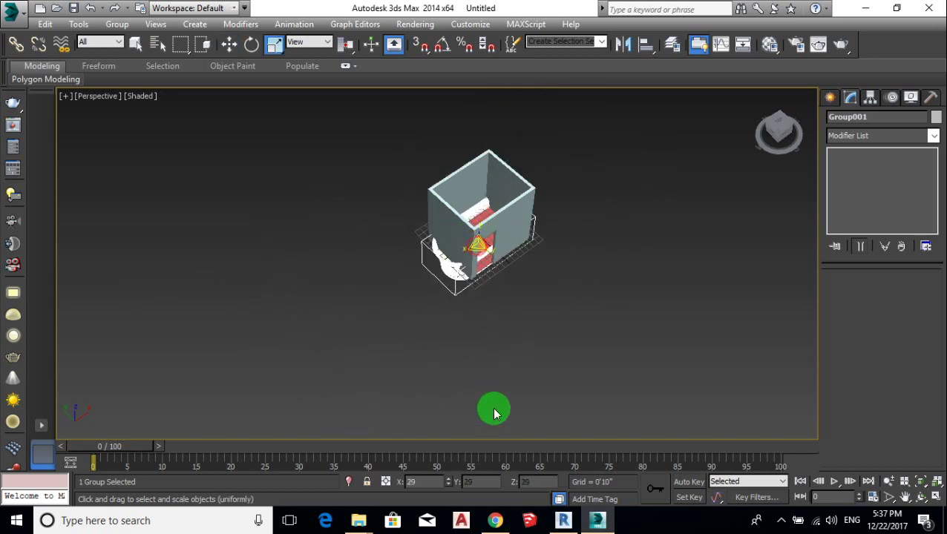
drag(473, 246, 486, 382)
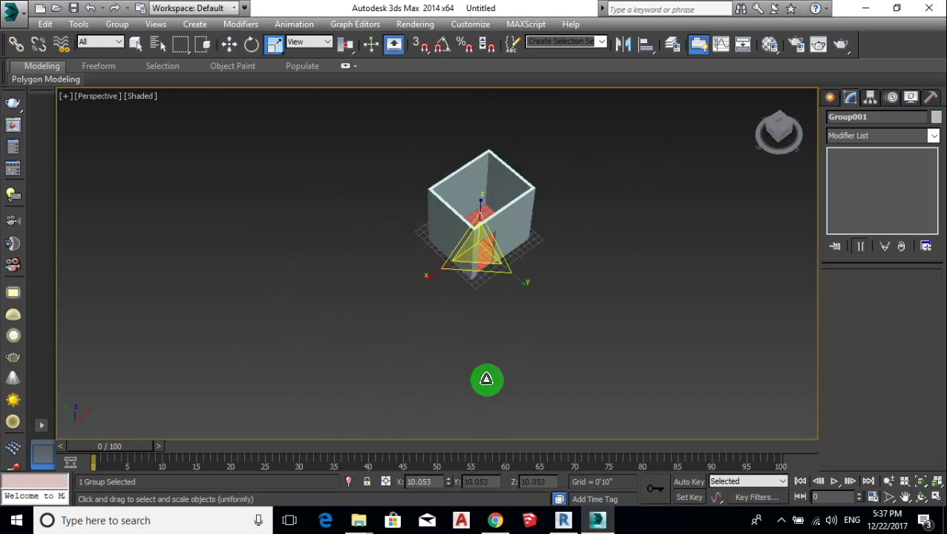
key(z)
key(shift+z)
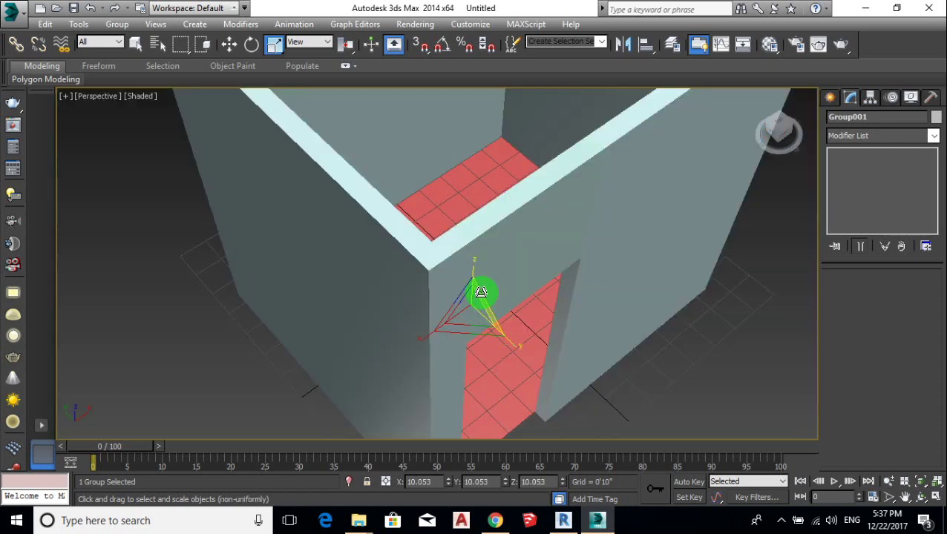
key(w)
drag(469, 274, 481, 188)
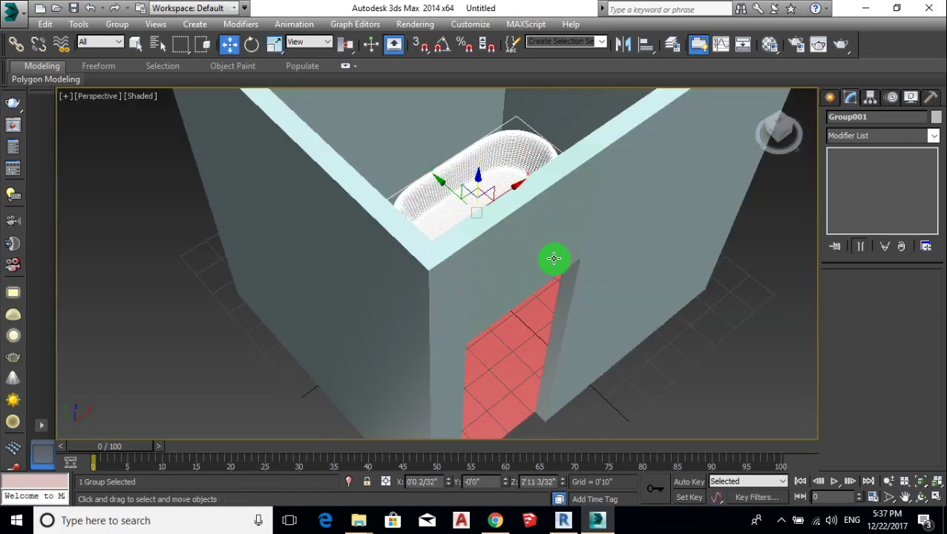
mouse_move(553, 258)
alt+middle_down()
mouse_move(518, 347)
mouse_move(546, 340)
mouse_move(526, 361)
mouse_move(506, 271)
mouse_move(505, 281)
alt+middle_up()
- In a maximized Top view, rotate the bathtub group 90° with angle snap
key(alt+w)
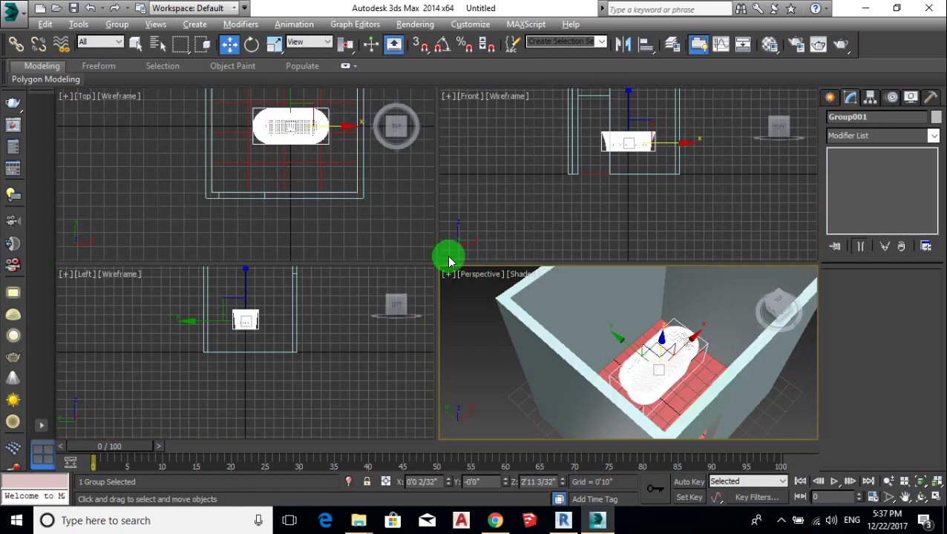
right_click(308, 197)
key(alt+w)
middle_drag(526, 237, 441, 254)
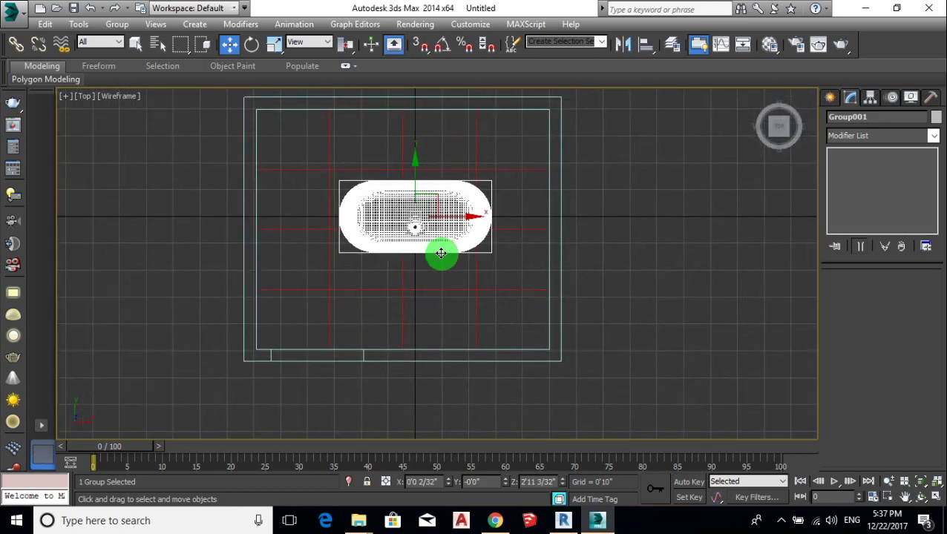
key(e)
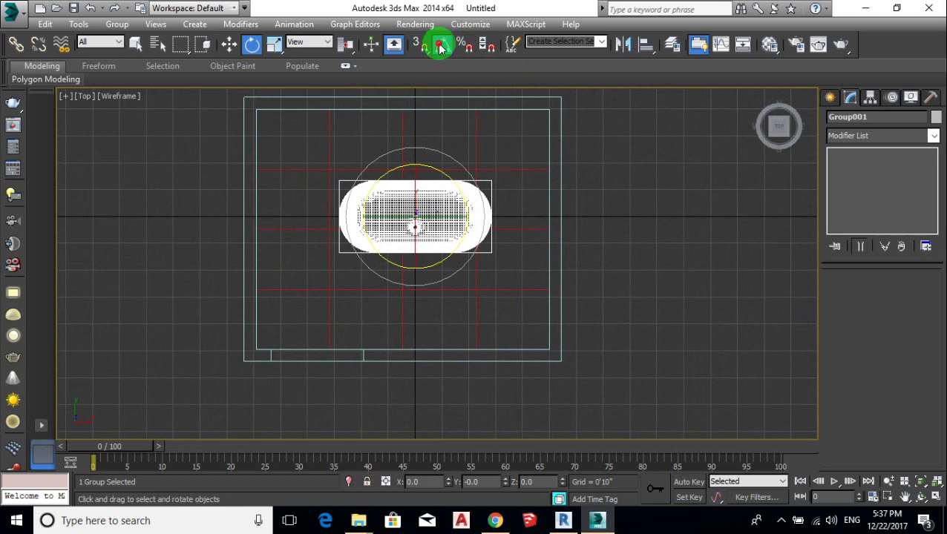
right_click(440, 46)
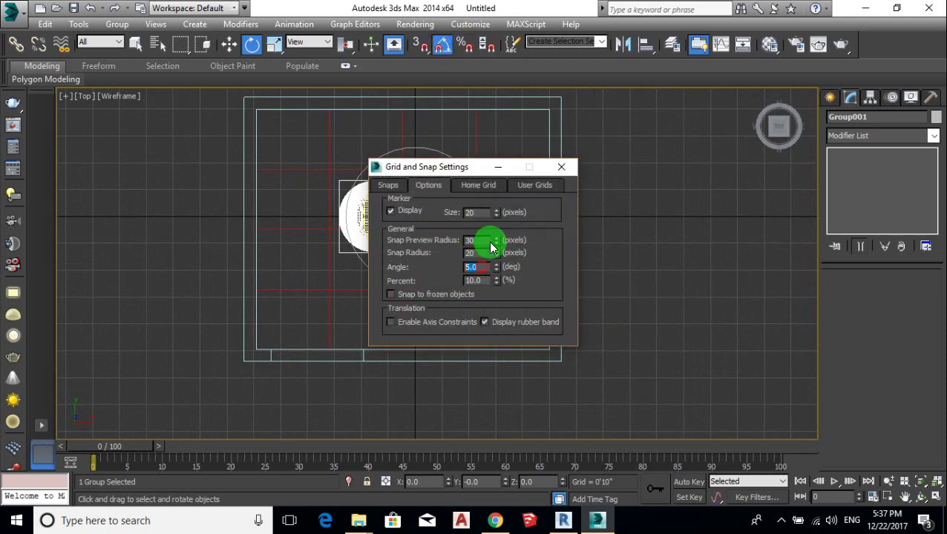
click(561, 166)
mouse_move(455, 187)
mouse_down()
mouse_move(424, 217)
mouse_move(553, 211)
mouse_up()
- Slide the tub against the room's right wall at X 3'0 27/32"
key(s)
key(w)
drag(510, 166, 510, 136)
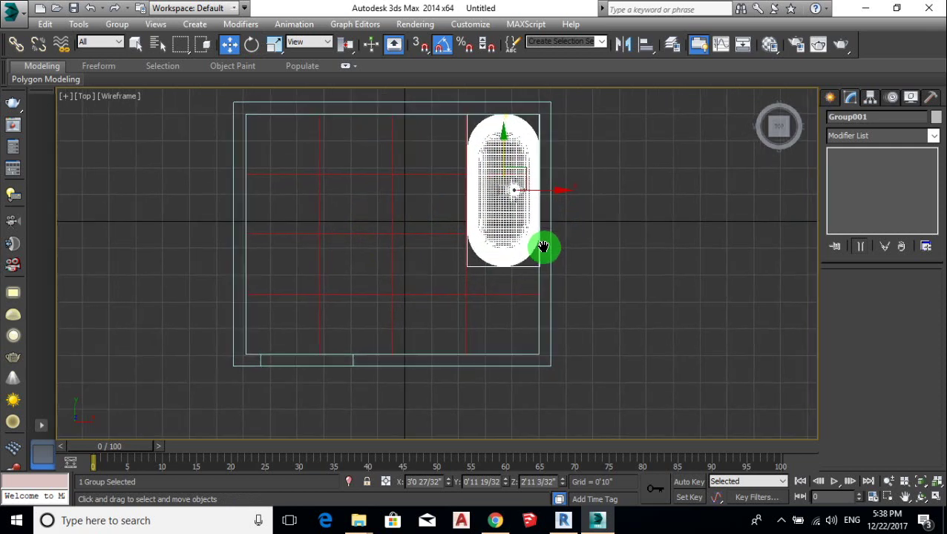
mouse_move(534, 189)
middle_down()
mouse_move(541, 260)
mouse_move(468, 262)
mouse_move(504, 253)
middle_up()
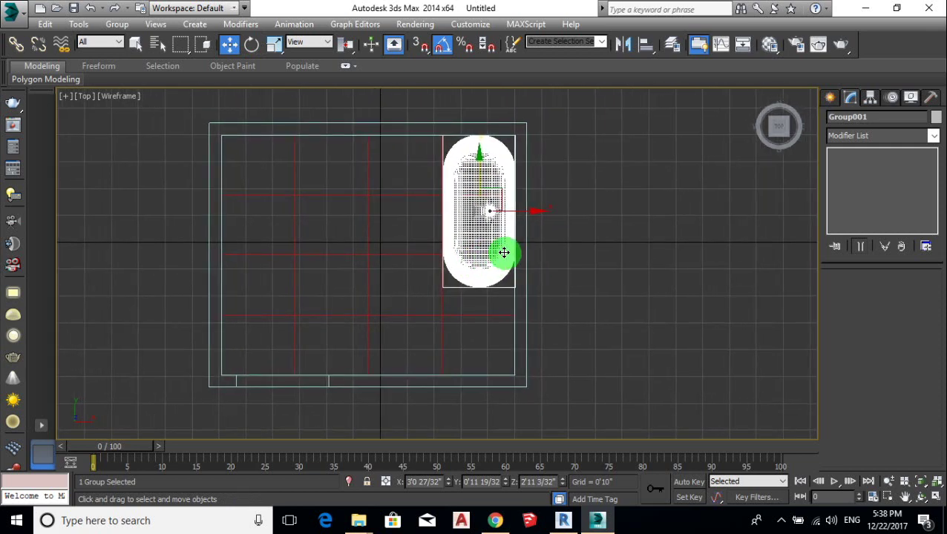
key(alt+w)
- Drop the tub's Z to zero, then raise it to rest on the floor at Z 0'10 20/32"
middle_click(675, 354)
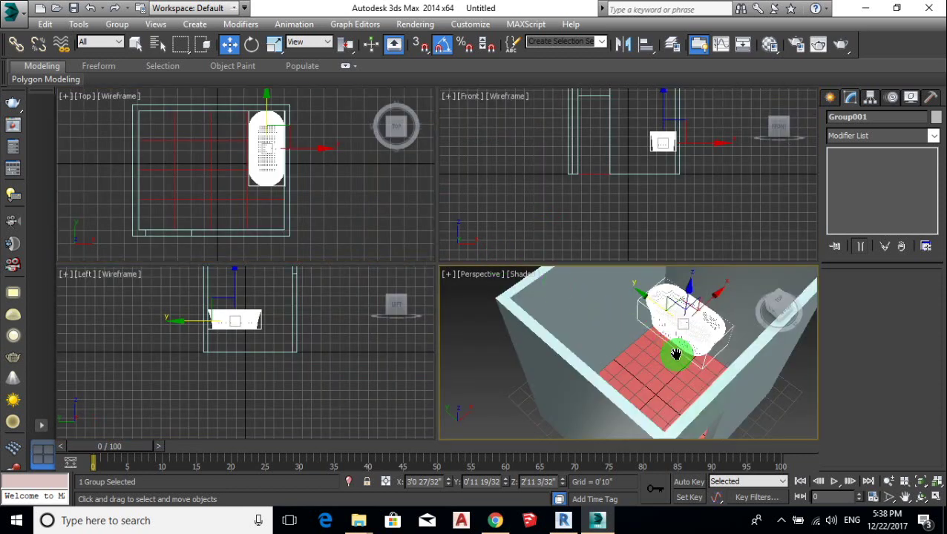
right_click(563, 482)
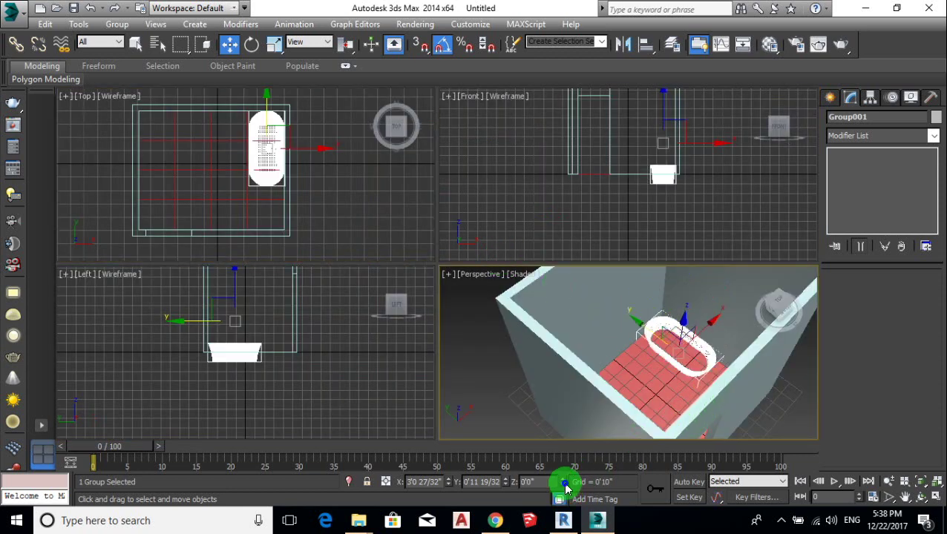
middle_click(680, 229)
key(alt+w)
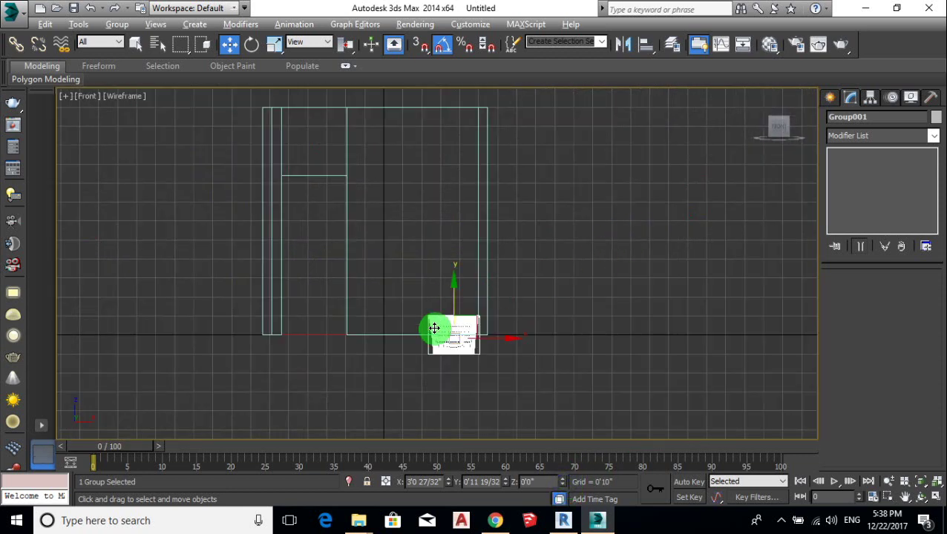
scroll(503, 273, up, 2)
mouse_move(511, 259)
mouse_down()
mouse_move(511, 217)
mouse_move(514, 231)
mouse_up()
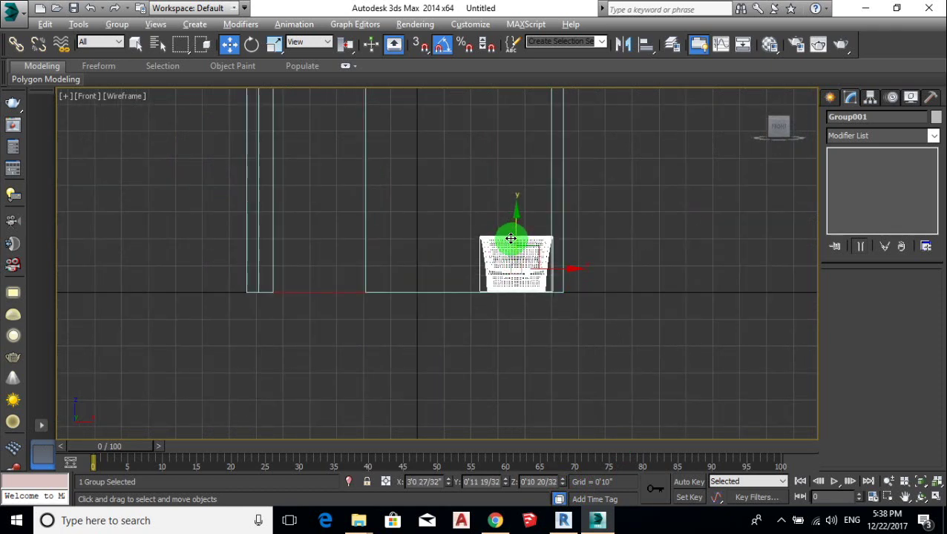
key(alt+w)
middle_click(327, 191)
key(alt+w)
scroll(519, 211, up, 4)
scroll(545, 253, down, 1)
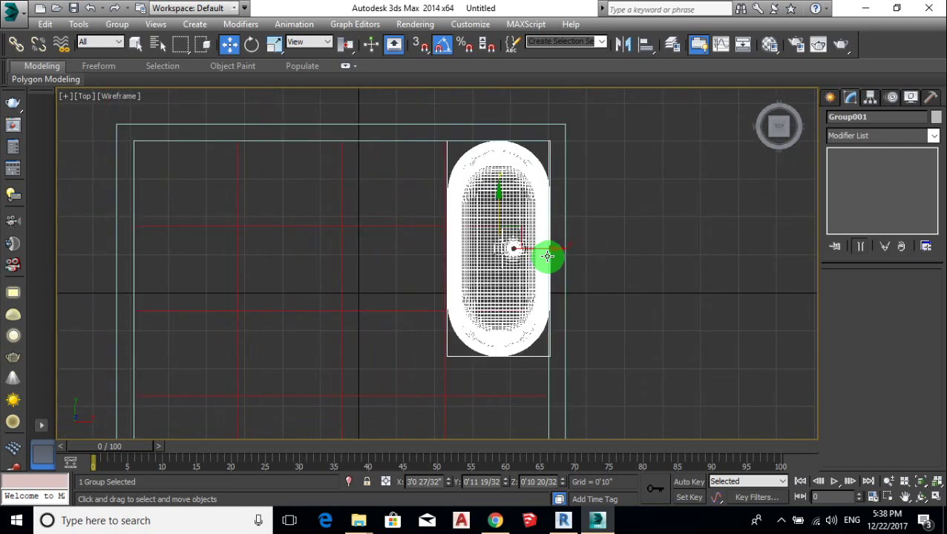
- Create a Tape helper with vertex snapping, stretched from the tub's top end to its bottom end
click(828, 98)
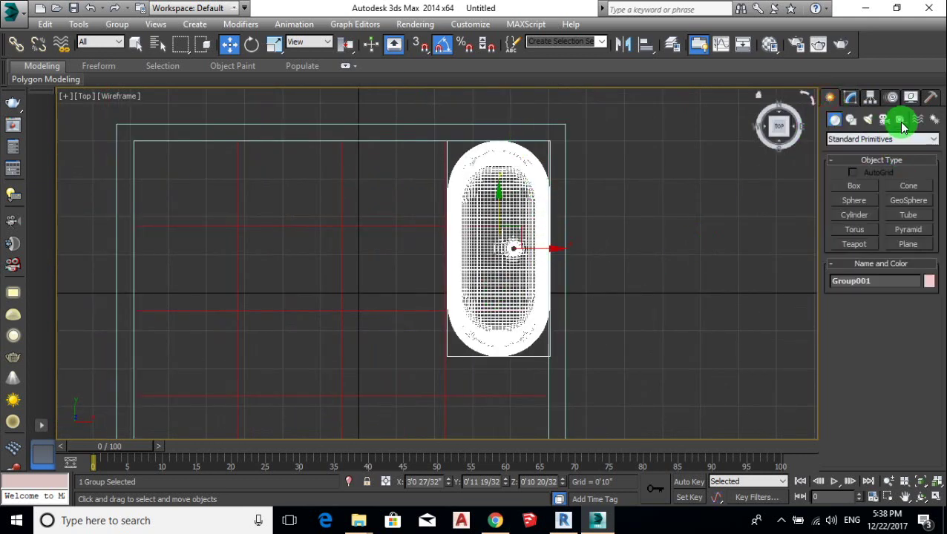
click(900, 120)
click(909, 229)
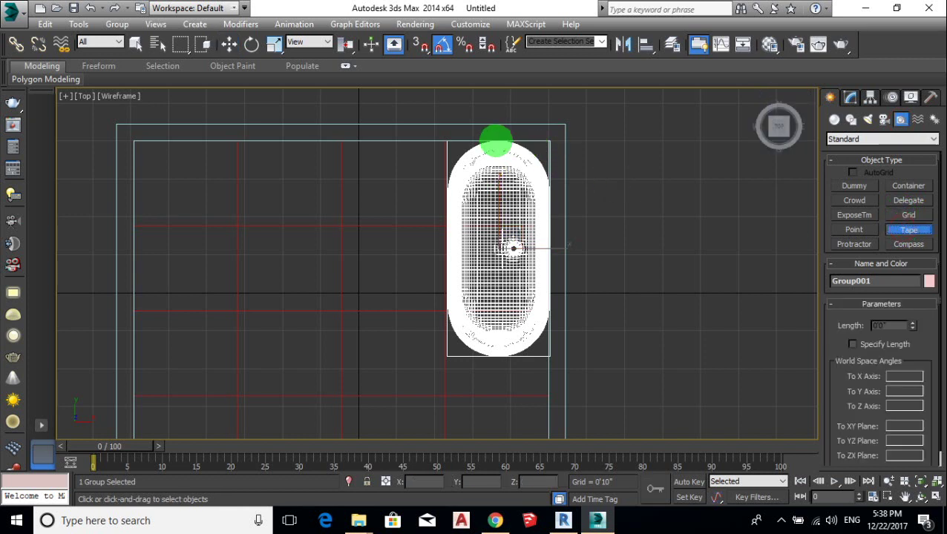
key(s)
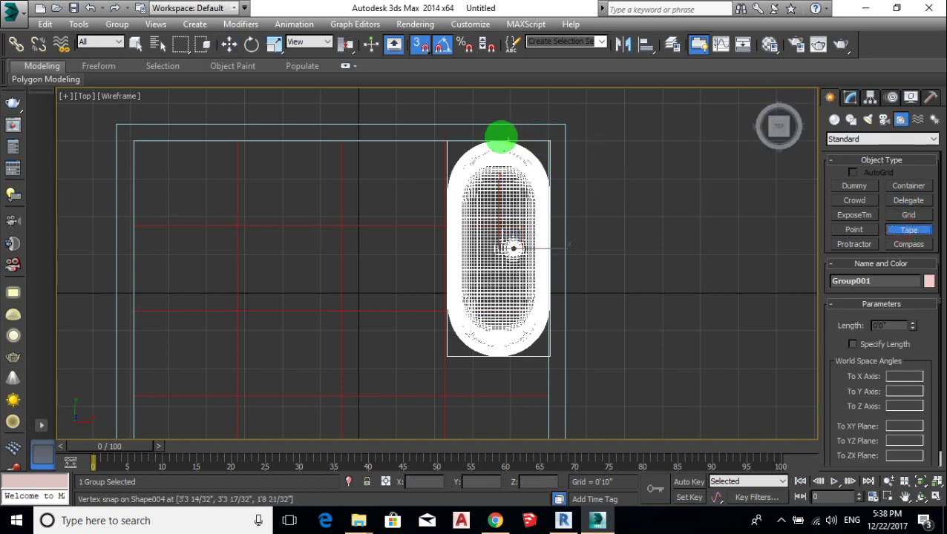
drag(499, 141, 499, 359)
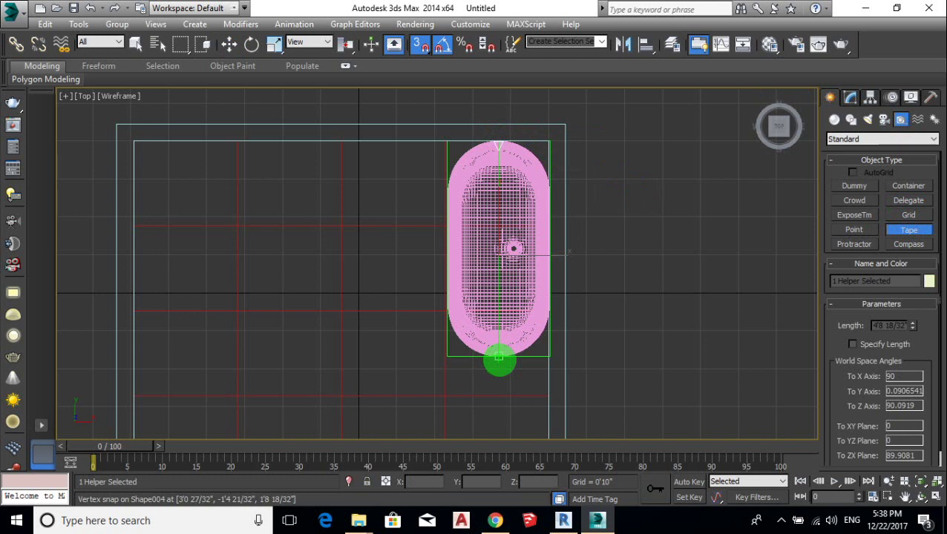
right_click(643, 332)
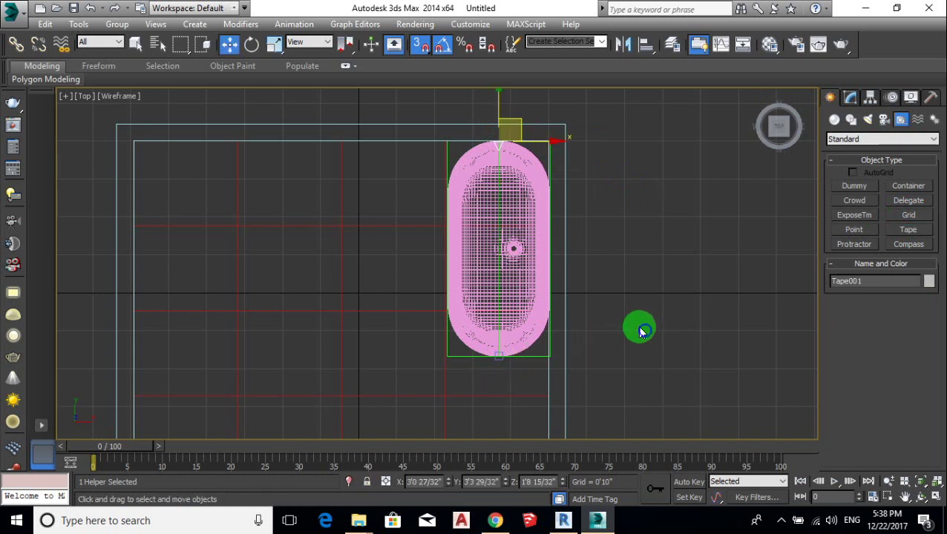
- Re-measure the tub's length from its top end with the tape, then reselect the bathtub group
click(530, 299)
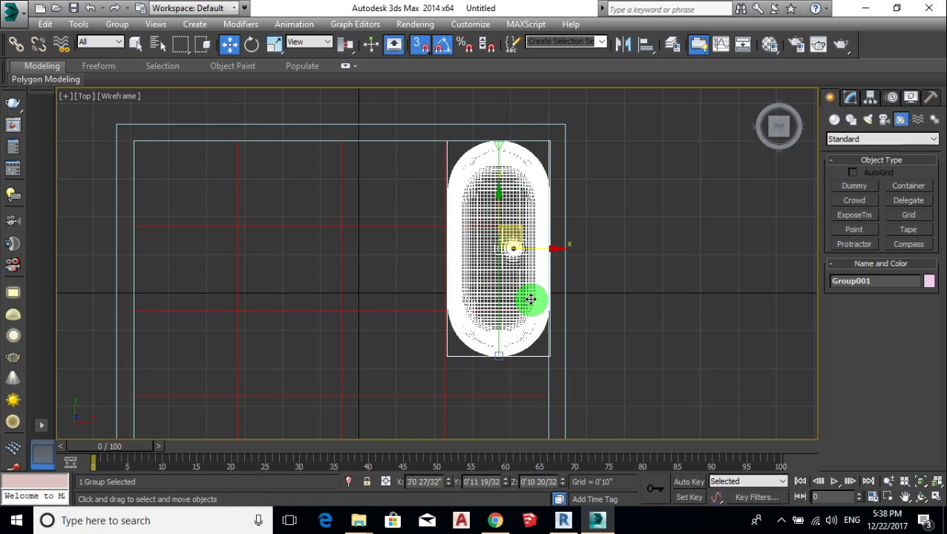
click(634, 288)
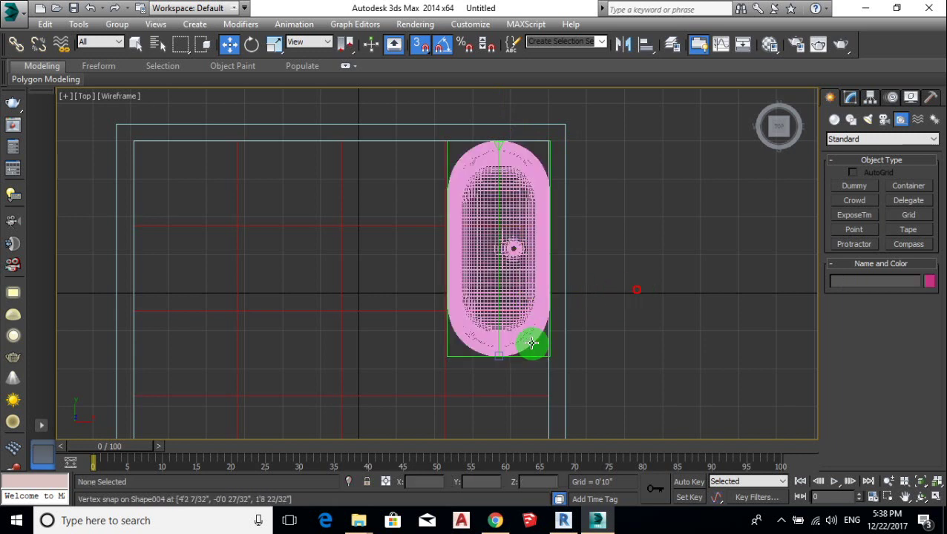
click(495, 143)
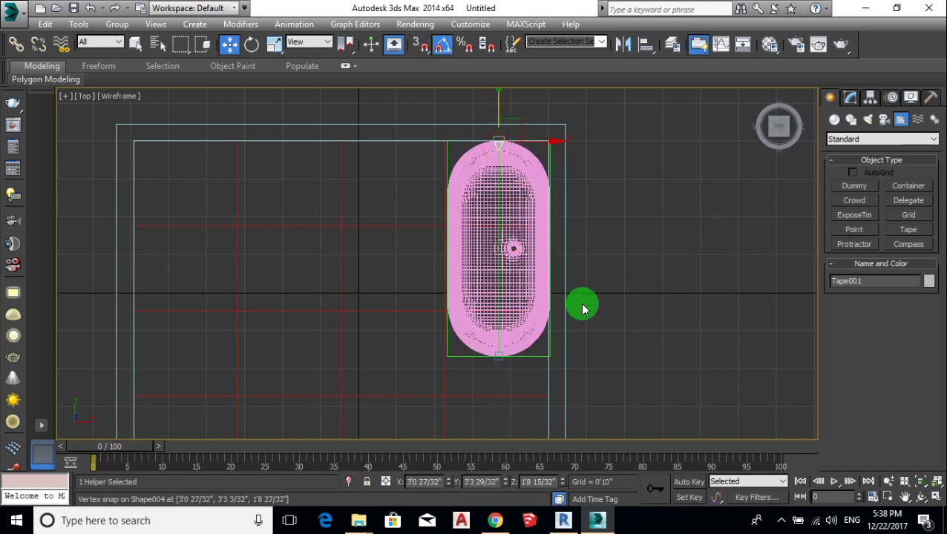
click(640, 273)
click(520, 308)
- Scale the bathtub group Group001 up to about 105% and nudge it down in the Top view
key(r)
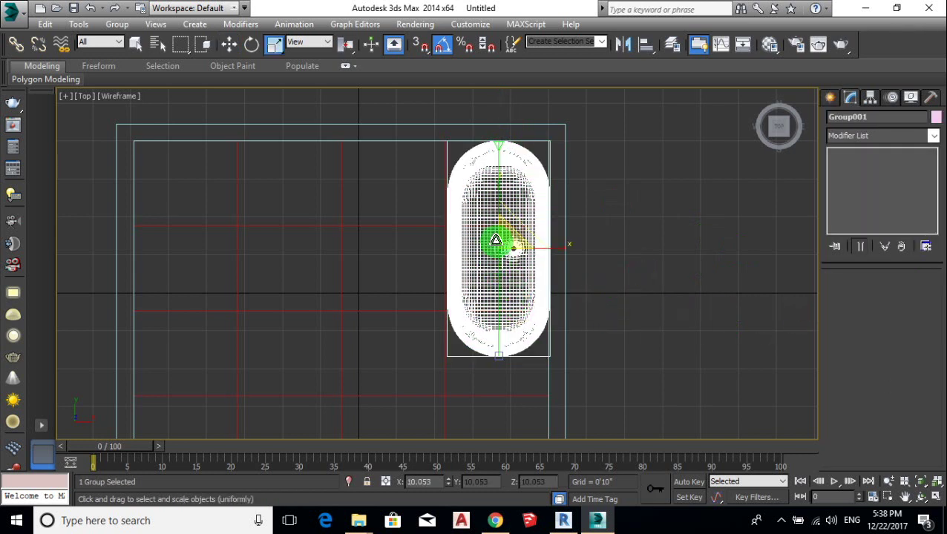
key(r)
drag(499, 191, 502, 232)
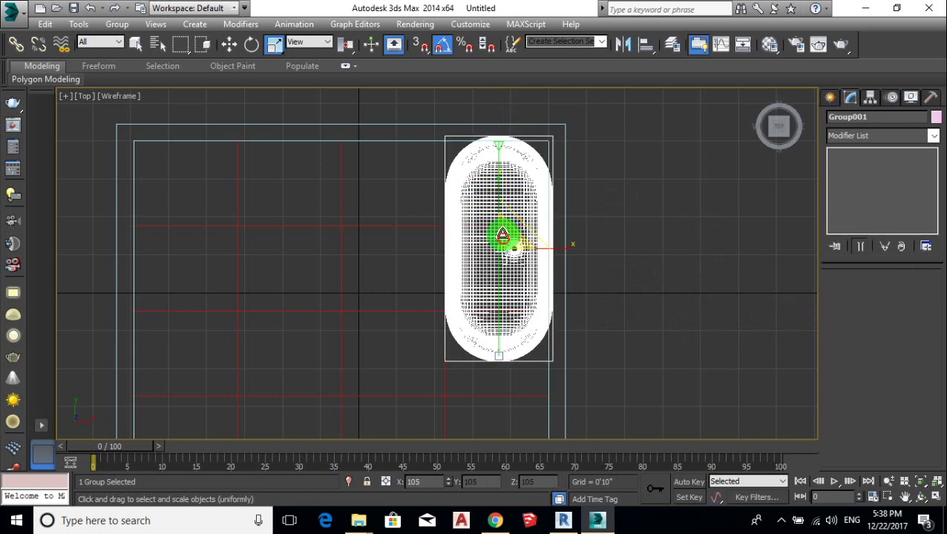
key(w)
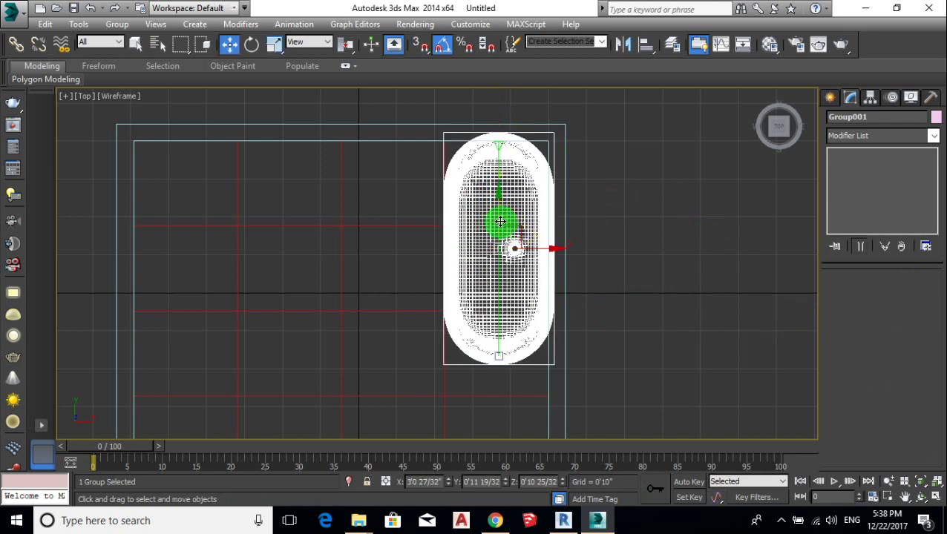
drag(501, 219, 500, 222)
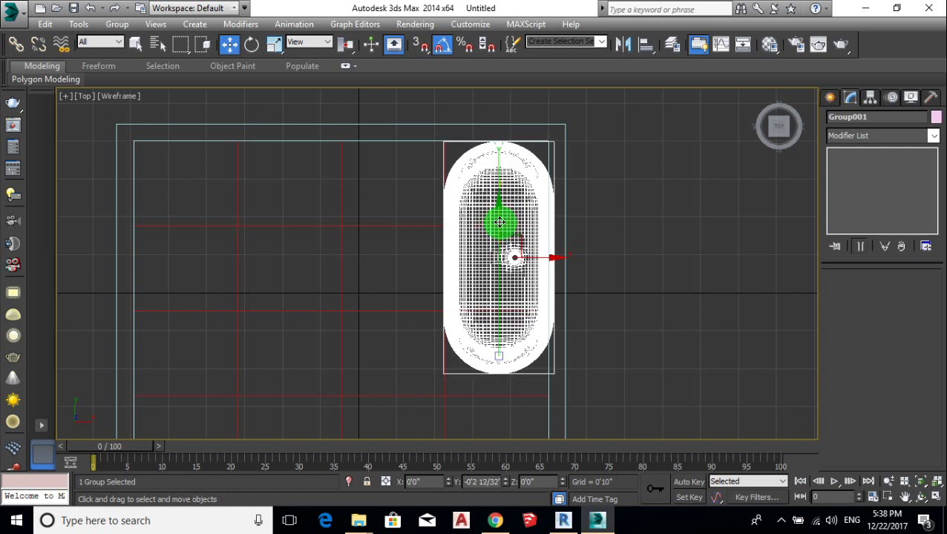
- Reselect the bathtub group and shift it slightly to the left beside the wall
click(676, 319)
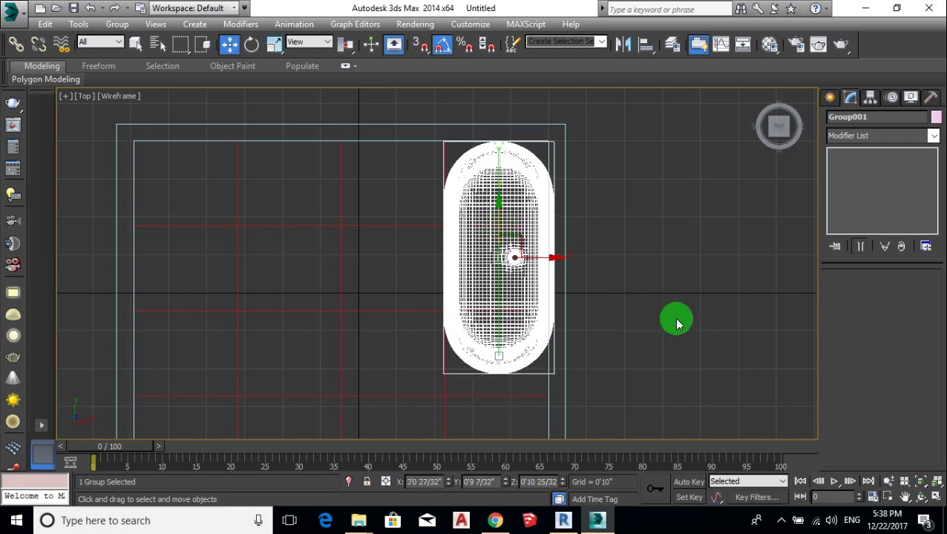
click(500, 356)
key(ctrl+d)
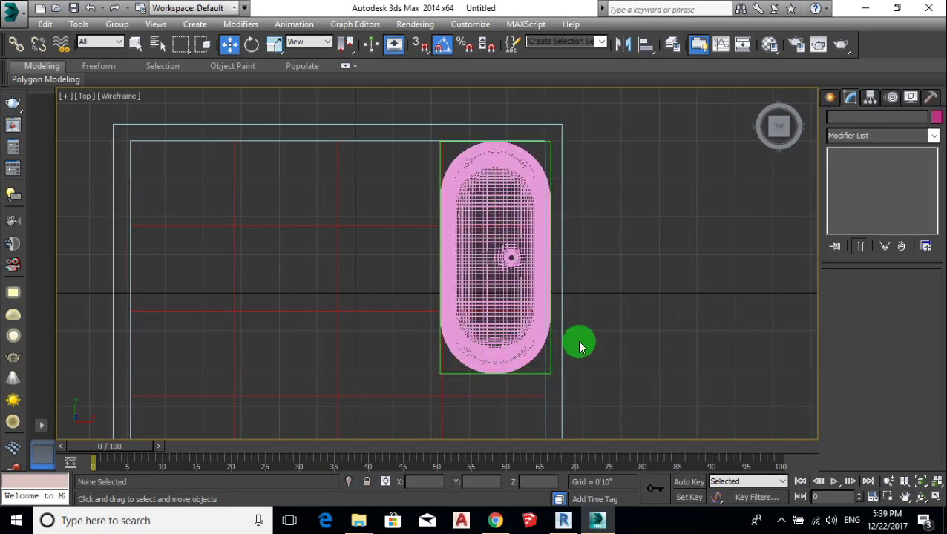
click(507, 332)
drag(556, 258, 550, 258)
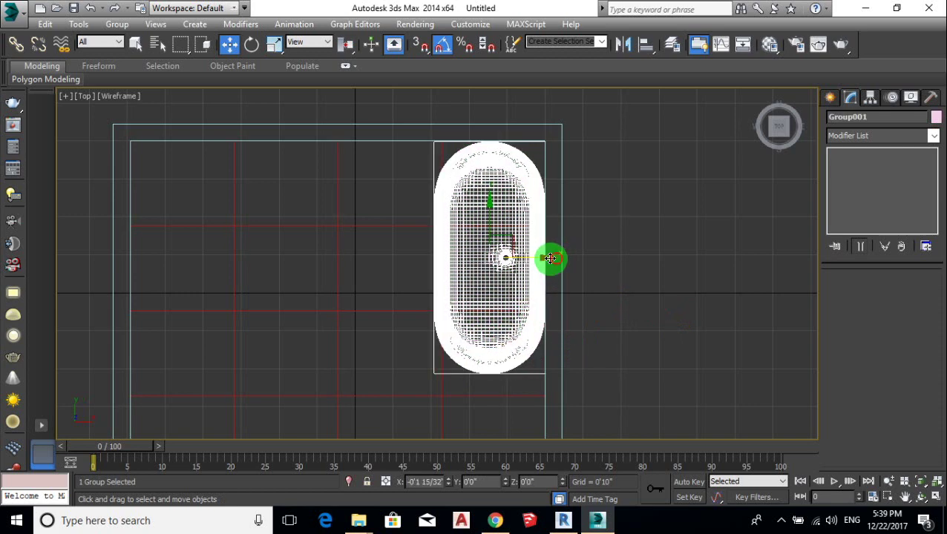
- In the four-viewport layout, frame the tub in the Front view and adjust its height
key(alt+w)
scroll(672, 193, up, 3)
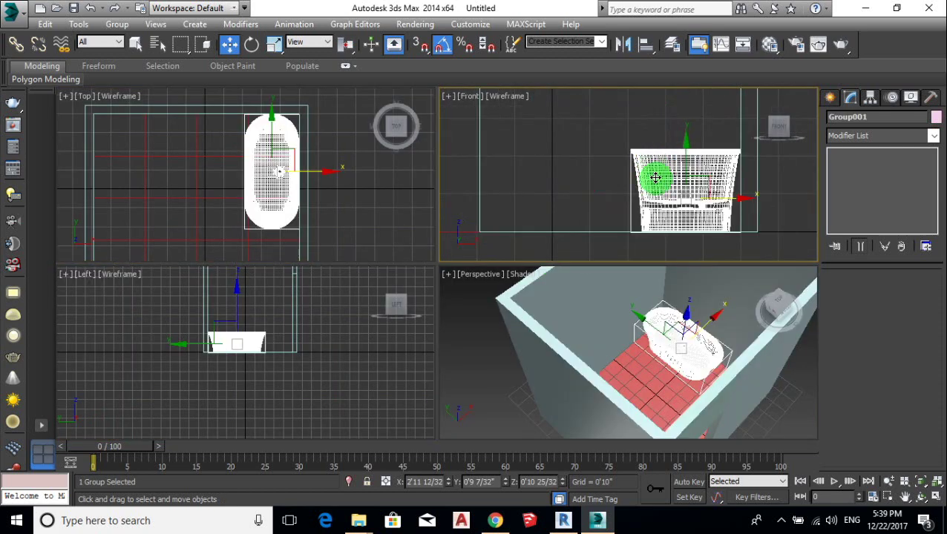
middle_drag(656, 175, 587, 199)
drag(593, 154, 592, 155)
- Maximize the Perspective view and orbit around to see the tub from above
click(683, 364)
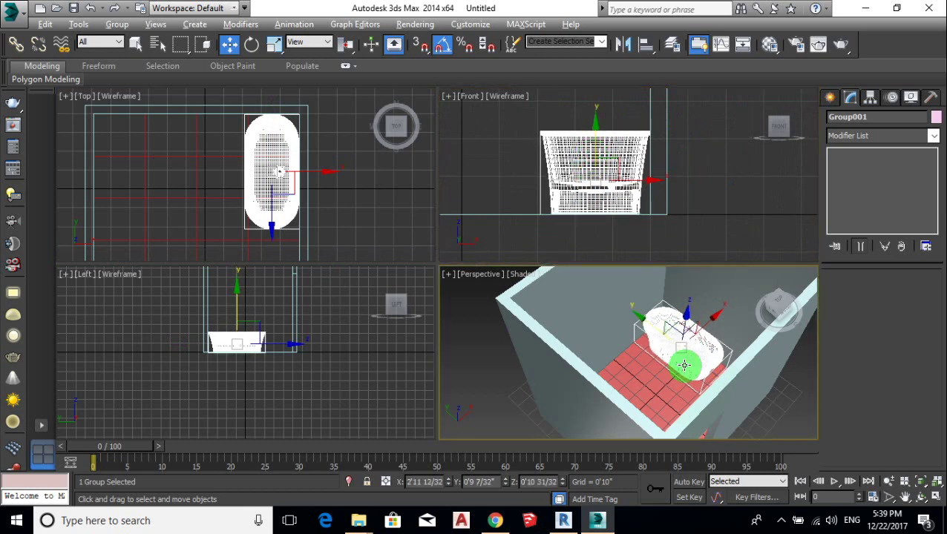
key(alt+w)
click(744, 391)
scroll(572, 258, up, 5)
mouse_move(573, 258)
alt+middle_down()
mouse_move(570, 277)
mouse_move(606, 285)
mouse_move(545, 279)
mouse_move(570, 292)
alt+middle_up()
mouse_move(577, 290)
alt+middle_down()
mouse_move(555, 247)
mouse_move(529, 277)
mouse_move(545, 200)
alt+middle_up()
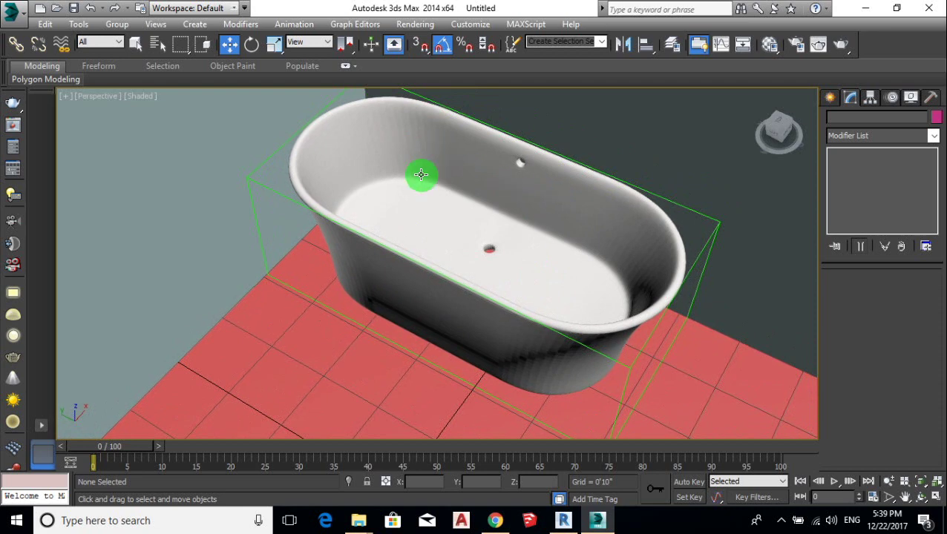
click(421, 175)
- Load the tub's glass white material into the first Material Editor slot and give its Diffuse a Bitmap map
key(m)
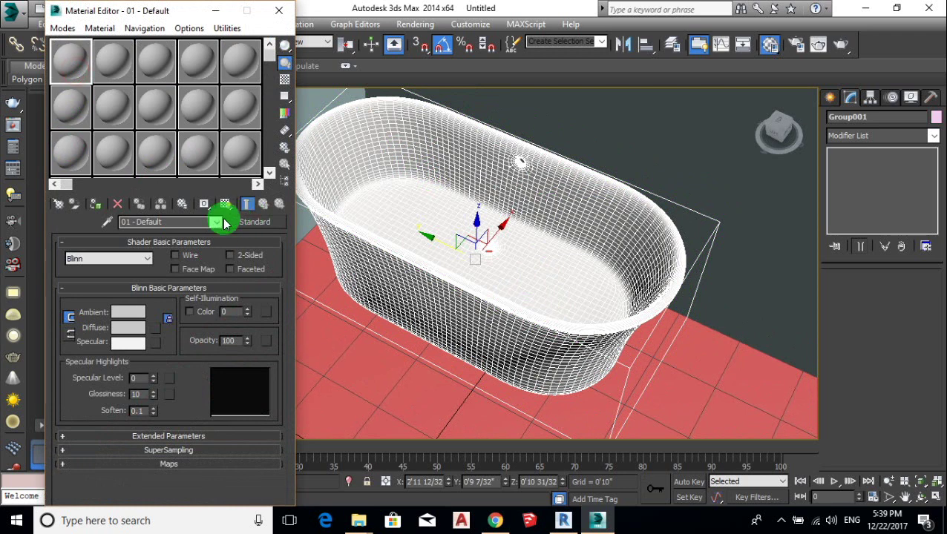
click(340, 212)
click(70, 69)
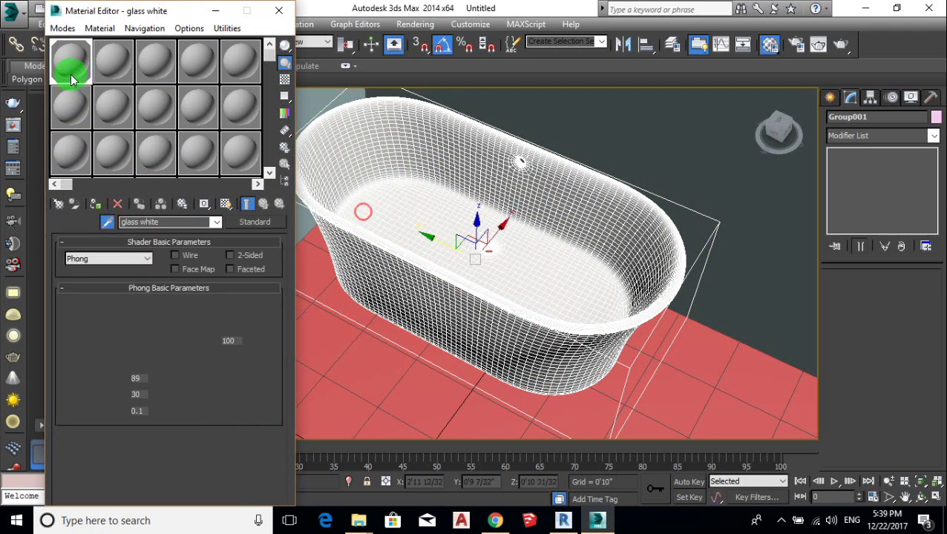
click(156, 331)
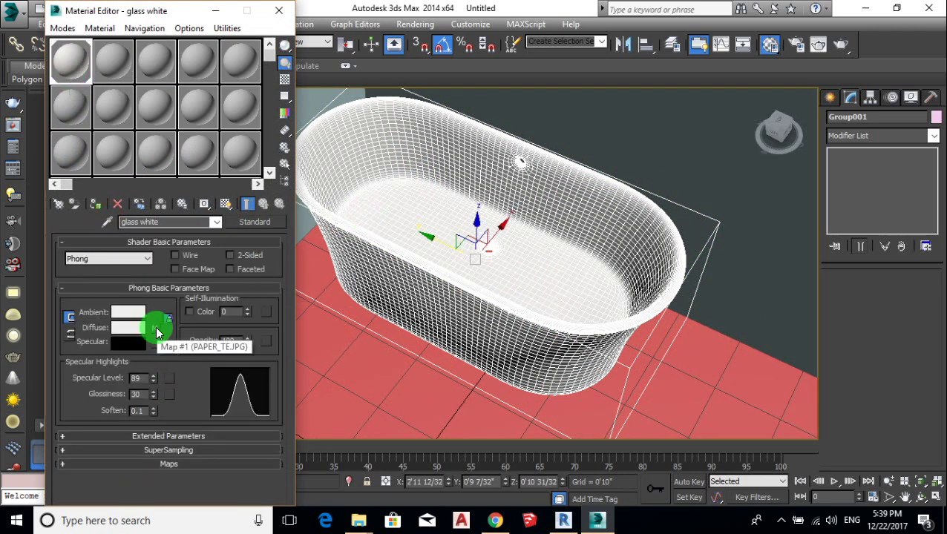
click(156, 332)
click(250, 223)
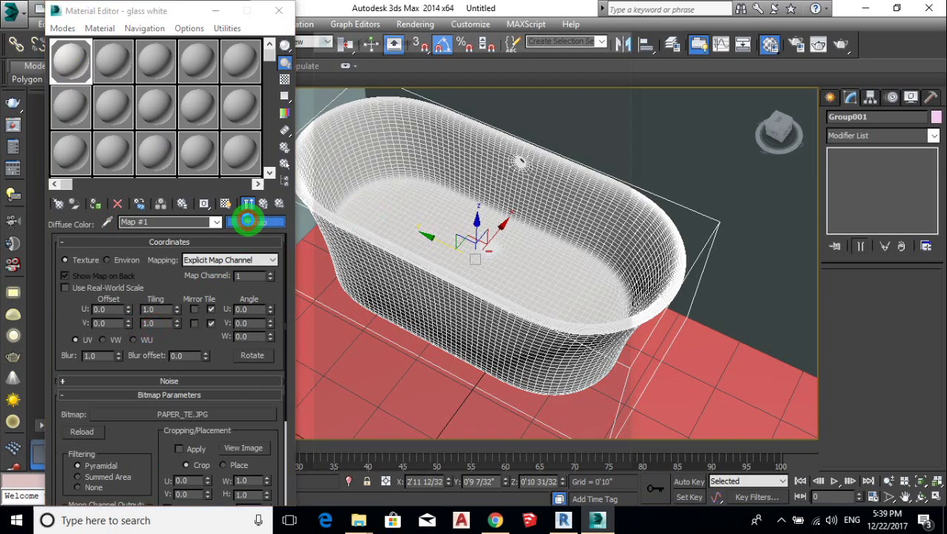
double_click(396, 99)
click(358, 314)
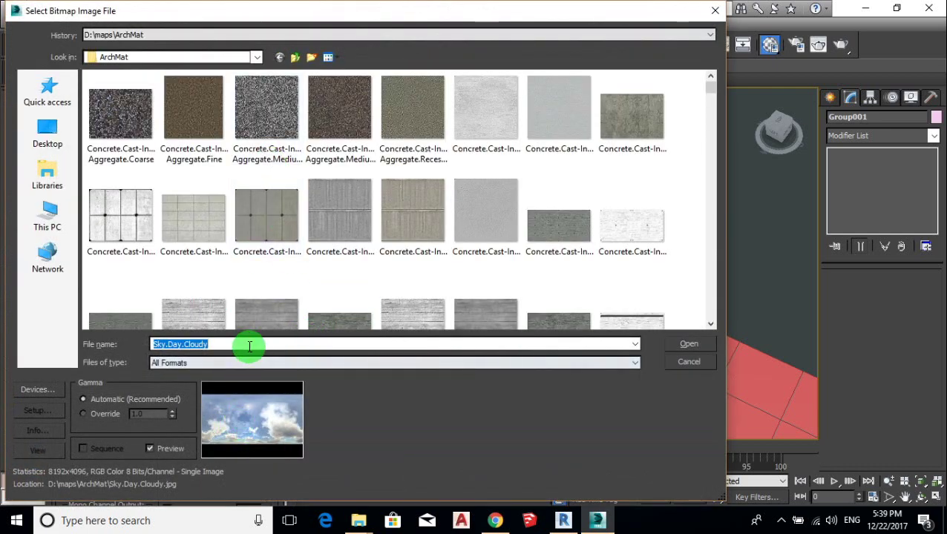
- Browse to the downloaded model's folder and load Paper_te.jpg as the diffuse bitmap
text(C:\Users\RYAZ KHAN\Downloads\max\3f8445dcbaa529eab44128b568cdaf00)
key(Return)
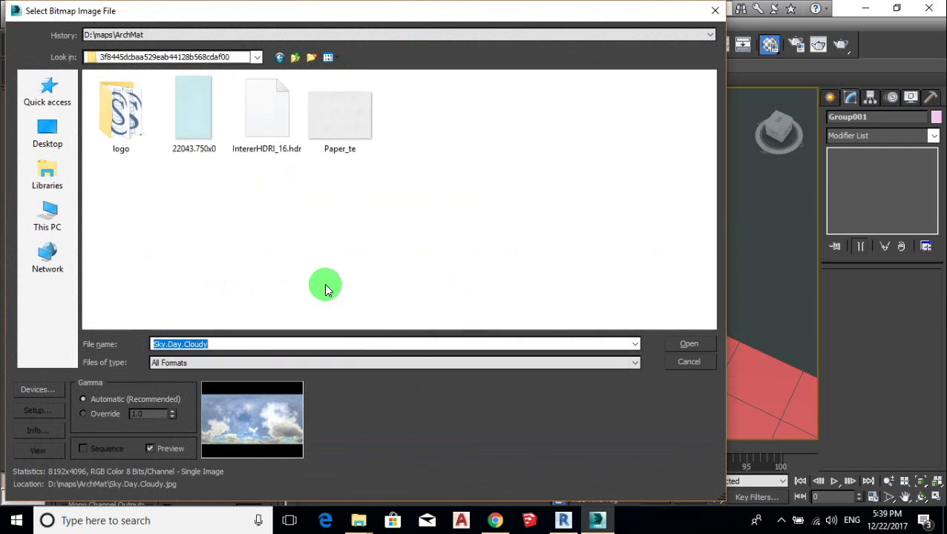
click(330, 131)
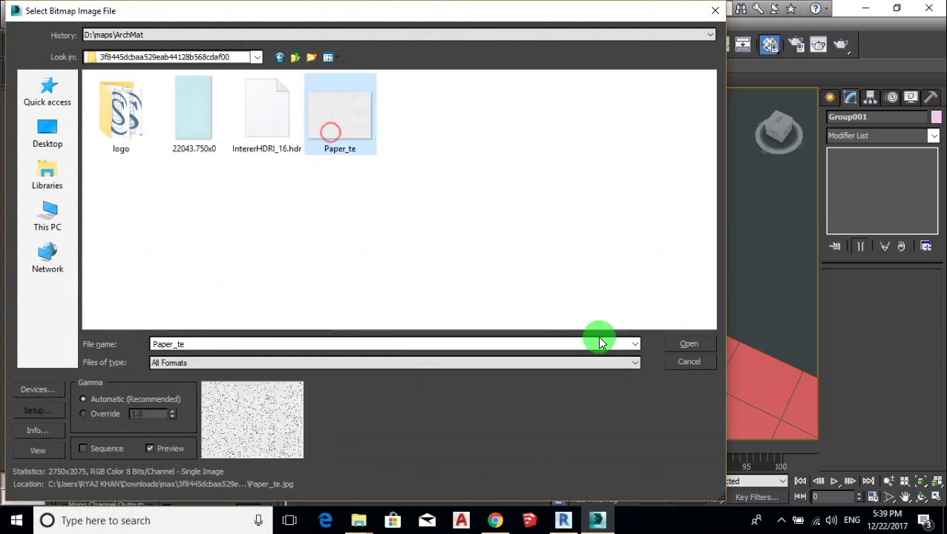
click(268, 133)
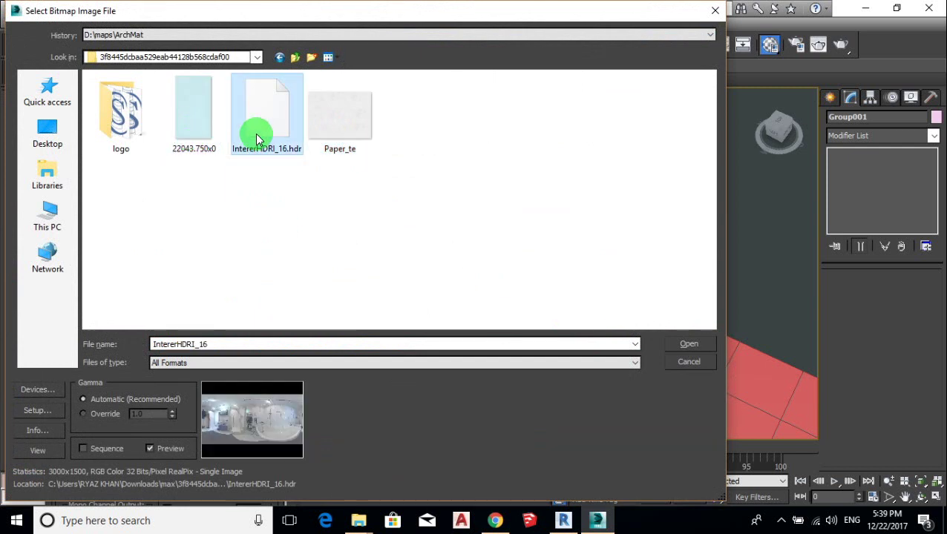
click(207, 127)
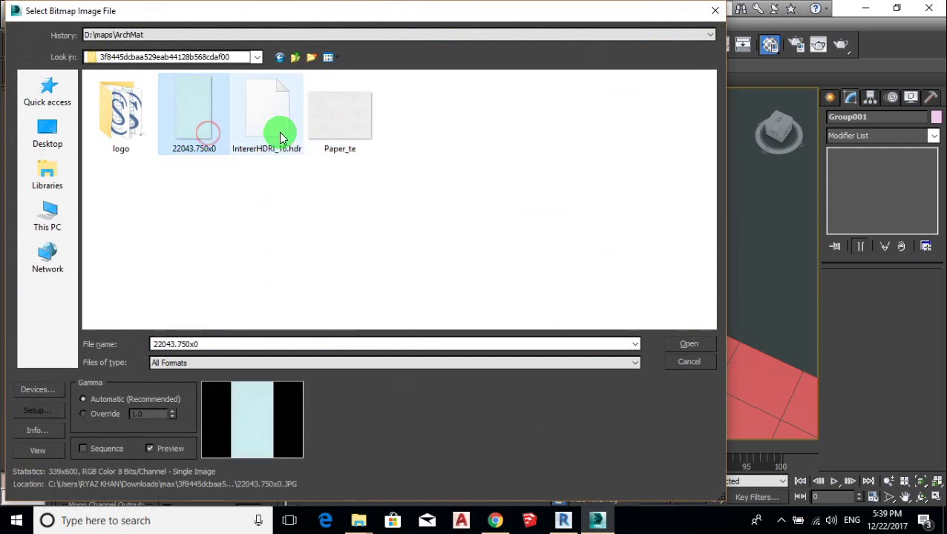
click(351, 132)
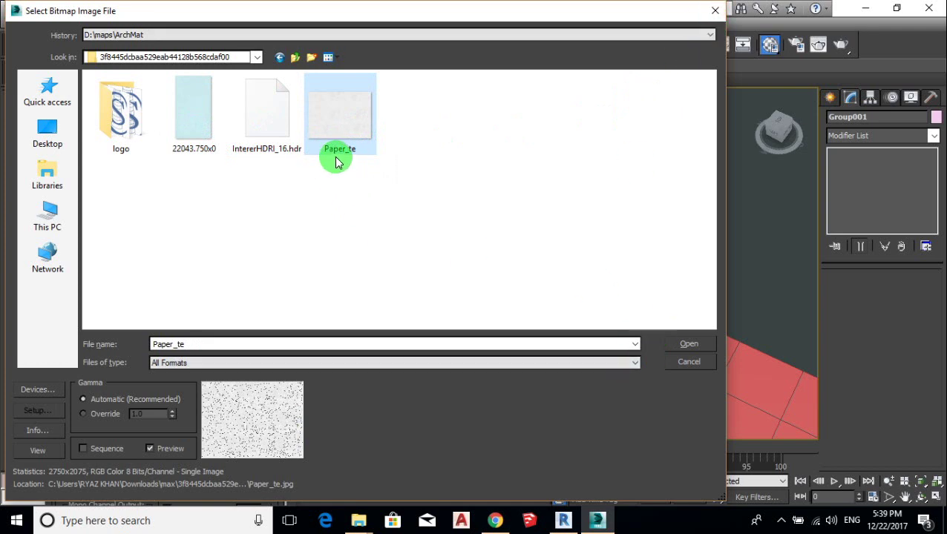
click(702, 348)
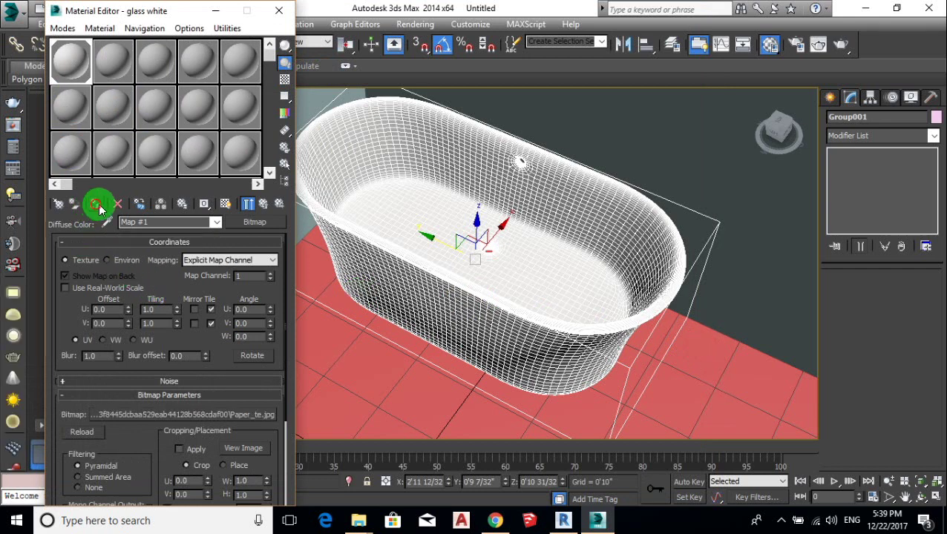
- Show the Paper_te texture on the tub in the viewport and return to the glass white material's top level
click(225, 204)
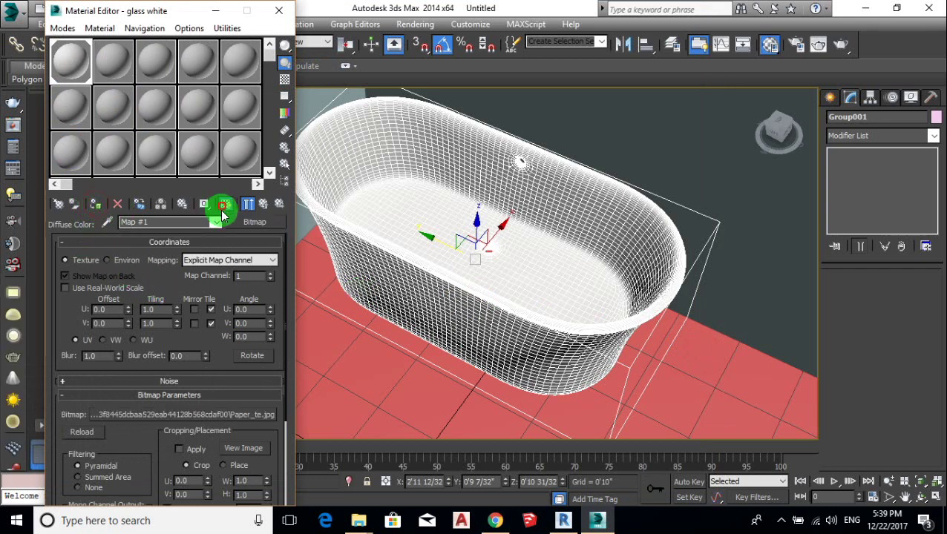
middle_click(380, 352)
scroll(381, 352, down, 3)
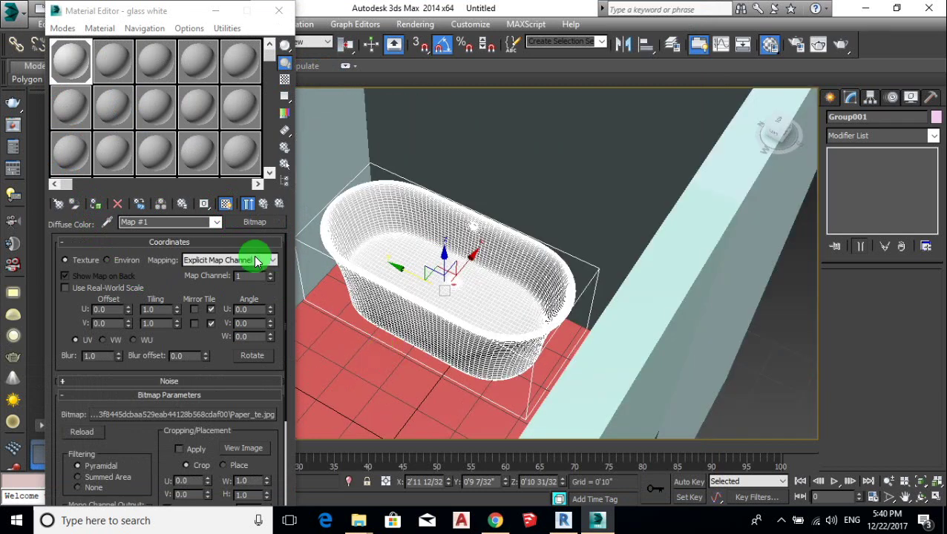
click(256, 205)
scroll(312, 228, down, 5)
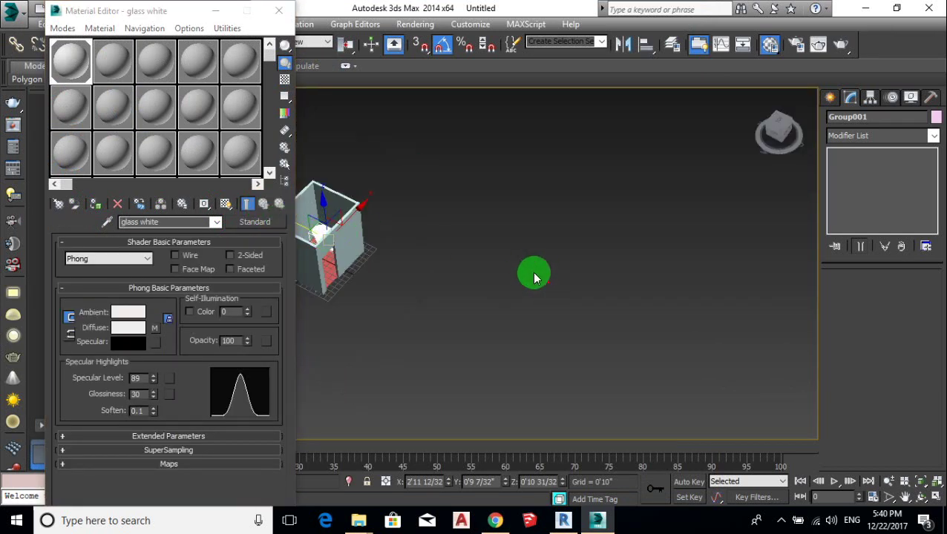
- Zoom and orbit the Perspective view down onto the tub and tiled floor, then switch to File Explorer
click(546, 281)
scroll(344, 214, up, 5)
scroll(630, 300, up, 3)
scroll(530, 337, up, 2)
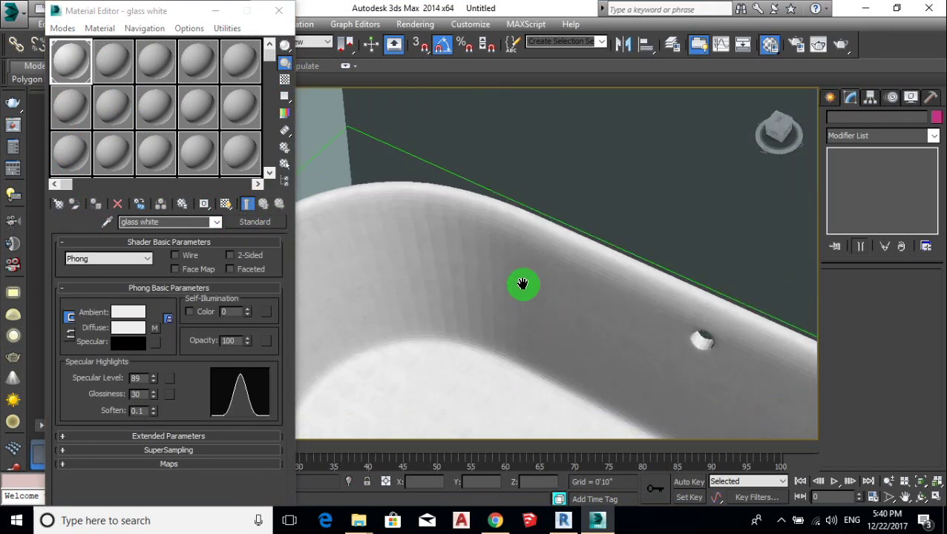
scroll(550, 189, up, 2)
scroll(549, 190, down, 3)
scroll(550, 195, down, 2)
scroll(579, 240, up, 3)
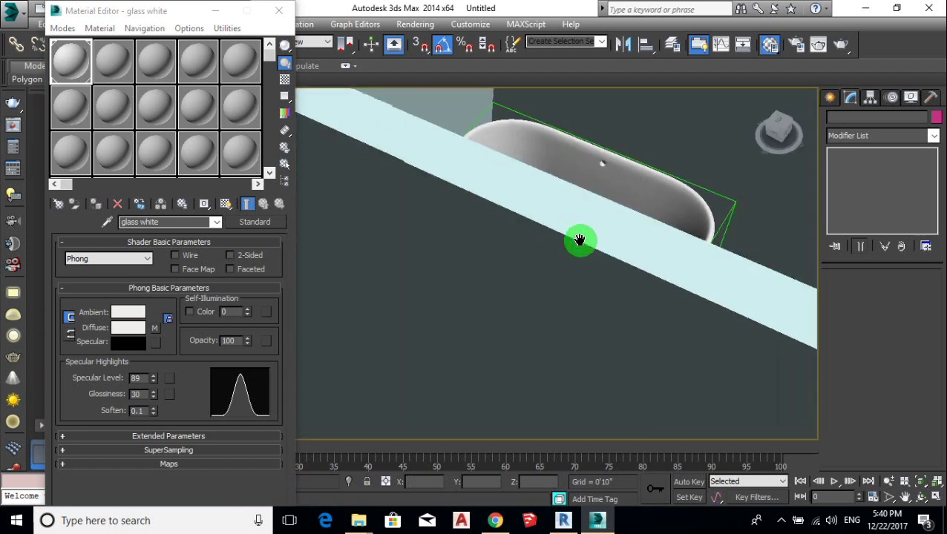
mouse_move(577, 275)
alt+middle_down()
mouse_move(528, 296)
mouse_move(682, 189)
alt+middle_up()
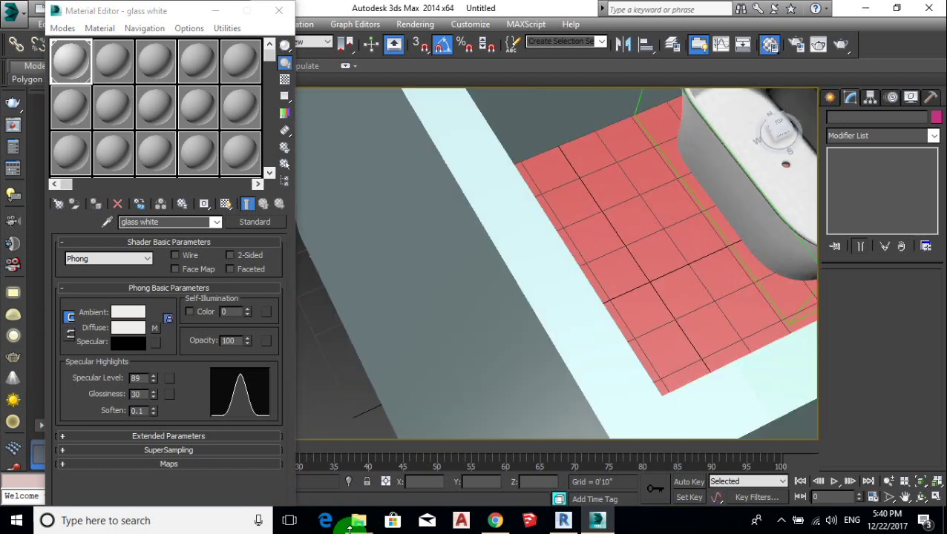
click(391, 454)
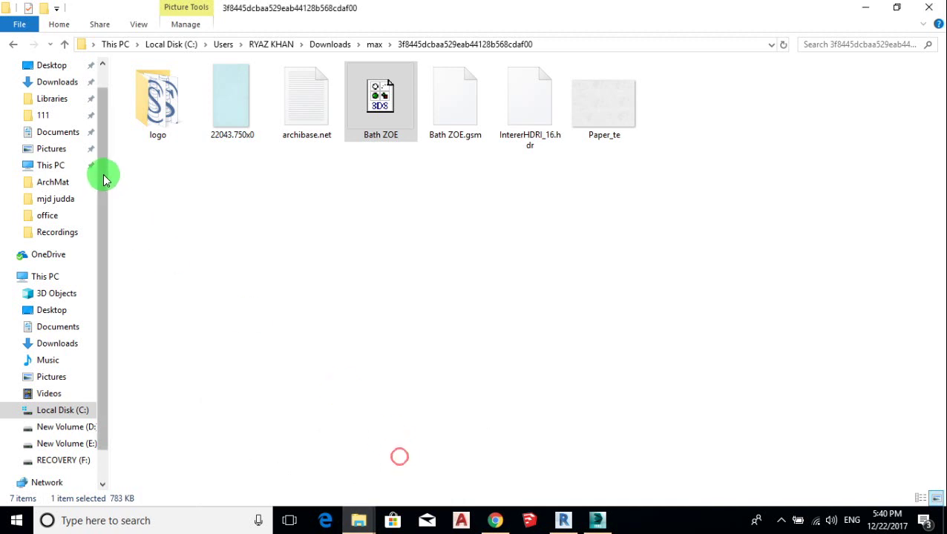
click(64, 43)
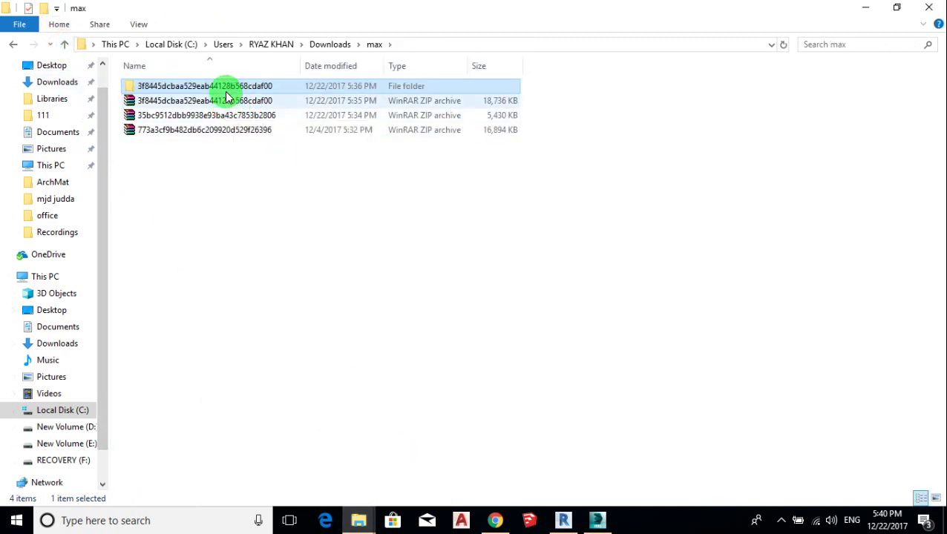
click(226, 88)
double_click(227, 87)
right_click(384, 144)
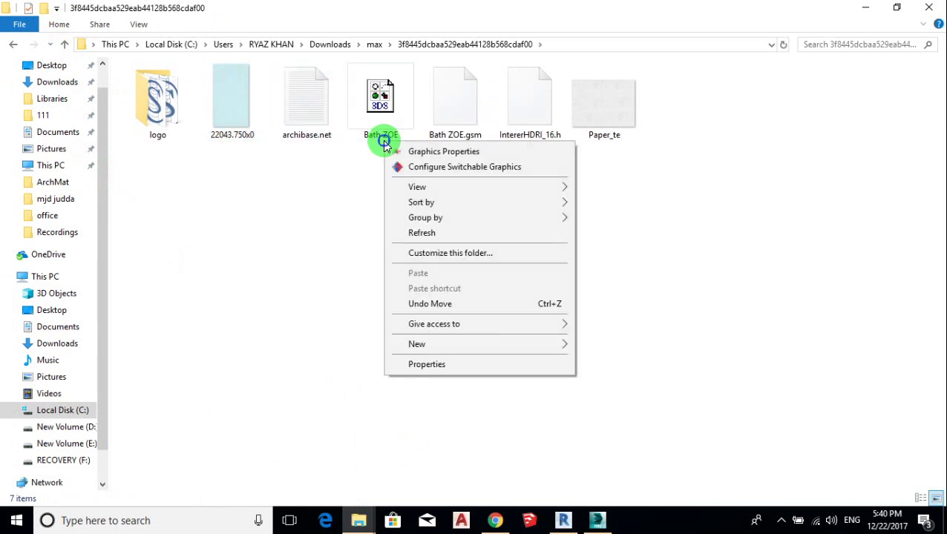
click(370, 135)
right_click(370, 135)
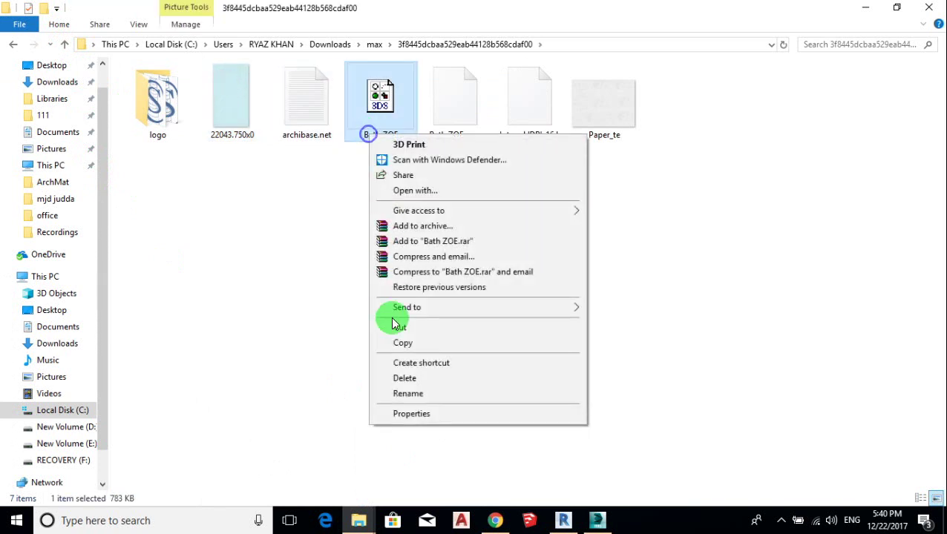
click(404, 394)
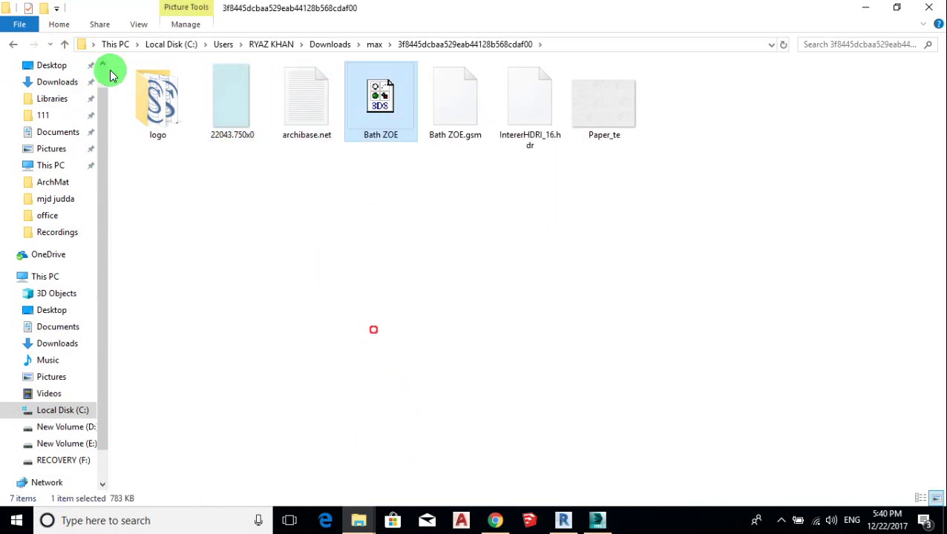
click(65, 44)
right_click(255, 87)
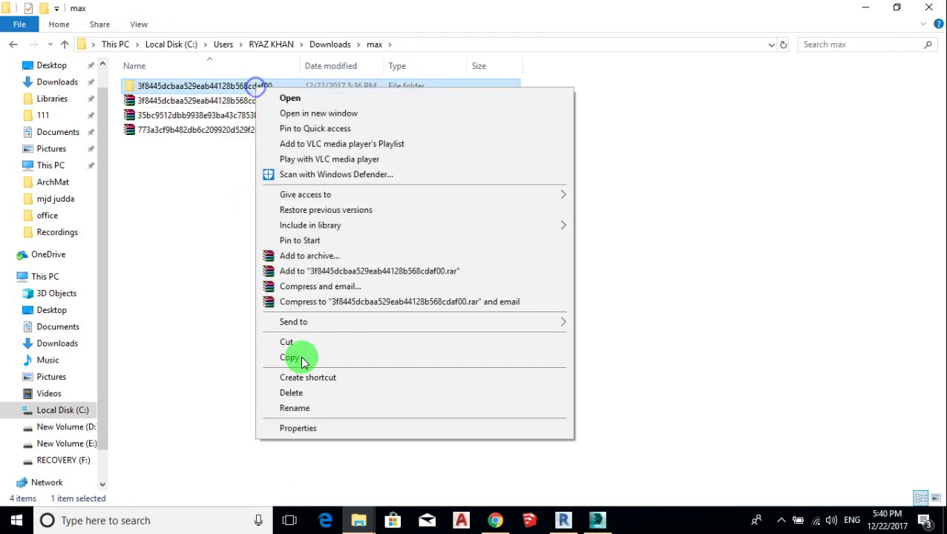
click(304, 408)
text(Bath ZOE)
click(315, 350)
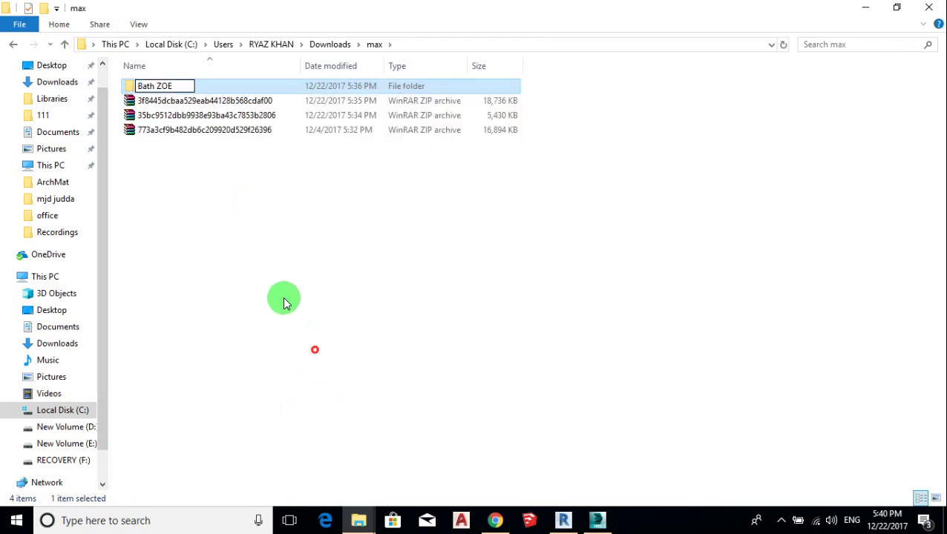
click(239, 199)
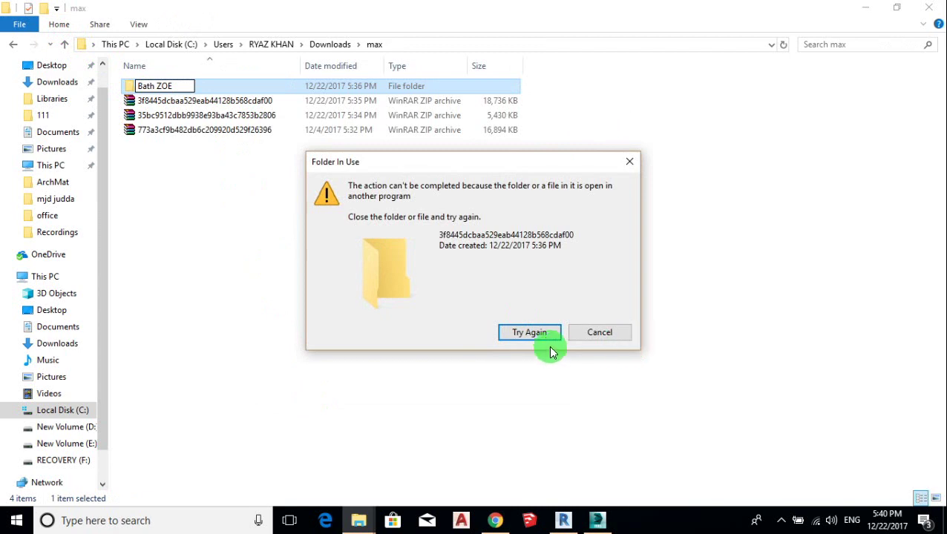
click(596, 332)
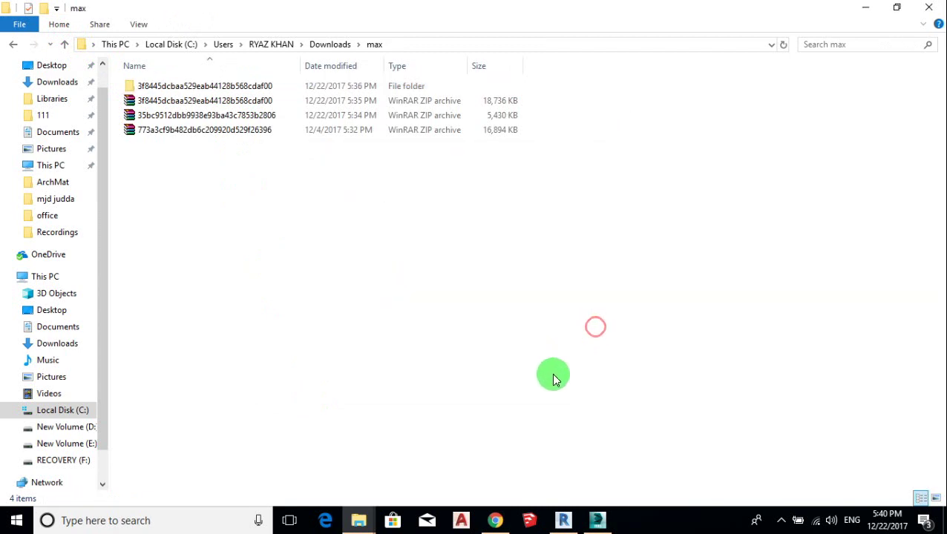
click(358, 519)
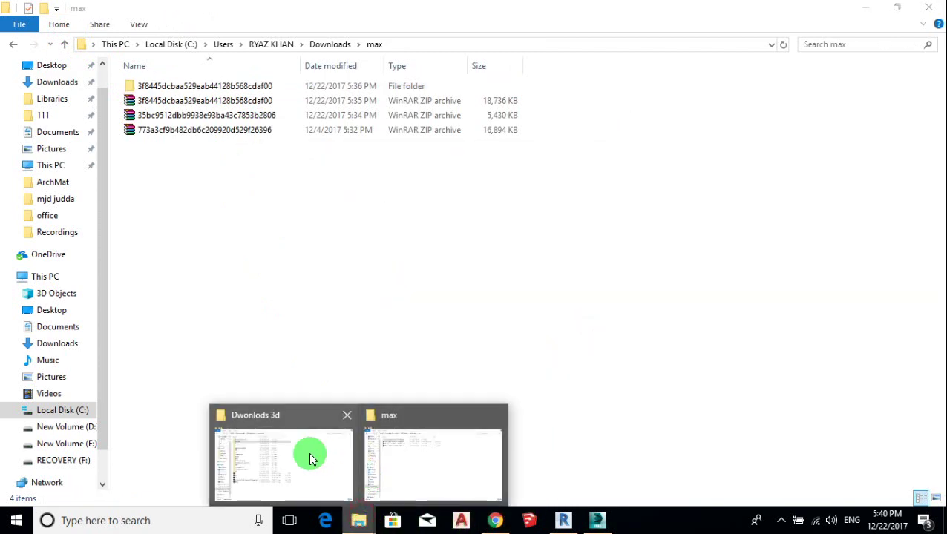
click(406, 457)
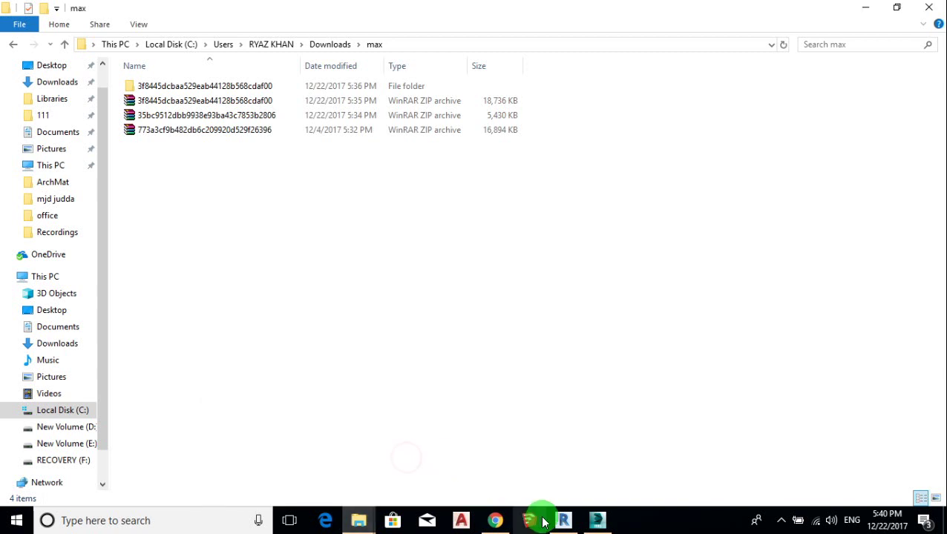
- Extract the shower model ZIP into its own folder and view its files as large thumbnails
click(171, 115)
right_click(170, 115)
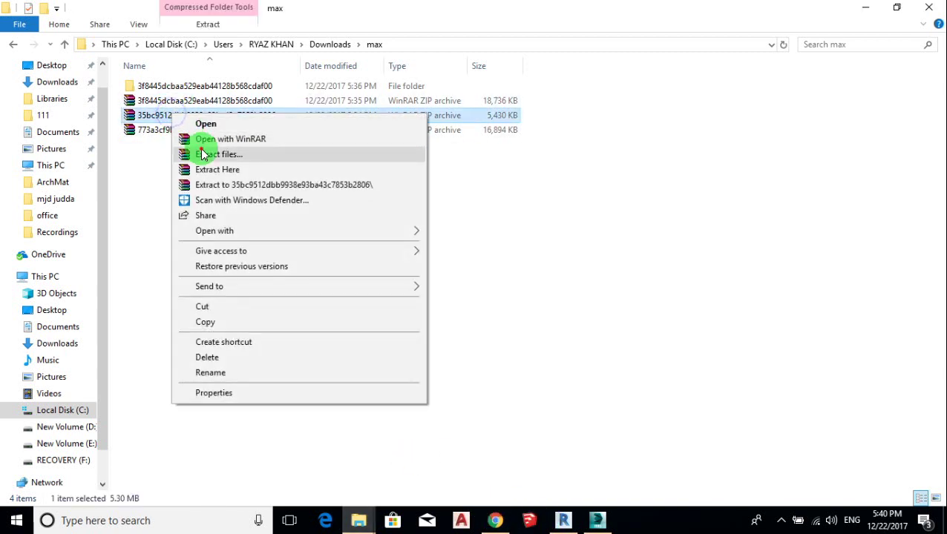
click(201, 150)
click(511, 402)
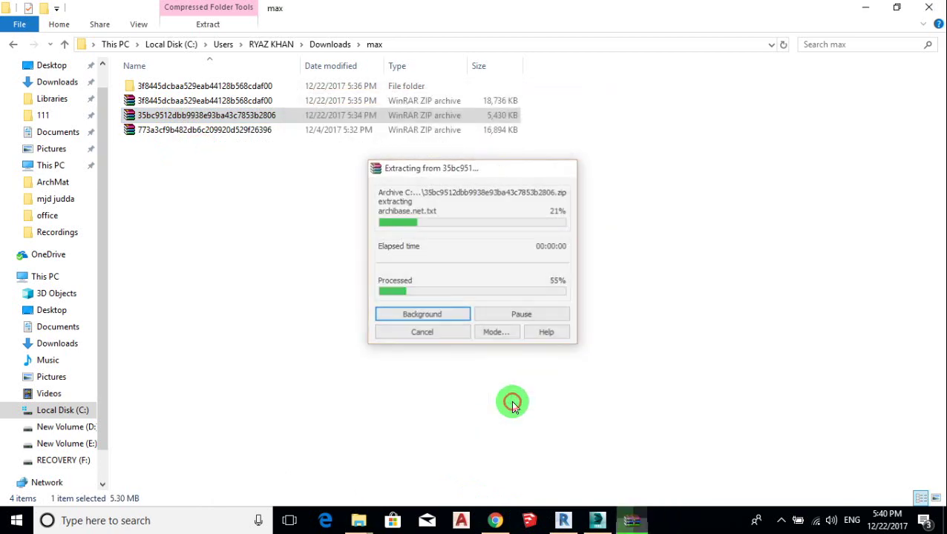
double_click(196, 100)
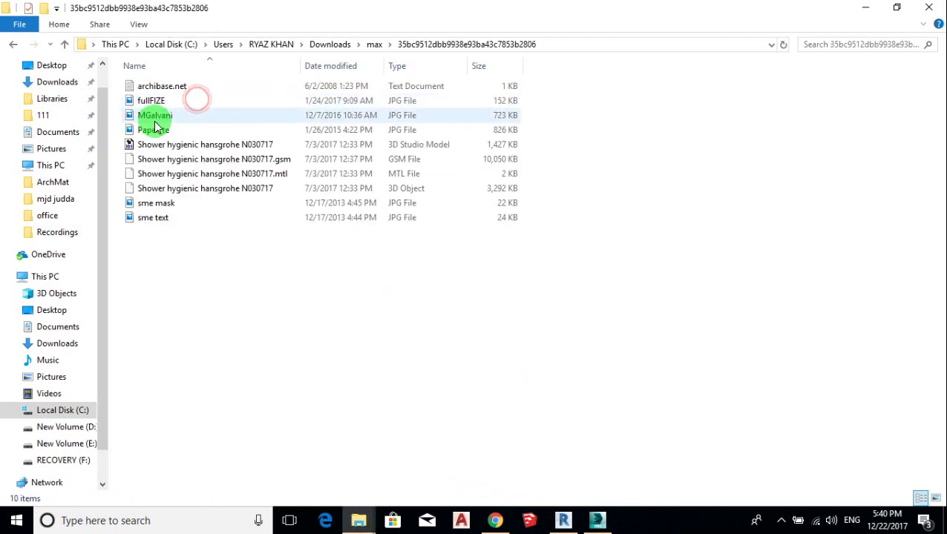
click(936, 500)
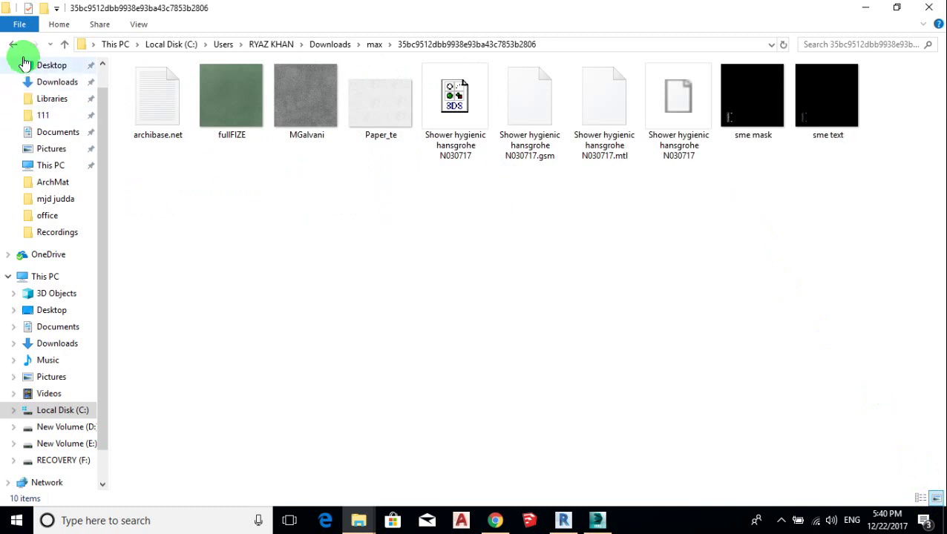
click(65, 44)
- Extract the door model ZIP into its own folder and inspect its contents
click(185, 146)
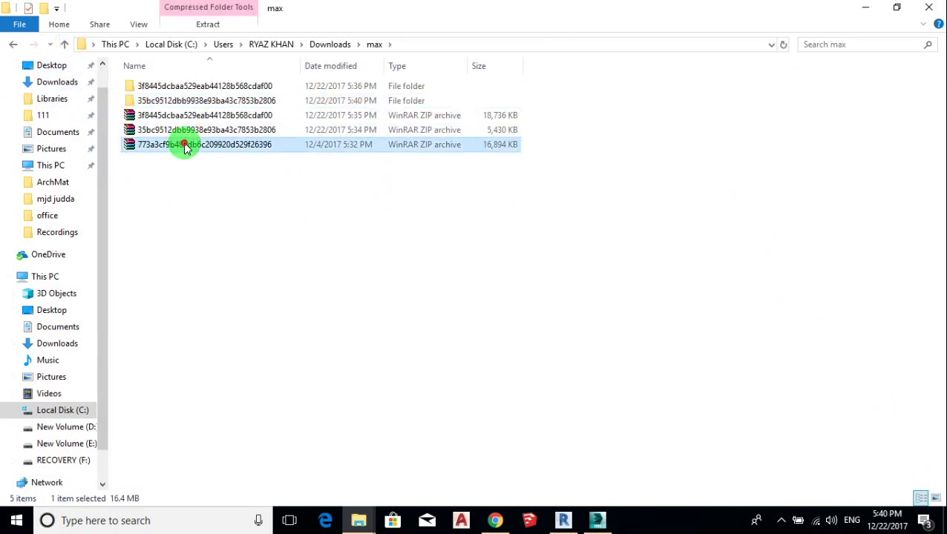
right_click(184, 146)
click(234, 184)
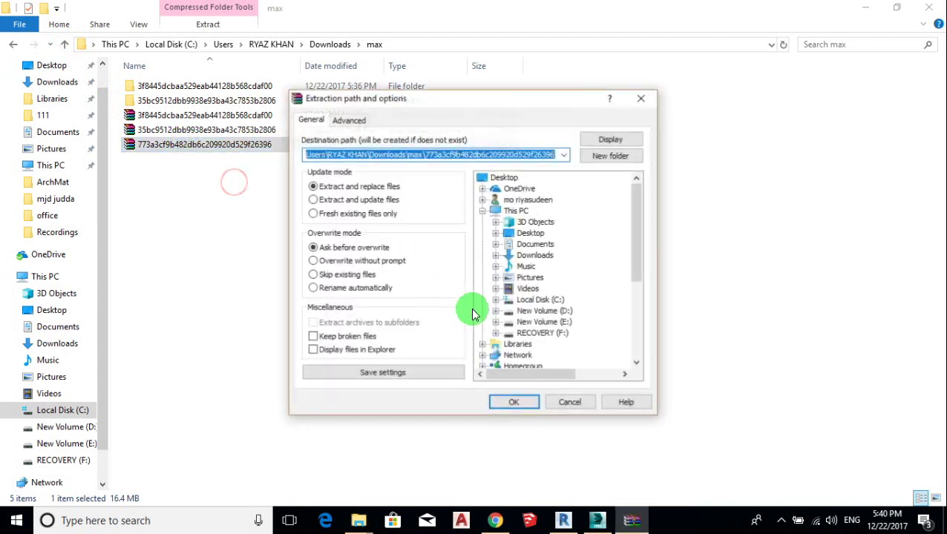
click(503, 401)
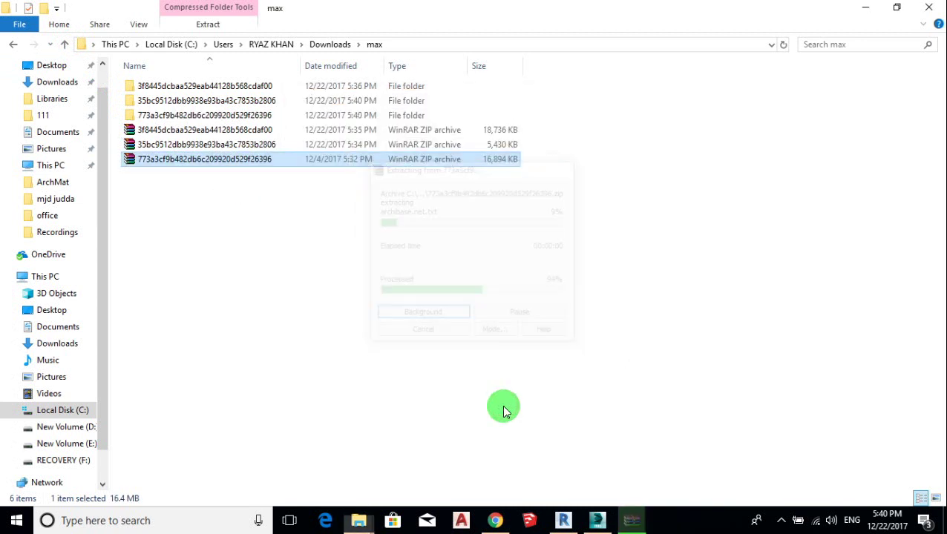
double_click(186, 115)
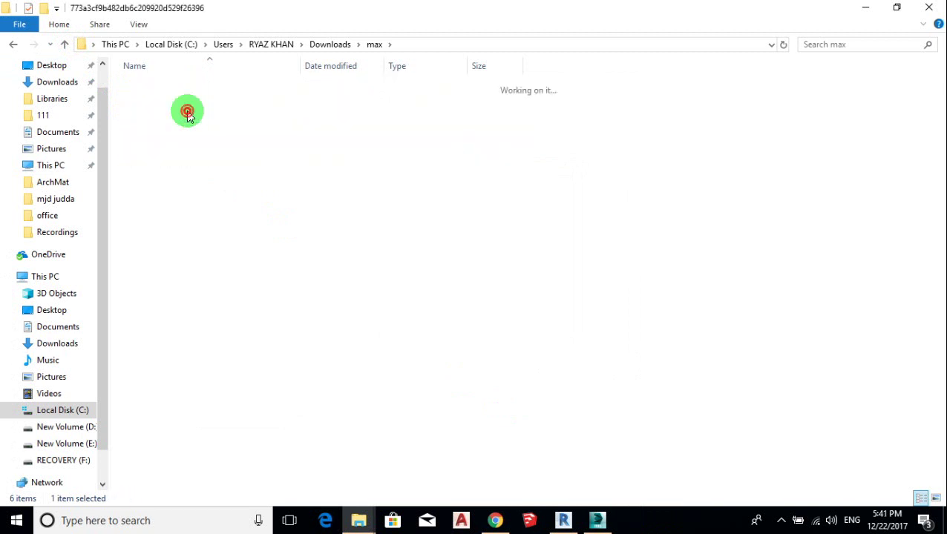
click(63, 45)
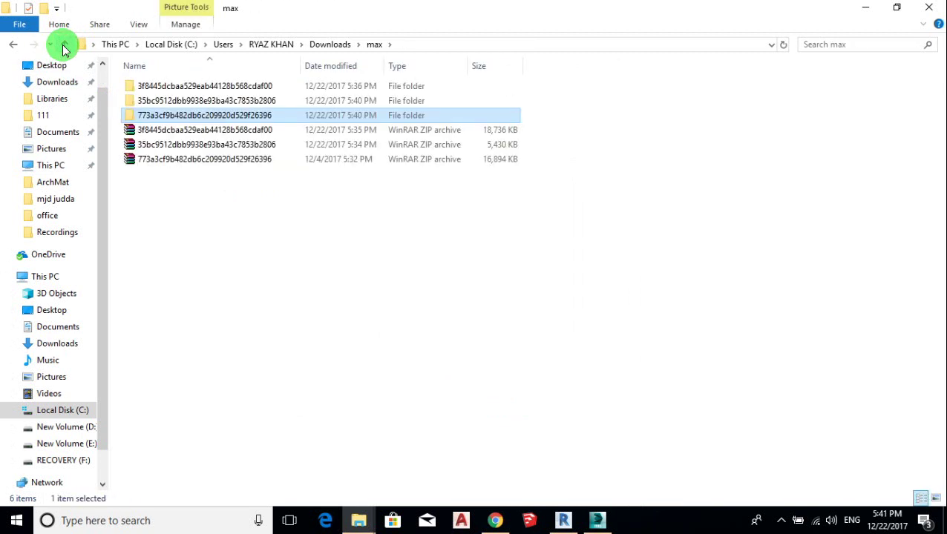
- Delete the extracted 773a3cf door folder and the door model ZIP archive
key(Delete)
click(155, 144)
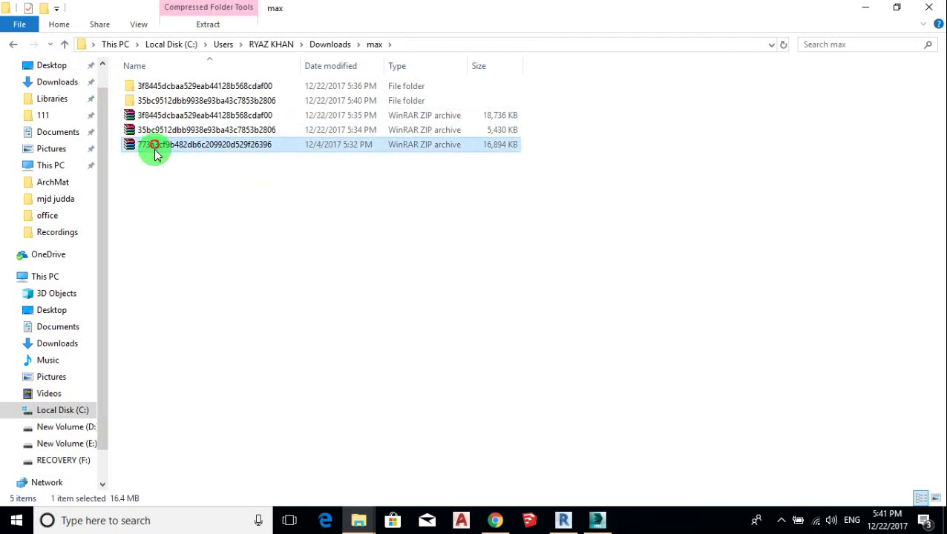
key(Delete)
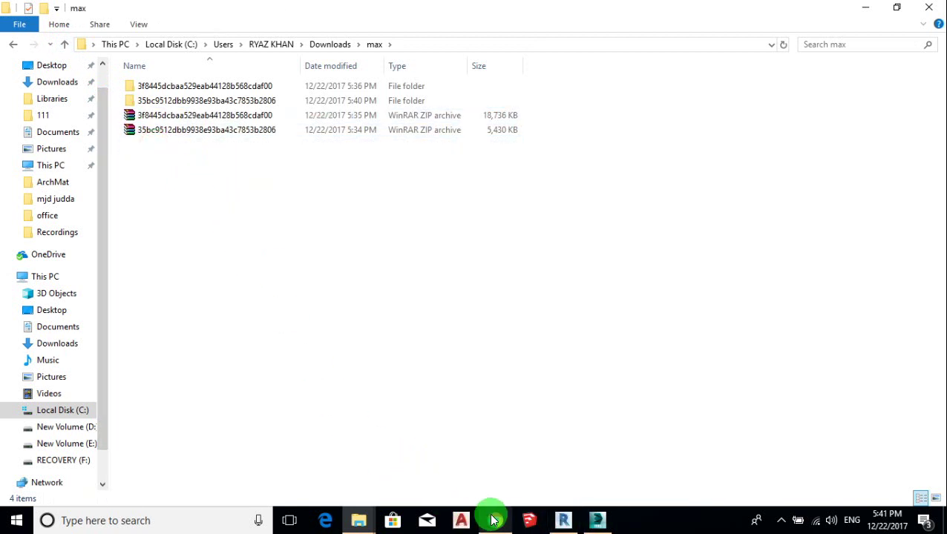
- In Chrome's Archive3D, go to page 25 of the Sanitary Ware listings
click(495, 520)
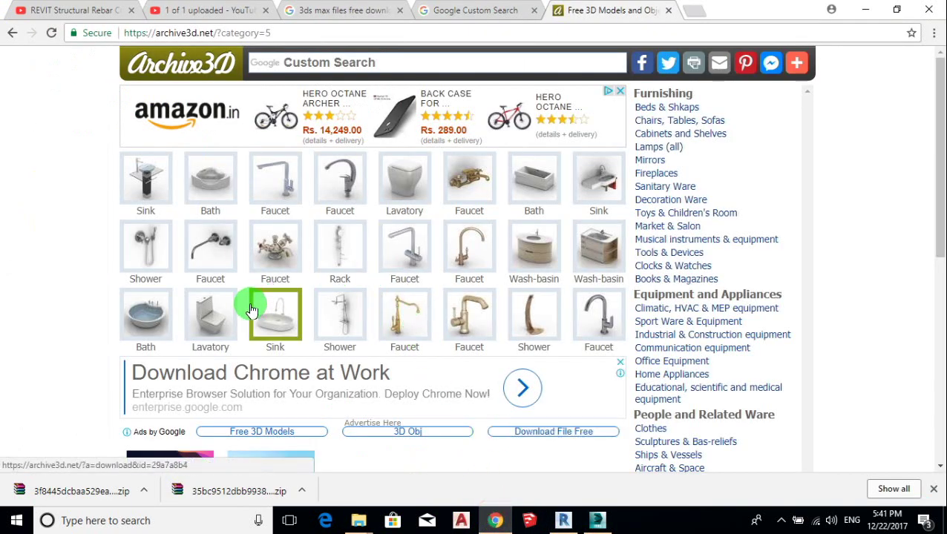
scroll(561, 339, down, 2)
scroll(556, 338, up, 2)
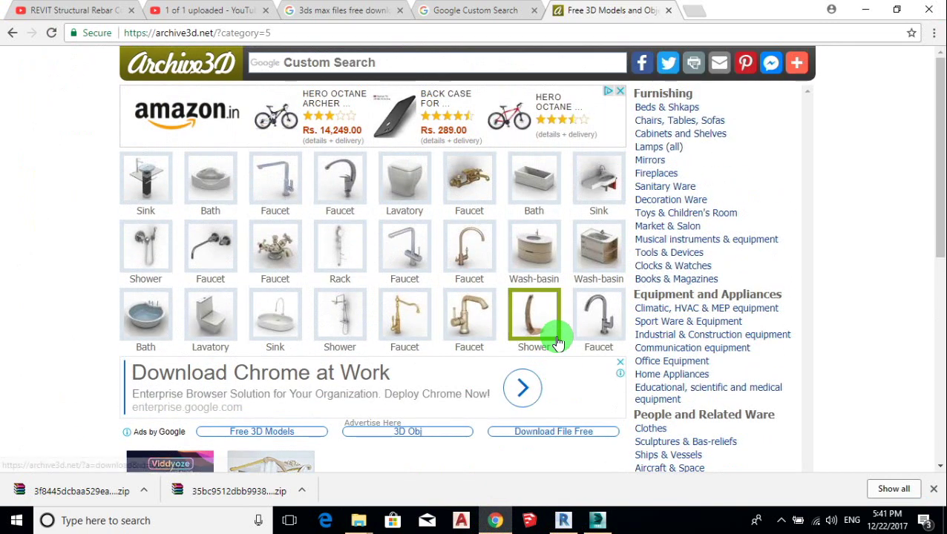
scroll(553, 333, down, 2)
click(609, 416)
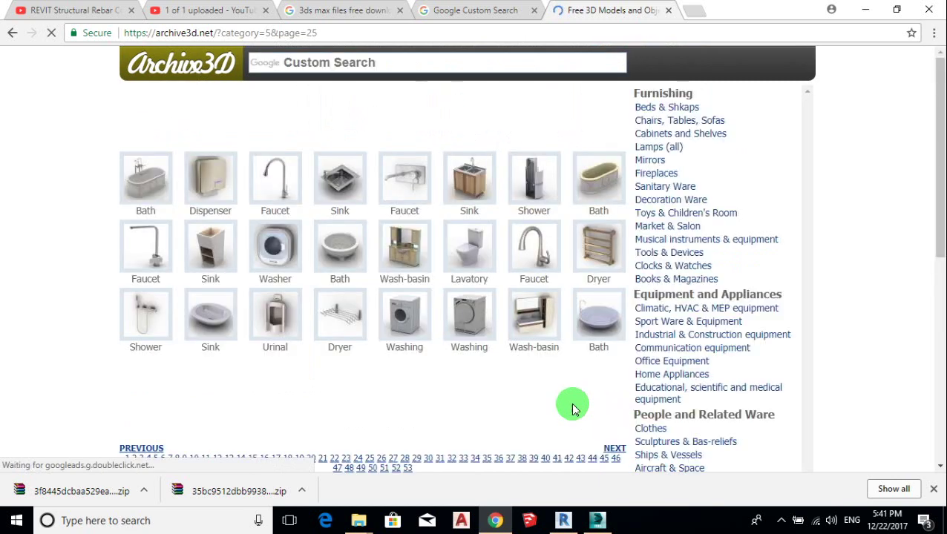
- Open the Lavatory pan 3D Model page and download it, accepting the agreement
click(475, 256)
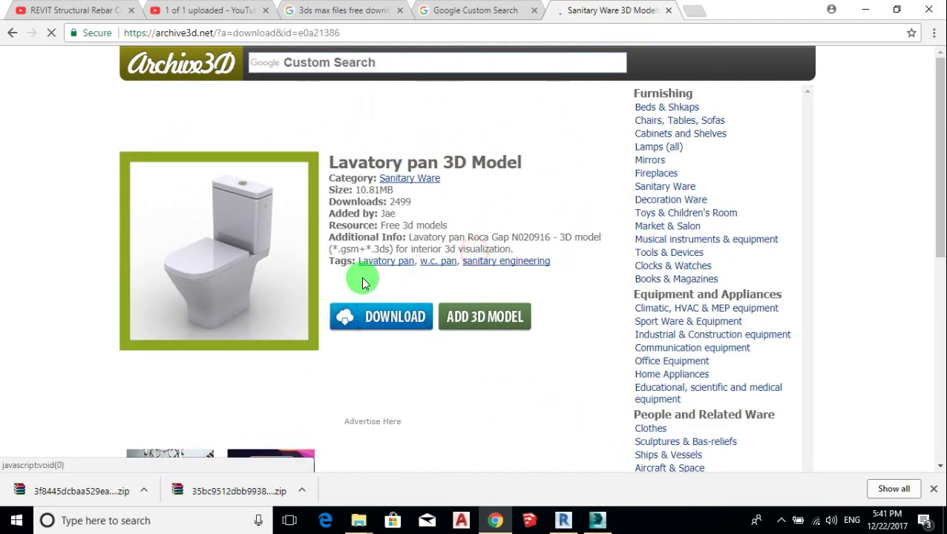
click(261, 282)
click(438, 403)
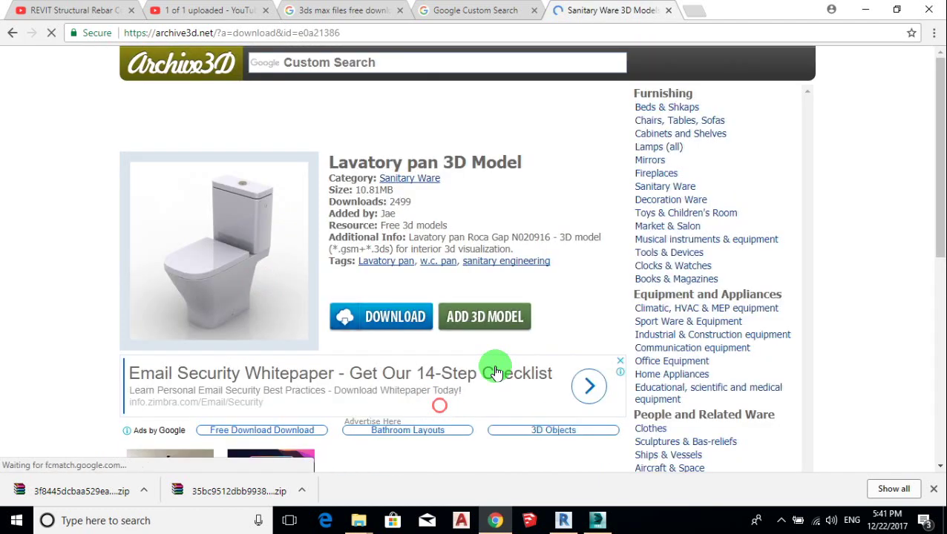
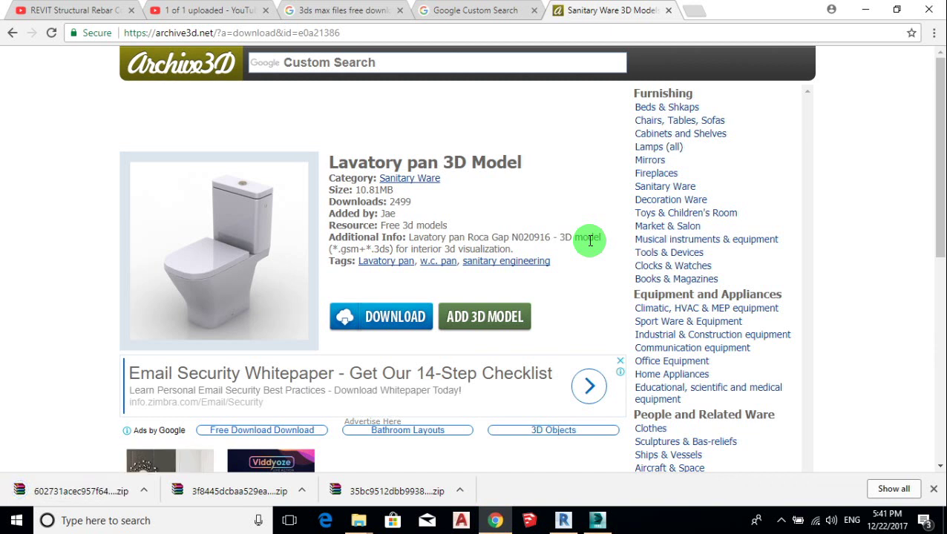
- Show the downloaded lavatory pan zip from Chrome's downloads bar in its Downloads folder
click(145, 489)
click(179, 444)
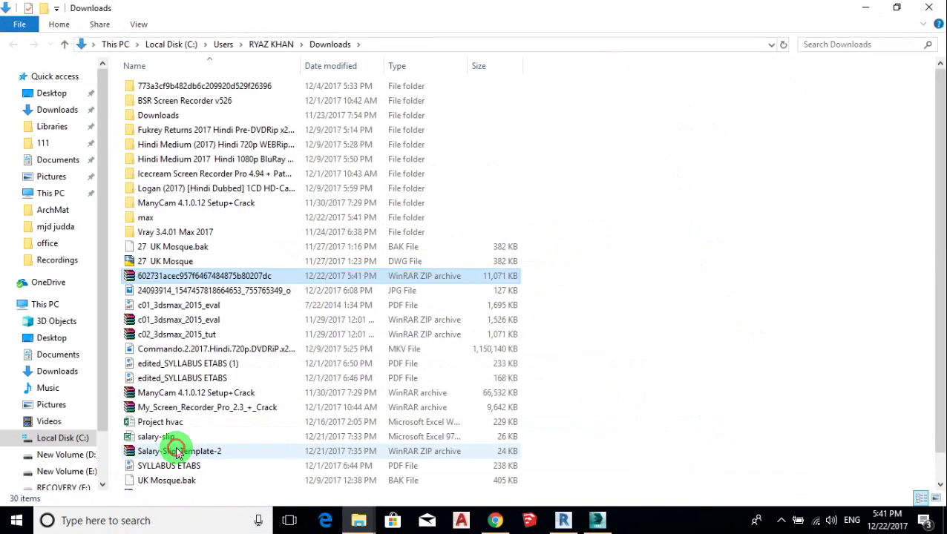
- Copy the lavatory pan zip and paste it into the max folder
right_click(175, 281)
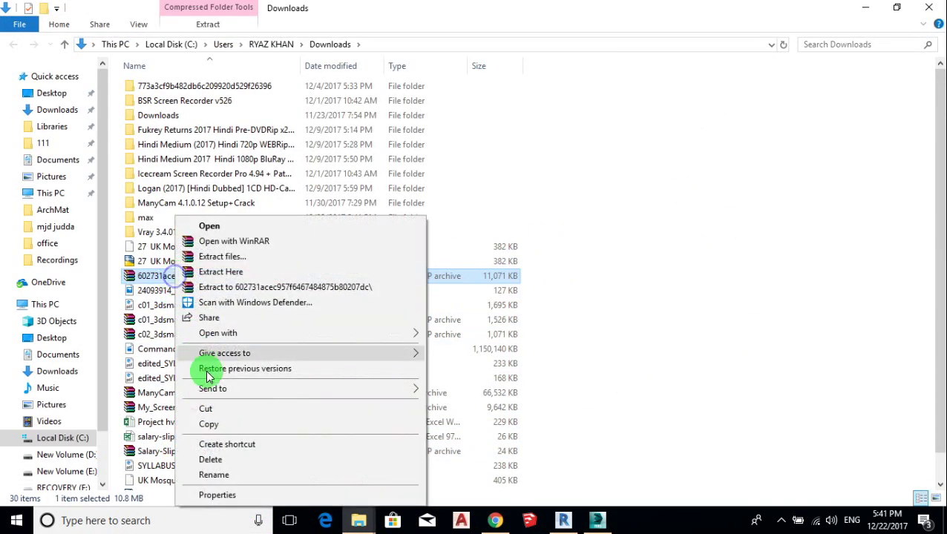
click(212, 415)
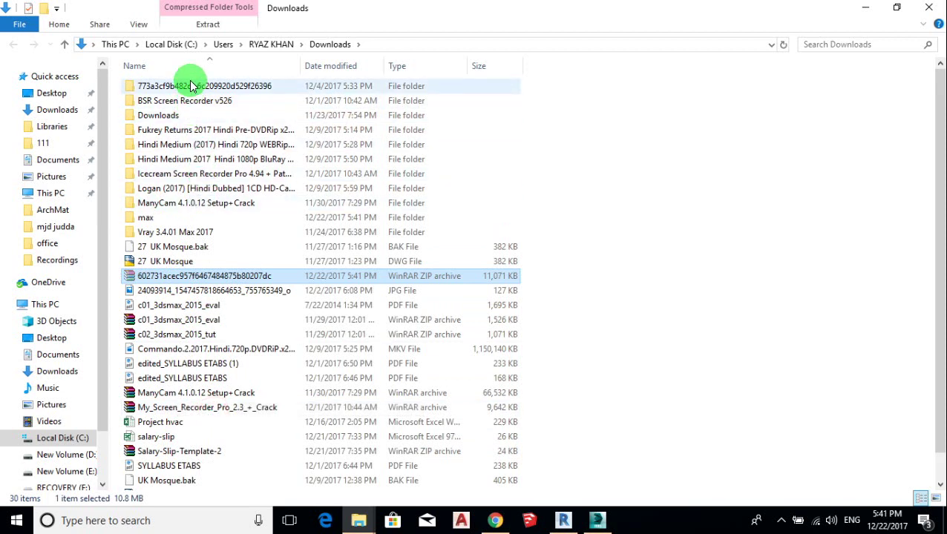
double_click(161, 223)
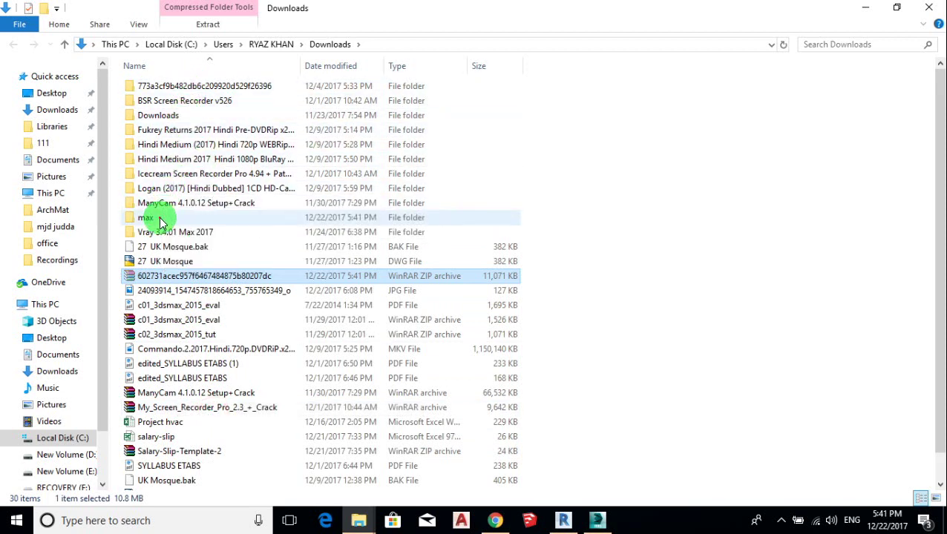
right_click(269, 225)
click(324, 358)
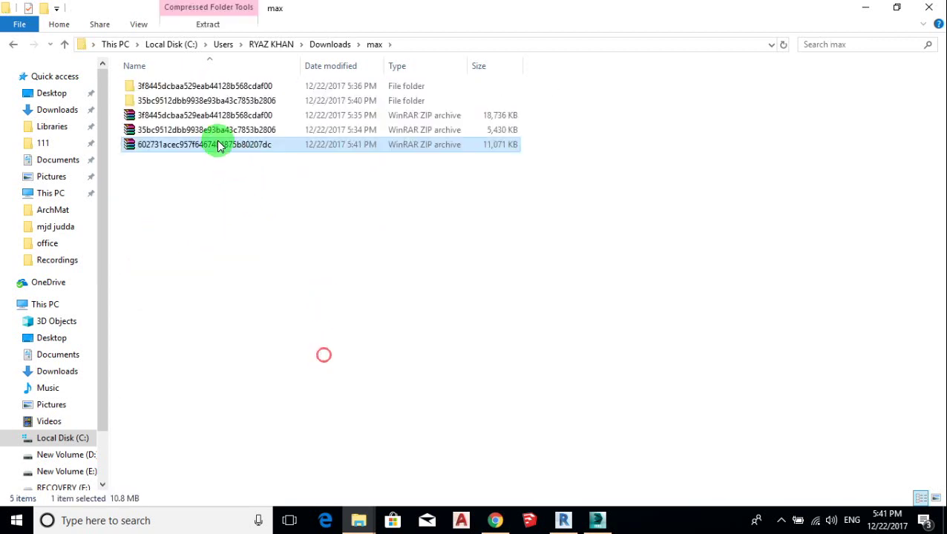
- Extract the zip, open the extracted folder, and view it as large icons
right_click(176, 145)
click(219, 191)
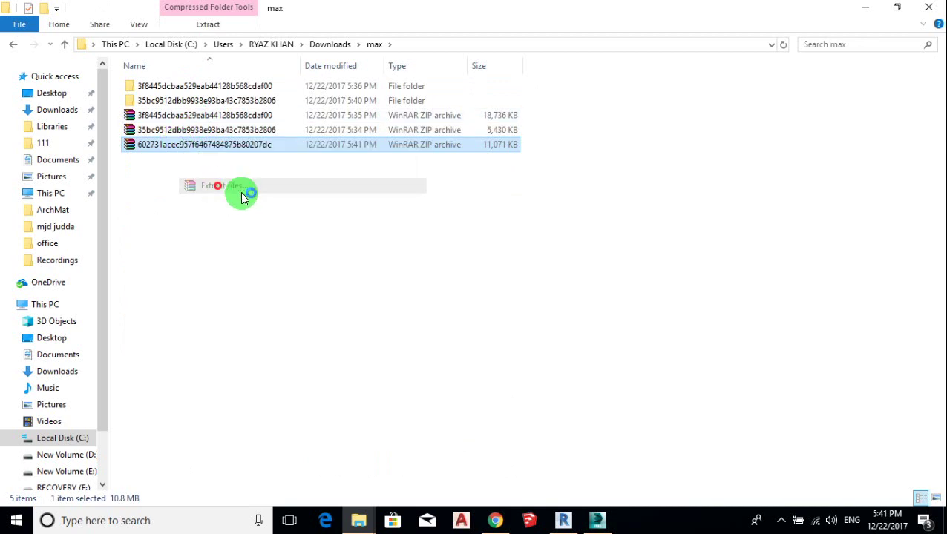
click(506, 402)
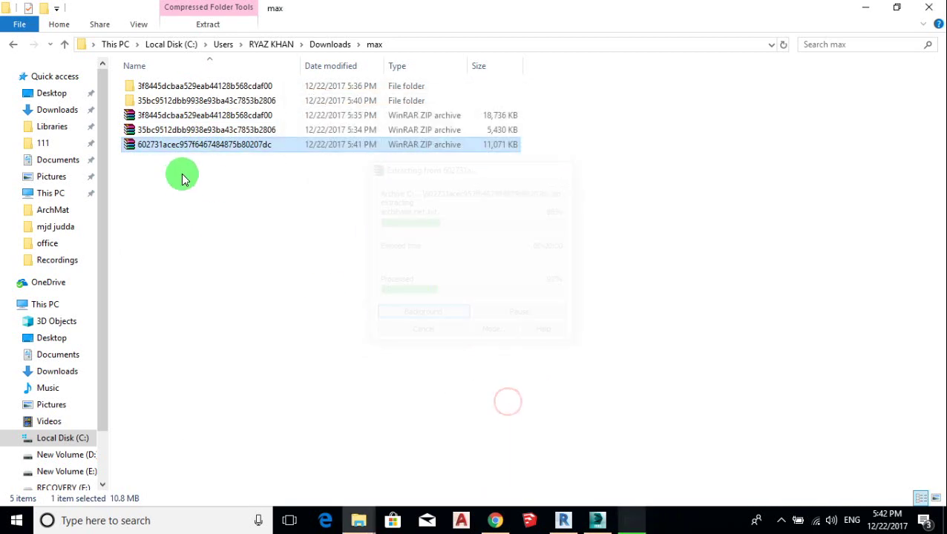
double_click(182, 115)
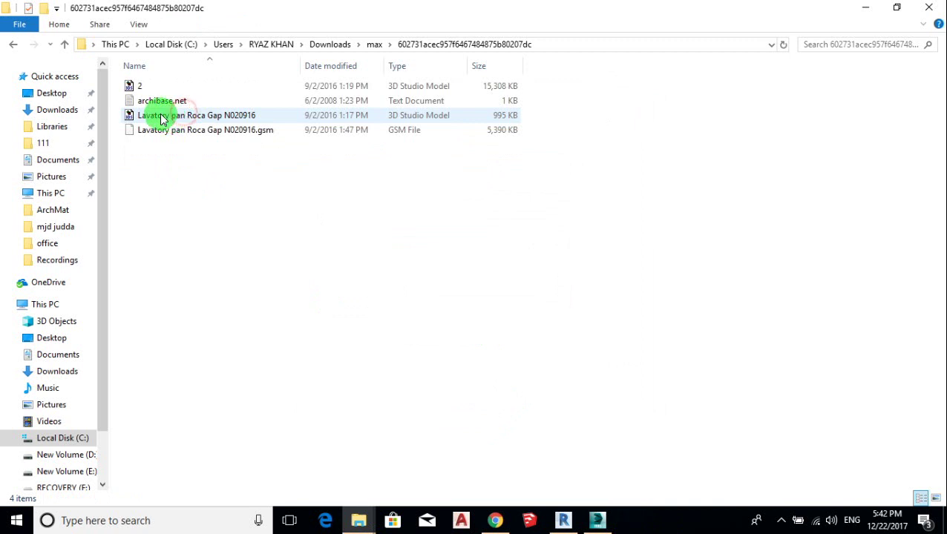
click(936, 497)
- Drag the Lavatory pan 3DS model file into 3ds Max
click(304, 117)
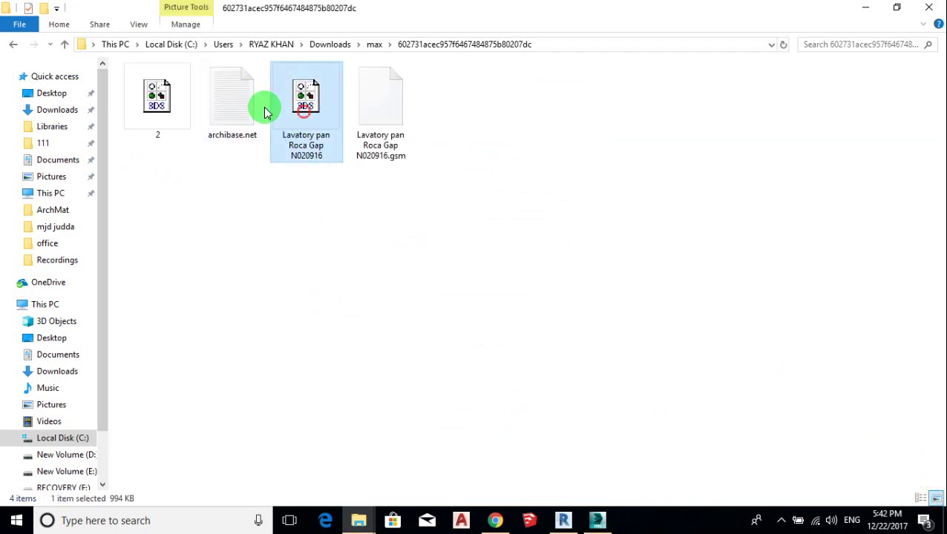
click(159, 101)
click(313, 109)
click(177, 106)
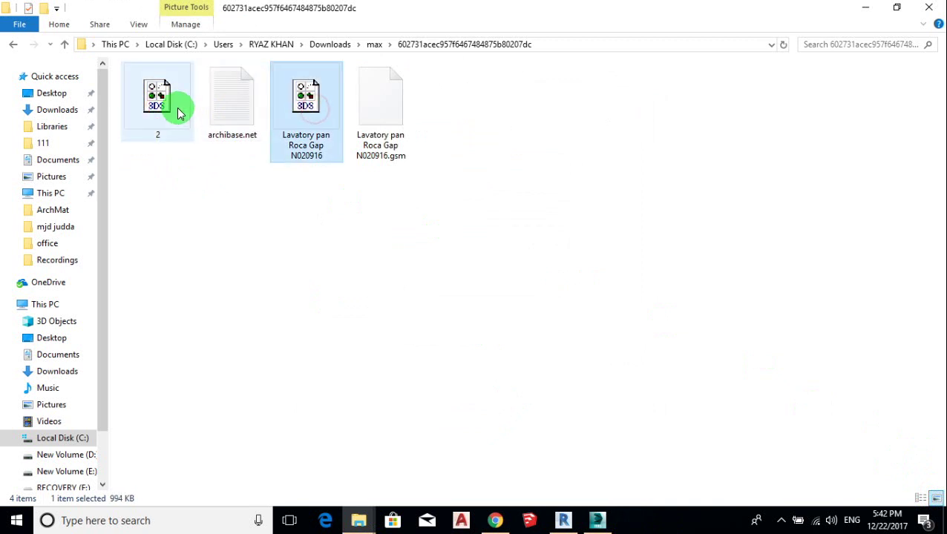
click(342, 110)
mouse_move(302, 109)
mouse_down()
mouse_move(339, 265)
mouse_move(393, 367)
mouse_up()
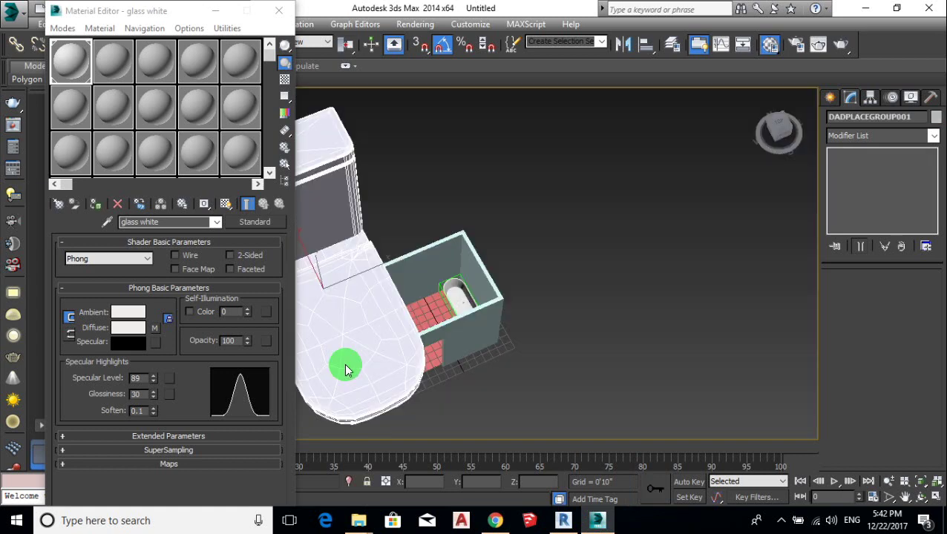
- Drop the Lavatory pan model into the viewport, scale it down beside the room box, and close the Material Editor
drag(345, 368, 599, 380)
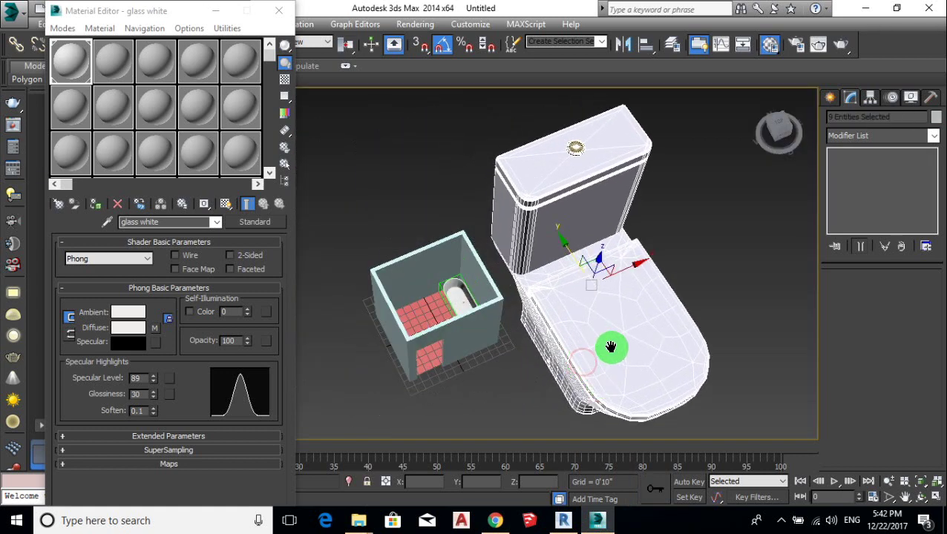
mouse_move(613, 344)
alt+middle_down()
mouse_move(556, 231)
mouse_move(513, 265)
mouse_move(546, 254)
mouse_move(501, 234)
mouse_move(496, 352)
alt+middle_up()
mouse_move(497, 351)
mouse_down()
mouse_move(503, 275)
mouse_move(501, 344)
mouse_up()
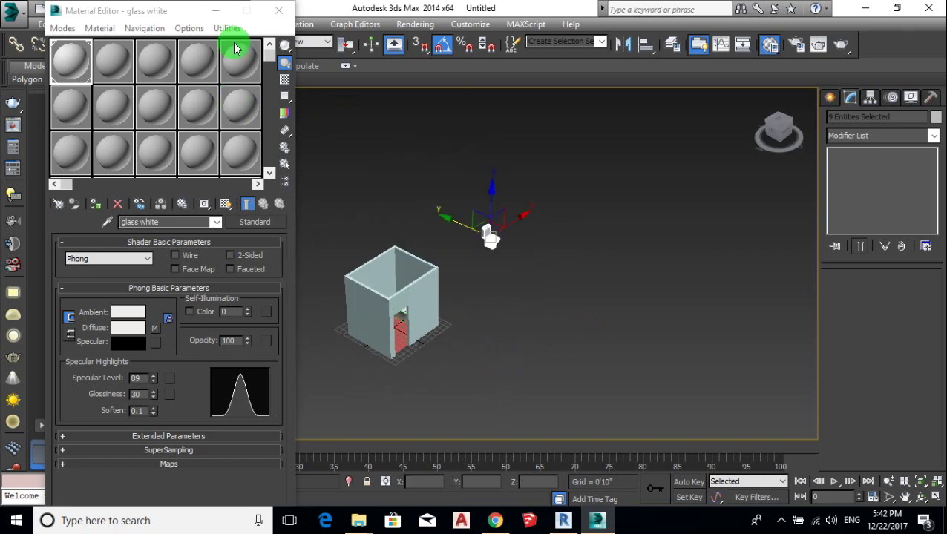
click(217, 11)
key(alt+w)
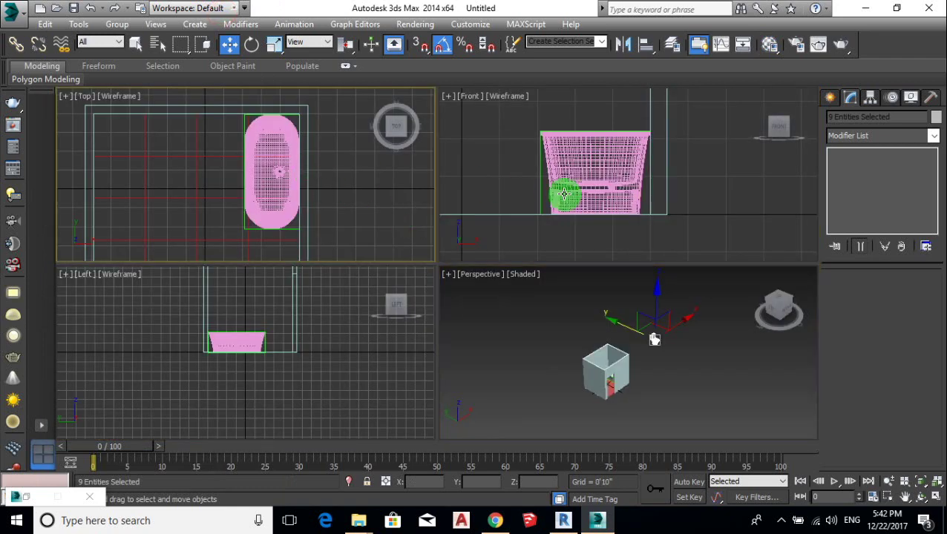
- Group the toilet's parts and zero the group's X and Z positions
mouse_move(564, 193)
middle_down()
mouse_move(598, 211)
mouse_move(662, 144)
mouse_move(636, 214)
middle_up()
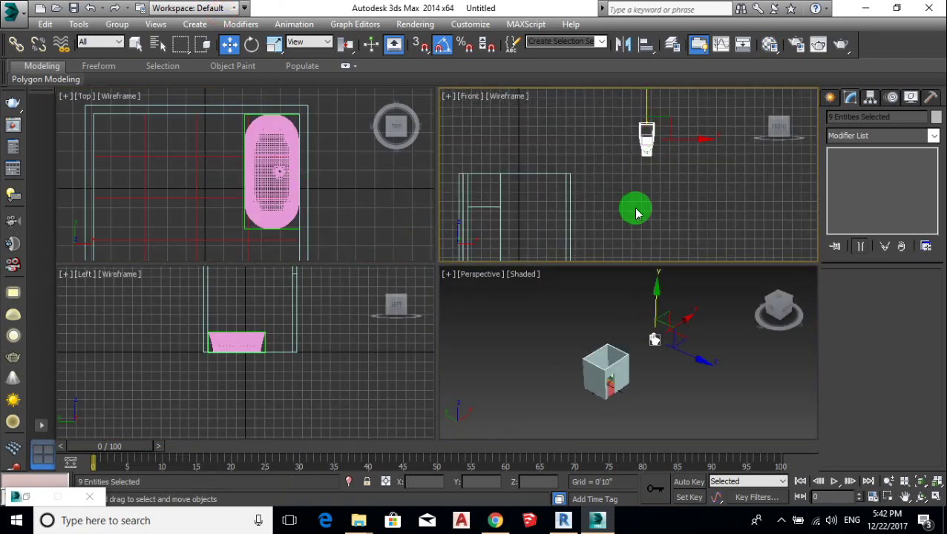
click(116, 24)
click(122, 39)
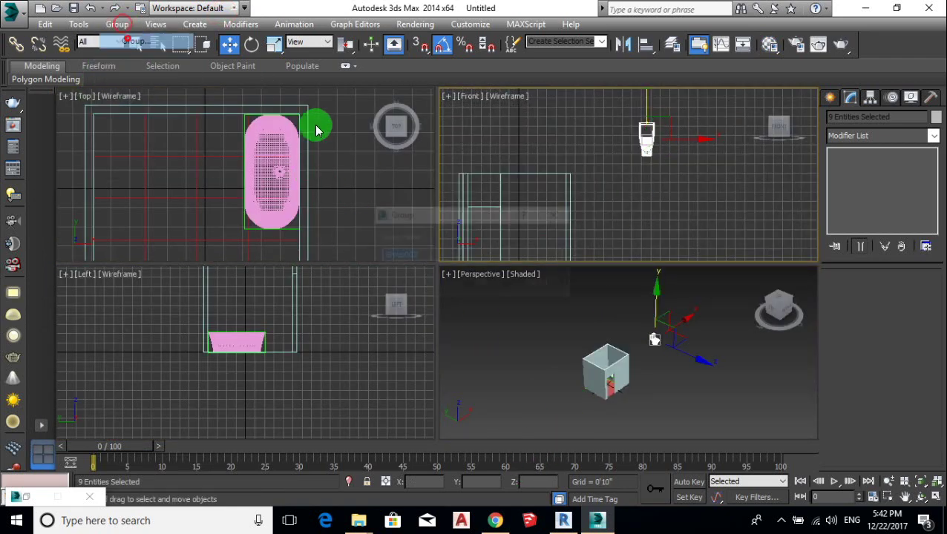
click(495, 282)
click(562, 468)
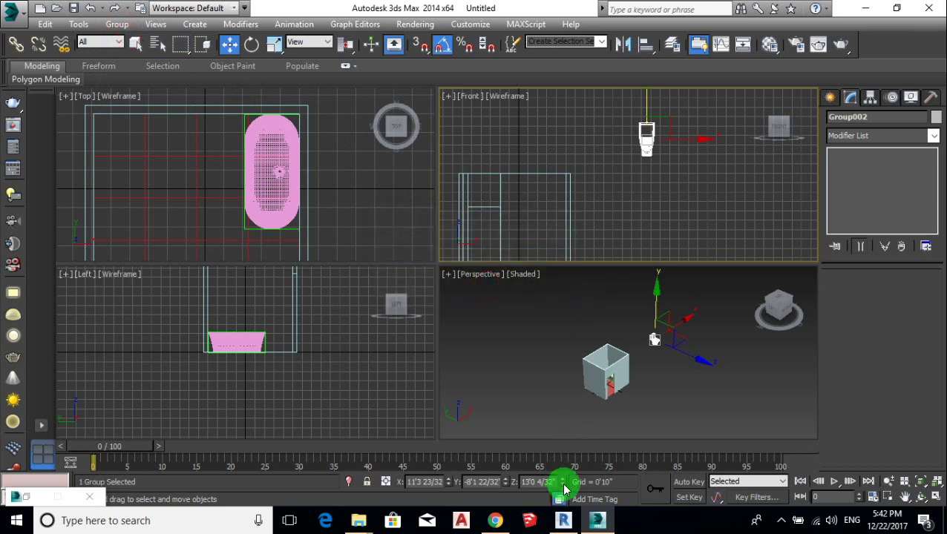
right_click(564, 483)
click(469, 483)
right_click(449, 483)
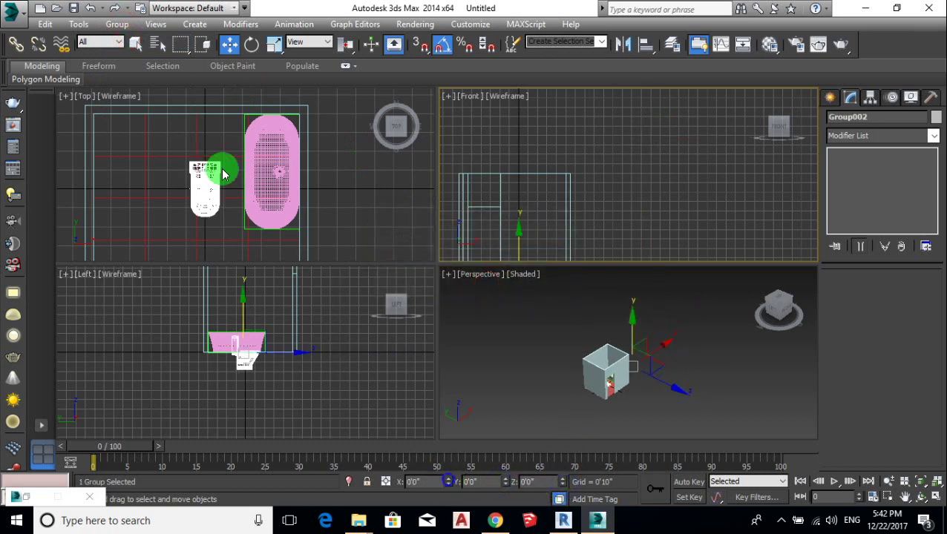
- Move the toilet into the room's corner and rotate it 180 degrees
scroll(250, 170, up, 2)
scroll(261, 187, up, 2)
scroll(275, 199, down, 1)
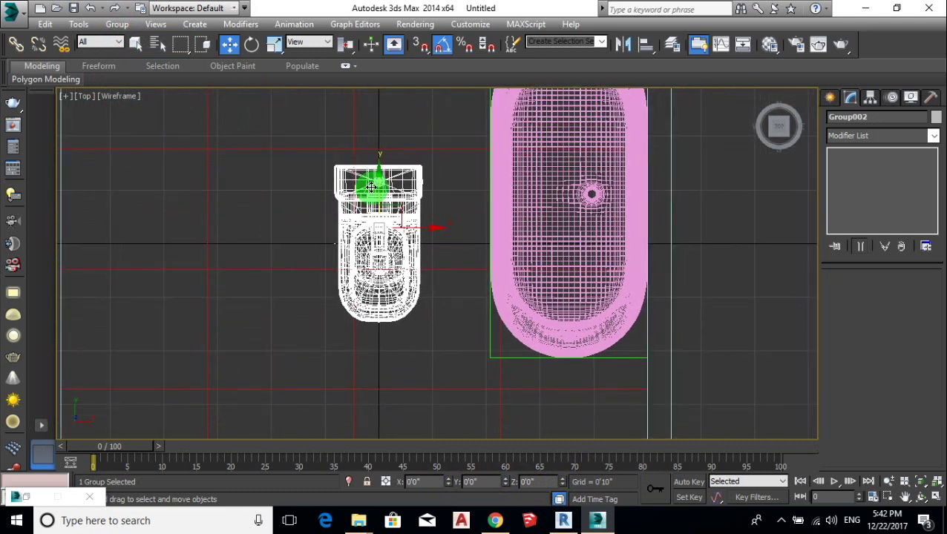
scroll(372, 184, down, 3)
middle_drag(422, 245, 462, 256)
drag(450, 247, 409, 245)
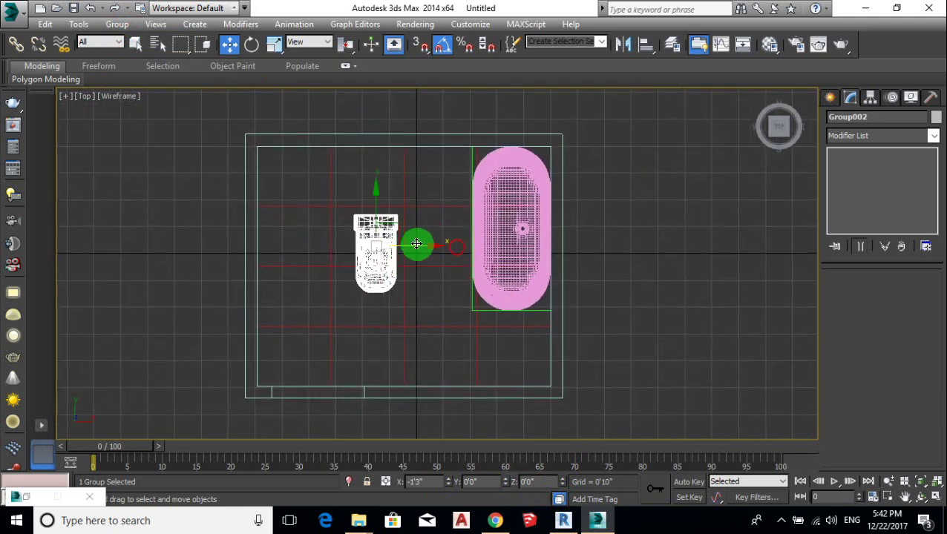
drag(376, 200, 363, 132)
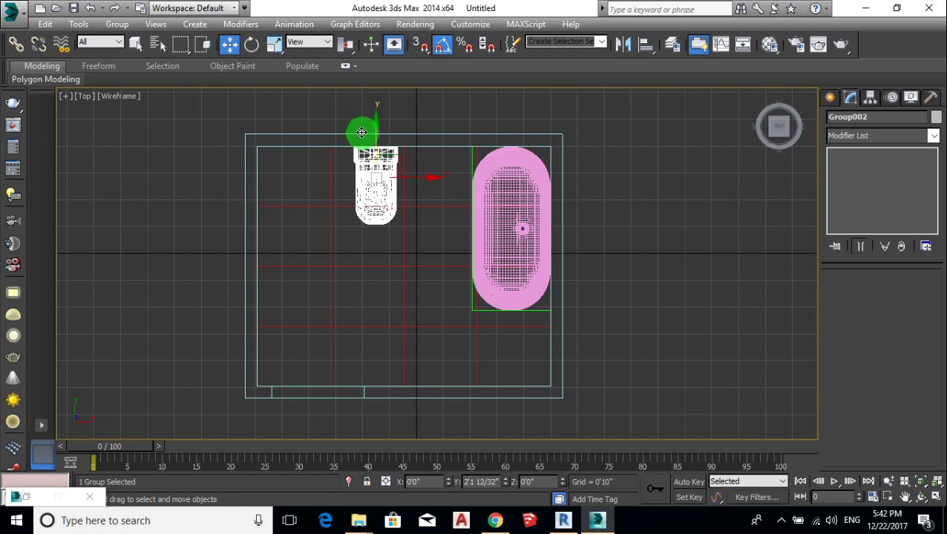
drag(417, 177, 322, 178)
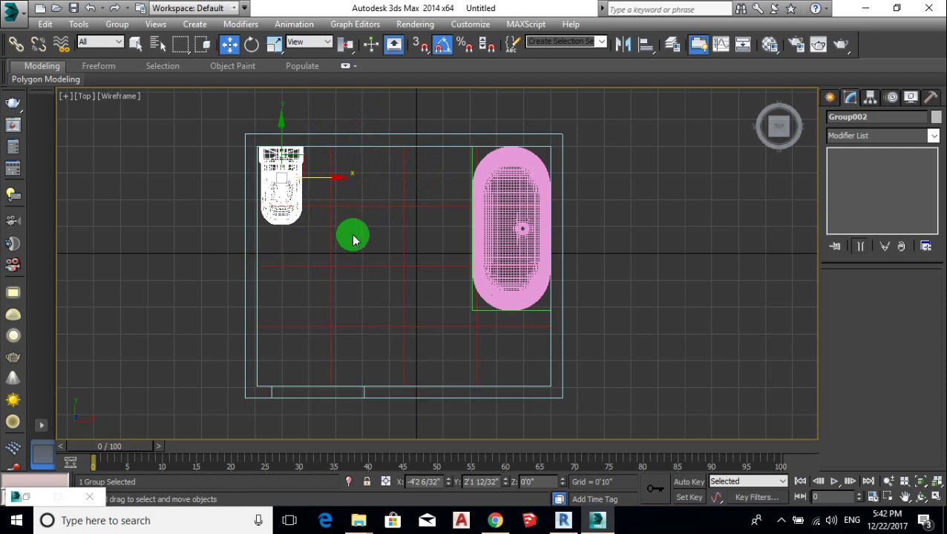
key(e)
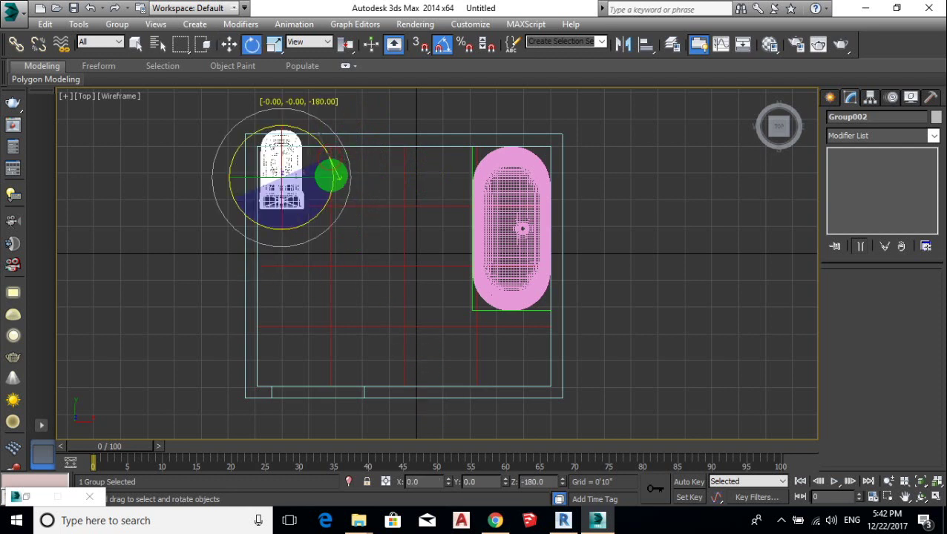
mouse_move(329, 158)
mouse_down()
mouse_move(332, 173)
mouse_move(439, 197)
mouse_move(414, 141)
mouse_move(455, 344)
mouse_move(492, 353)
mouse_up()
key(w)
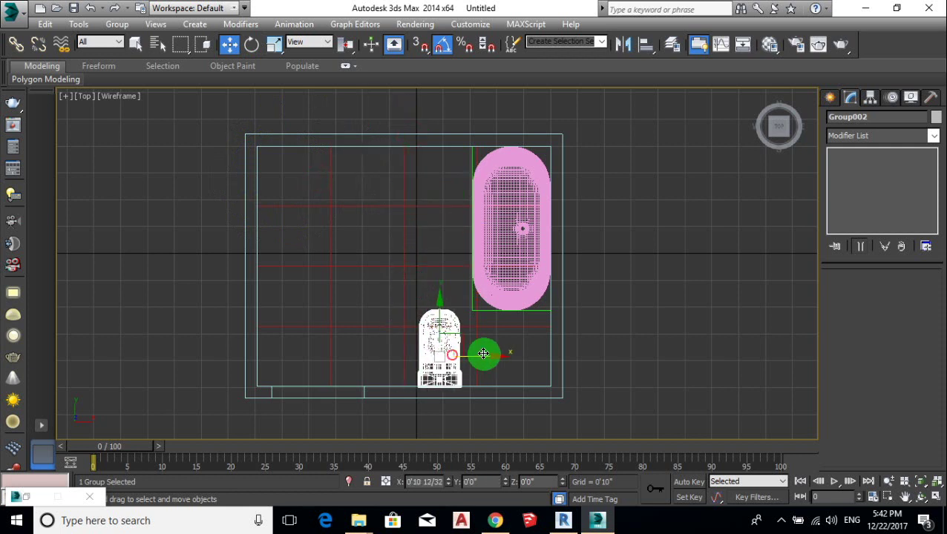
- Rotate the bathtub -90° against the top wall and nudge the toilet along the bottom wall
click(503, 291)
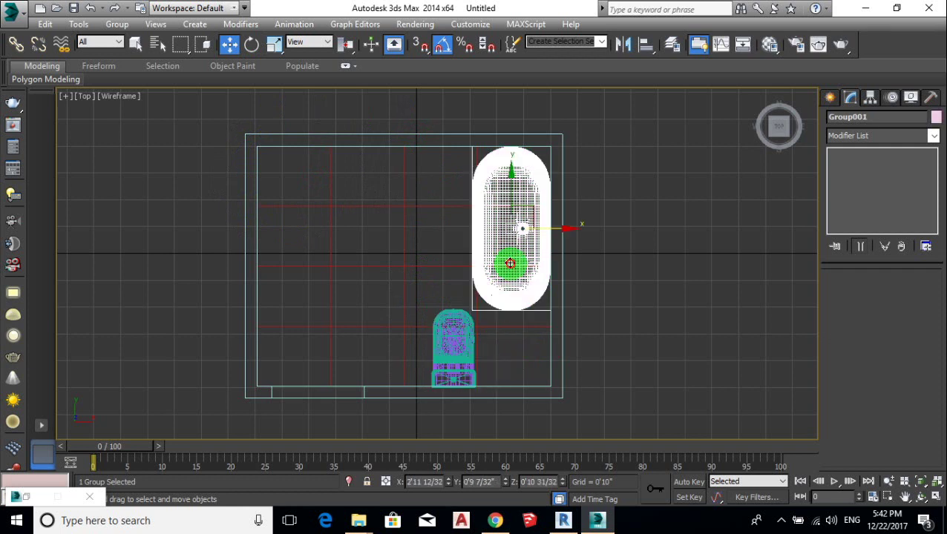
key(e)
drag(556, 205, 556, 206)
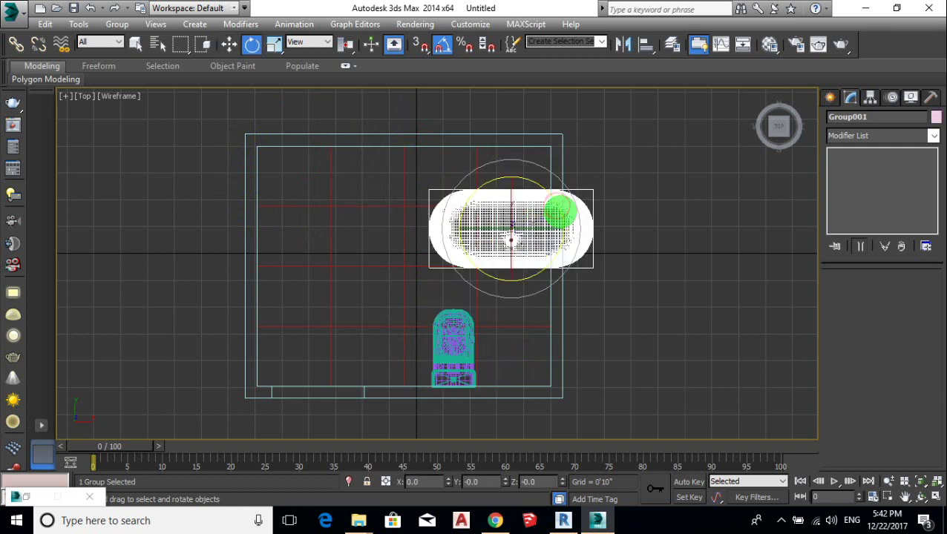
key(w)
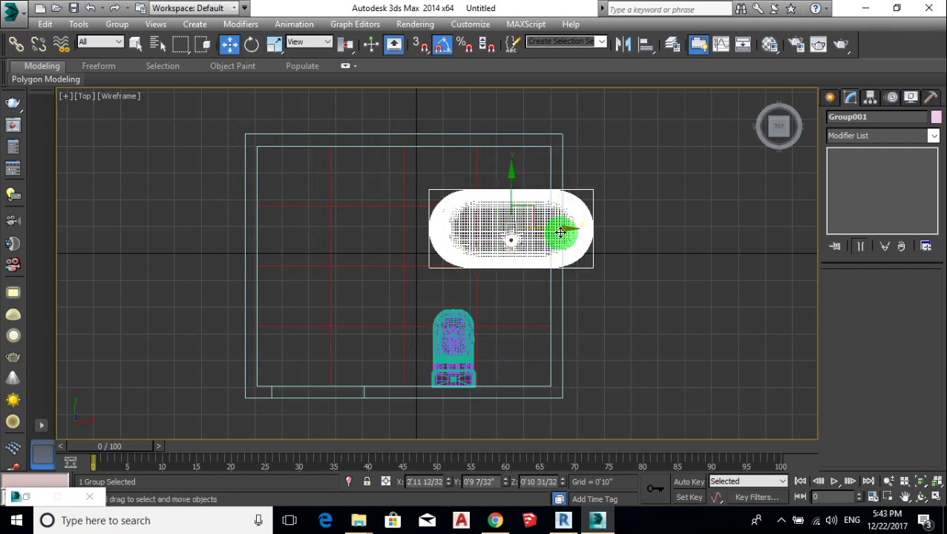
drag(560, 232, 517, 236)
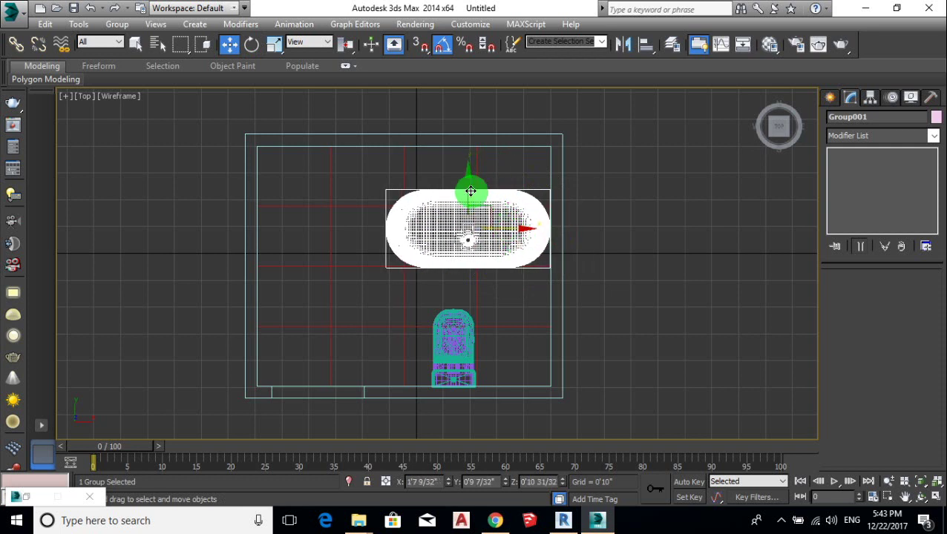
drag(471, 192, 464, 145)
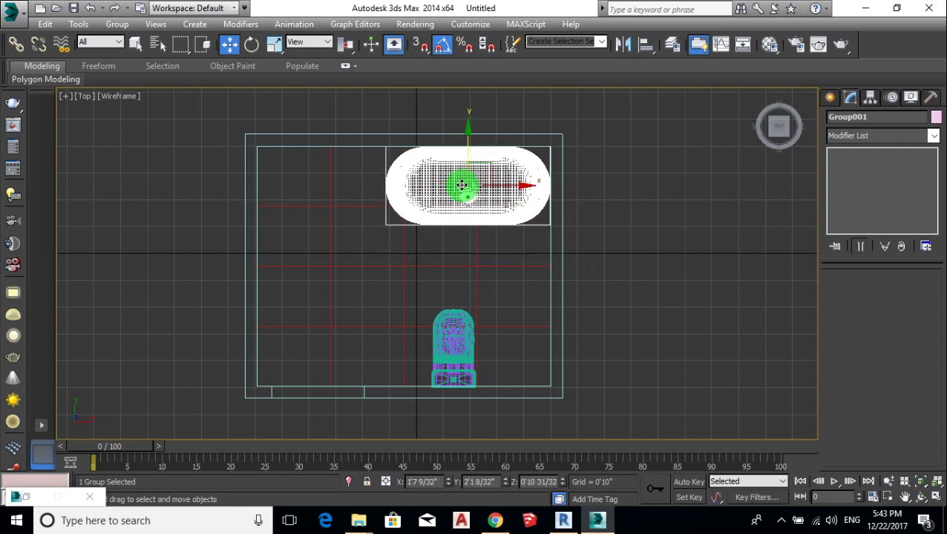
click(454, 348)
mouse_move(491, 354)
mouse_down()
mouse_move(530, 360)
mouse_move(467, 364)
mouse_move(483, 364)
mouse_move(477, 356)
mouse_up()
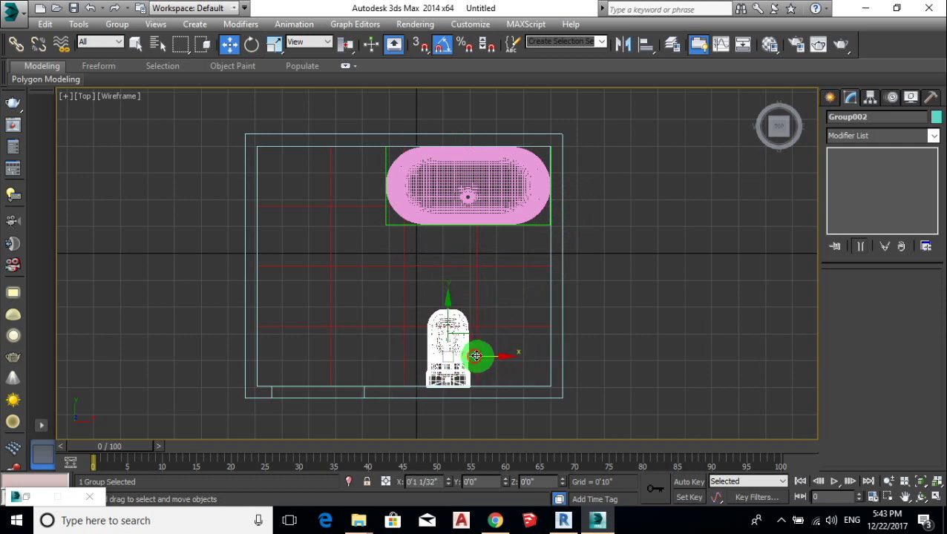
- Lift the toilet group (Group002) upward in the Front view
click(603, 333)
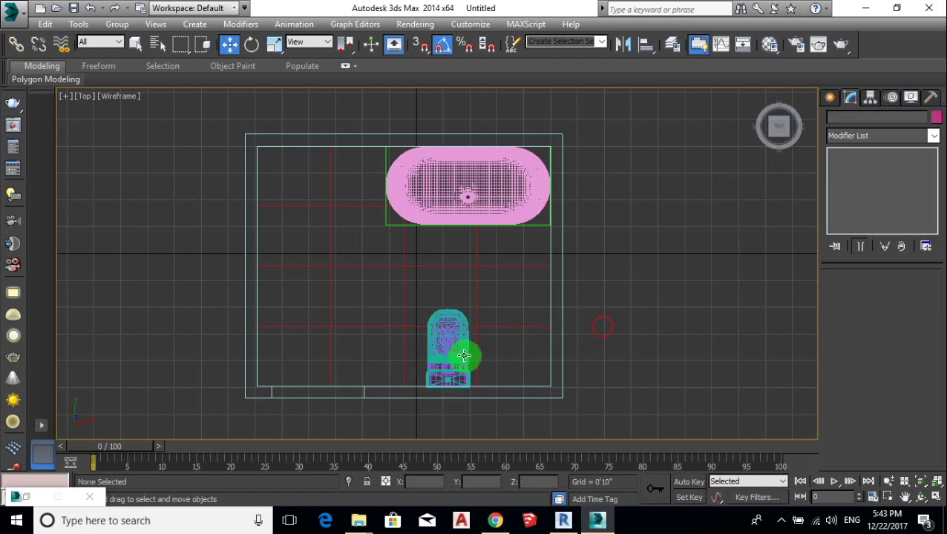
key(alt+w)
mouse_move(611, 211)
middle_down()
mouse_move(598, 173)
mouse_move(624, 195)
middle_up()
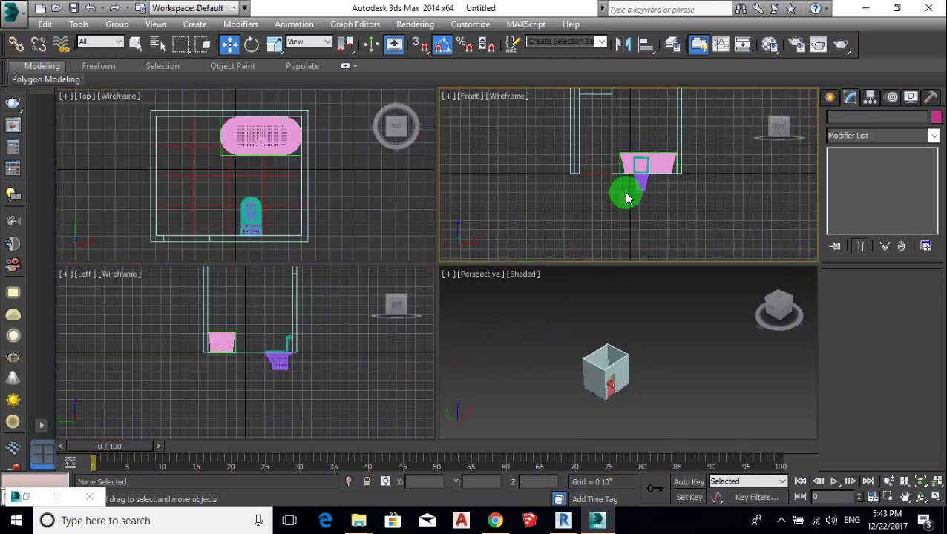
click(649, 177)
drag(649, 136, 648, 110)
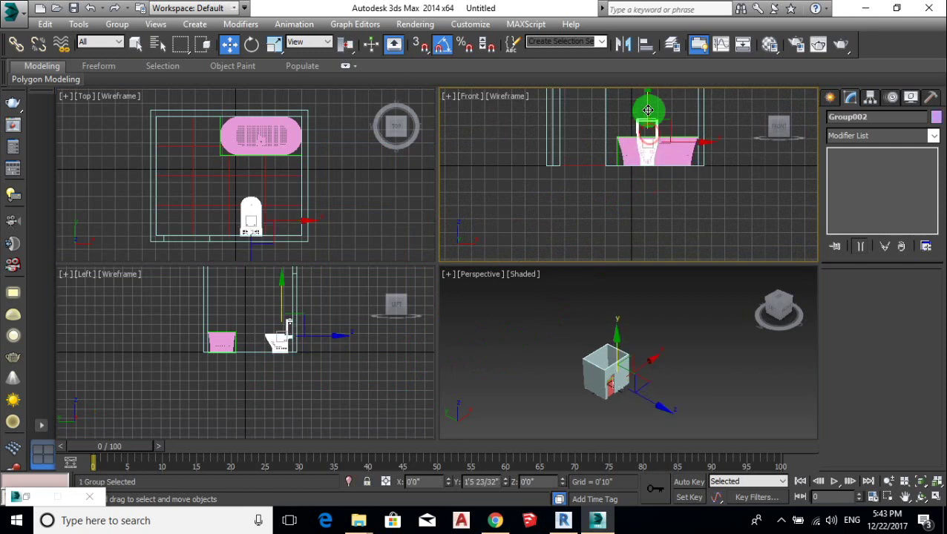
scroll(645, 115, up, 3)
scroll(644, 120, up, 1)
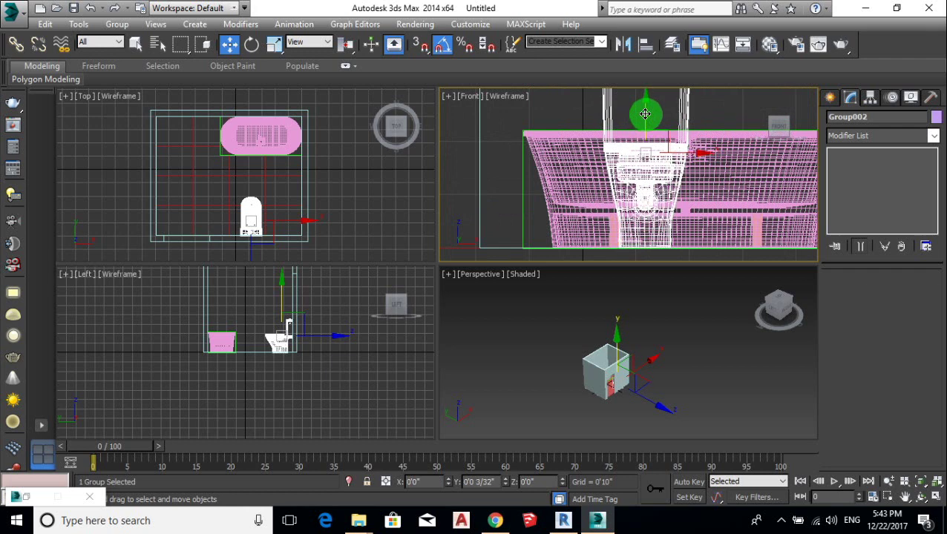
- Isolate the toilet with Alt+Q and maximize the Perspective view
click(601, 333)
click(598, 358)
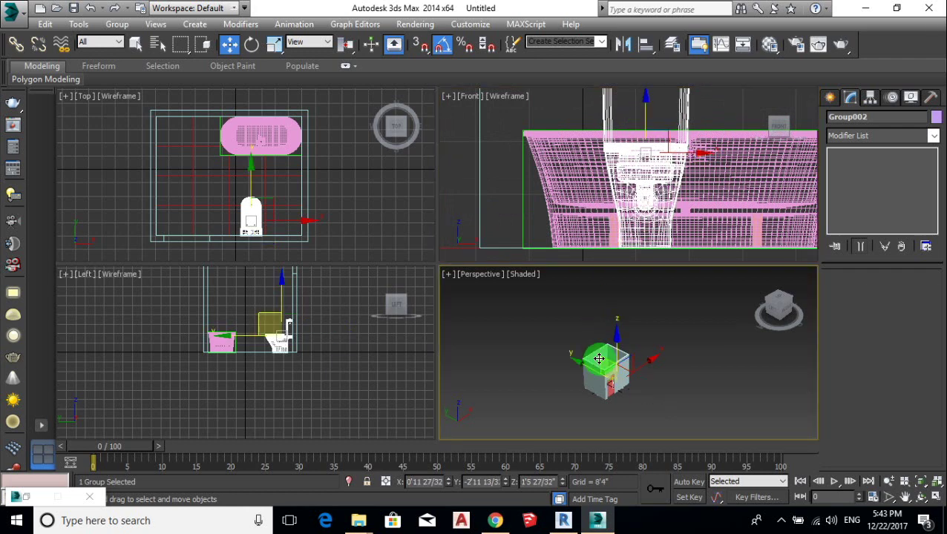
key(alt+q)
alt+middle_drag(613, 376, 737, 393)
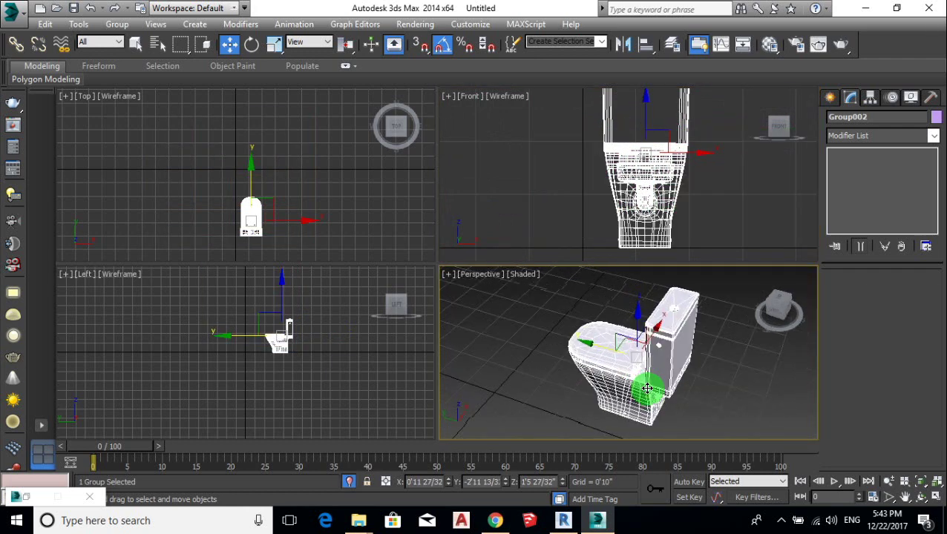
click(737, 393)
scroll(661, 371, up, 3)
scroll(647, 363, up, 1)
key(alt+w)
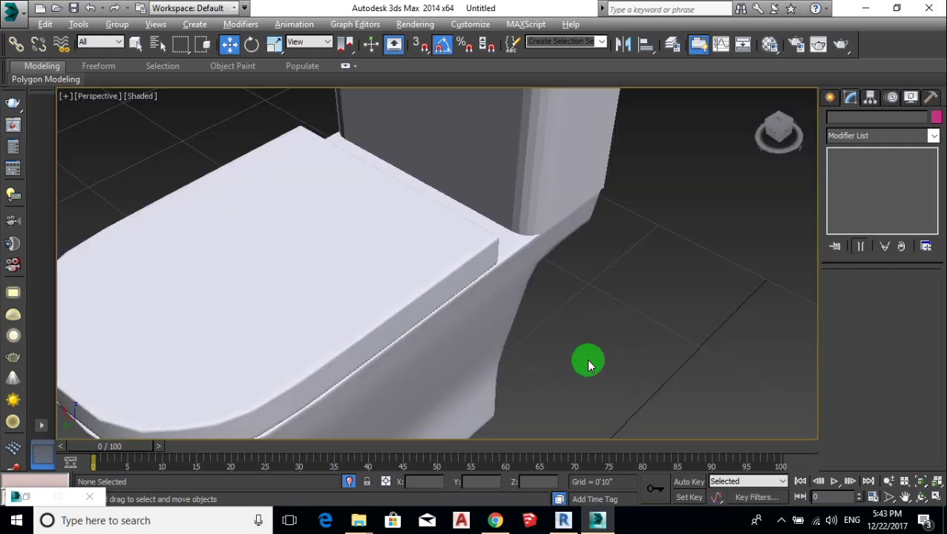
scroll(526, 310, up, 2)
scroll(526, 310, down, 4)
- Sample the toilet's 'Ceramiks y 2' material into the second slot, then exit isolation
key(m)
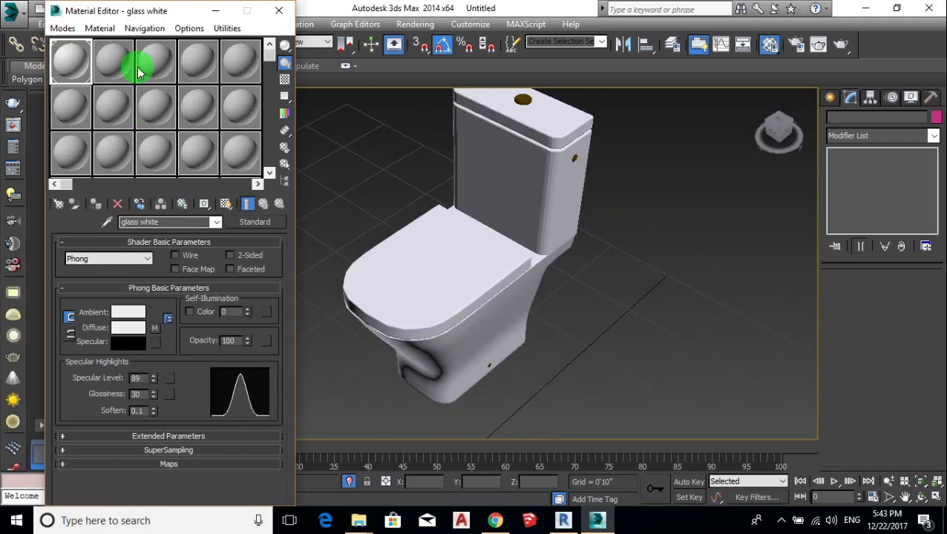
click(133, 69)
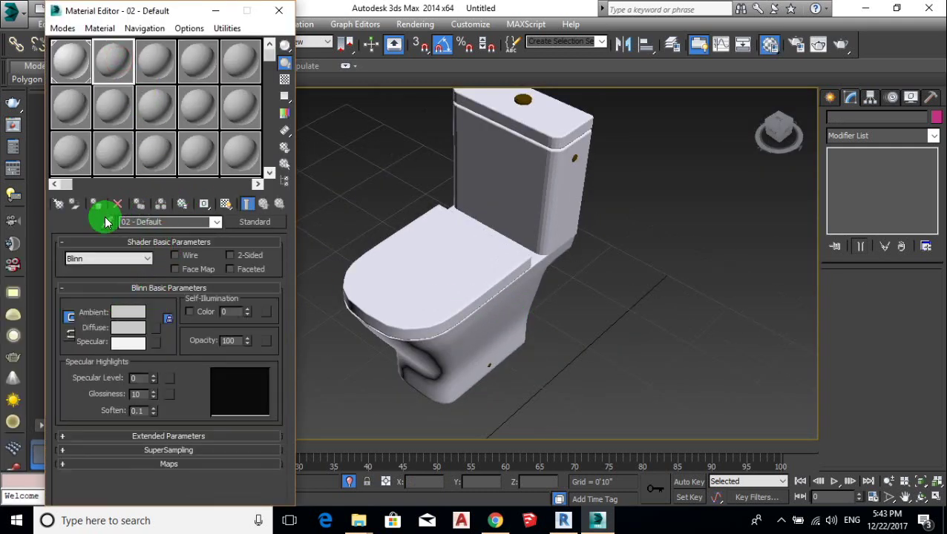
click(414, 258)
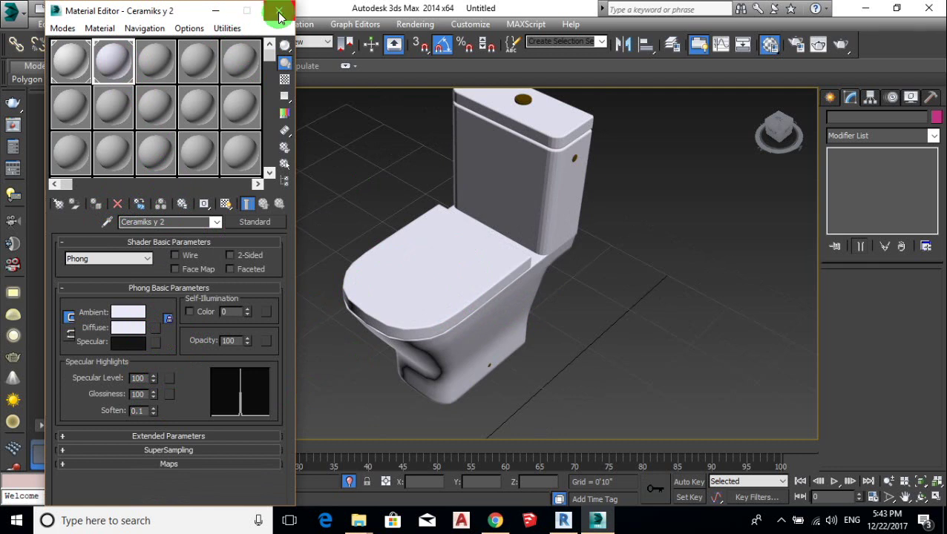
alt+middle_drag(459, 262, 482, 273)
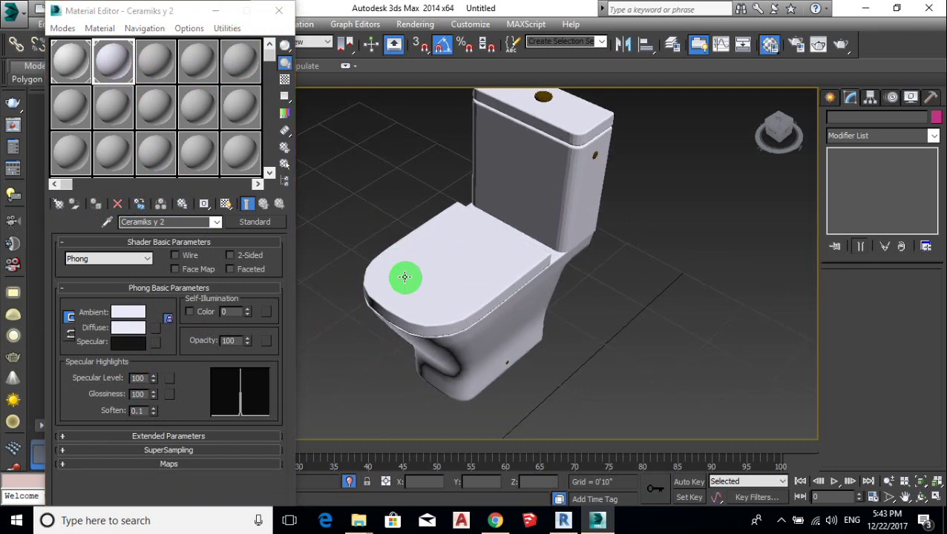
click(350, 481)
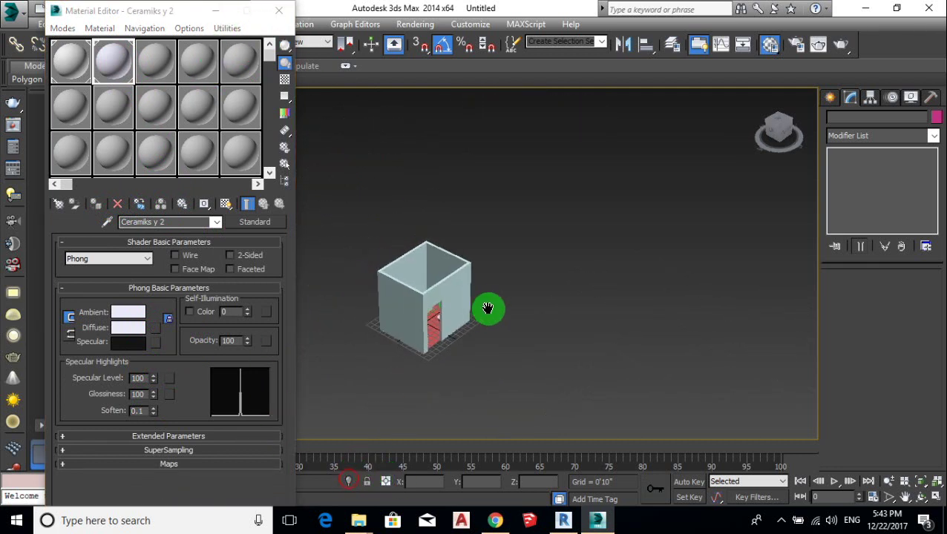
- Isolate the room outline Rectangle001 and maximize the Top view
click(444, 294)
key(alt+q)
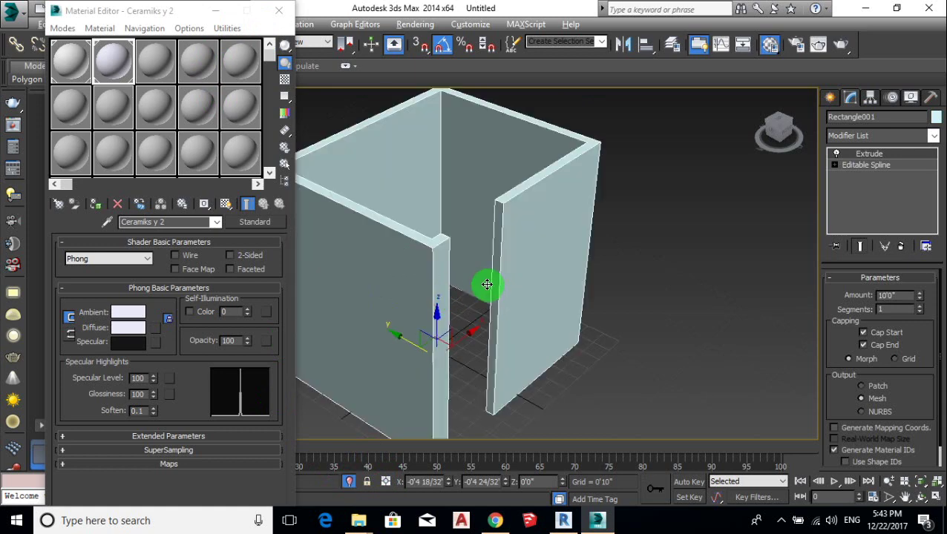
key(alt+w)
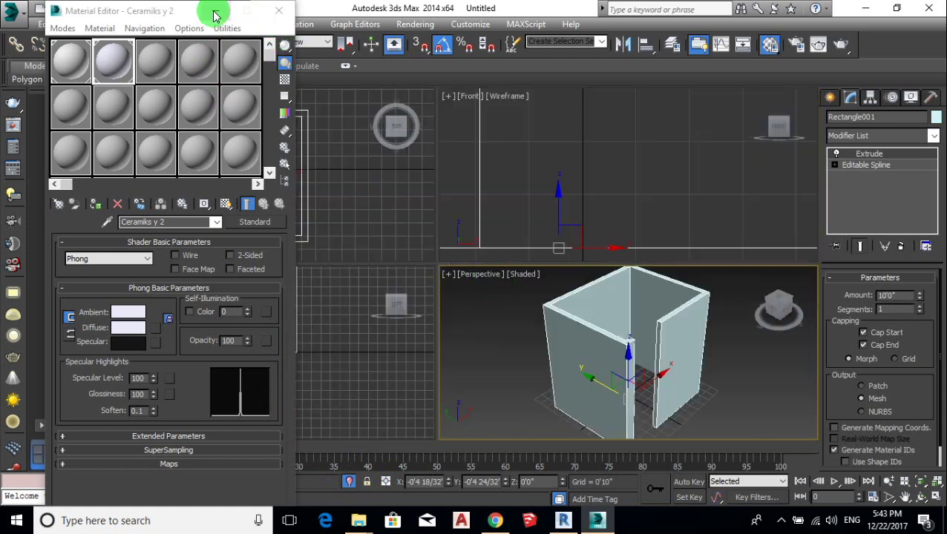
click(215, 10)
key(alt+w)
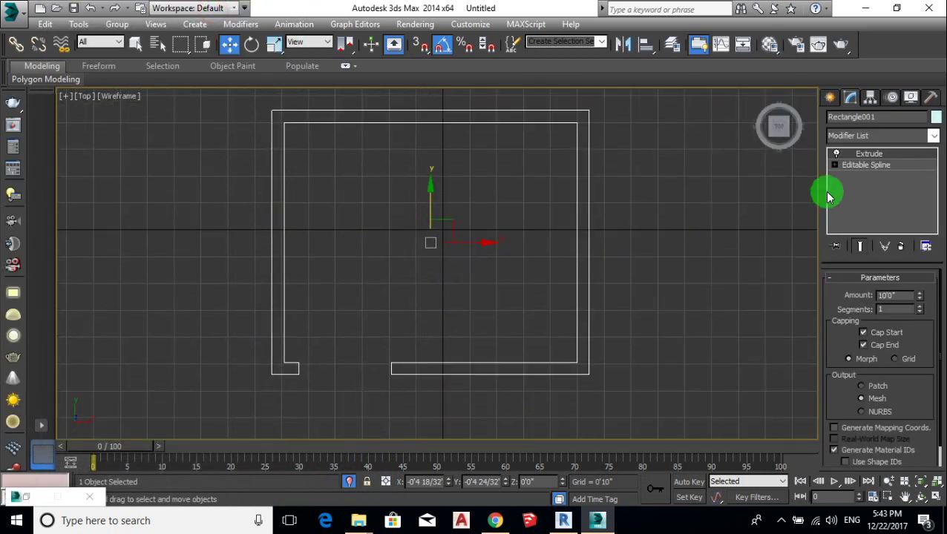
- Select the four inner wall segments and Shift-copy them off to the right
click(861, 187)
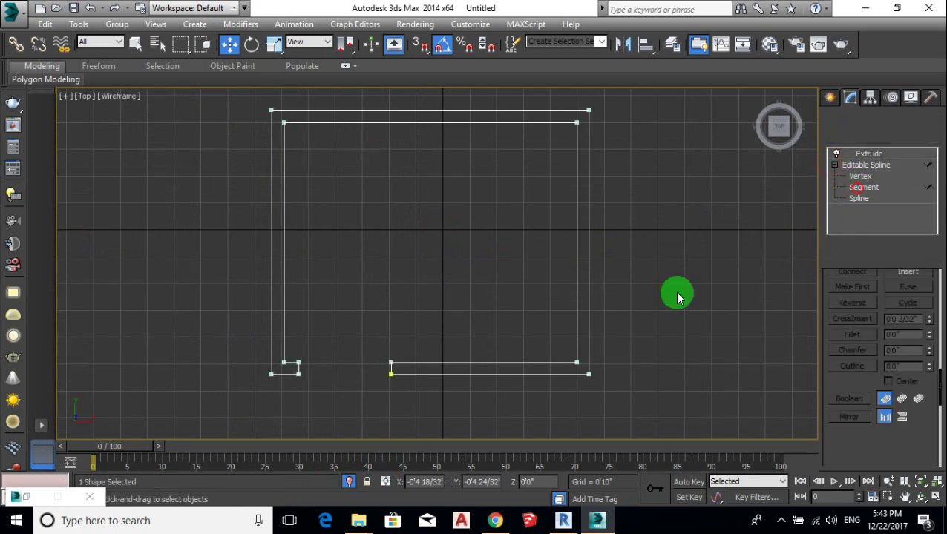
click(543, 363)
ctrl+click(577, 308)
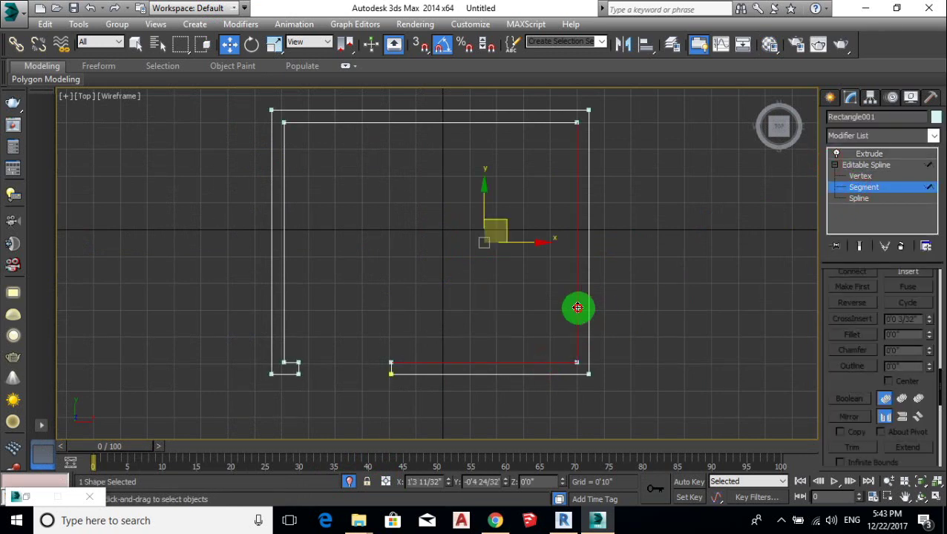
ctrl+click(486, 123)
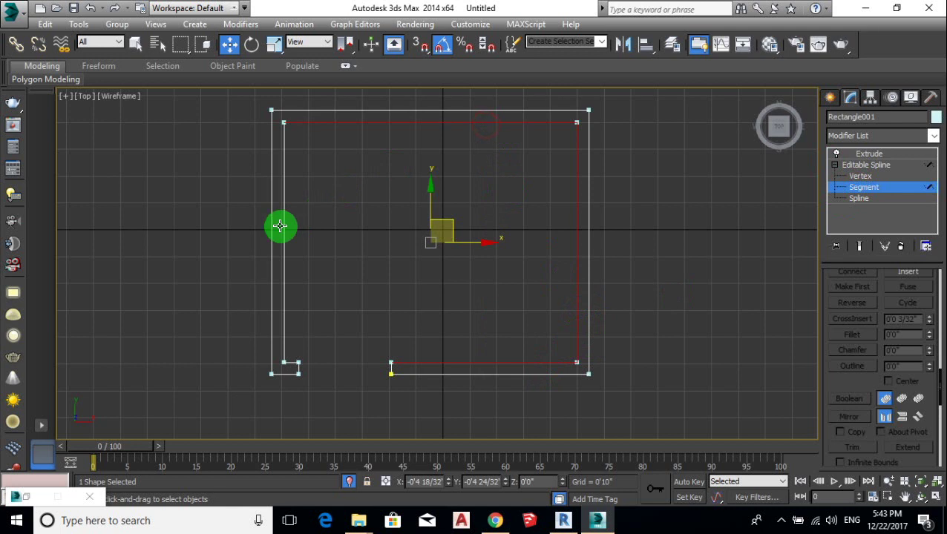
ctrl+click(281, 226)
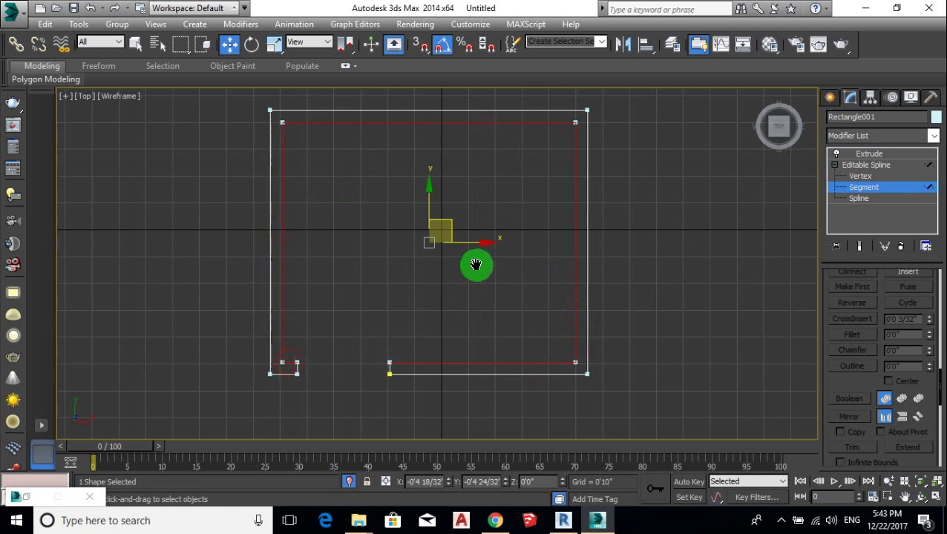
middle_drag(481, 253, 431, 265)
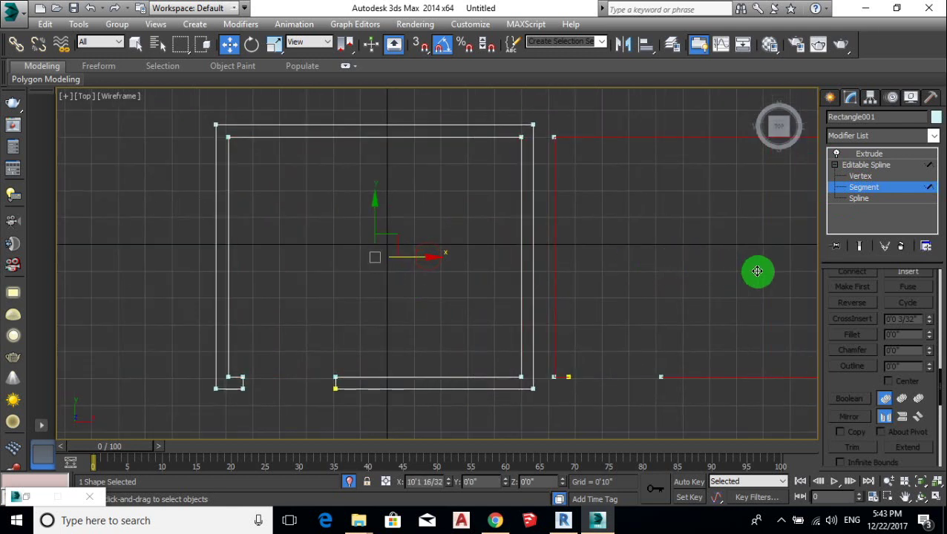
shift+drag(428, 255, 758, 257)
- Detach the copied segments as a new shape named 'till'
middle_drag(656, 343, 461, 334)
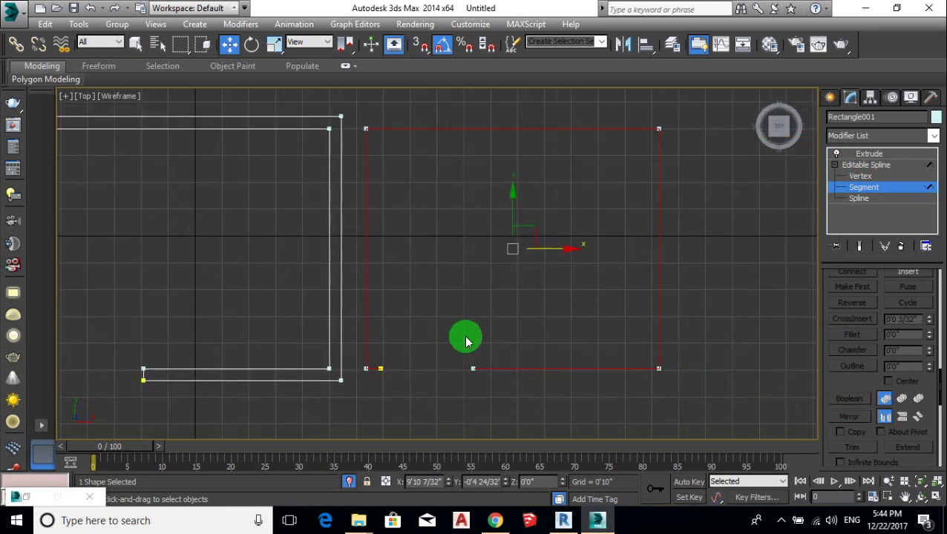
scroll(549, 339, down, 2)
middle_drag(549, 338, 593, 307)
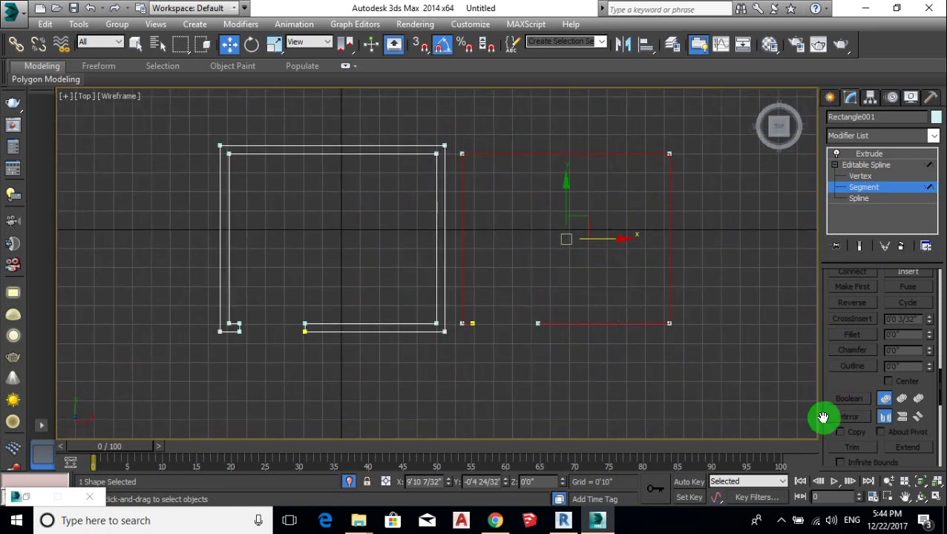
mouse_move(823, 417)
mouse_down()
mouse_move(803, 182)
mouse_move(792, 186)
mouse_up()
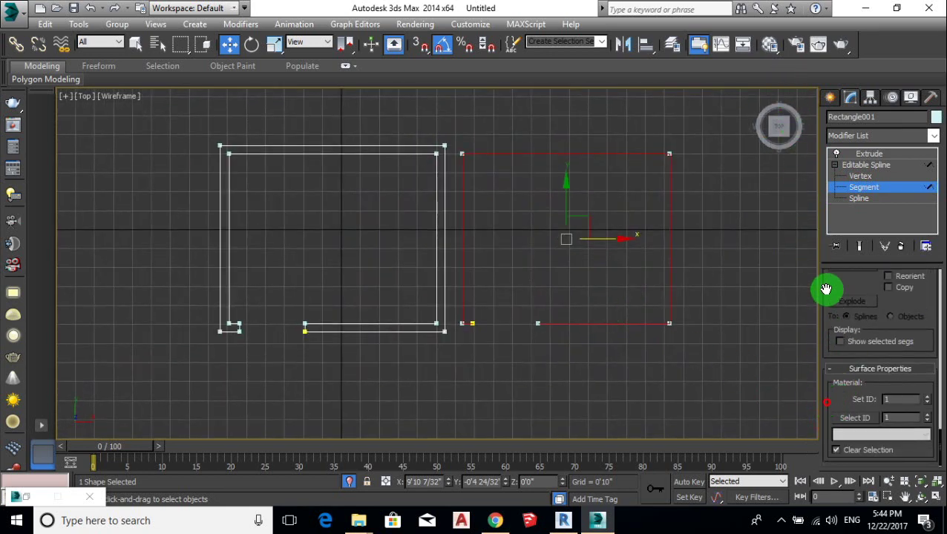
drag(826, 288, 852, 422)
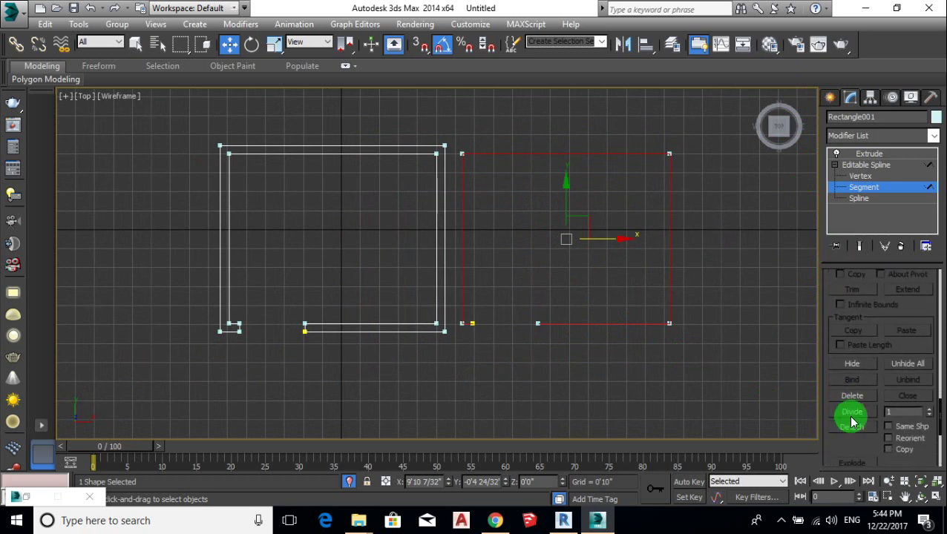
click(852, 428)
text(til)
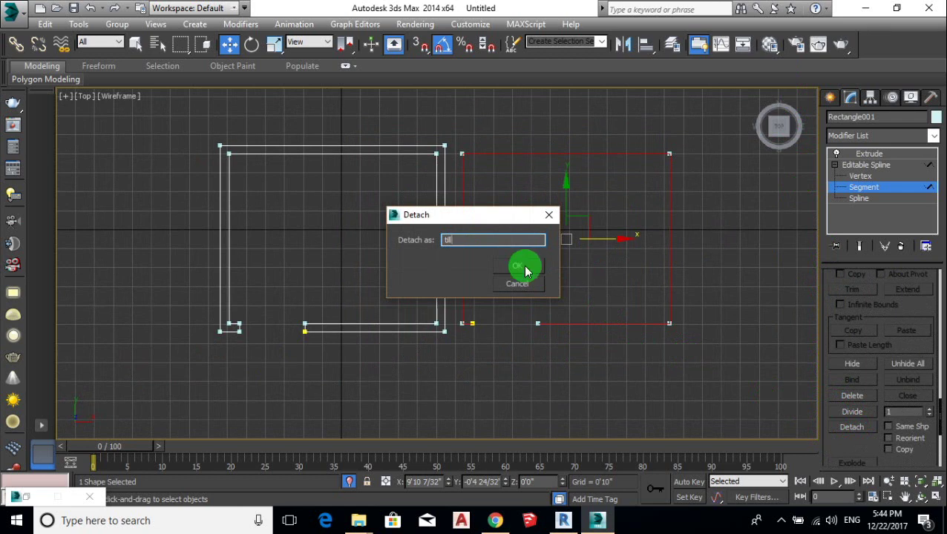
click(519, 266)
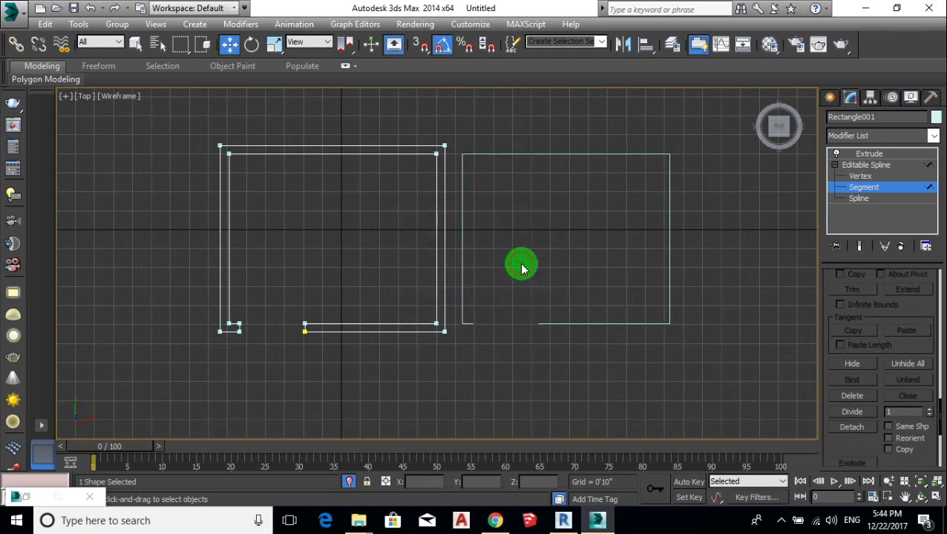
- Apply an Outline offset to the wall spline in Spline sub-object mode
click(848, 418)
key(3)
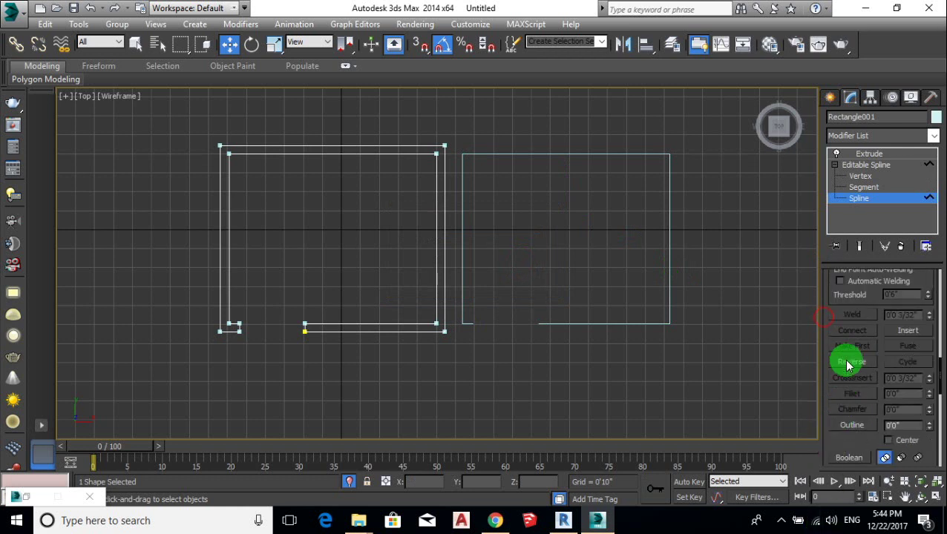
click(840, 428)
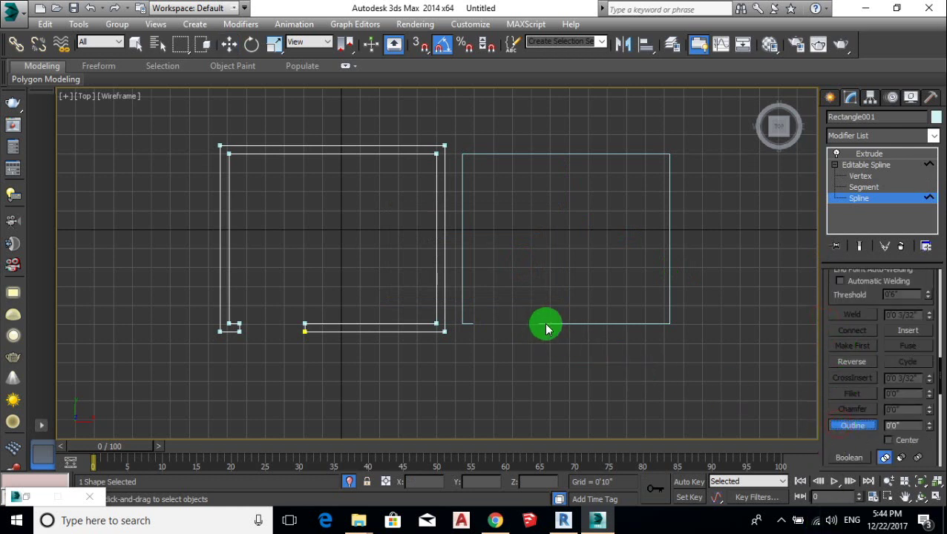
drag(903, 424, 820, 424)
text(1)
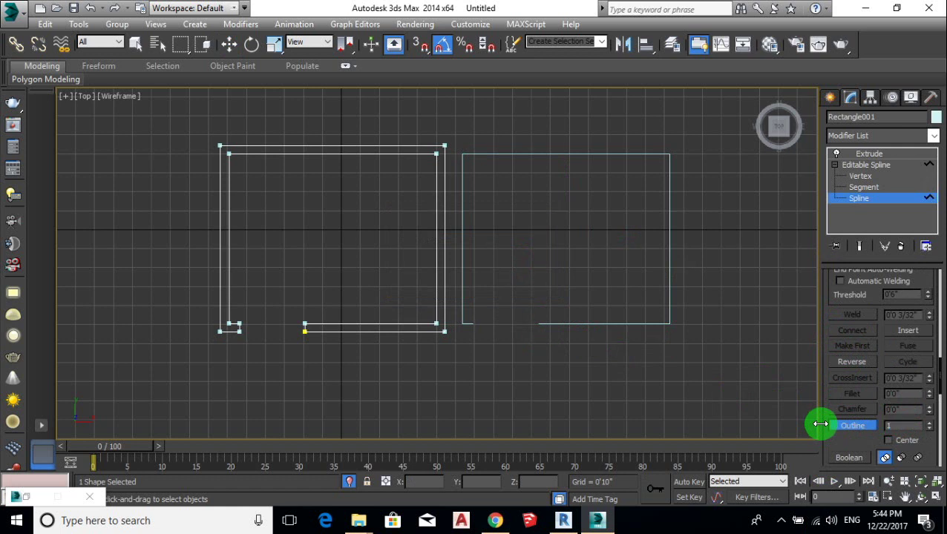
key(Return)
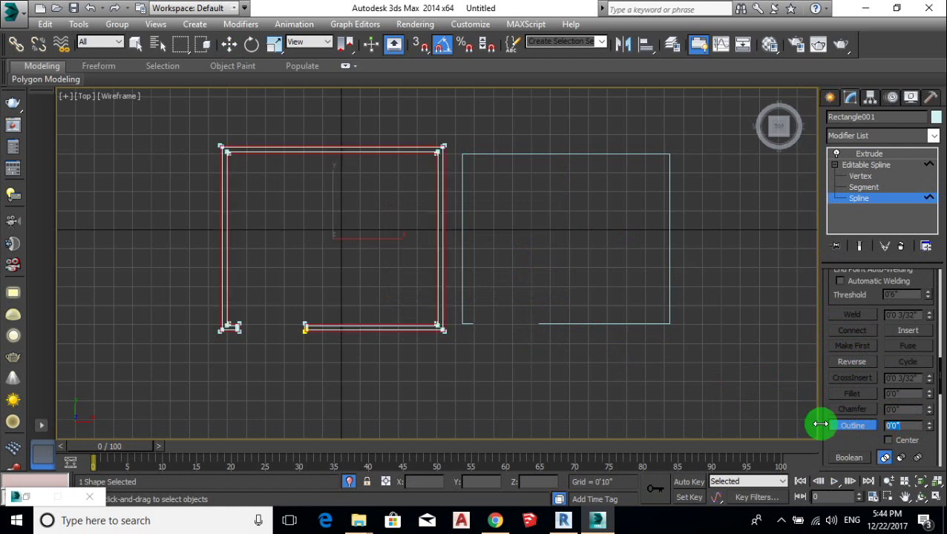
click(885, 199)
key(w)
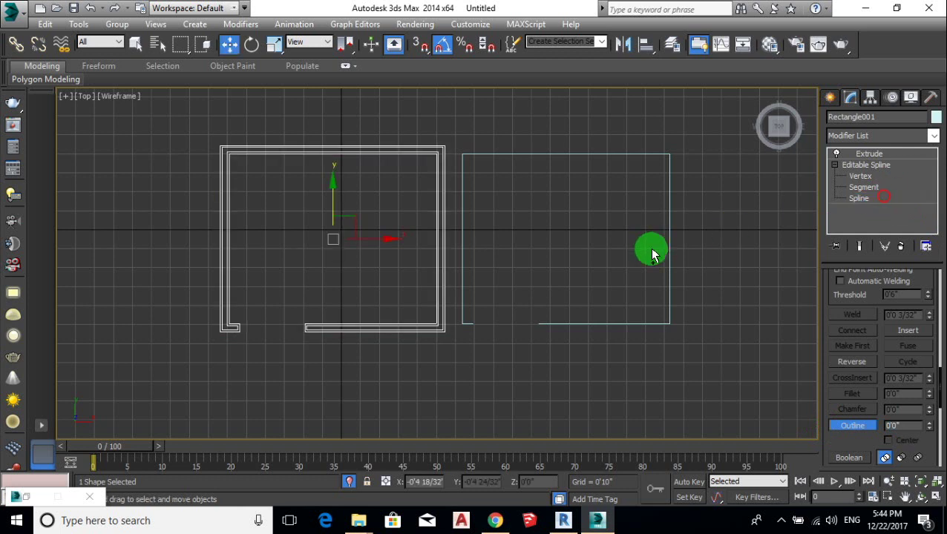
- Give the 'till' shape's right spline a thin outline thickness
click(600, 323)
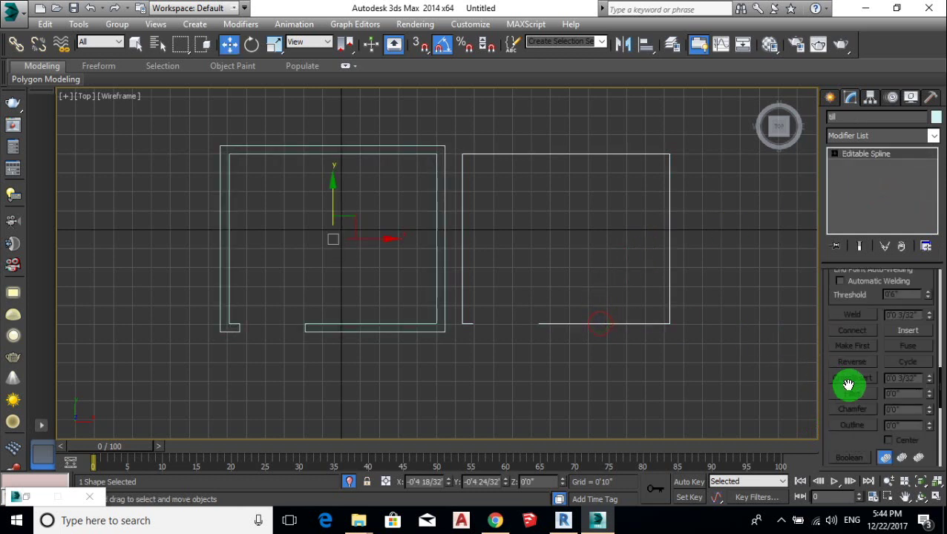
click(845, 204)
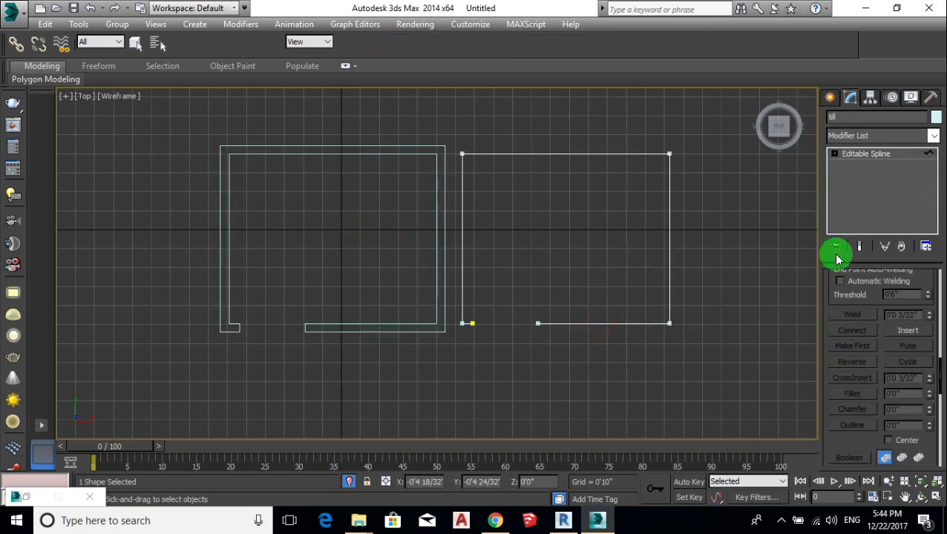
click(852, 426)
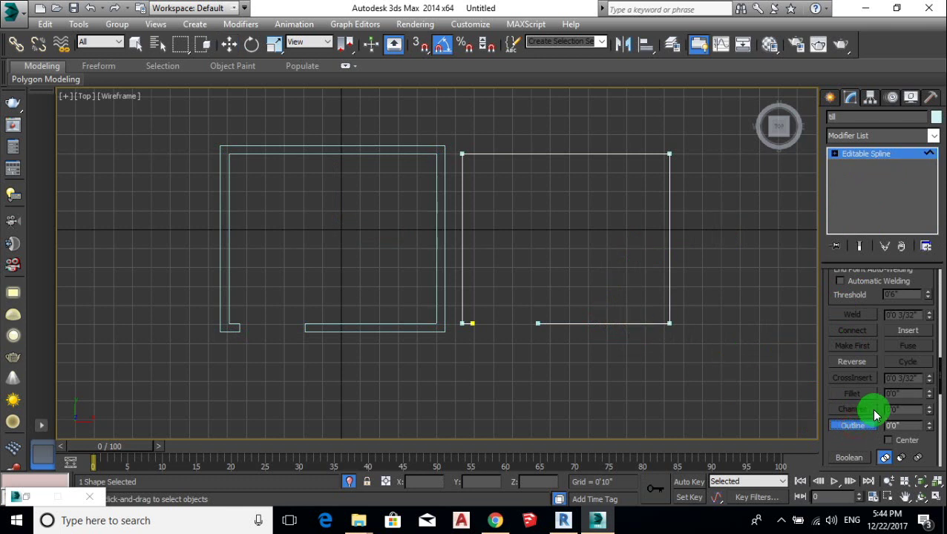
click(917, 426)
text(1)
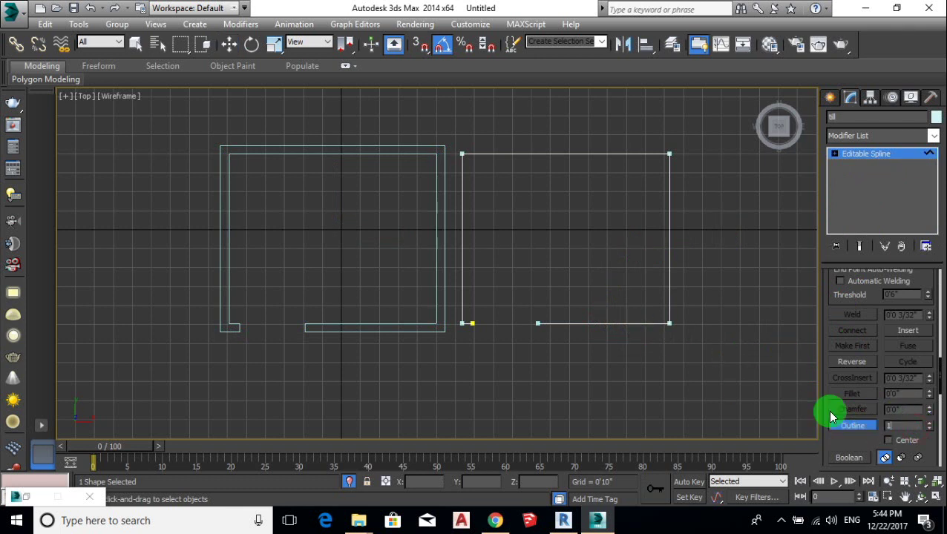
key(Return)
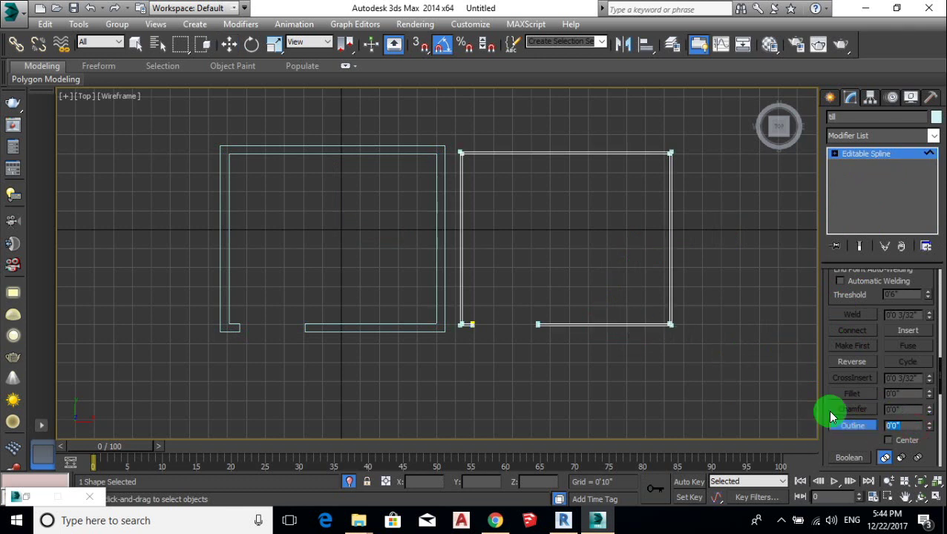
key(ctrl+z)
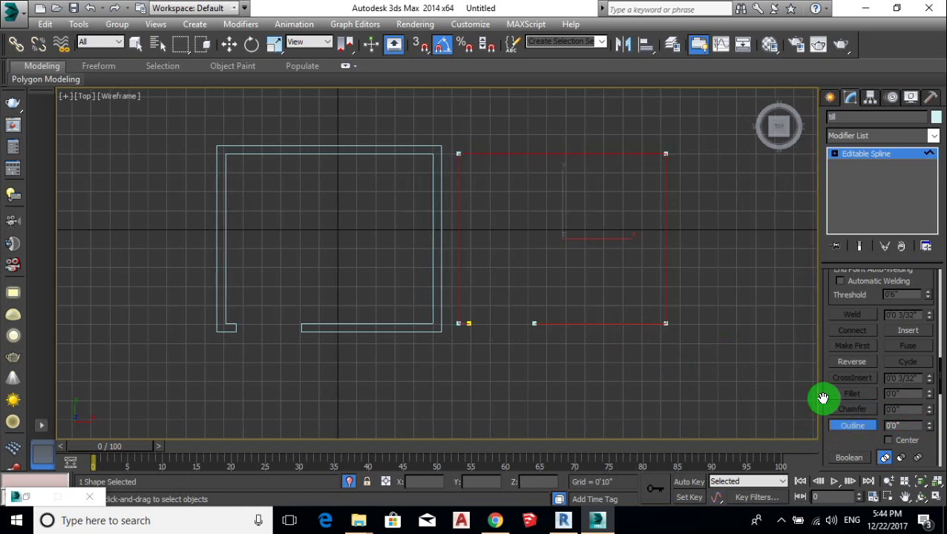
click(902, 426)
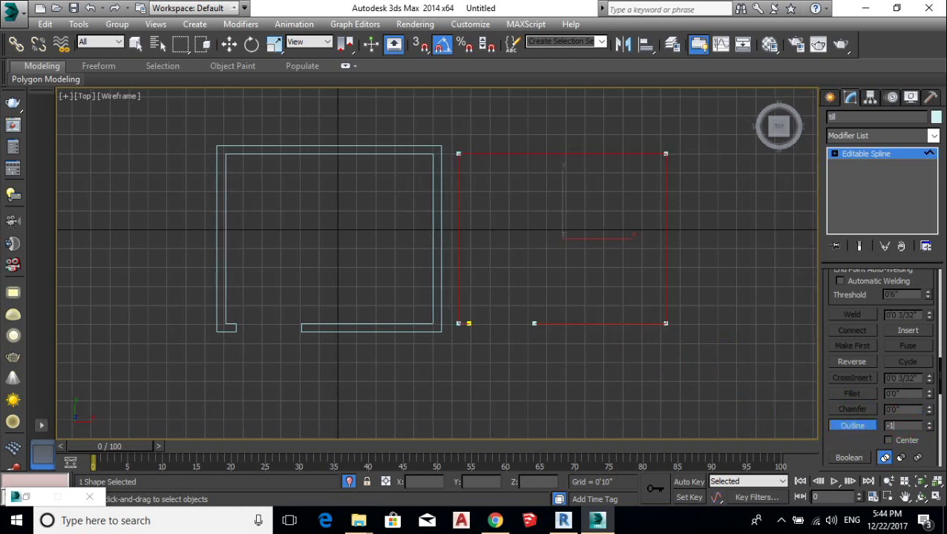
scroll(761, 394, down, 2)
click(879, 154)
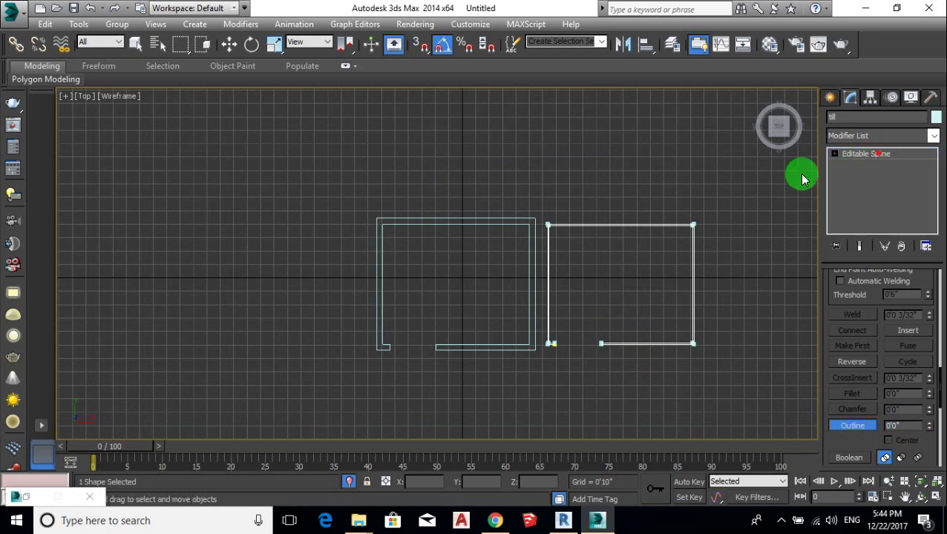
- Add an Extrude modifier to the 'till' shape with Amount 7'0"
key(w)
scroll(613, 188, up, 2)
click(883, 135)
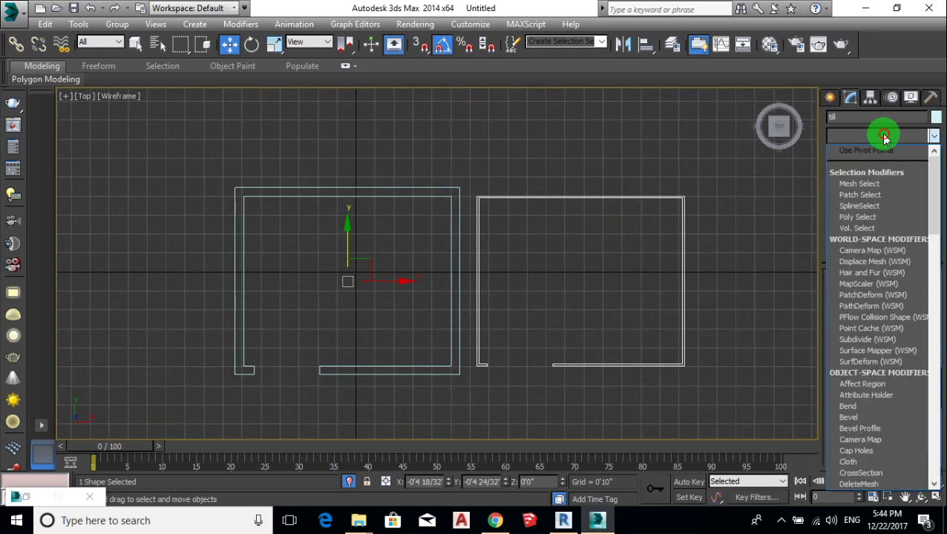
key(e)
click(874, 204)
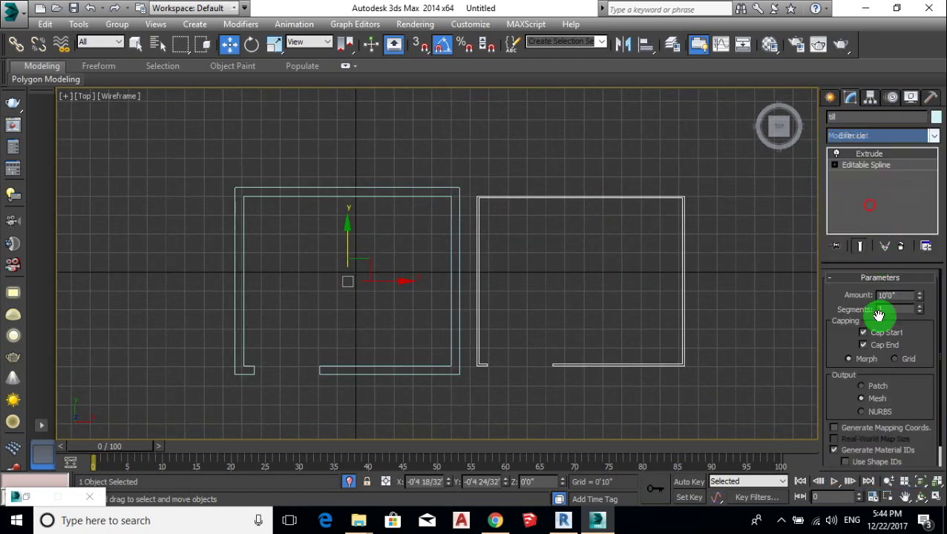
double_click(912, 294)
text(7)
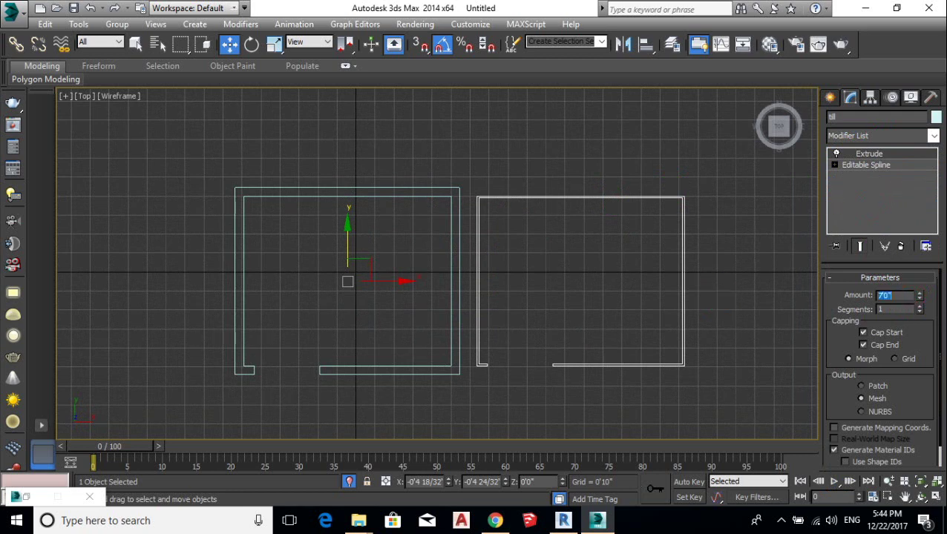
middle_drag(675, 301, 670, 301)
- Center the wall object's pivot using Affect Pivot Only and Center to Object
click(869, 98)
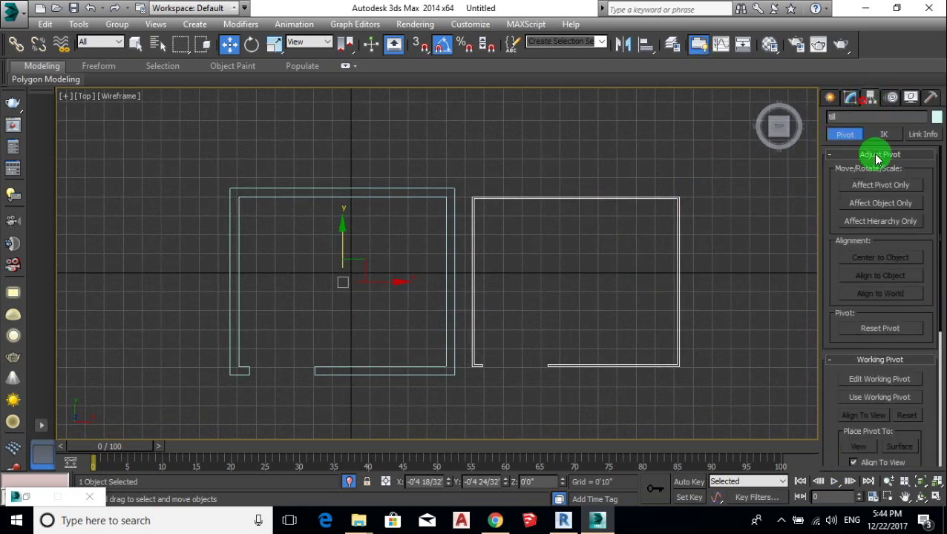
click(874, 185)
click(865, 255)
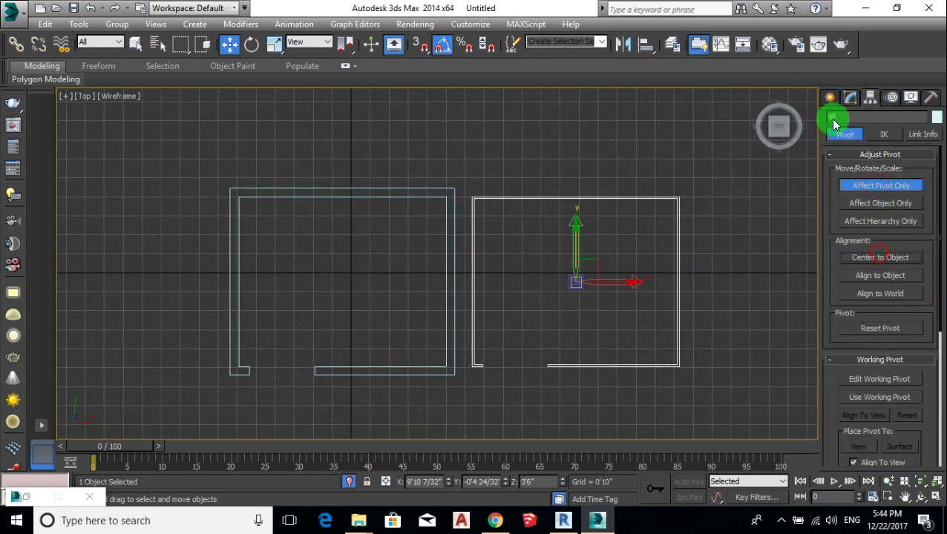
click(829, 98)
- Align the walls to the left outline on X and Y centres
click(641, 45)
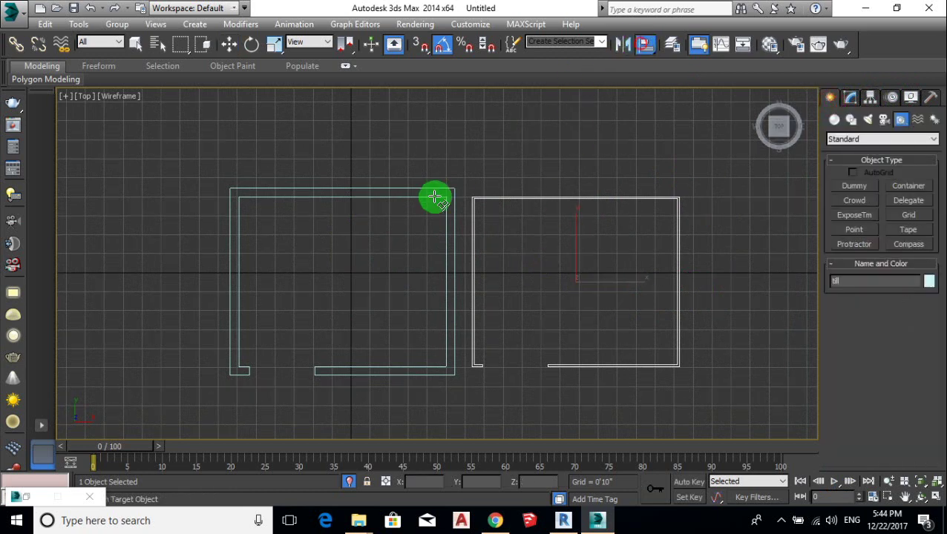
click(440, 196)
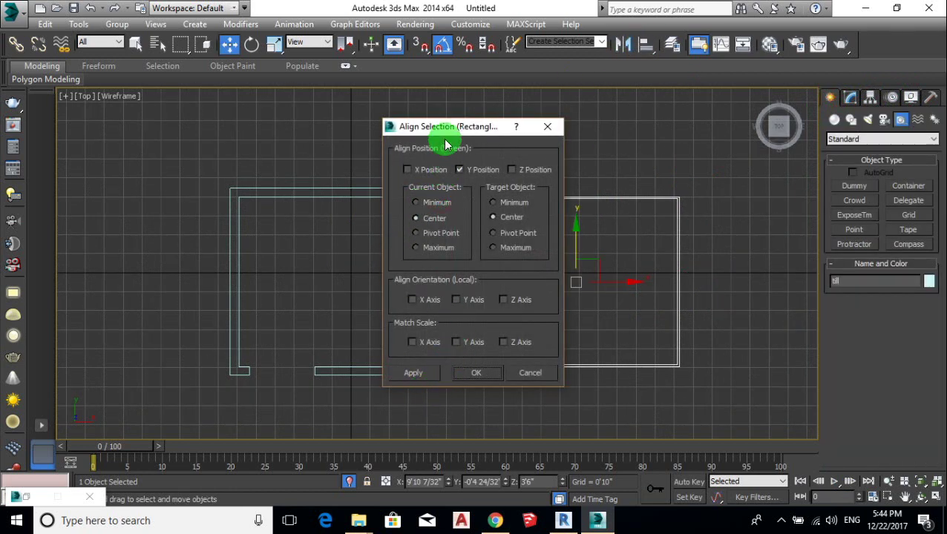
drag(445, 126, 593, 144)
click(567, 186)
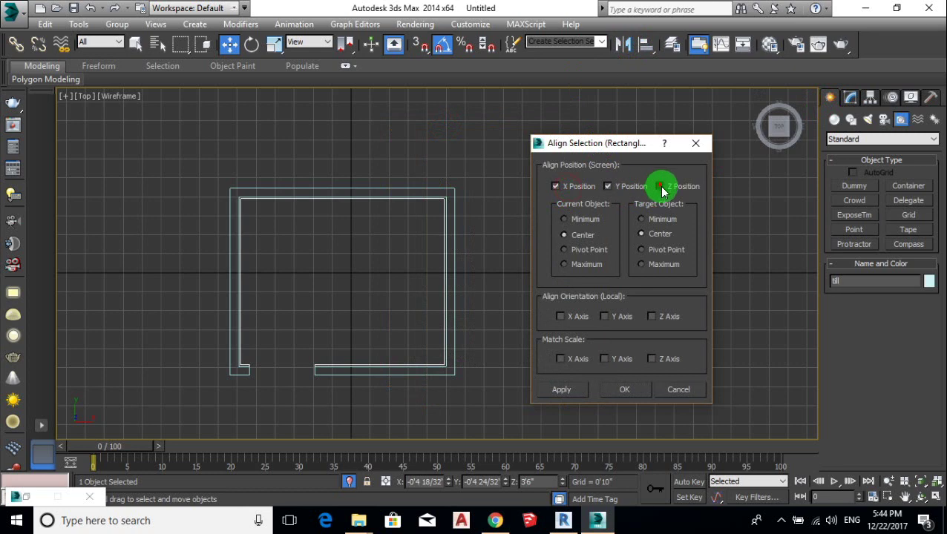
click(613, 388)
- In a maximized perspective view, convert the extruded 'till' walls to an Editable Poly
key(alt+w)
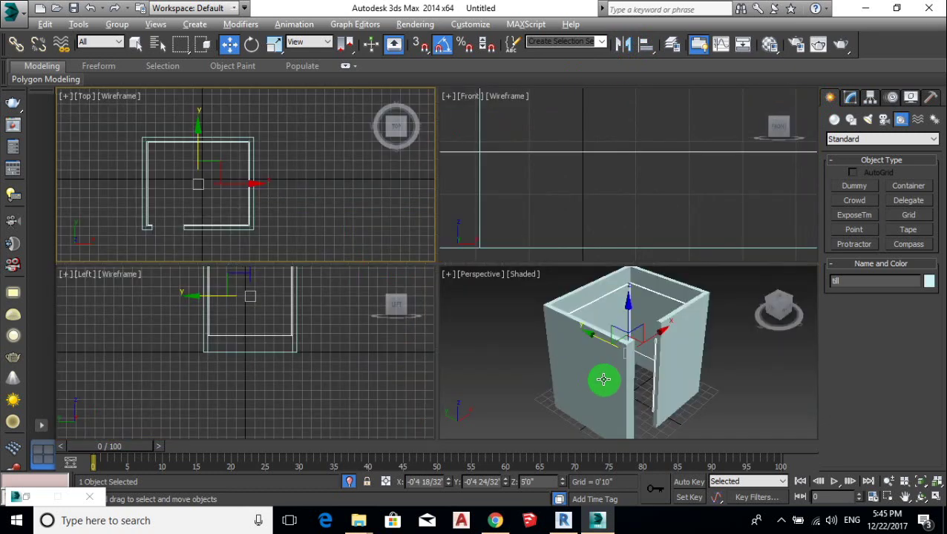
click(603, 379)
key(alt+w)
mouse_move(651, 319)
alt+middle_down()
mouse_move(701, 312)
mouse_move(769, 354)
mouse_move(754, 382)
mouse_move(528, 322)
mouse_move(515, 334)
alt+middle_up()
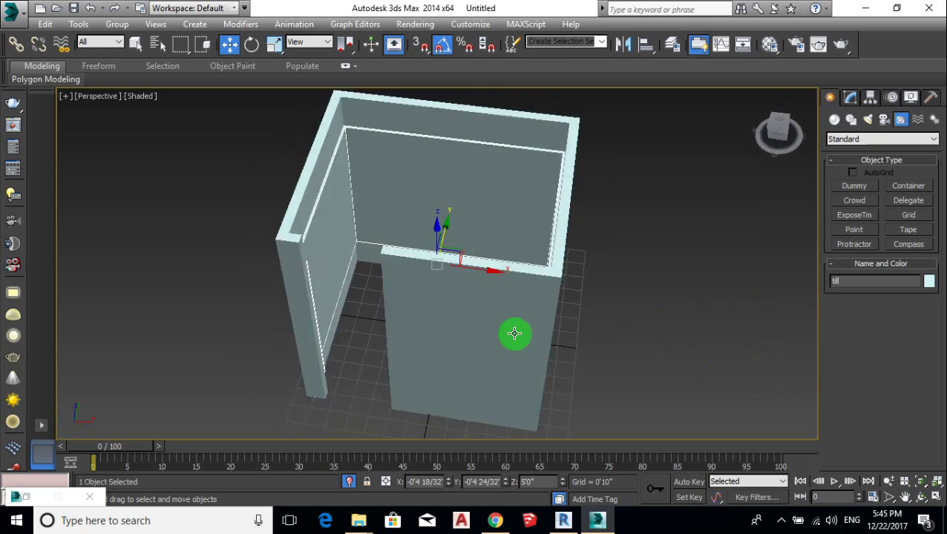
scroll(302, 239, up, 5)
alt+middle_drag(302, 239, 387, 266)
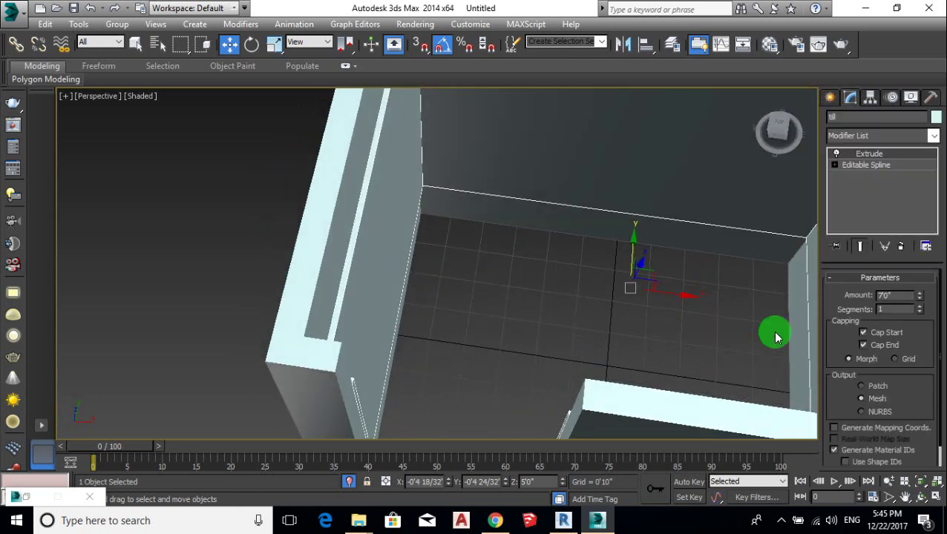
mouse_move(472, 285)
middle_down()
mouse_move(450, 300)
mouse_move(433, 361)
mouse_move(414, 309)
mouse_move(456, 296)
mouse_move(450, 316)
middle_up()
scroll(433, 361, down, 3)
scroll(414, 322, down, 3)
right_click(437, 267)
mouse_move(463, 392)
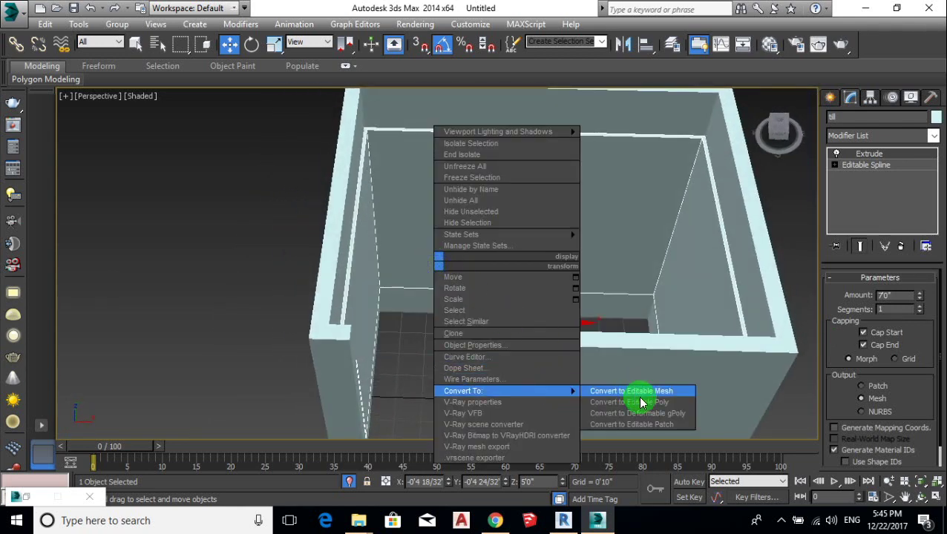
click(642, 402)
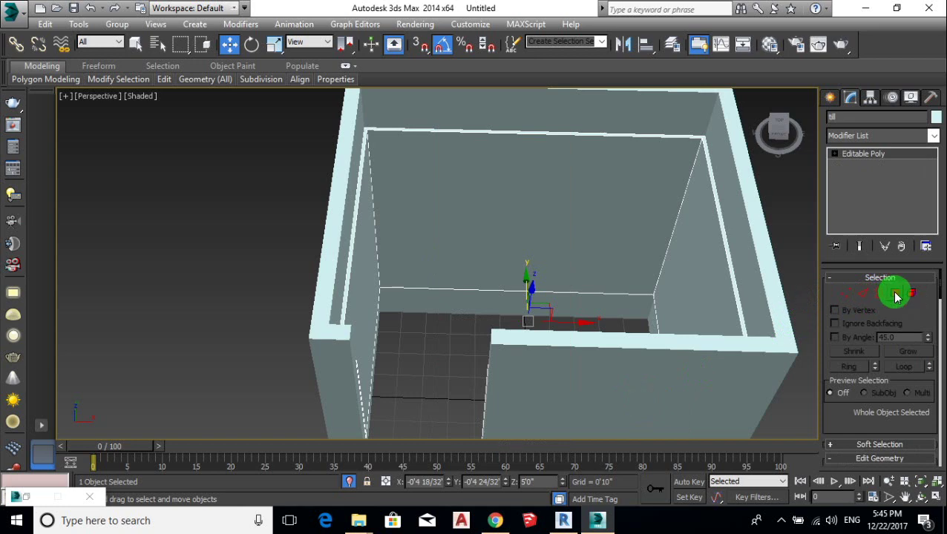
- In Polygon mode, nudge the right inner wall face along X and the next face along Y
click(896, 294)
click(672, 289)
drag(737, 326, 740, 326)
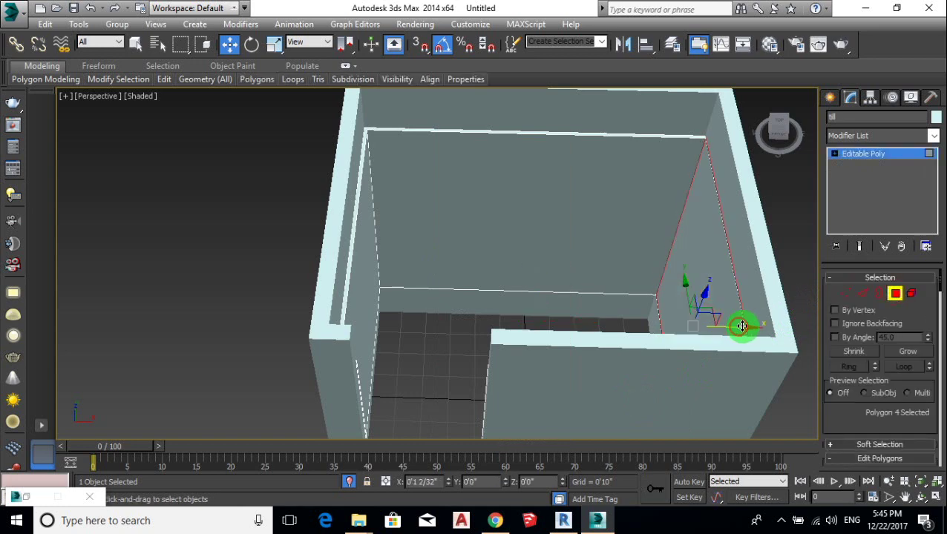
click(628, 219)
mouse_move(628, 219)
alt+middle_down()
mouse_move(635, 228)
mouse_move(545, 211)
alt+middle_up()
drag(491, 193, 490, 191)
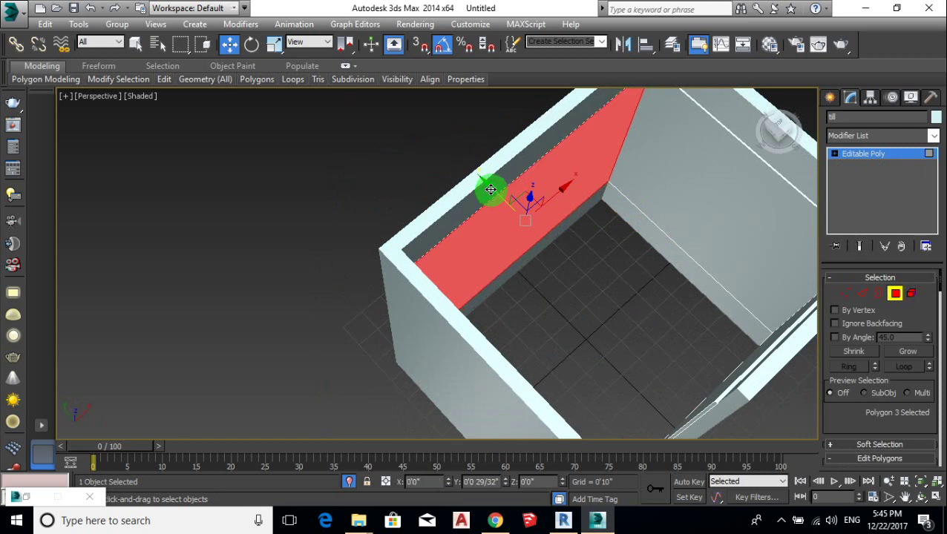
- Nudge the left, far and thin end wall faces slightly along X and Y
mouse_move(489, 191)
alt+middle_down()
mouse_move(439, 275)
mouse_move(374, 225)
mouse_move(397, 248)
alt+middle_up()
click(397, 248)
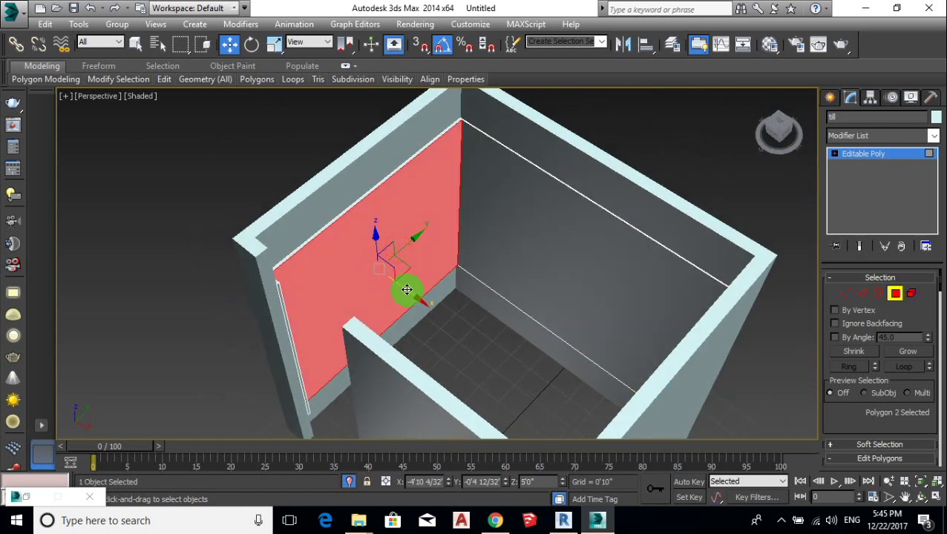
drag(405, 290, 409, 286)
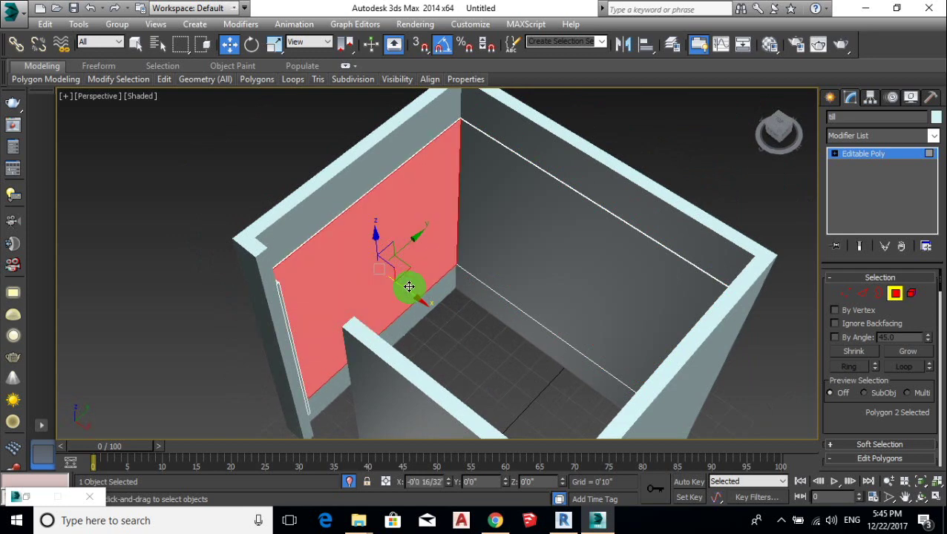
mouse_move(426, 307)
alt+middle_down()
mouse_move(323, 319)
mouse_move(456, 344)
mouse_move(355, 331)
alt+middle_up()
click(355, 331)
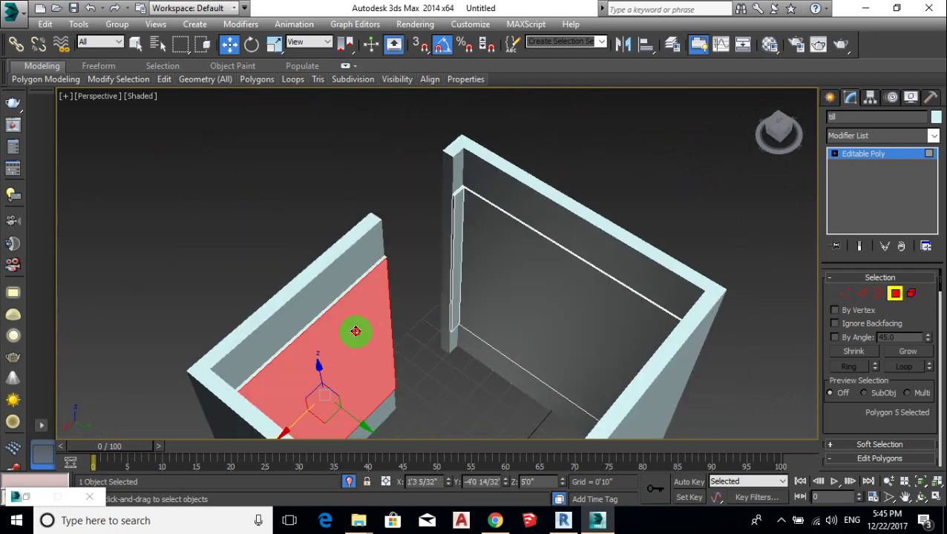
drag(363, 425, 364, 424)
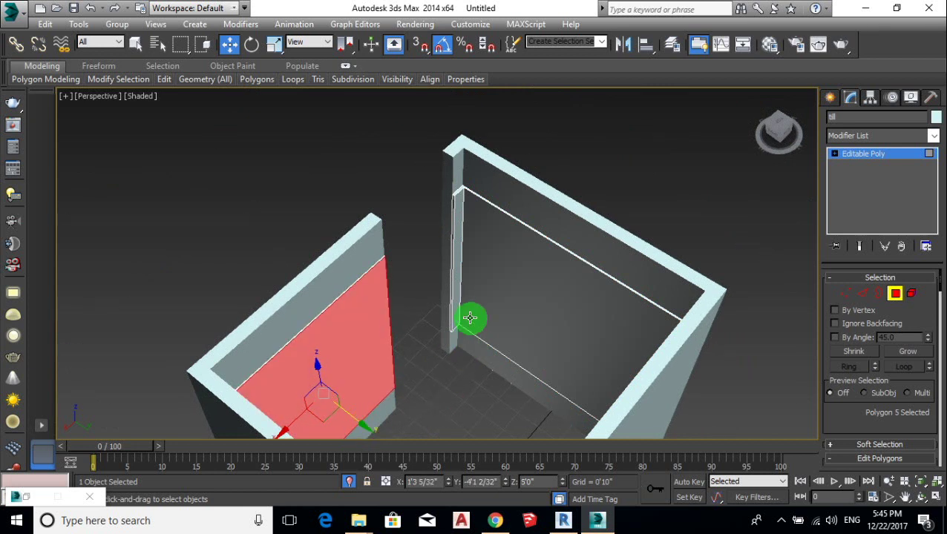
click(456, 292)
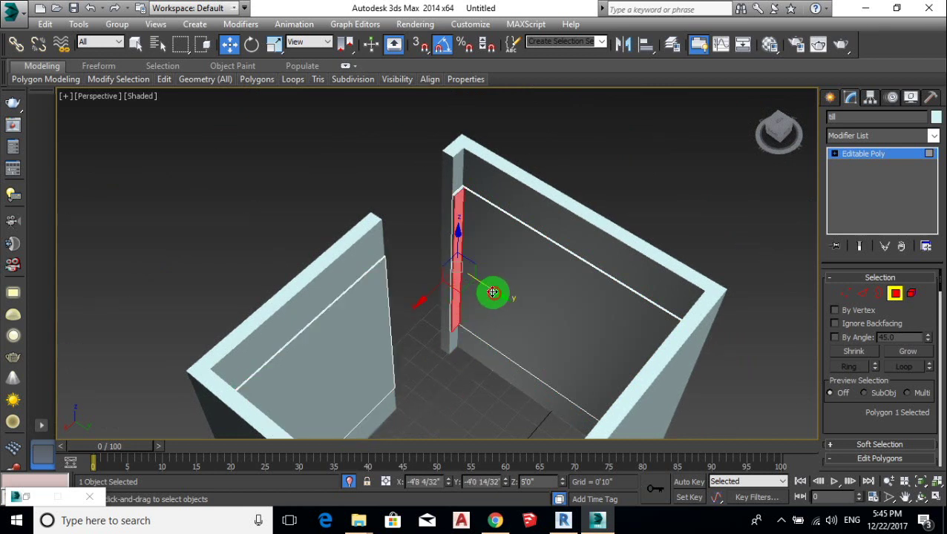
drag(493, 292, 493, 291)
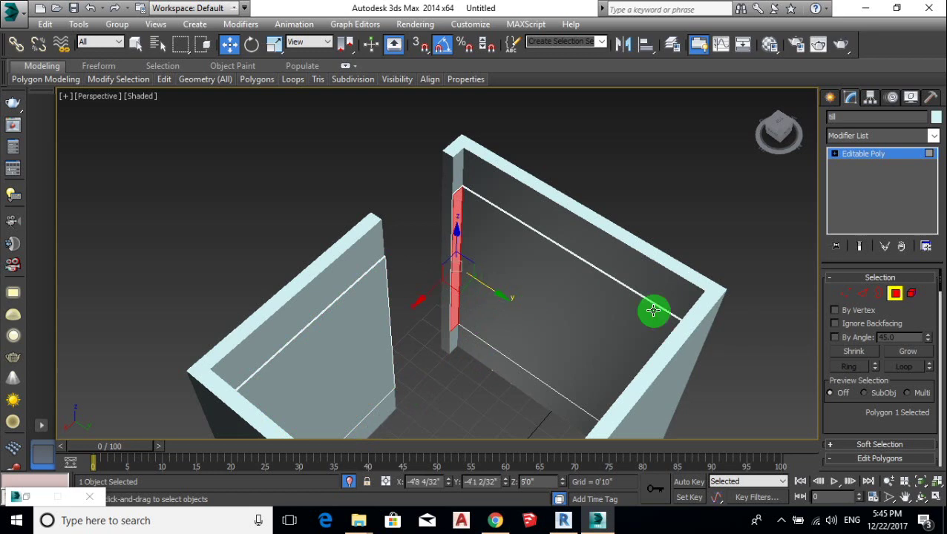
click(878, 293)
- Exit sub-object mode, zero the walls' Z to 0'0", then raise them in Front view onto the ground
alt+middle_drag(519, 362, 564, 354)
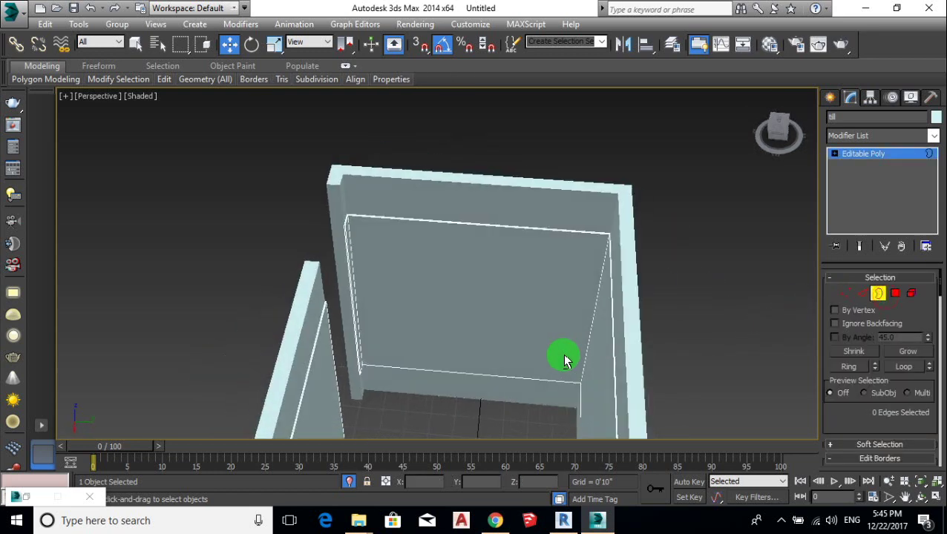
click(879, 293)
alt+middle_drag(670, 332, 609, 311)
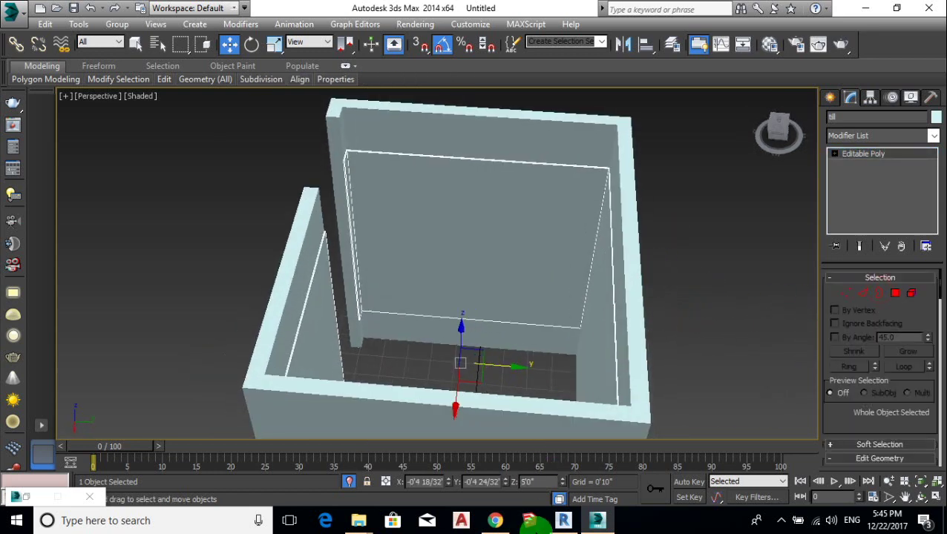
right_click(562, 481)
mouse_move(490, 363)
alt+middle_down()
mouse_move(516, 388)
mouse_move(618, 332)
mouse_move(543, 162)
mouse_move(533, 294)
mouse_move(514, 256)
alt+middle_up()
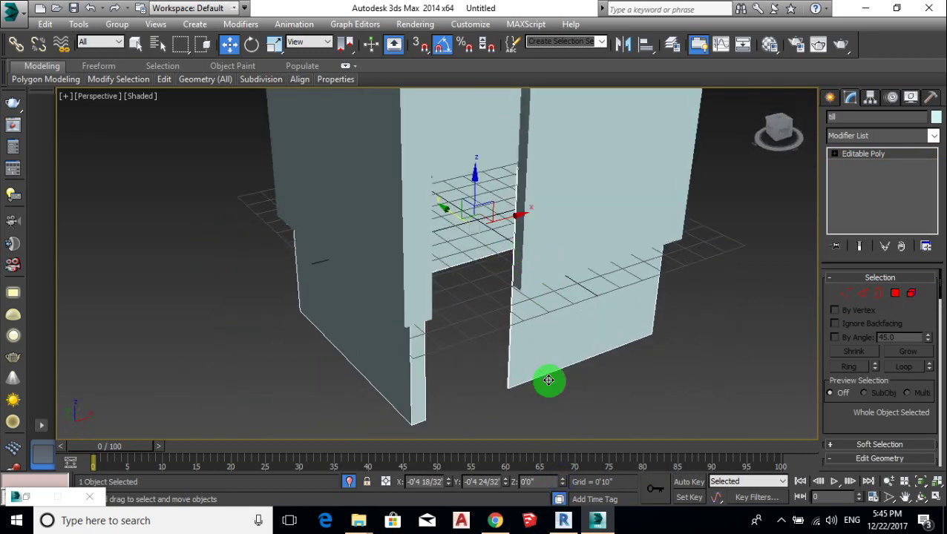
key(f)
middle_drag(460, 326, 516, 366)
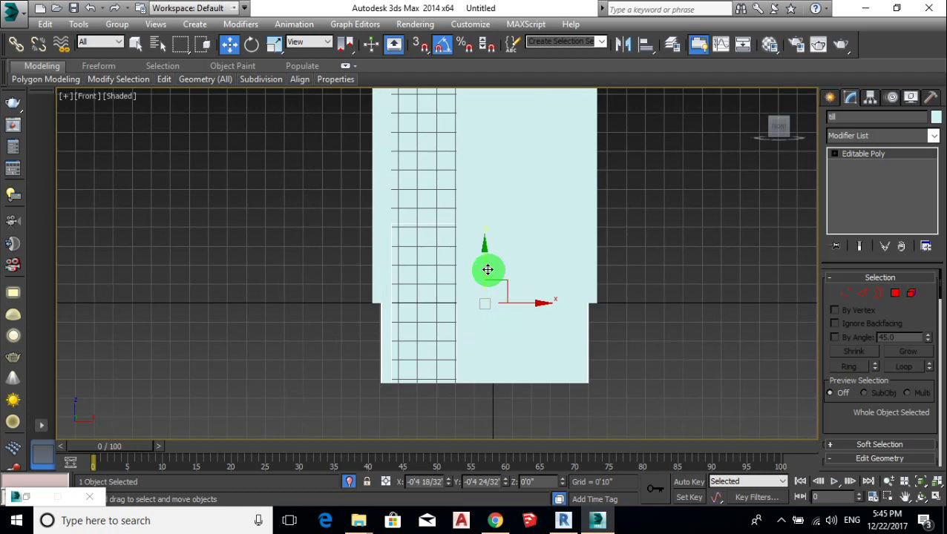
drag(487, 265, 485, 185)
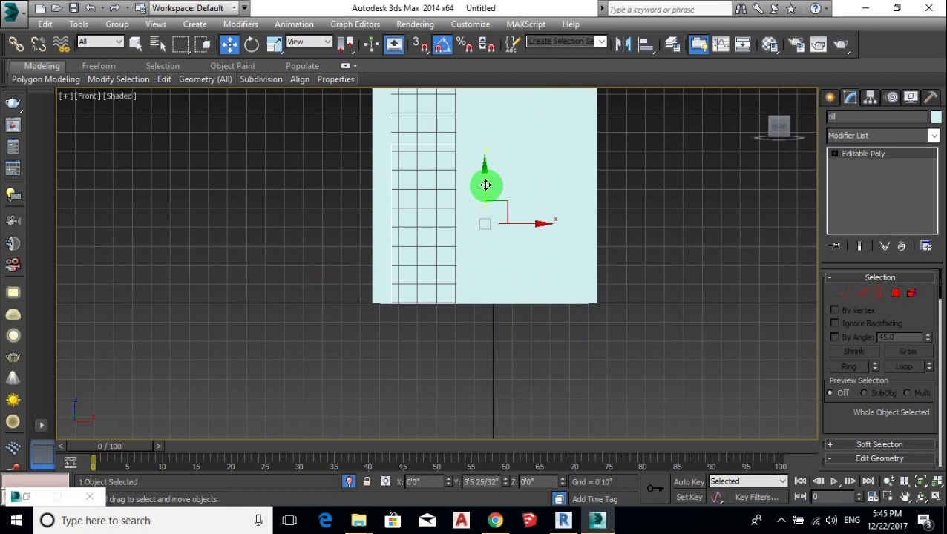
drag(484, 184, 486, 230)
- In a maximized Perspective view, select the four inner wall polygons, then switch to Chrome
key(alt+w)
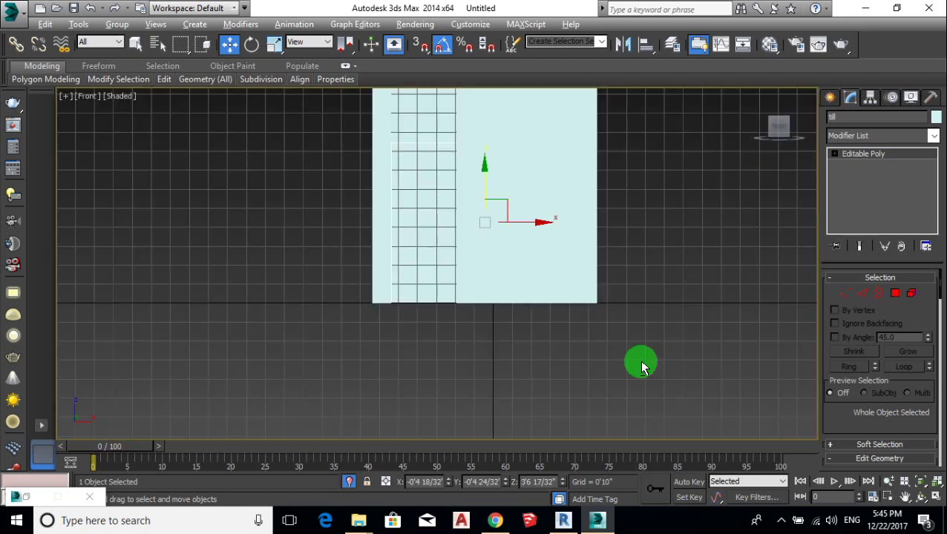
key(p)
mouse_move(502, 352)
alt+middle_down()
mouse_move(529, 391)
mouse_move(533, 379)
mouse_move(641, 378)
mouse_move(688, 401)
mouse_move(573, 372)
mouse_move(515, 342)
mouse_move(553, 393)
alt+middle_up()
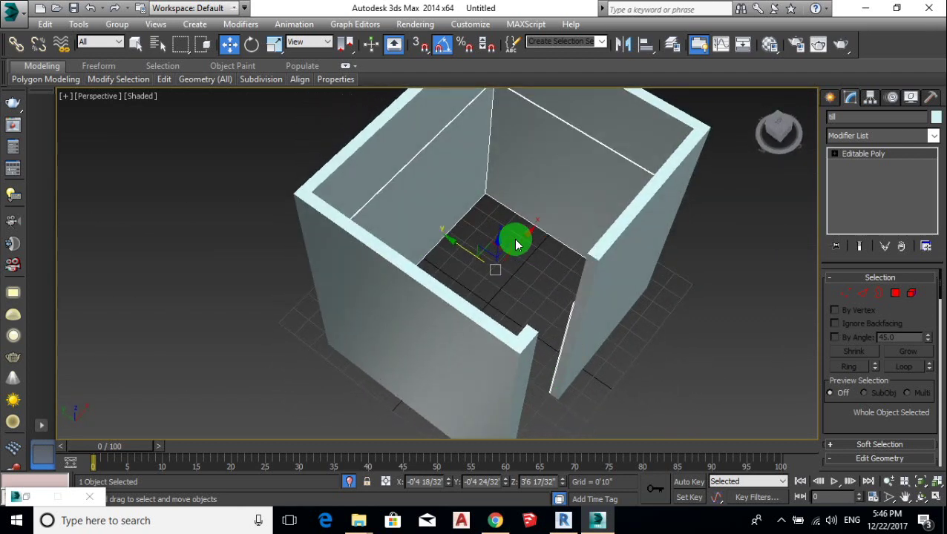
click(895, 293)
click(576, 169)
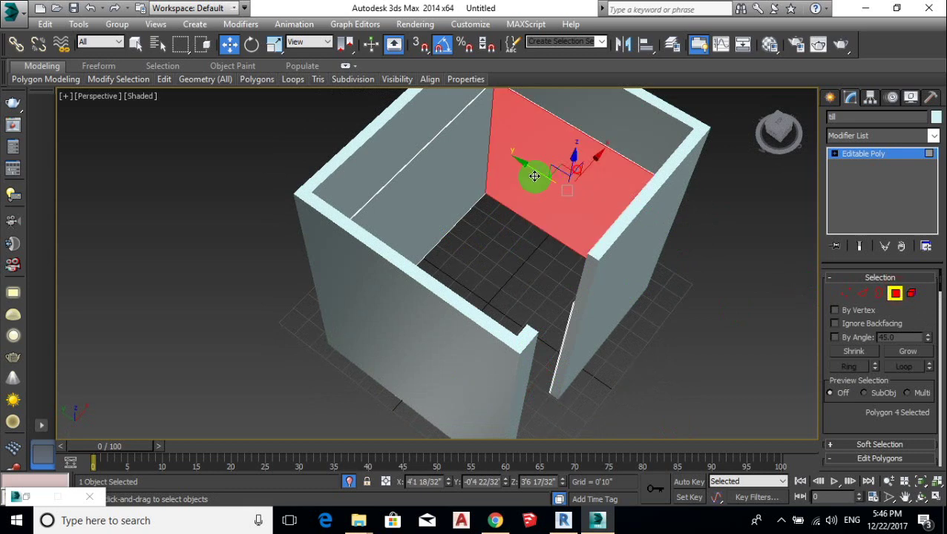
ctrl+click(471, 171)
mouse_move(470, 170)
alt+middle_down()
mouse_move(423, 257)
mouse_move(383, 197)
alt+middle_up()
ctrl+click(359, 110)
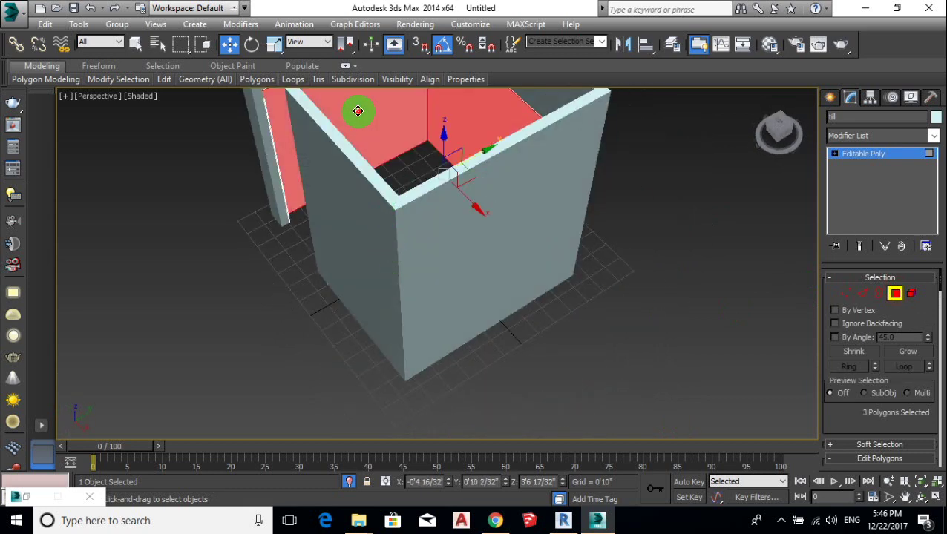
mouse_move(359, 110)
alt+middle_down()
mouse_move(354, 216)
mouse_move(321, 247)
mouse_move(386, 223)
alt+middle_up()
ctrl+click(386, 223)
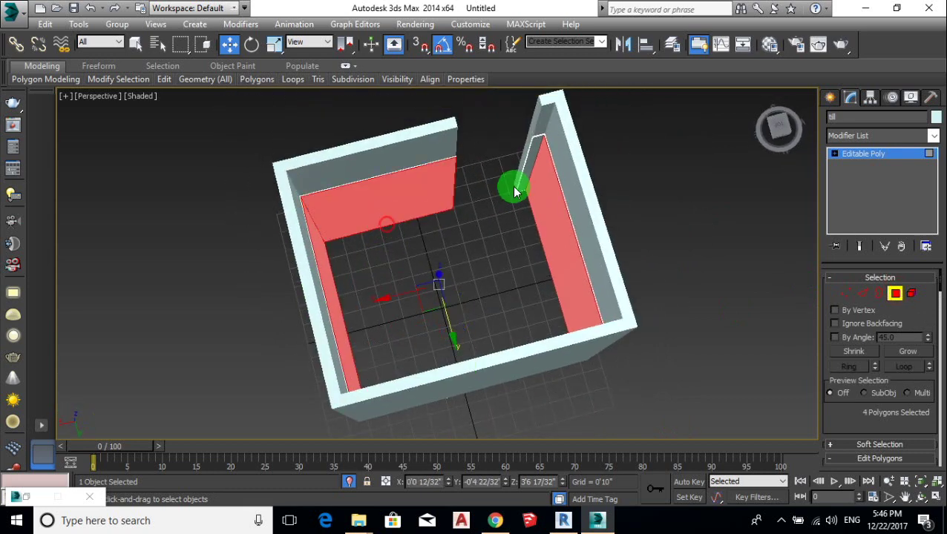
mouse_move(525, 172)
alt+middle_down()
mouse_move(492, 257)
mouse_move(533, 229)
alt+middle_up()
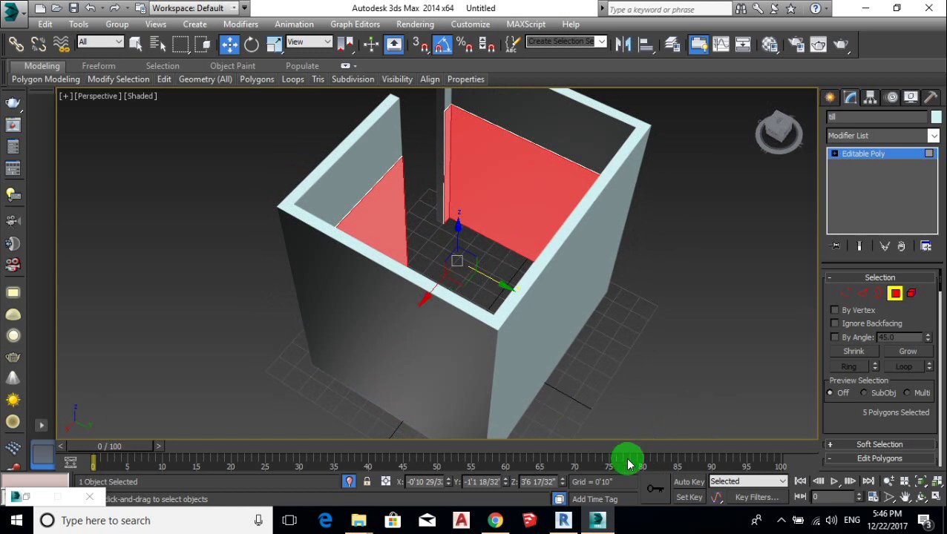
click(500, 521)
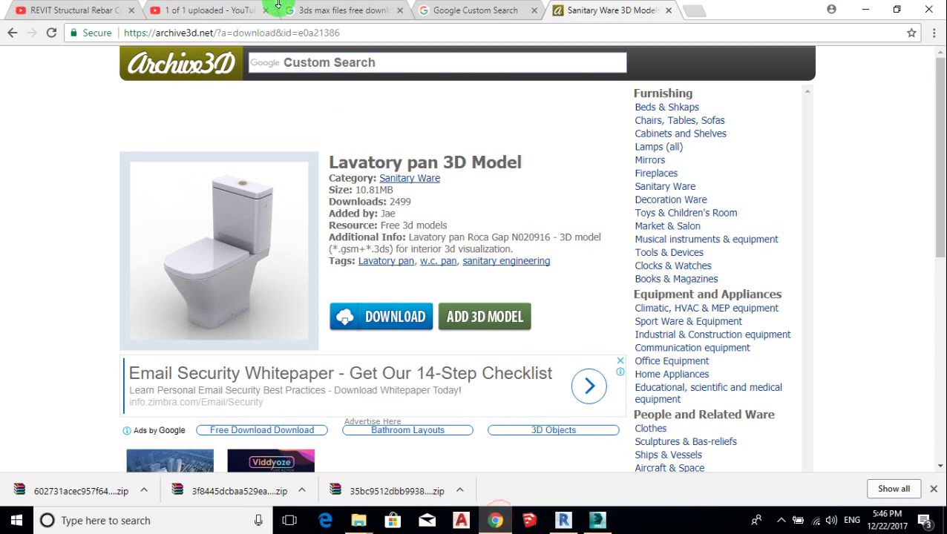
- Open the Google homepage in a new tab, checking the other open tabs on the way
click(695, 10)
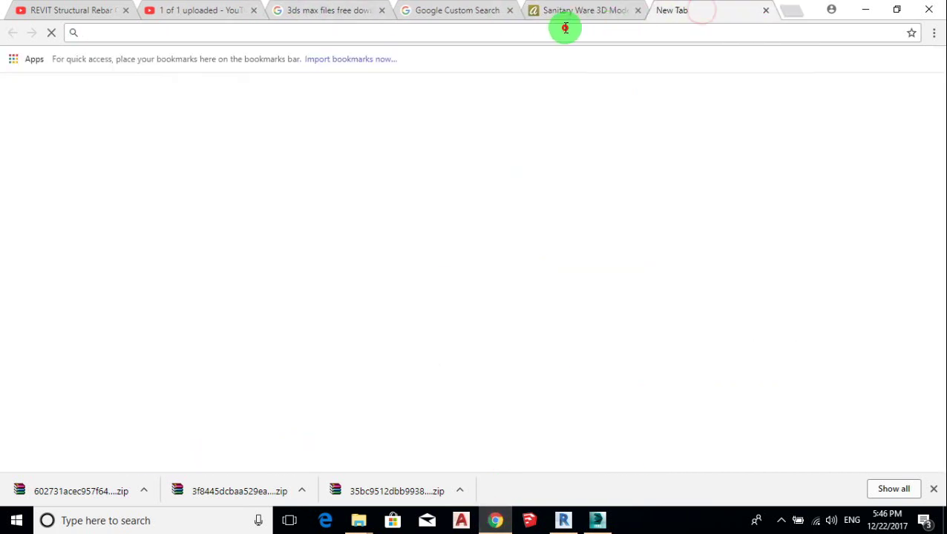
text(g)
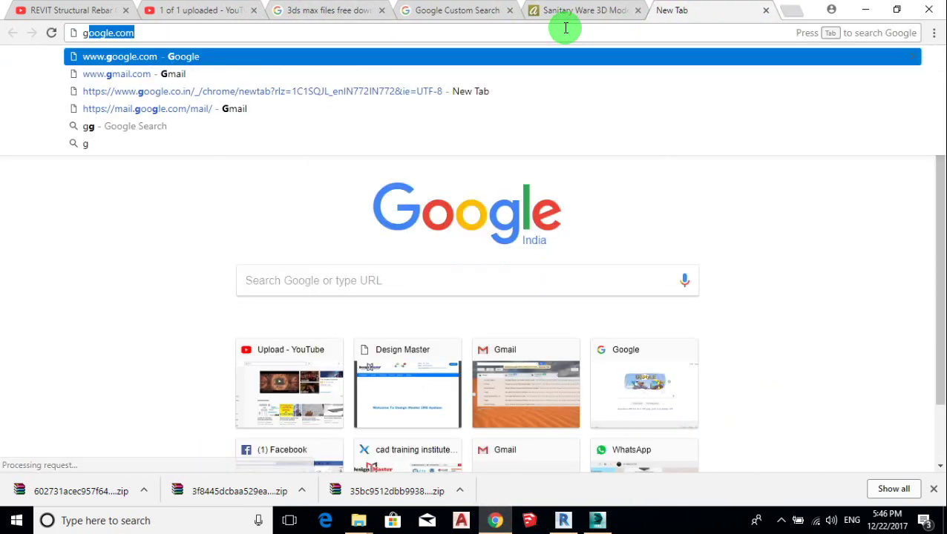
key(Return)
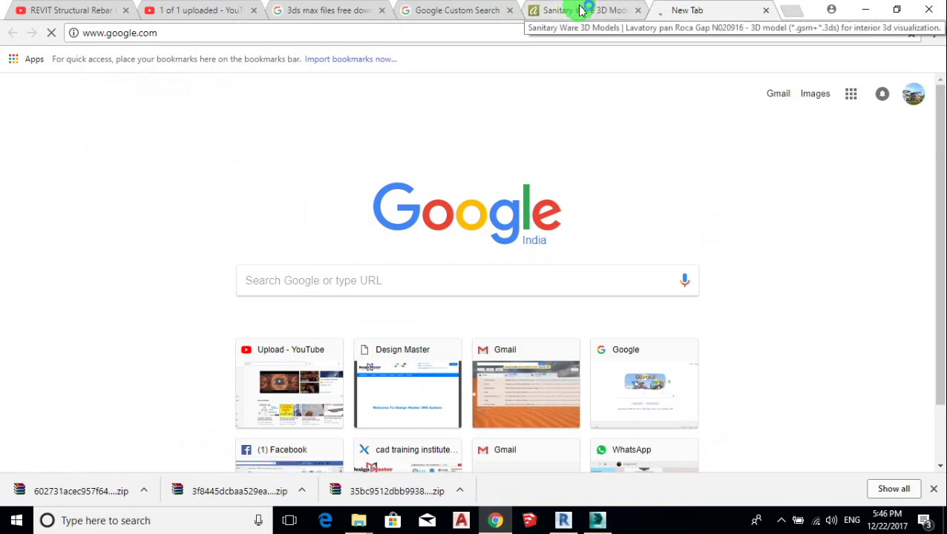
click(583, 9)
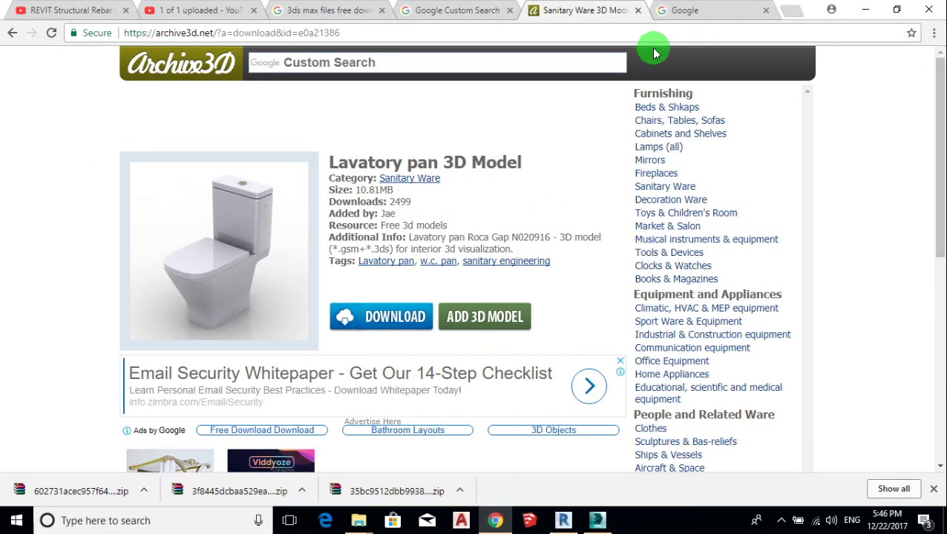
click(460, 9)
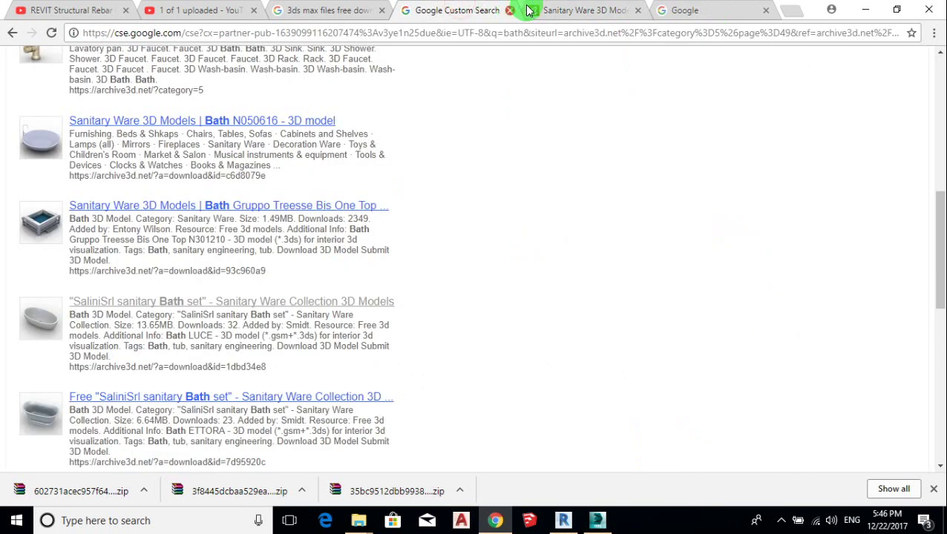
click(703, 12)
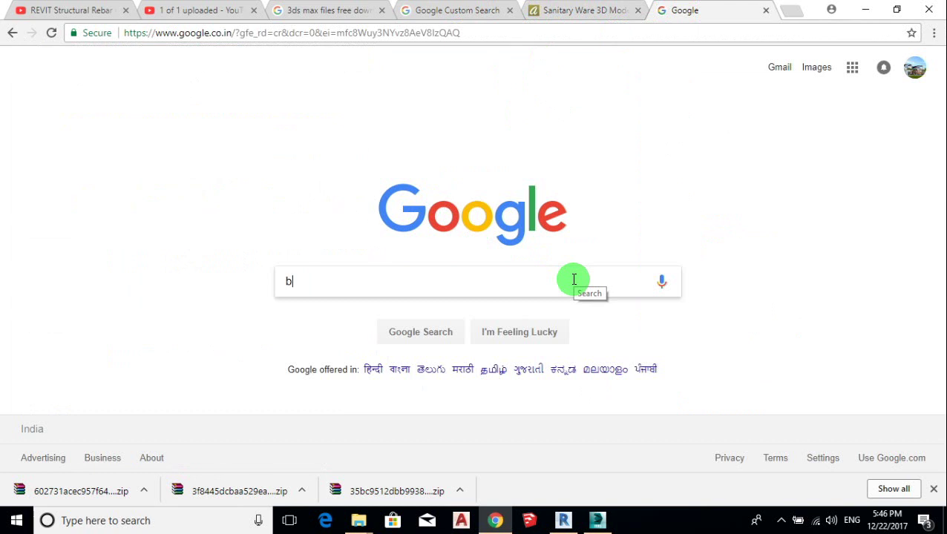
- Search Google for 'bathroom tiles texture' using the autocomplete suggestion
text(at)
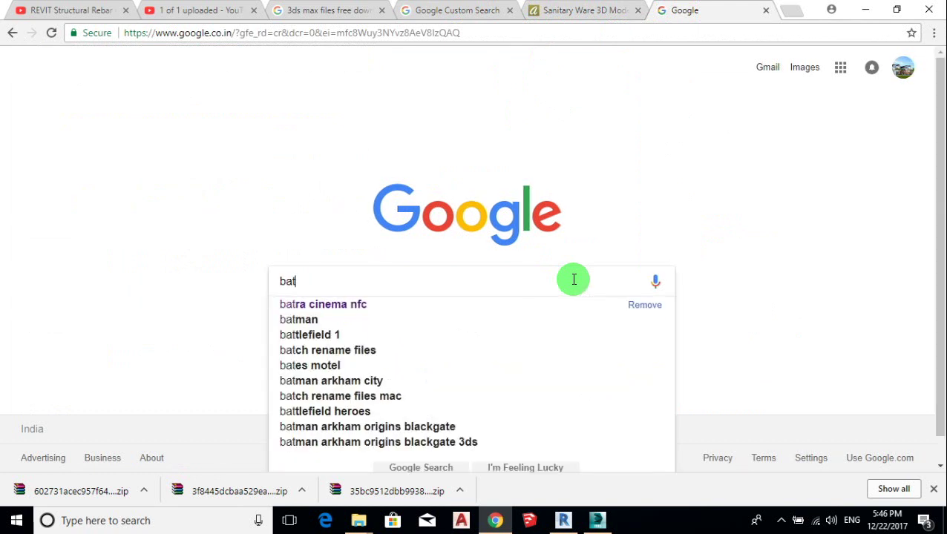
text(h)
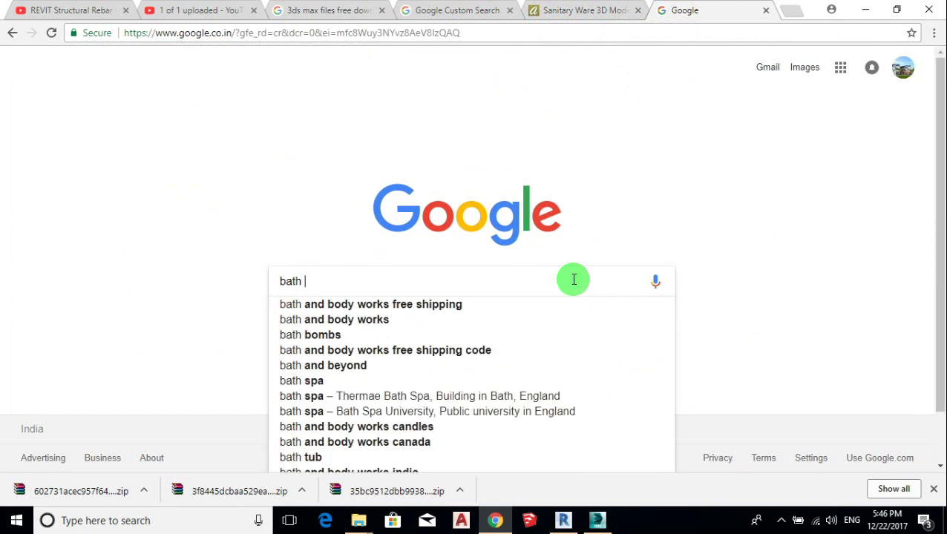
key(BackSpace)
key(Down)
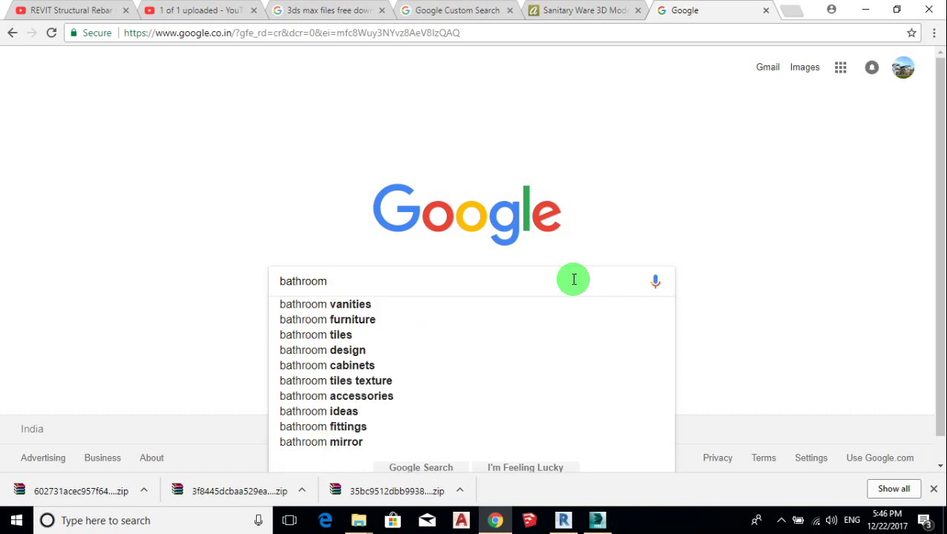
key(Down)
key(Down)
key(Down)
key(Down)
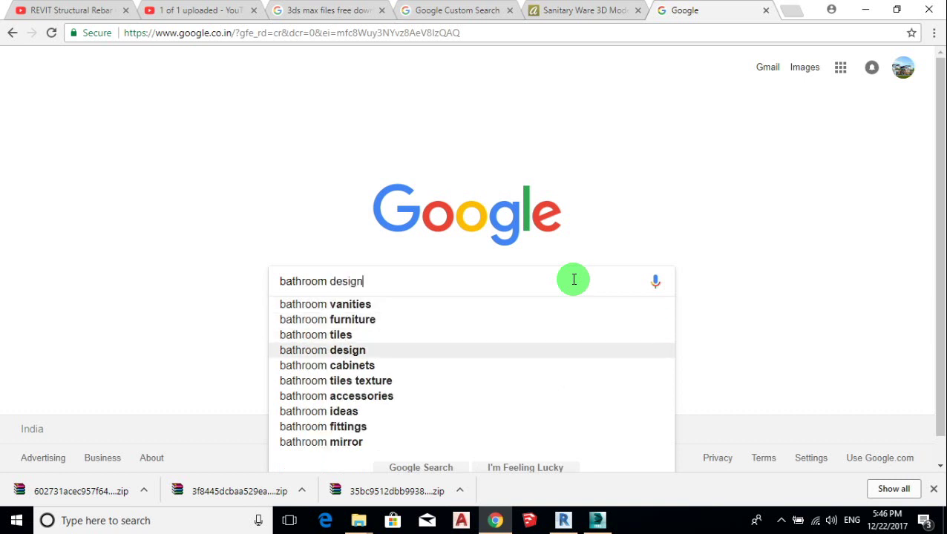
key(Down)
key(Down)
key(Return)
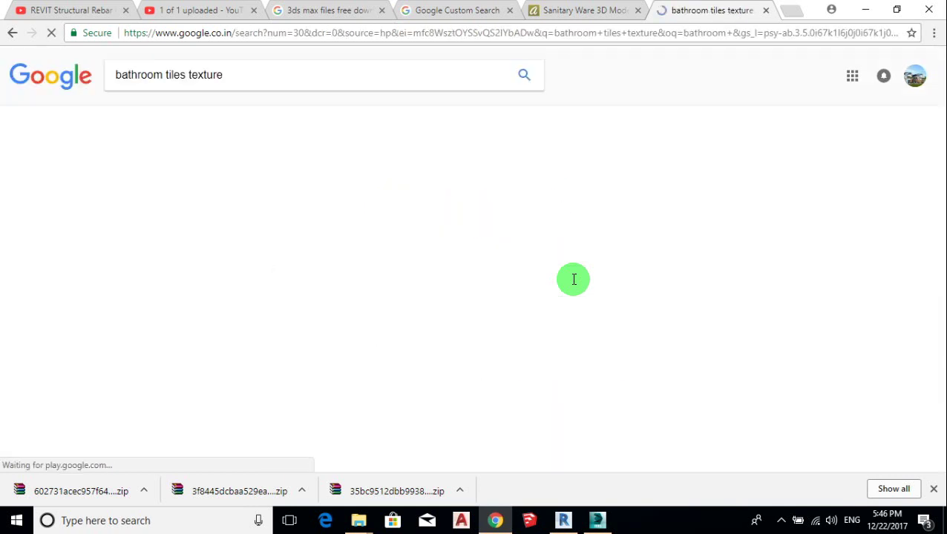
- Switch to image results, scroll through them, and preview the beige stone wall tile texture
click(207, 175)
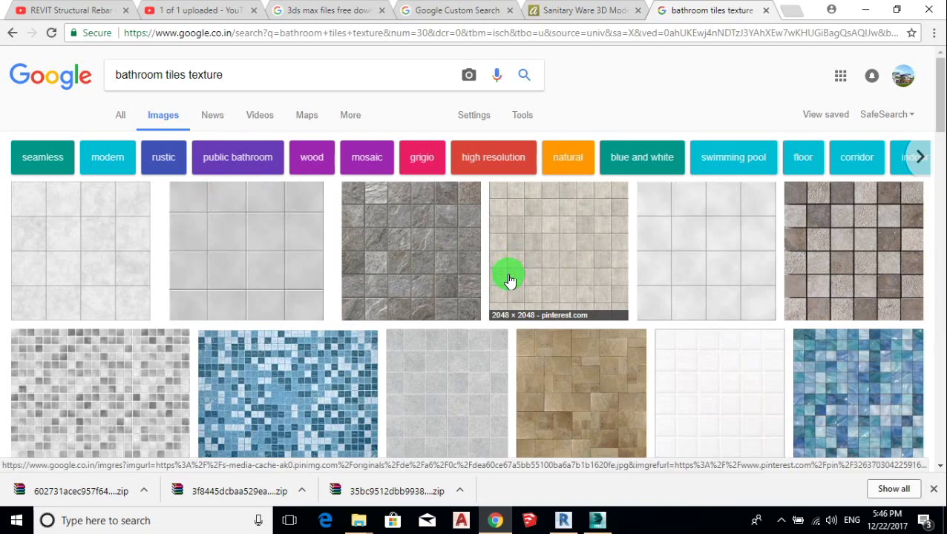
scroll(492, 285, down, 4)
scroll(492, 286, down, 4)
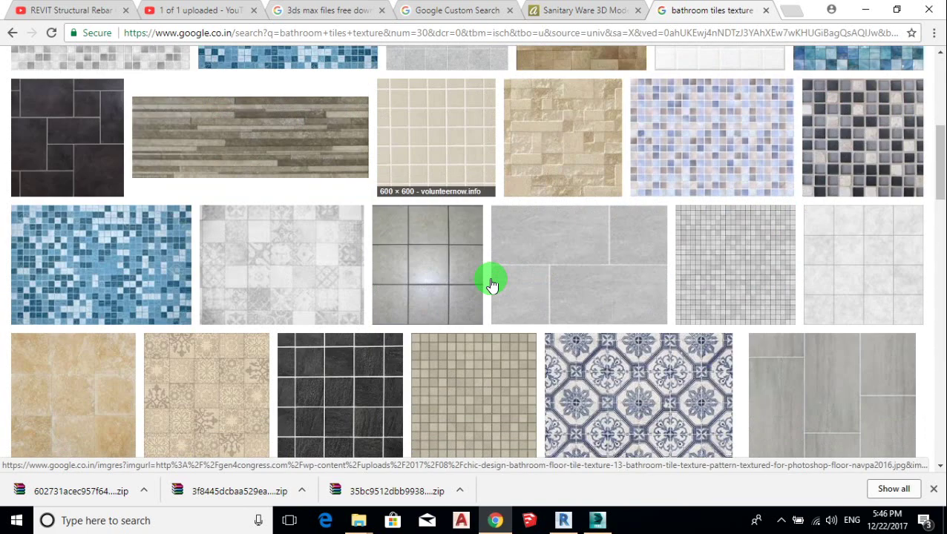
scroll(490, 284, down, 3)
scroll(490, 285, down, 3)
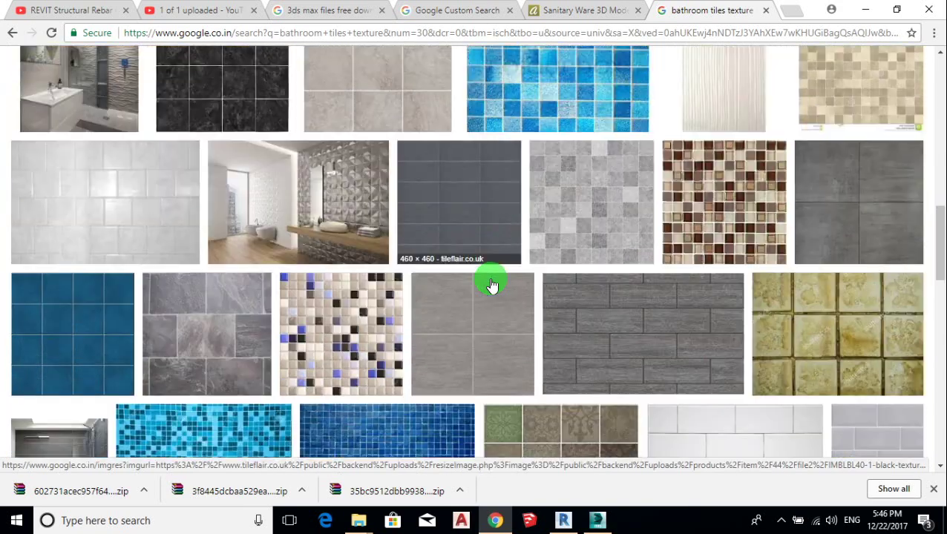
scroll(490, 282, down, 2)
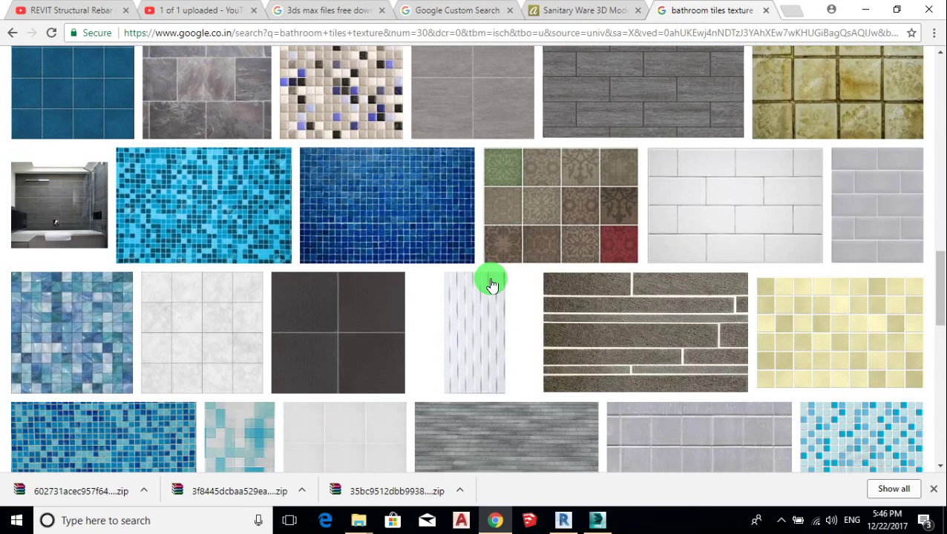
scroll(491, 282, down, 3)
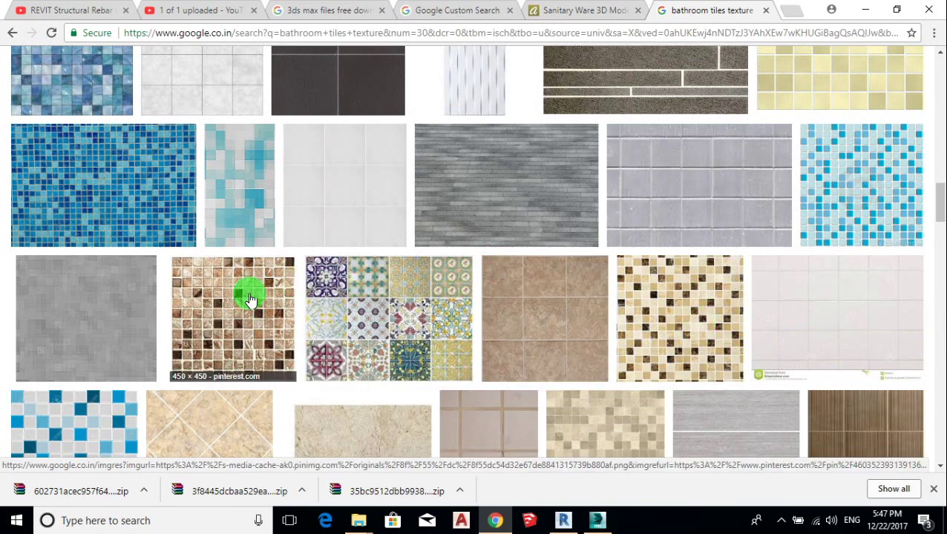
scroll(247, 292, down, 3)
scroll(348, 269, down, 2)
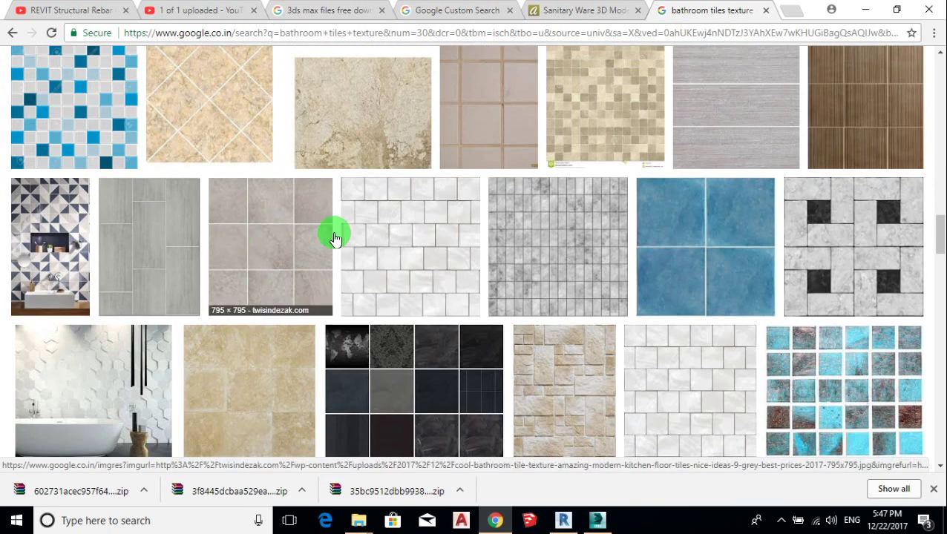
scroll(631, 274, down, 3)
scroll(612, 279, down, 2)
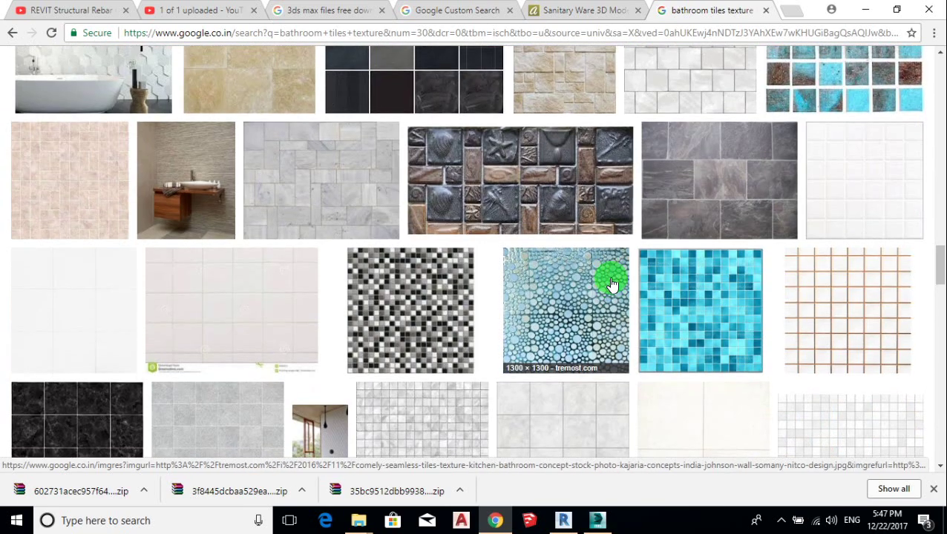
scroll(581, 221, up, 2)
click(576, 211)
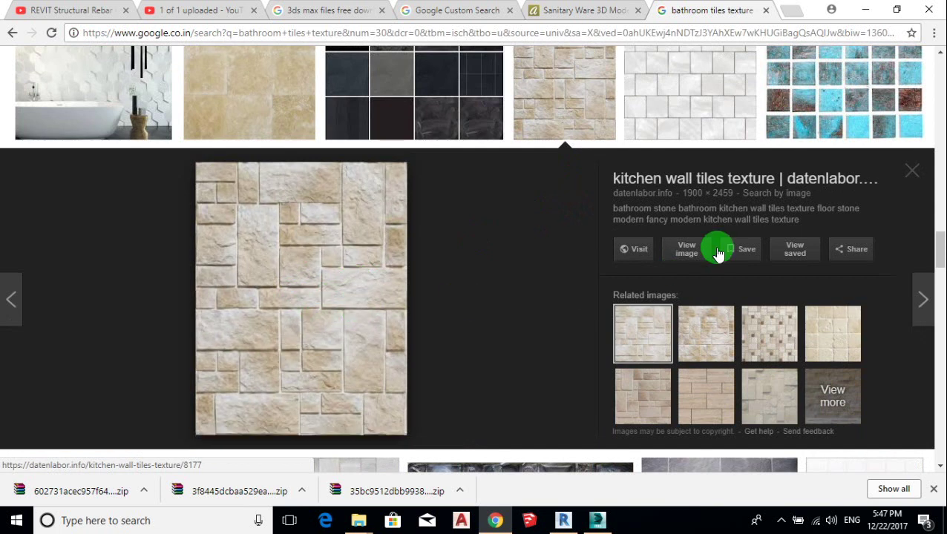
- Open the full-size stone tile image and save it as a JPEG into Downloads\max
click(686, 252)
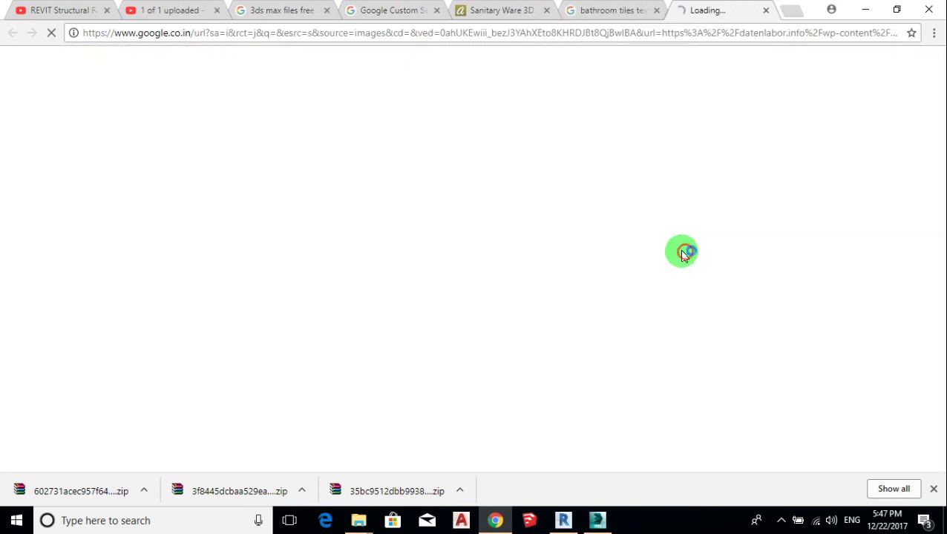
click(517, 225)
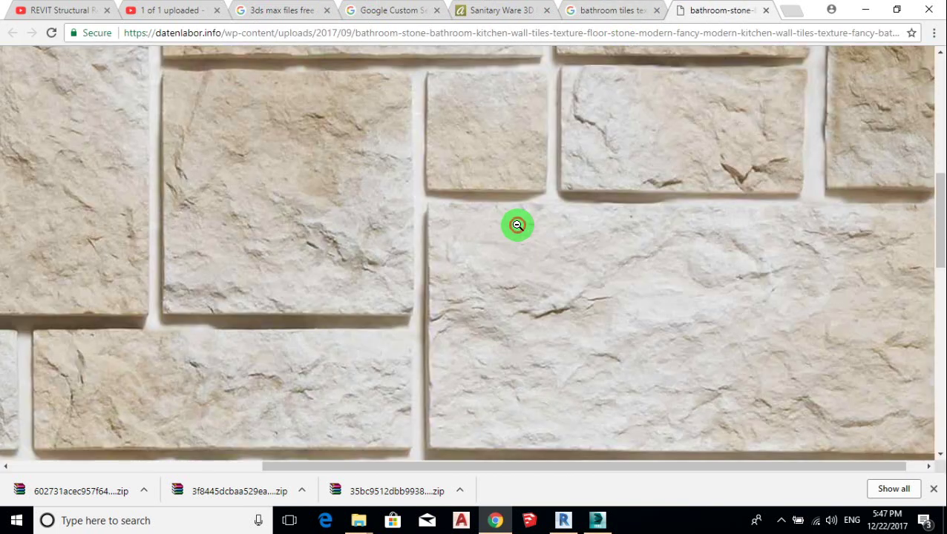
right_click(517, 225)
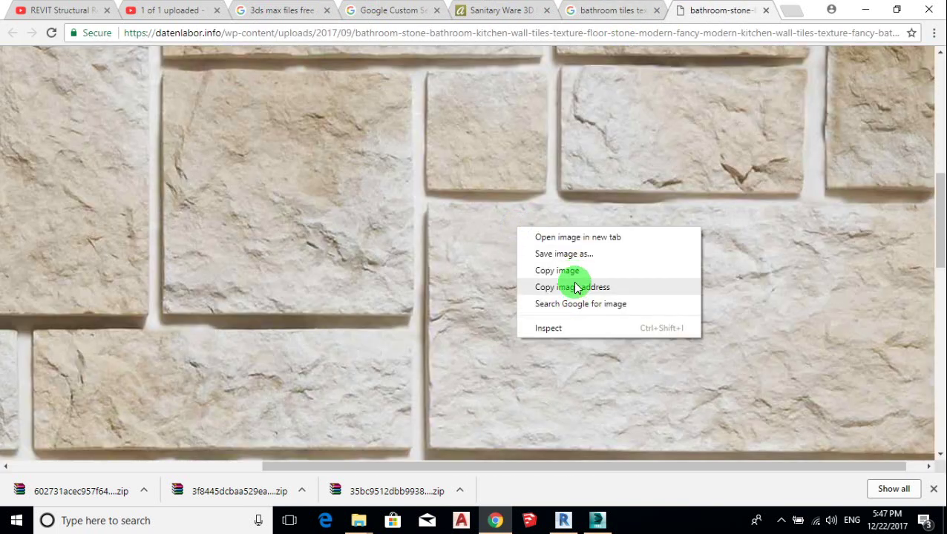
click(573, 255)
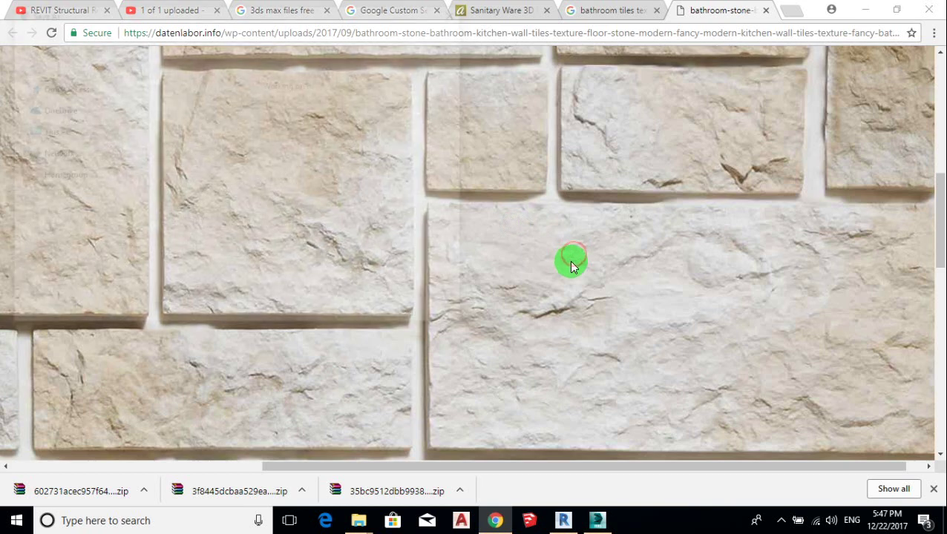
mouse_move(60, 163)
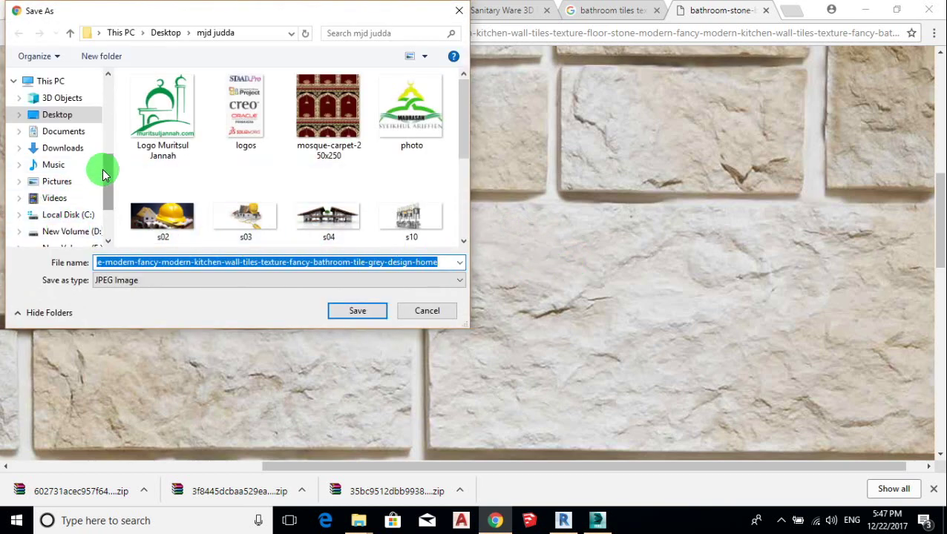
click(80, 159)
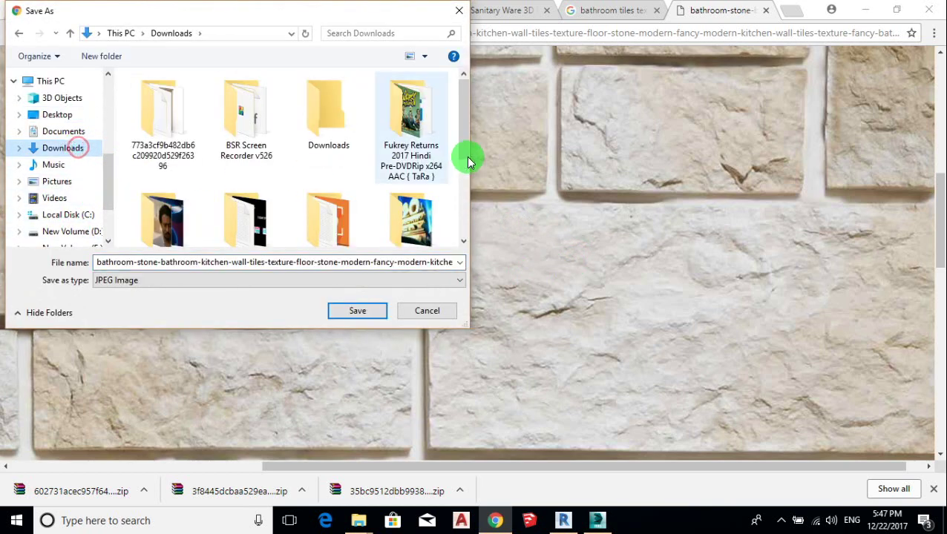
drag(460, 142, 460, 208)
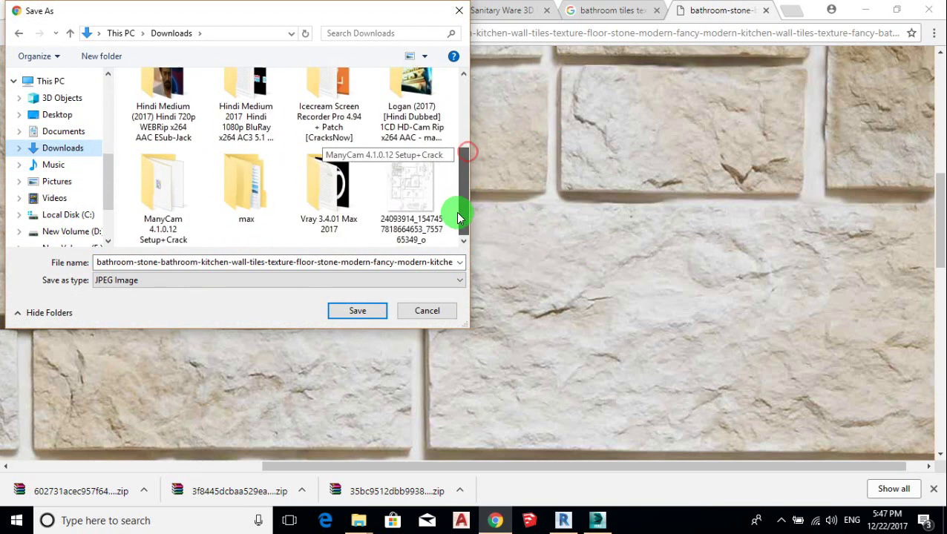
double_click(248, 194)
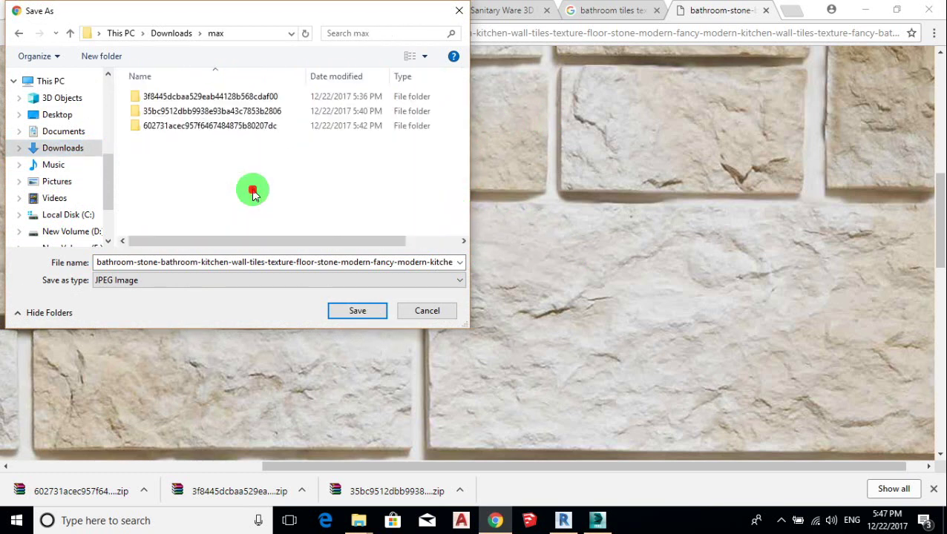
click(375, 316)
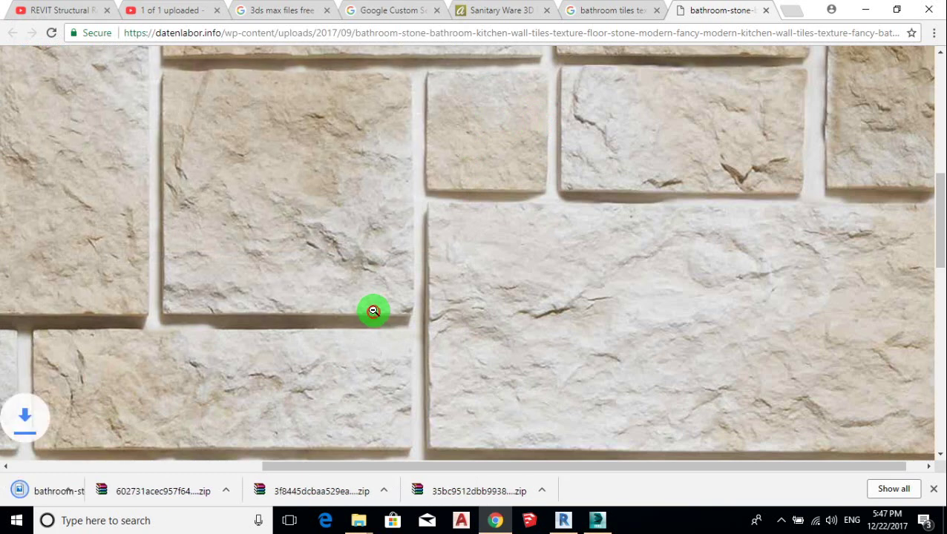
- Browse related stone and black-and-white mosaic tile previews, then return to the image results
click(768, 12)
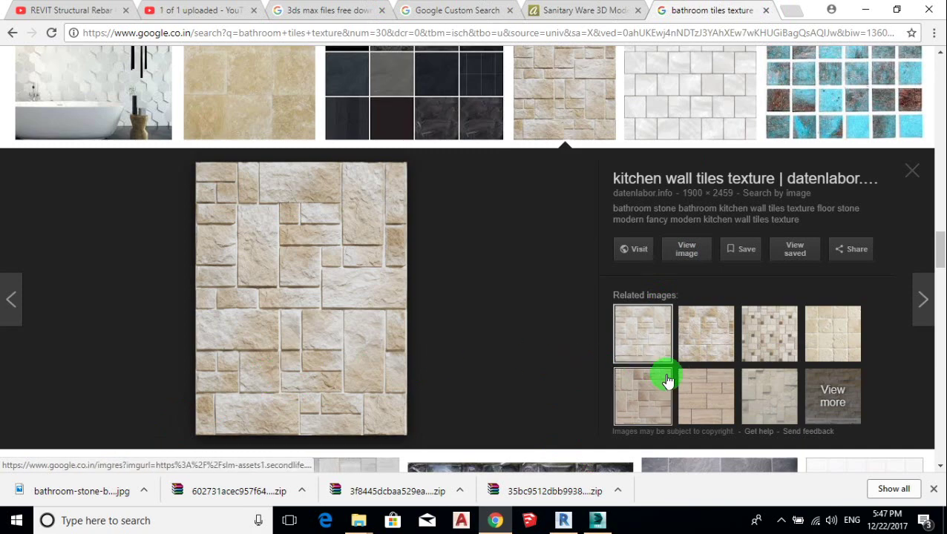
click(757, 347)
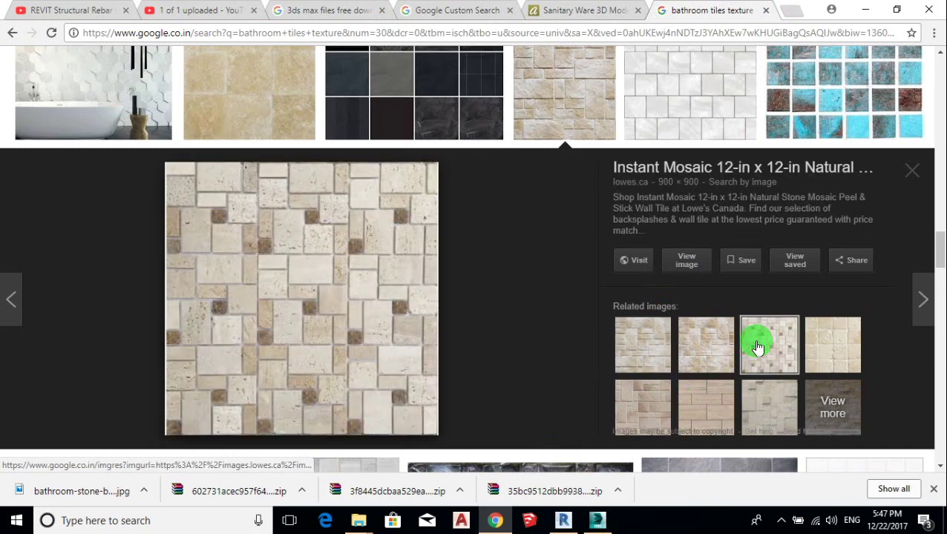
scroll(708, 312, down, 1)
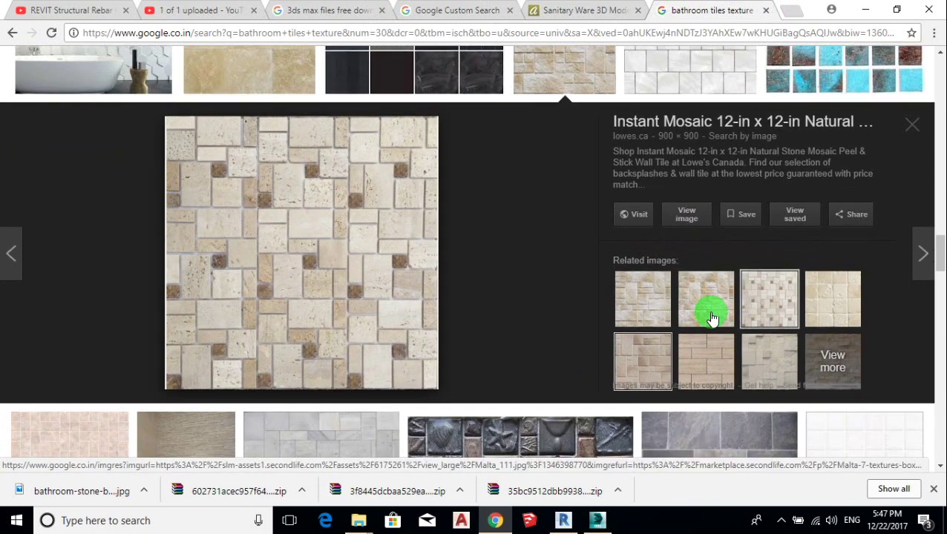
scroll(708, 316, down, 2)
scroll(689, 317, down, 2)
scroll(520, 245, down, 3)
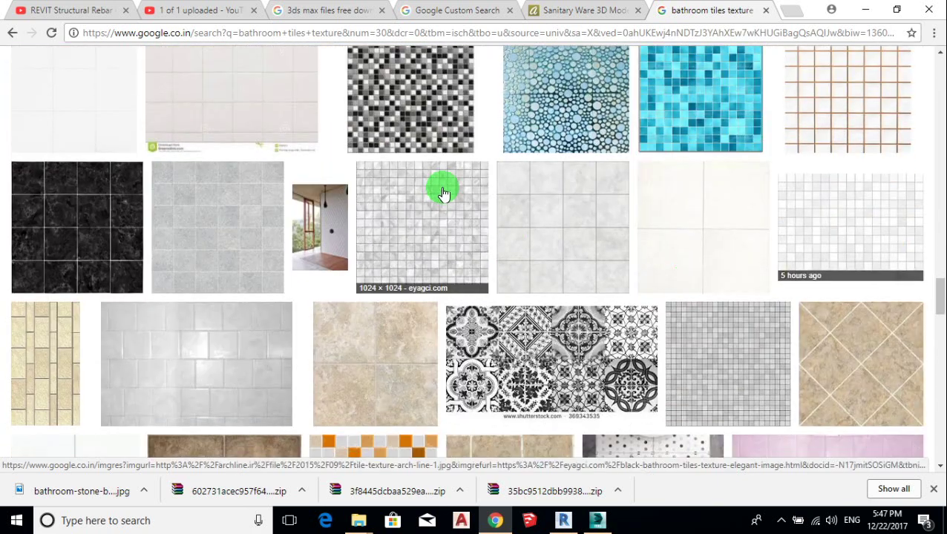
click(405, 123)
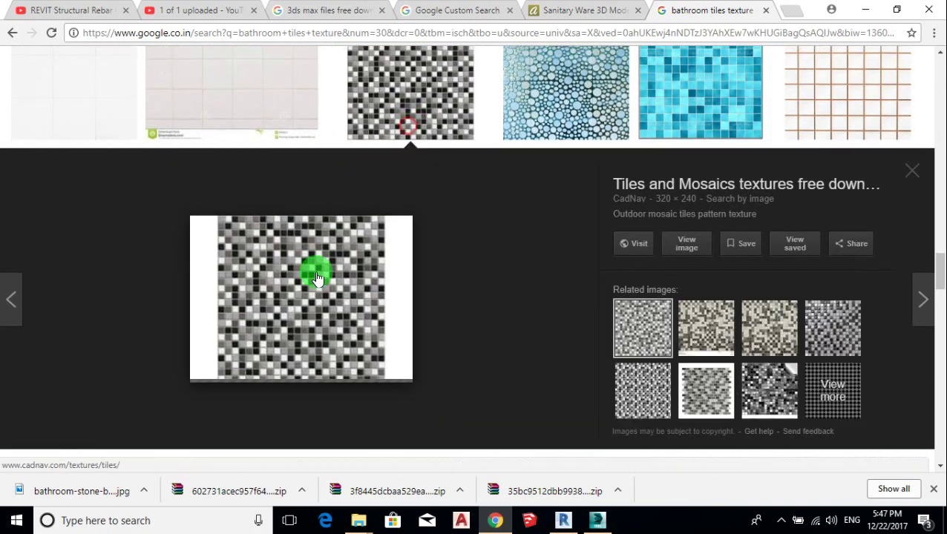
click(659, 396)
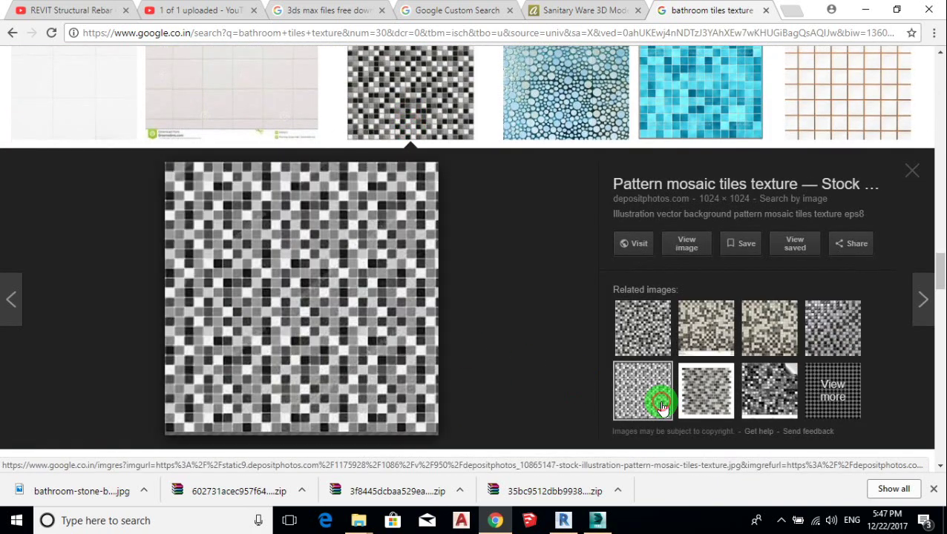
click(644, 338)
click(693, 241)
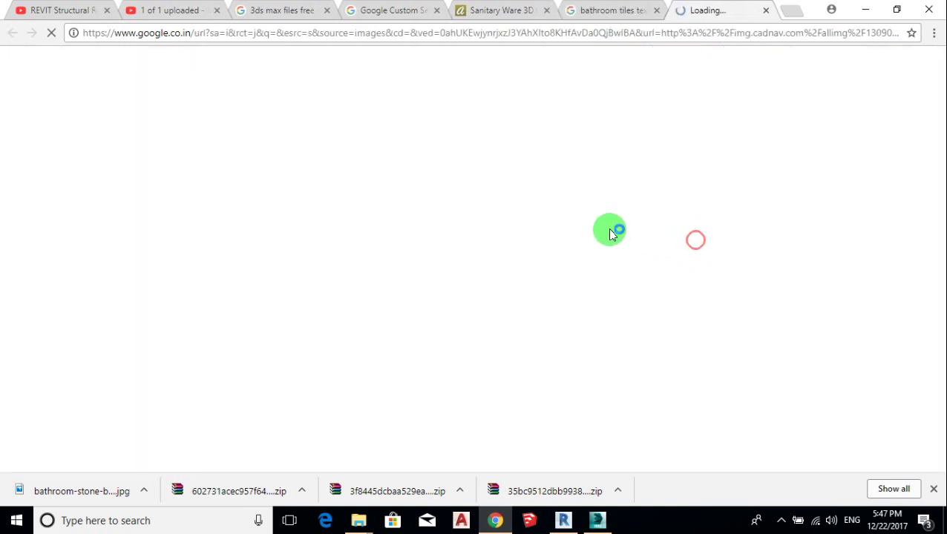
click(627, 7)
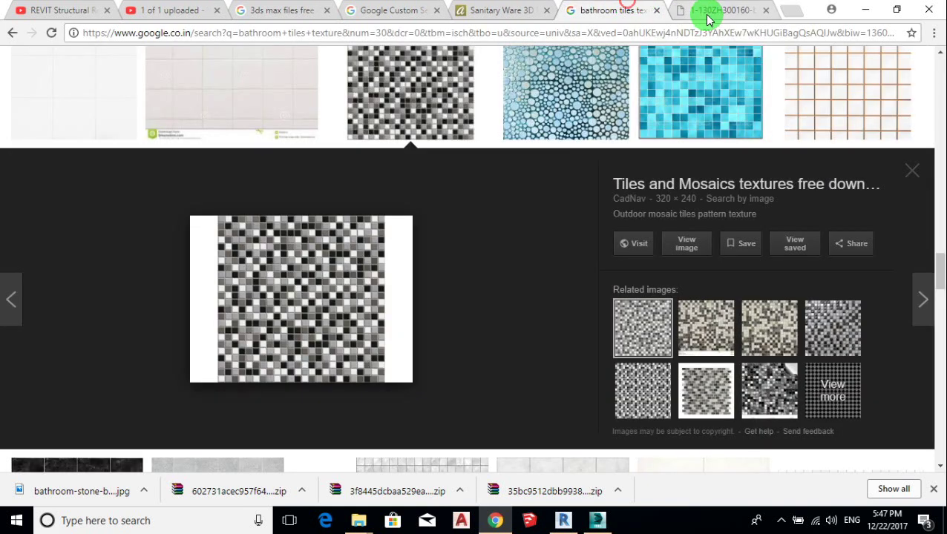
- Find the 1" Multi Windmill Pattern triangle tile and open its full-size image
click(812, 334)
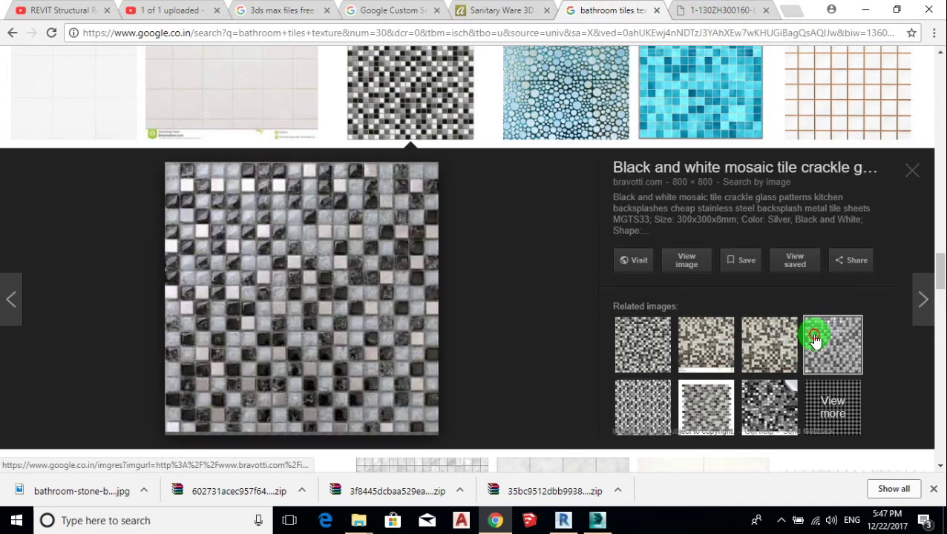
click(816, 397)
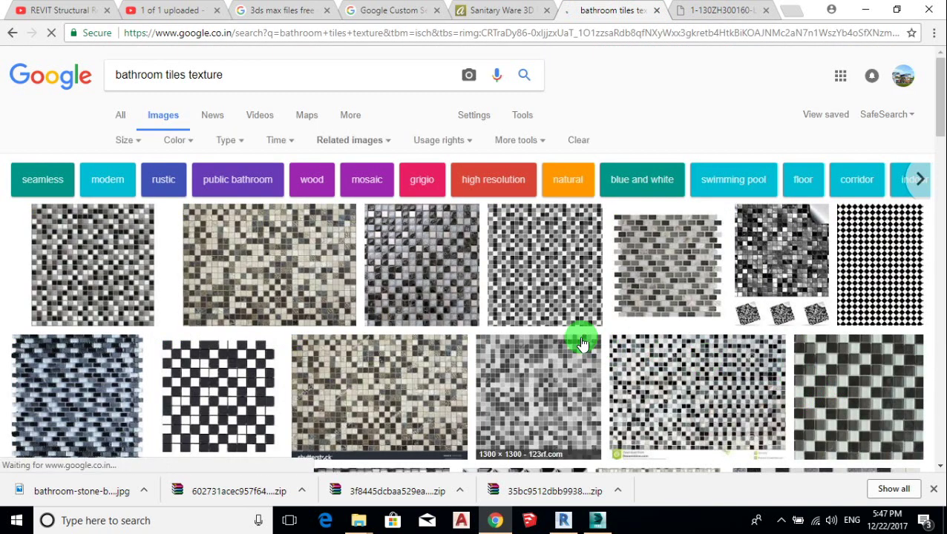
scroll(582, 337, down, 4)
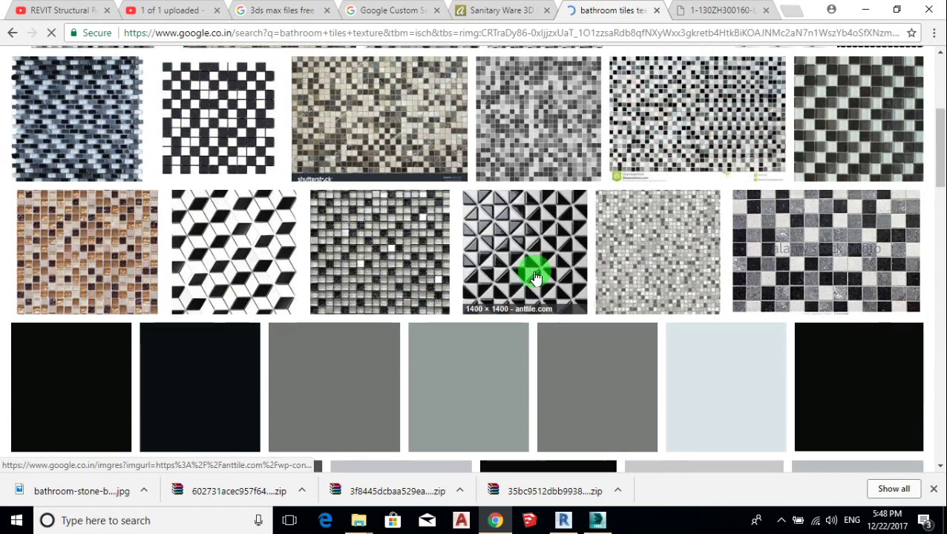
click(534, 270)
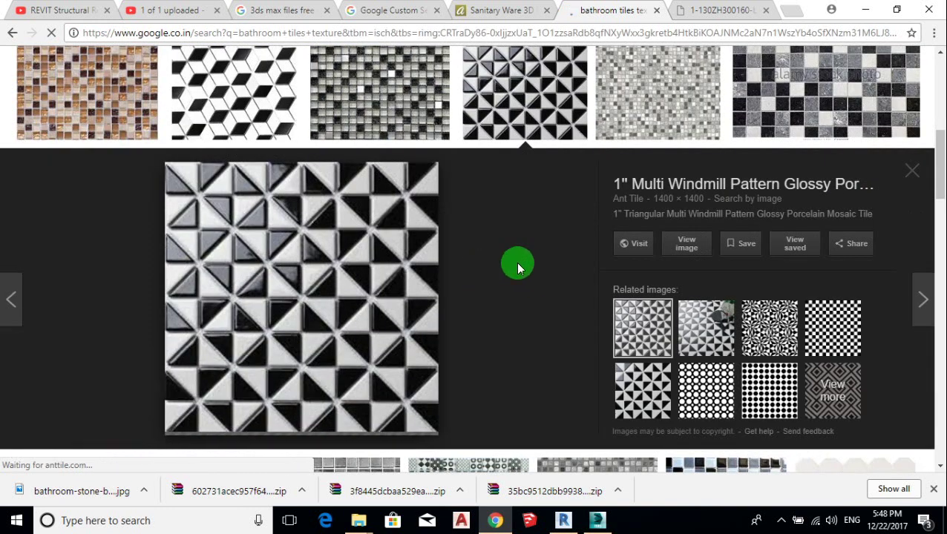
click(643, 380)
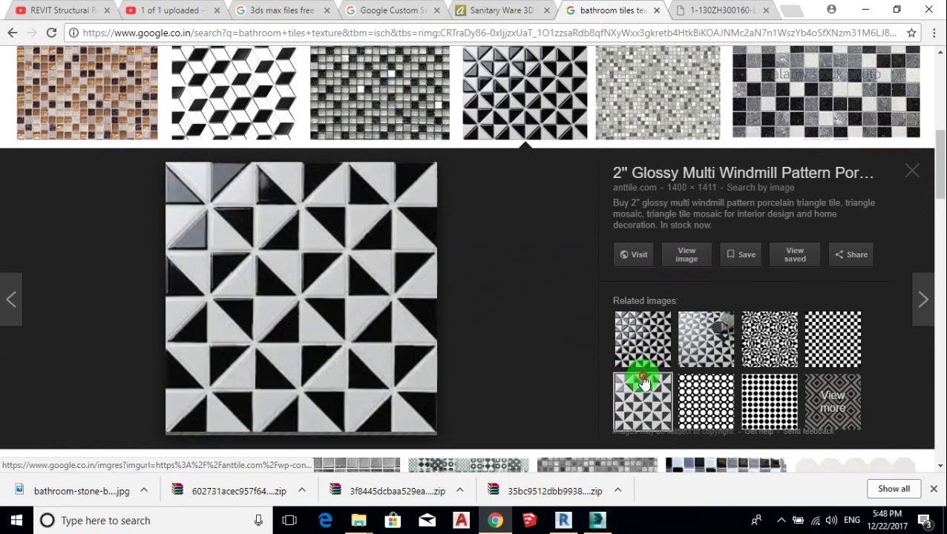
click(642, 326)
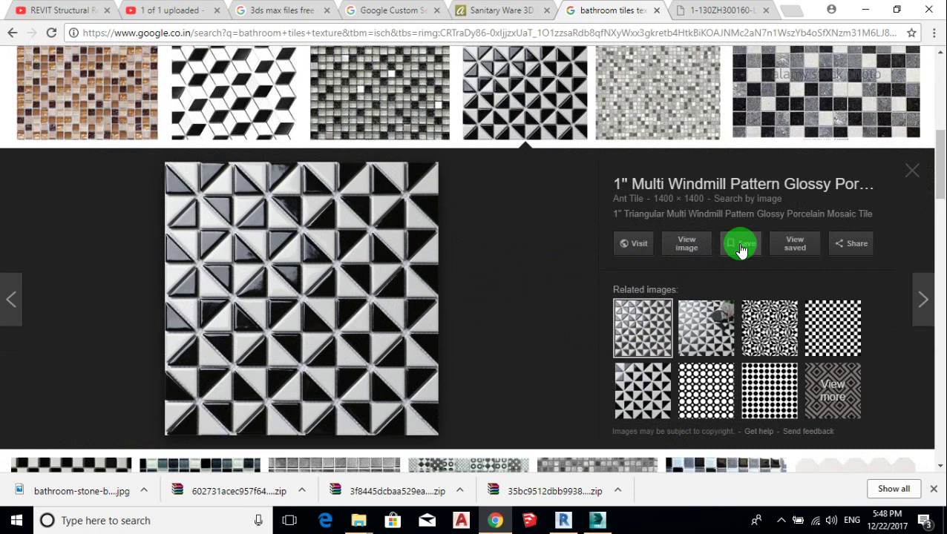
click(674, 244)
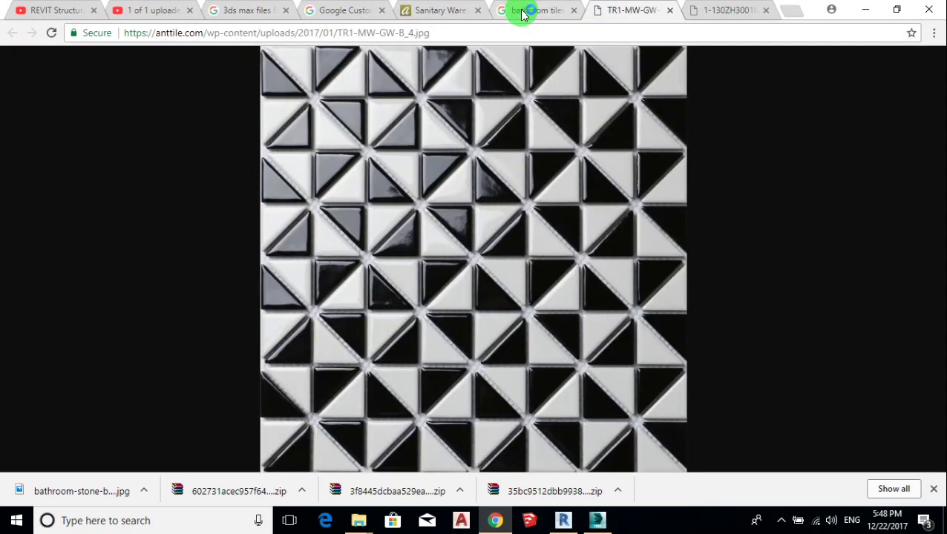
- Save TR1-MW-GW-B_4.jpg into Downloads\max, close both tabs and return to 3ds Max
click(483, 188)
right_click(472, 221)
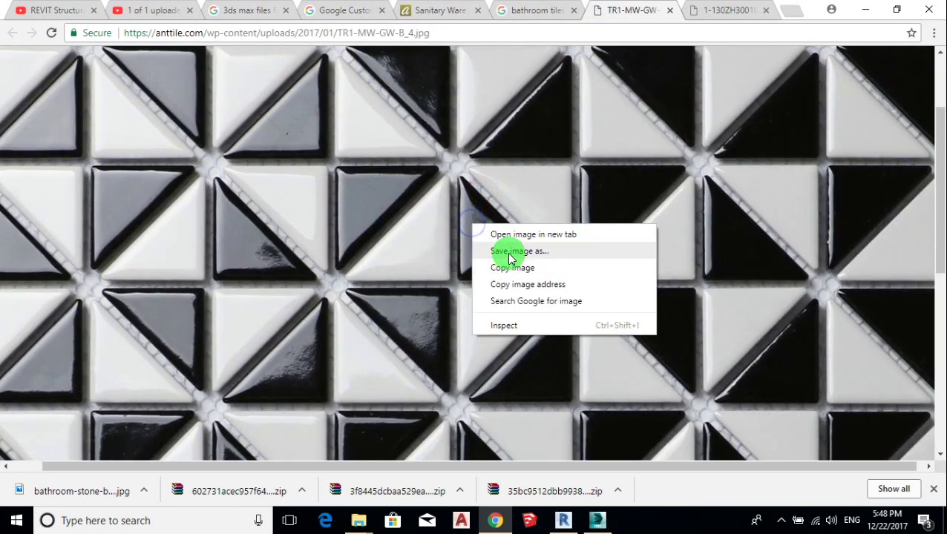
click(510, 252)
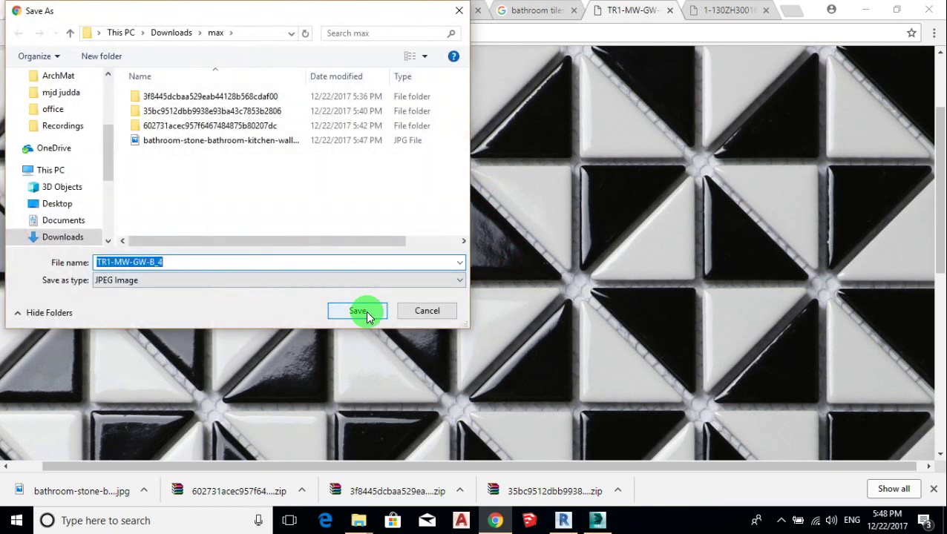
click(365, 311)
click(670, 10)
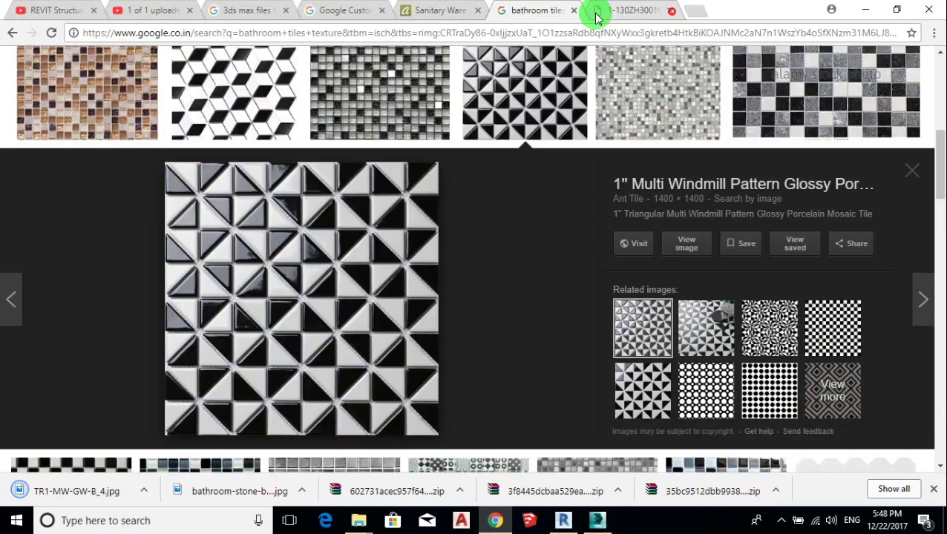
click(574, 15)
mouse_move(563, 521)
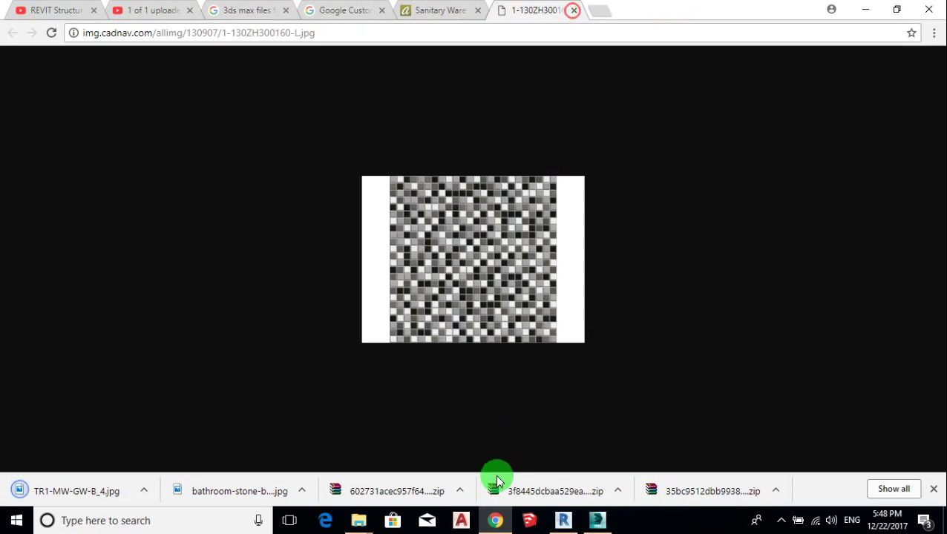
click(593, 523)
- Load TR1-MW-GW-B_4.jpg from the max folder into the third material slot, Material #36
middle_drag(454, 303, 438, 313)
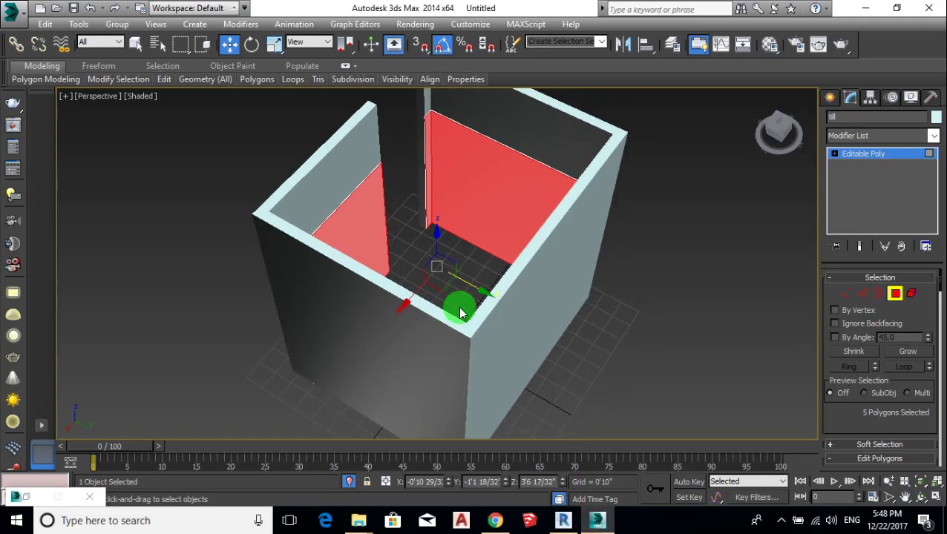
key(m)
click(146, 65)
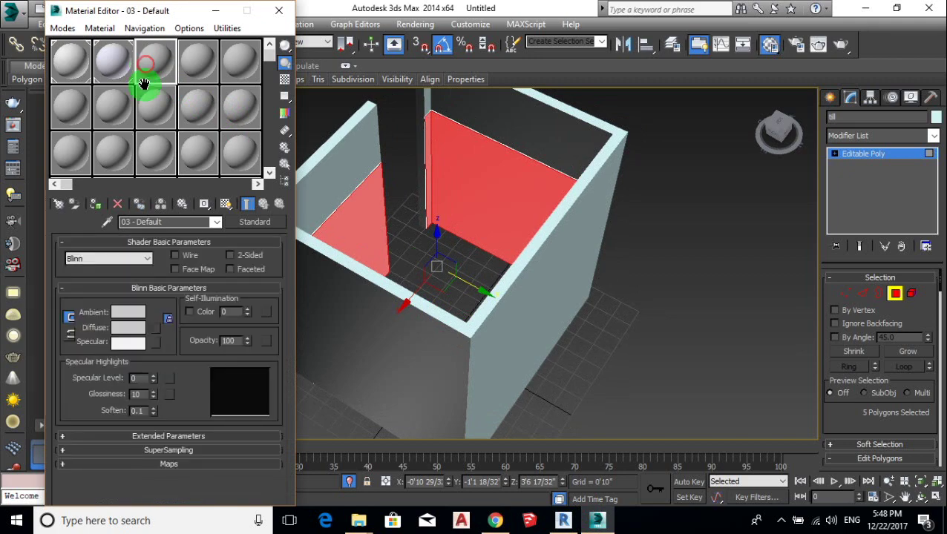
alt+middle_drag(340, 343, 400, 347)
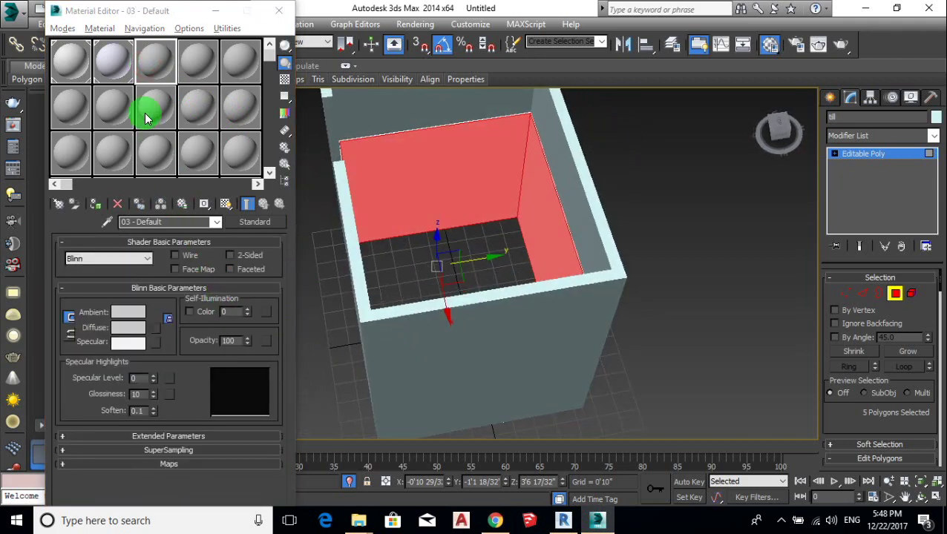
click(359, 520)
mouse_move(508, 464)
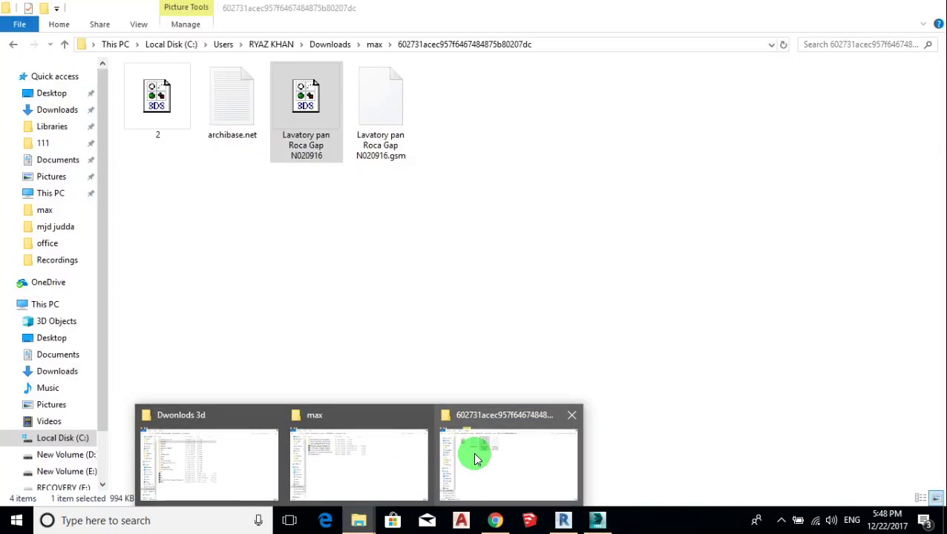
click(364, 452)
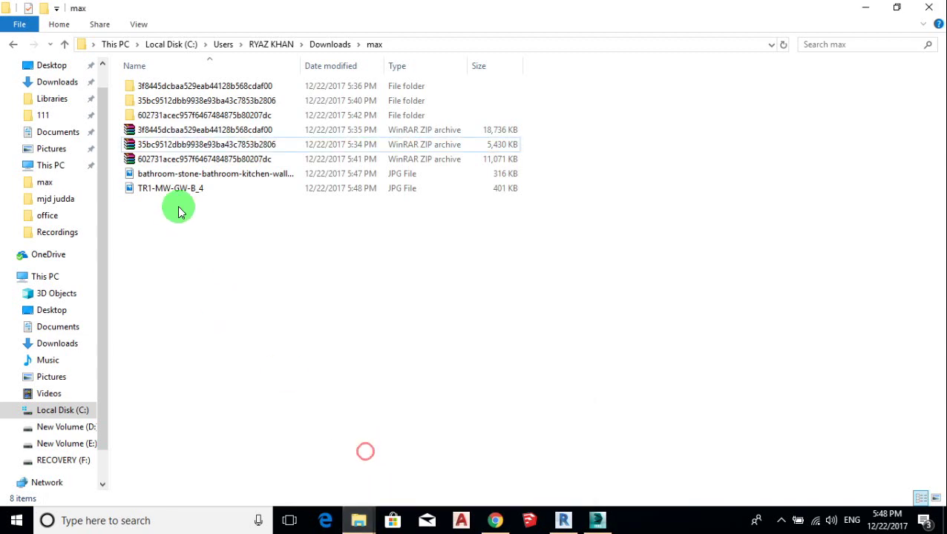
click(176, 191)
click(144, 177)
mouse_move(144, 195)
mouse_down()
mouse_move(598, 525)
mouse_move(178, 70)
mouse_move(166, 76)
mouse_up()
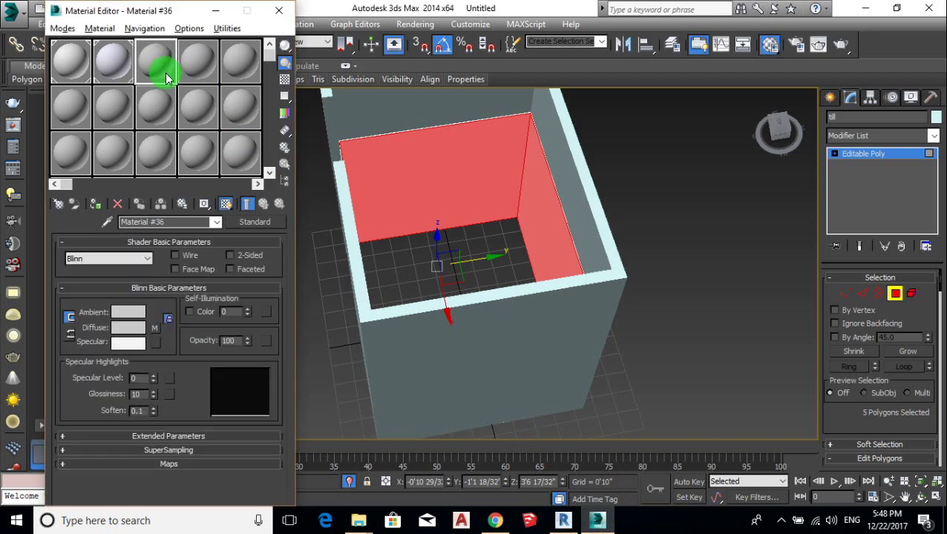
double_click(166, 77)
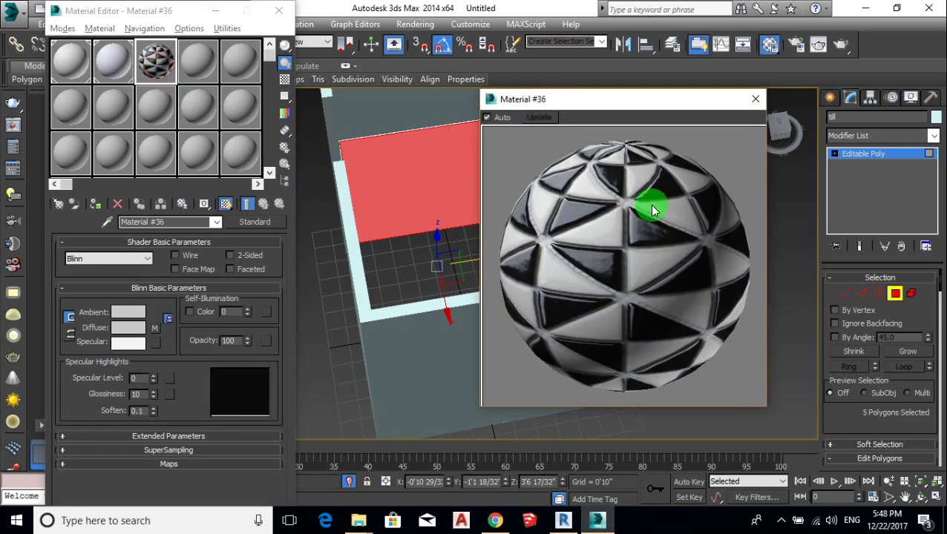
- Assign Material #36 to the selected wall faces and show it shaded in the viewport
click(754, 99)
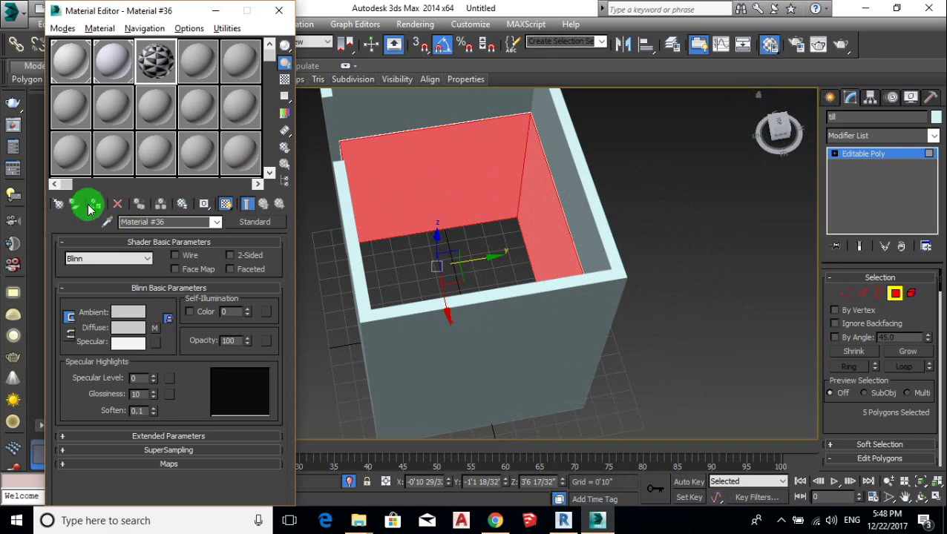
click(226, 204)
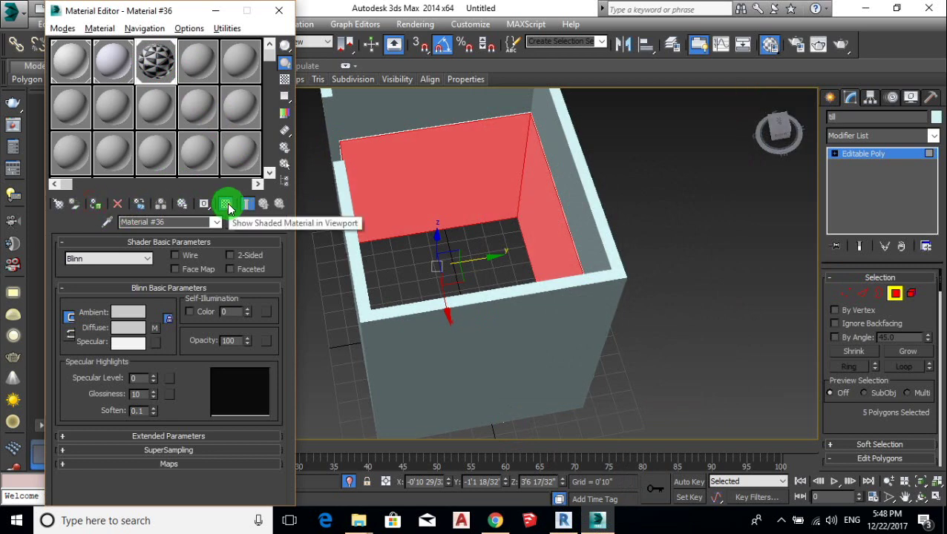
click(226, 204)
middle_drag(463, 241, 531, 291)
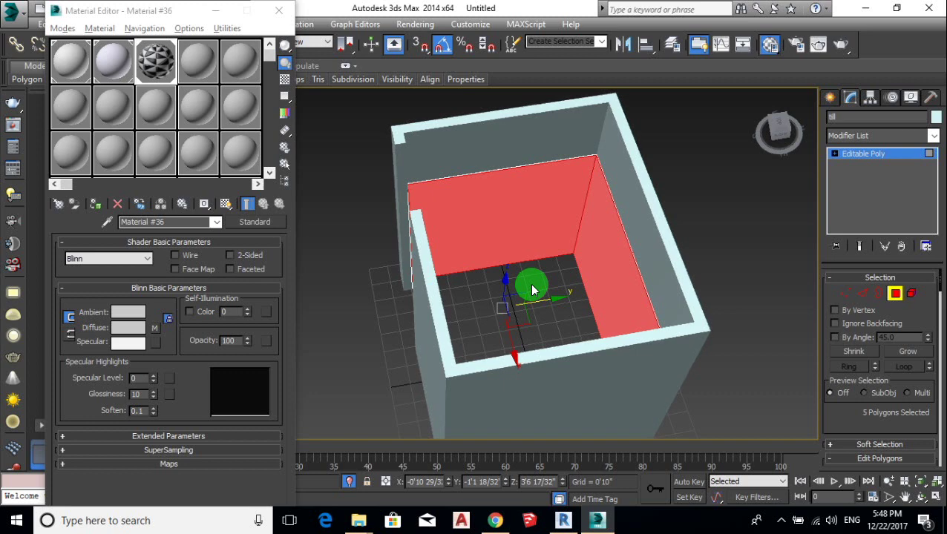
key(F2)
- Add a UVW Map modifier with Box projection and display the mosaic in the viewport
click(865, 135)
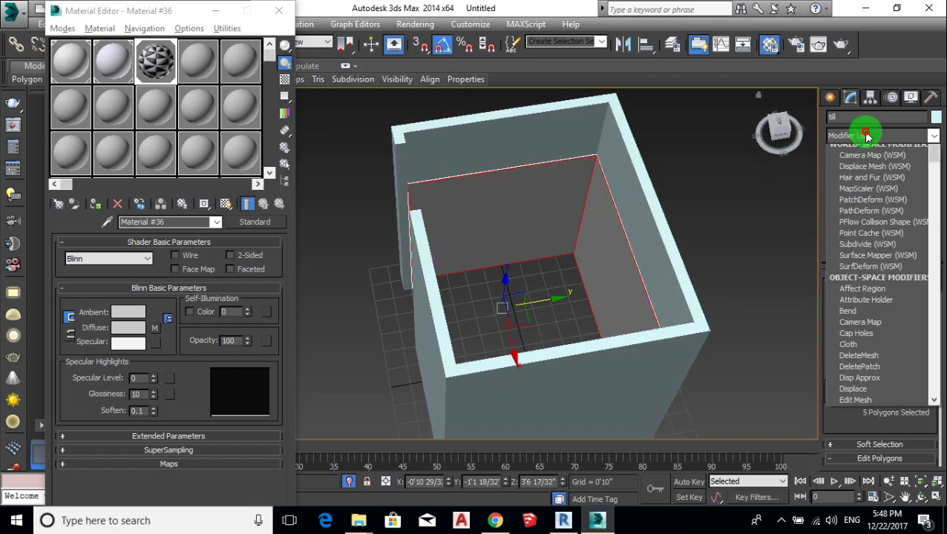
scroll(861, 319, down, 15)
click(862, 361)
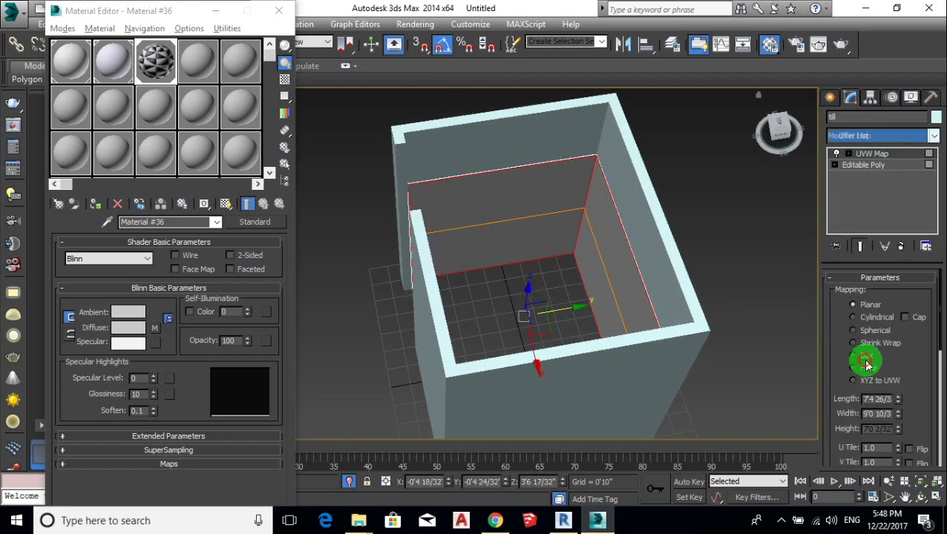
click(860, 359)
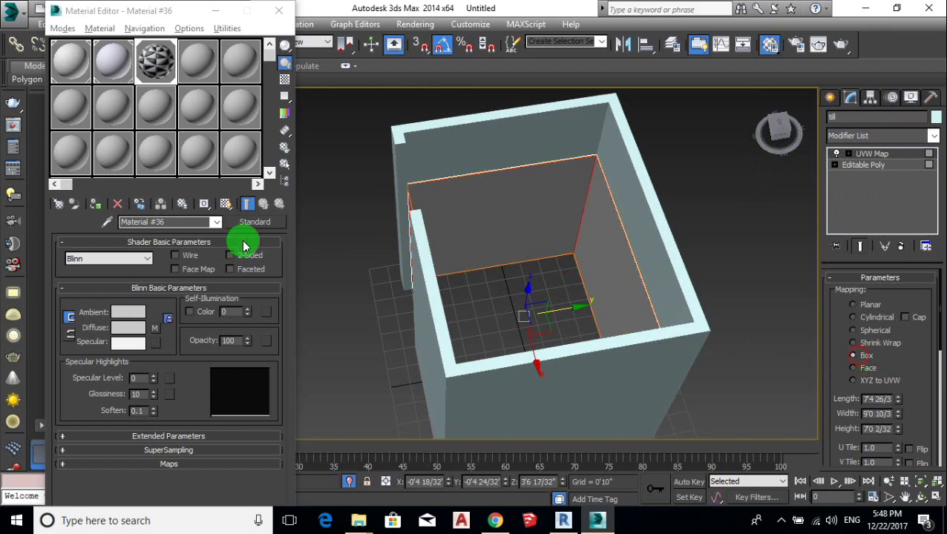
click(225, 205)
mouse_move(613, 266)
alt+middle_down()
mouse_move(589, 237)
mouse_move(613, 281)
mouse_move(676, 302)
alt+middle_up()
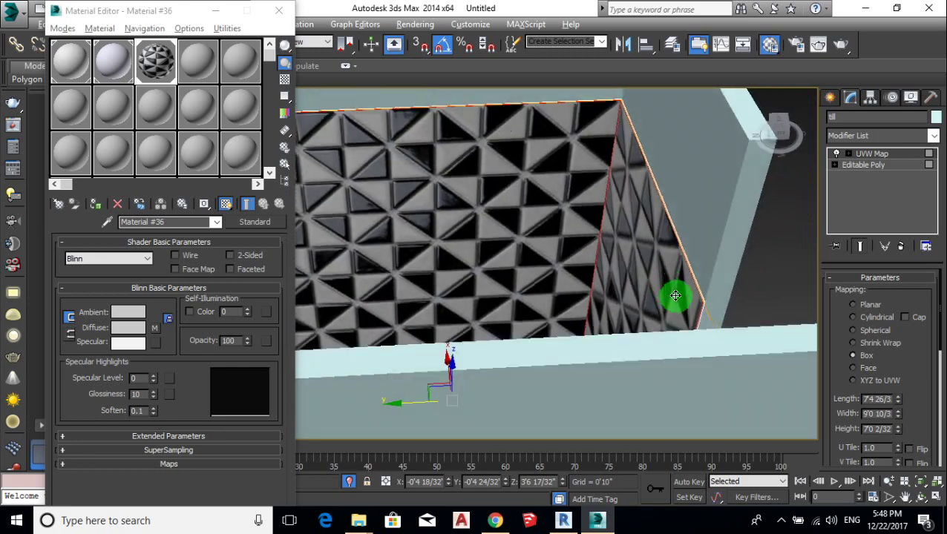
- Lower the mapping Length and Width so the triangles become small and dense
drag(898, 398, 902, 466)
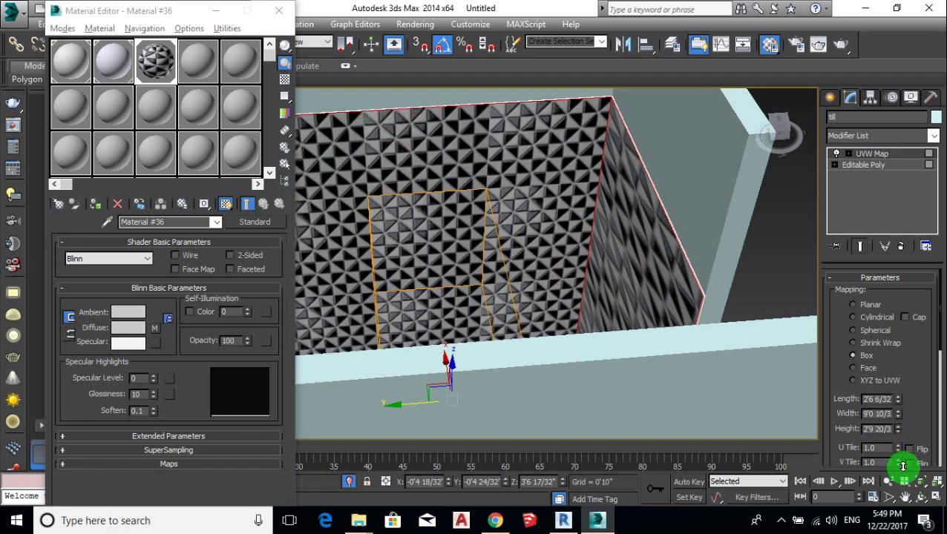
alt+middle_drag(655, 337, 735, 348)
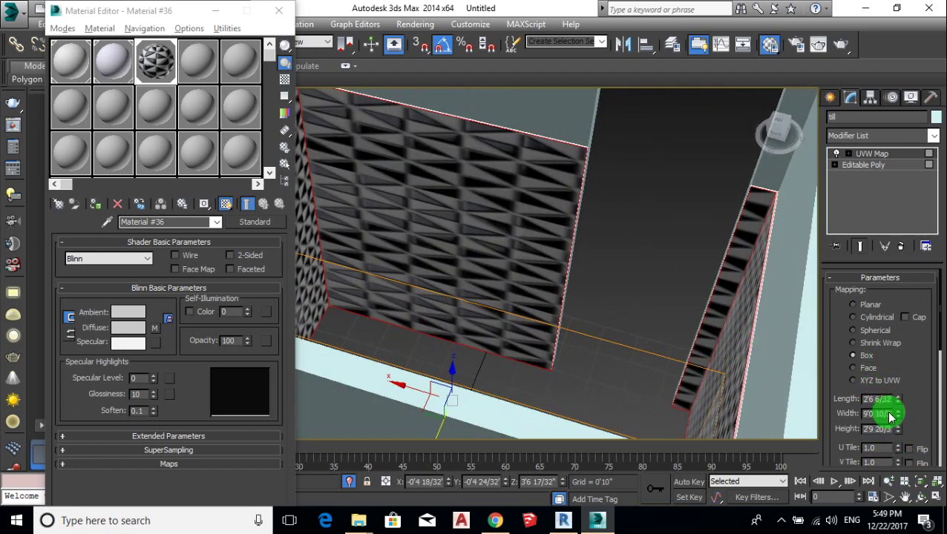
drag(898, 420, 899, 431)
drag(900, 443, 903, 463)
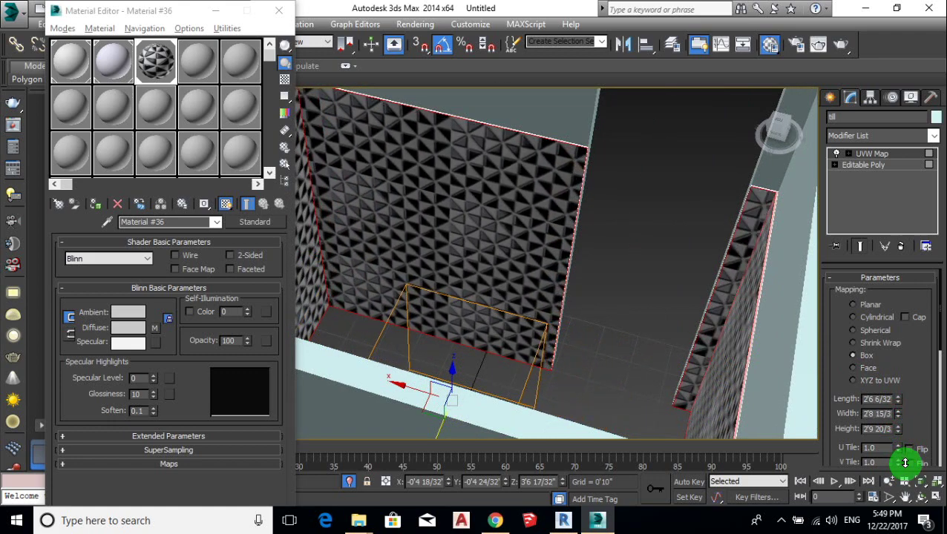
mouse_move(578, 269)
alt+middle_down()
mouse_move(513, 254)
mouse_move(423, 269)
mouse_move(374, 262)
mouse_move(550, 268)
mouse_move(583, 285)
mouse_move(531, 283)
mouse_move(509, 271)
mouse_move(478, 283)
mouse_move(465, 264)
mouse_move(450, 266)
mouse_move(453, 275)
mouse_move(402, 279)
mouse_move(579, 287)
mouse_move(630, 271)
mouse_move(565, 236)
mouse_move(658, 296)
mouse_move(672, 359)
mouse_move(545, 242)
mouse_move(571, 257)
mouse_move(560, 267)
mouse_move(612, 268)
alt+middle_up()
- Clear the selection and exit Isolate Selection to show the whole room again
click(880, 153)
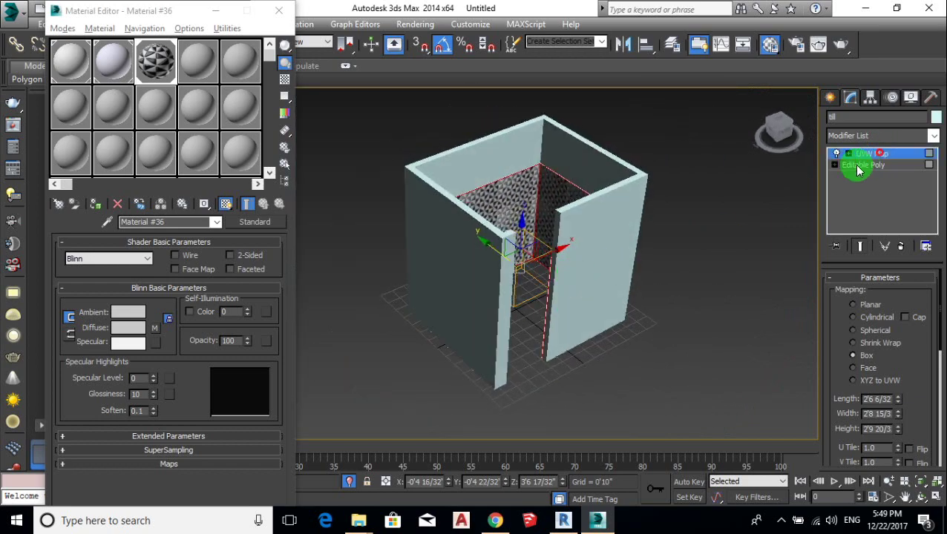
click(781, 197)
scroll(539, 232, up, 5)
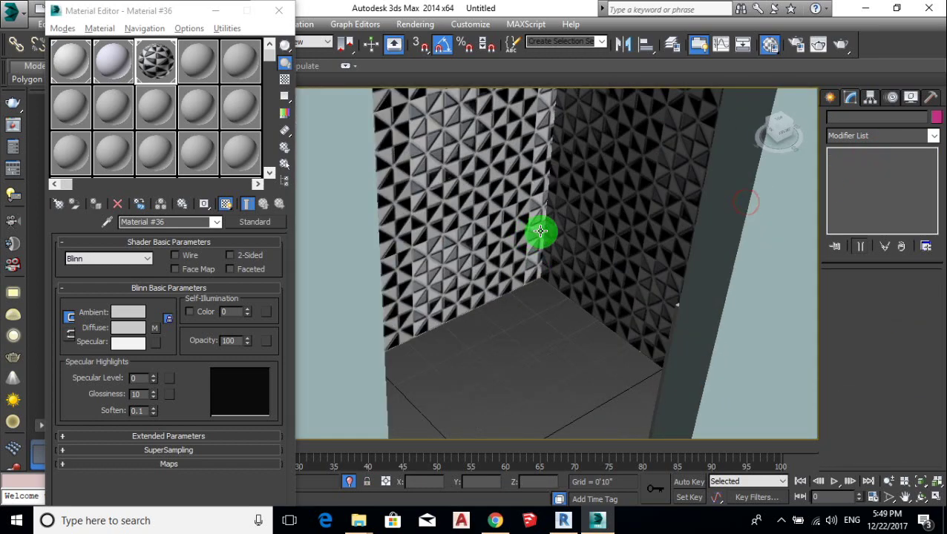
mouse_move(539, 232)
alt+middle_down()
mouse_move(598, 319)
mouse_move(664, 369)
mouse_move(524, 323)
mouse_move(573, 311)
mouse_move(518, 289)
mouse_move(480, 290)
mouse_move(518, 294)
mouse_move(583, 274)
mouse_move(499, 285)
mouse_move(518, 290)
alt+middle_up()
scroll(556, 294, down, 5)
scroll(558, 299, up, 4)
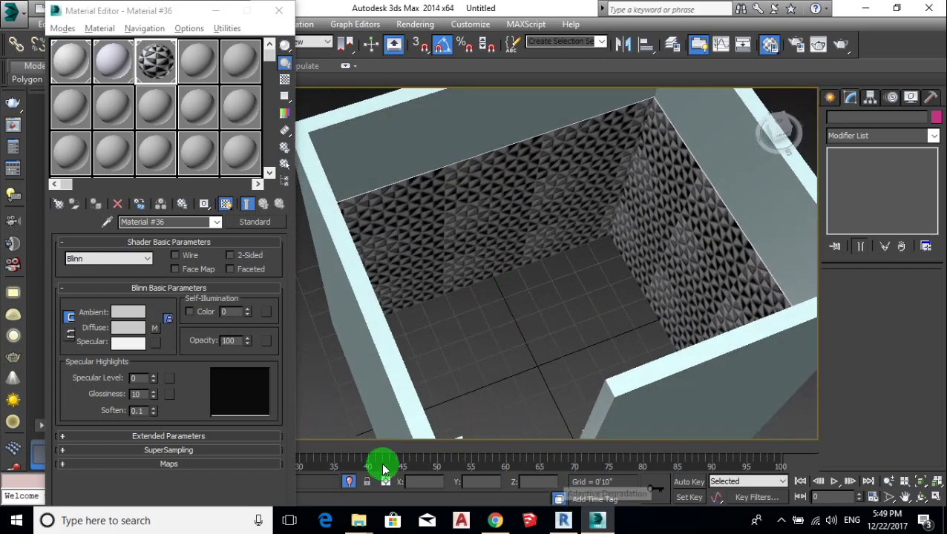
click(349, 481)
scroll(428, 306, up, 5)
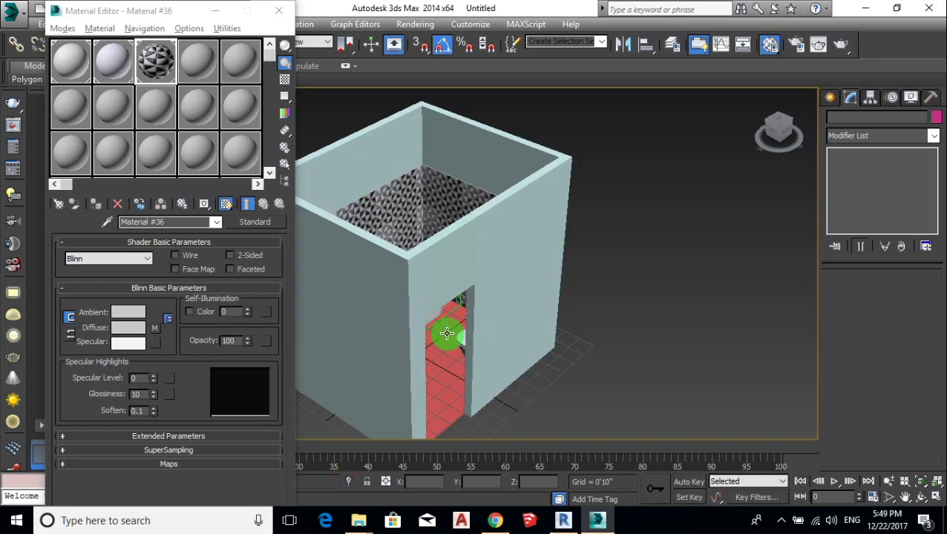
mouse_move(448, 334)
alt+middle_down()
mouse_move(433, 269)
mouse_move(444, 330)
alt+middle_up()
- Give the outer walls a new white Ambient/Diffuse material, renamed 'sdfd' on assignment
click(487, 243)
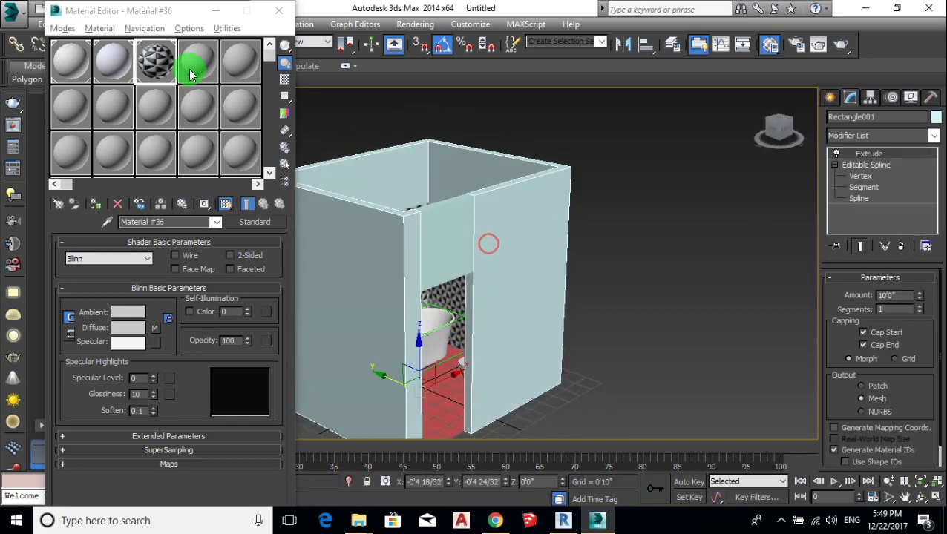
click(194, 64)
click(139, 316)
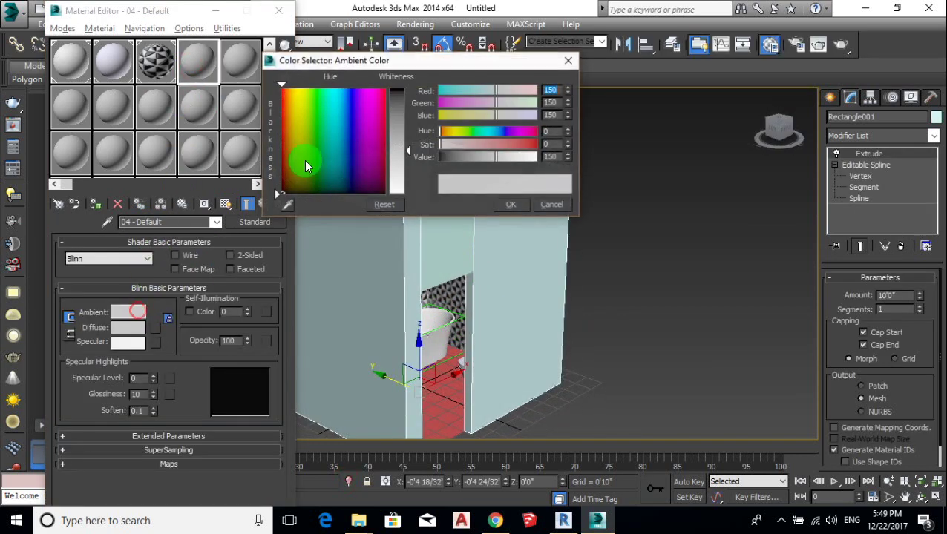
drag(391, 158, 461, 194)
click(512, 209)
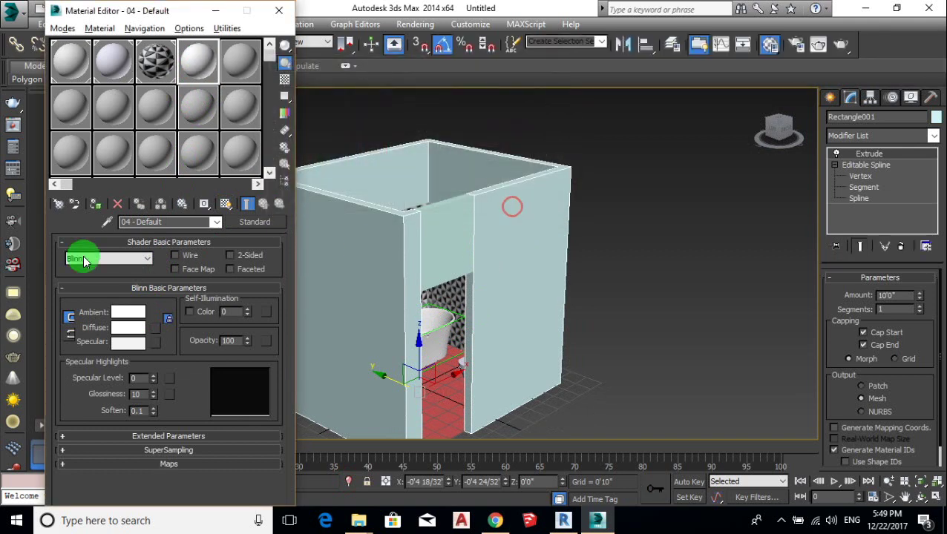
click(95, 204)
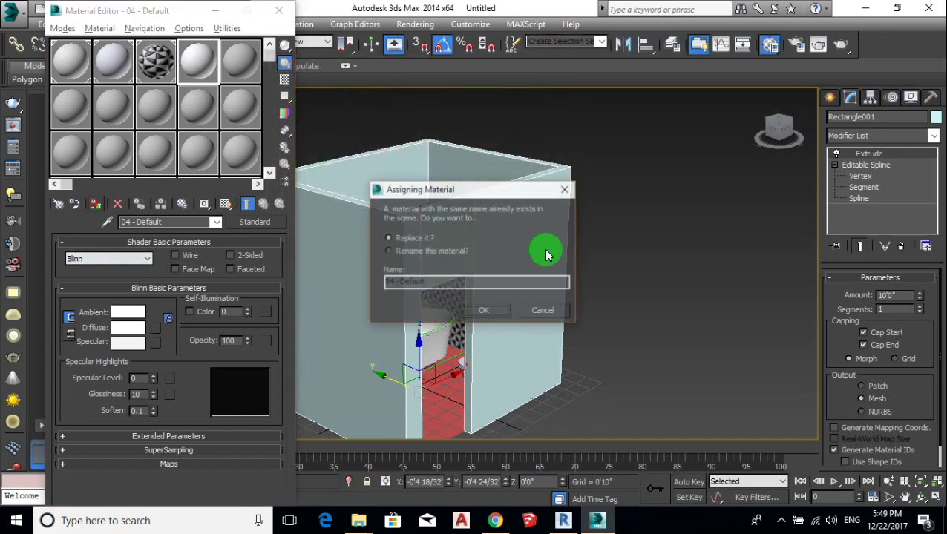
click(558, 310)
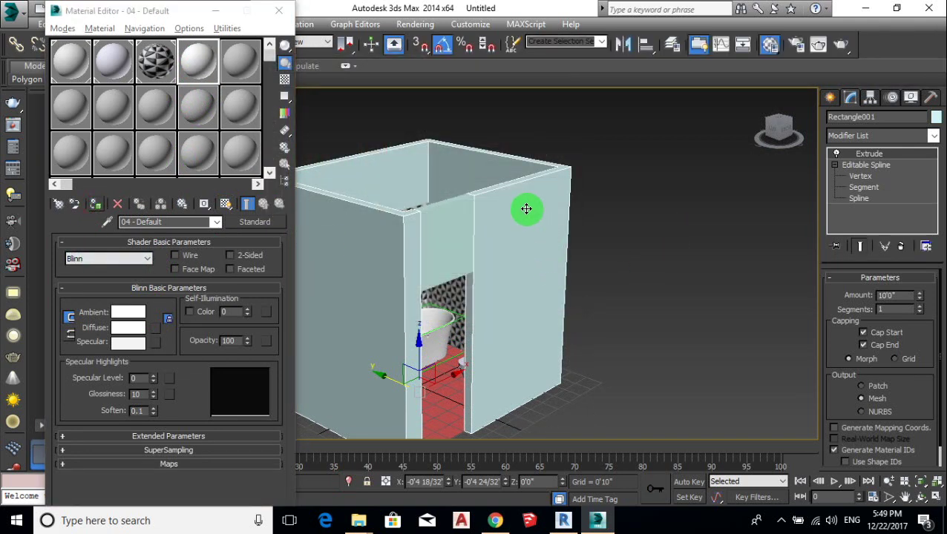
click(526, 208)
click(100, 208)
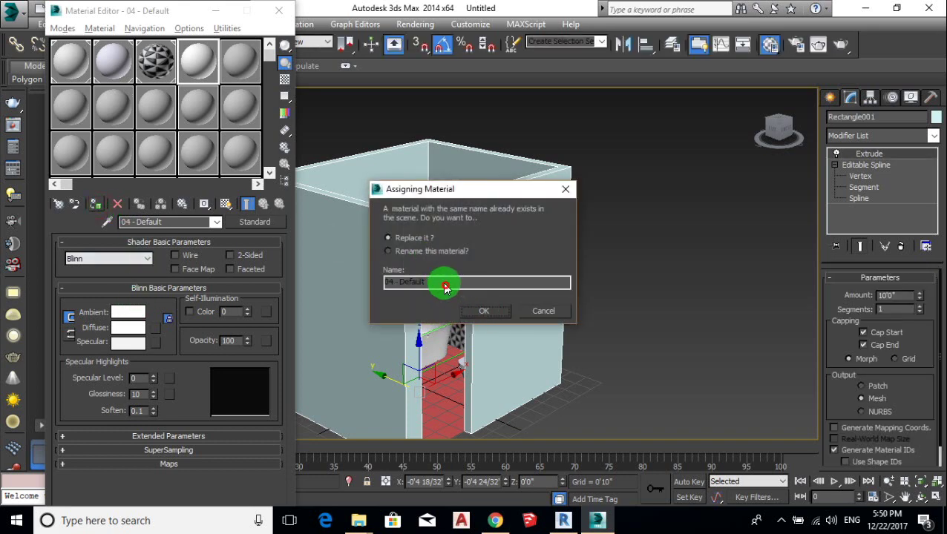
click(397, 251)
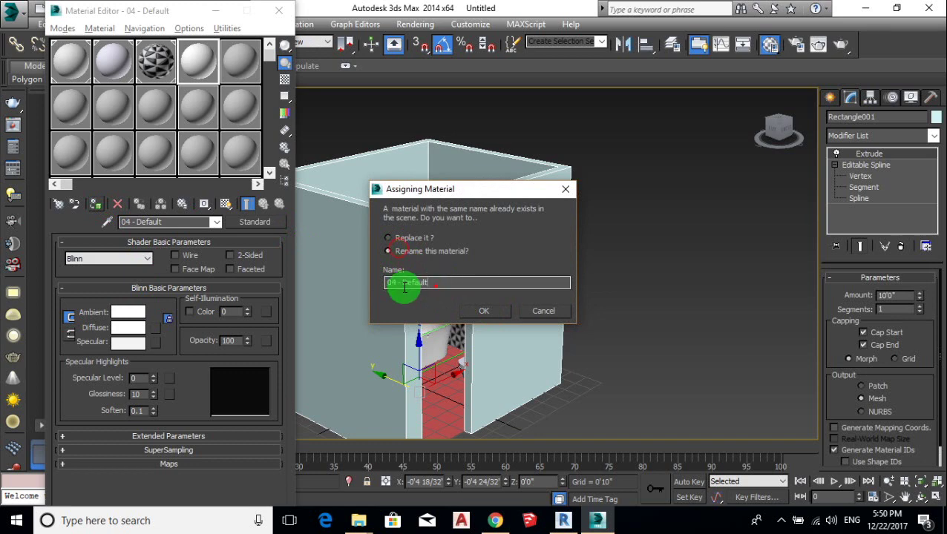
click(476, 282)
text(sdfd)
click(484, 312)
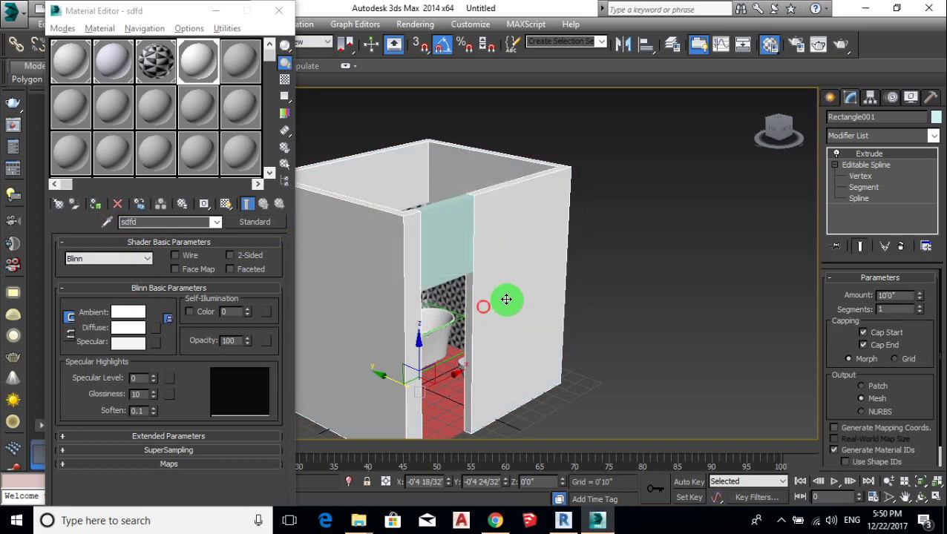
- Select the floor plane from a near top-down view and pick the next empty material slot
click(449, 235)
click(615, 232)
mouse_move(513, 243)
alt+middle_down()
mouse_move(544, 312)
mouse_move(571, 312)
mouse_move(484, 289)
mouse_move(534, 332)
alt+middle_up()
click(448, 290)
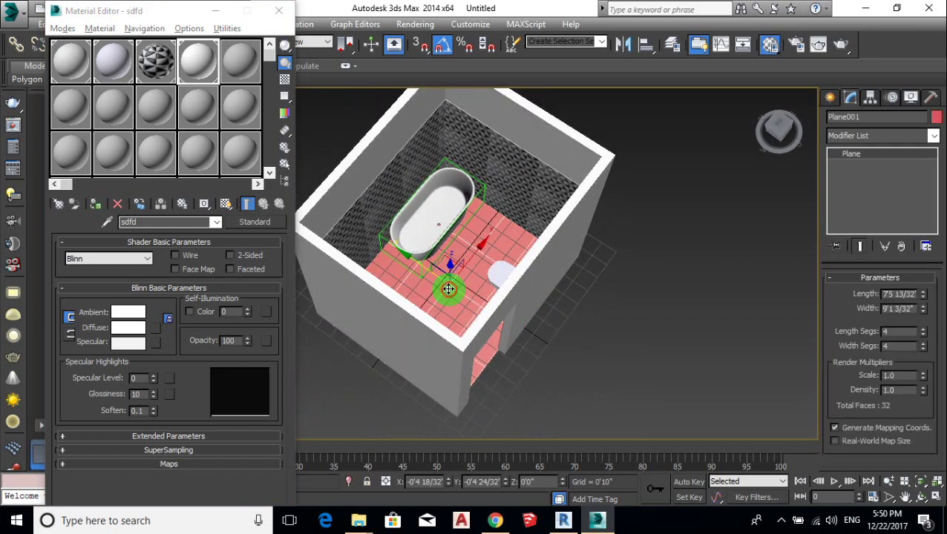
click(249, 65)
mouse_move(358, 520)
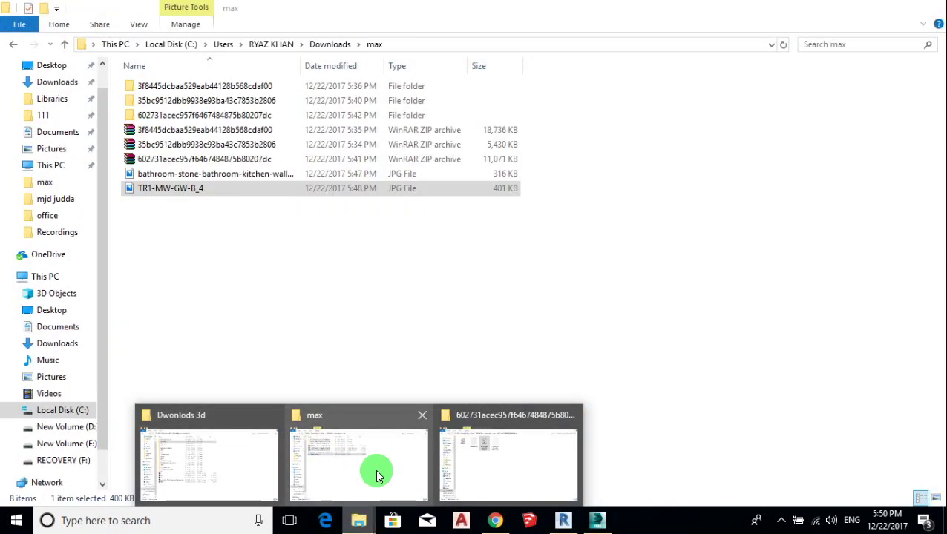
- Close the cadnav mosaic tile image tab in Chrome
click(376, 469)
click(165, 175)
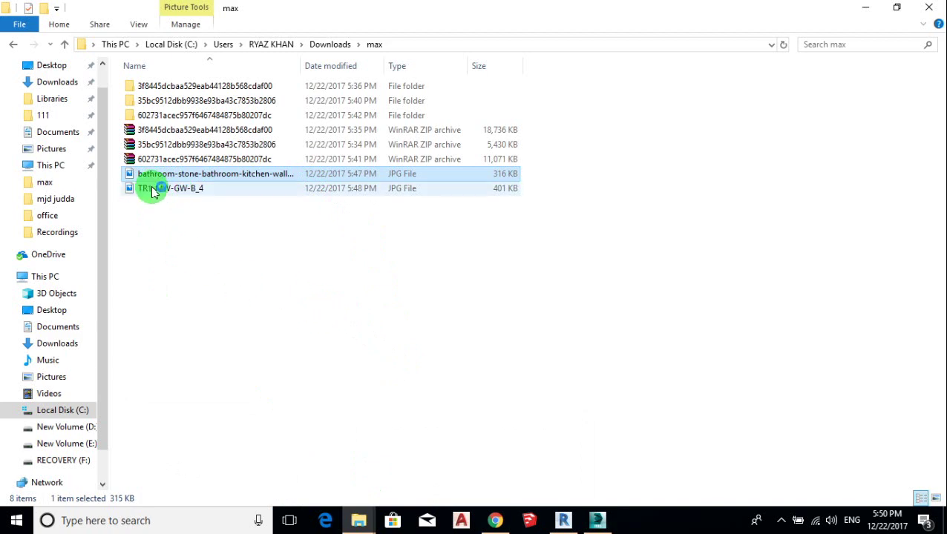
click(495, 521)
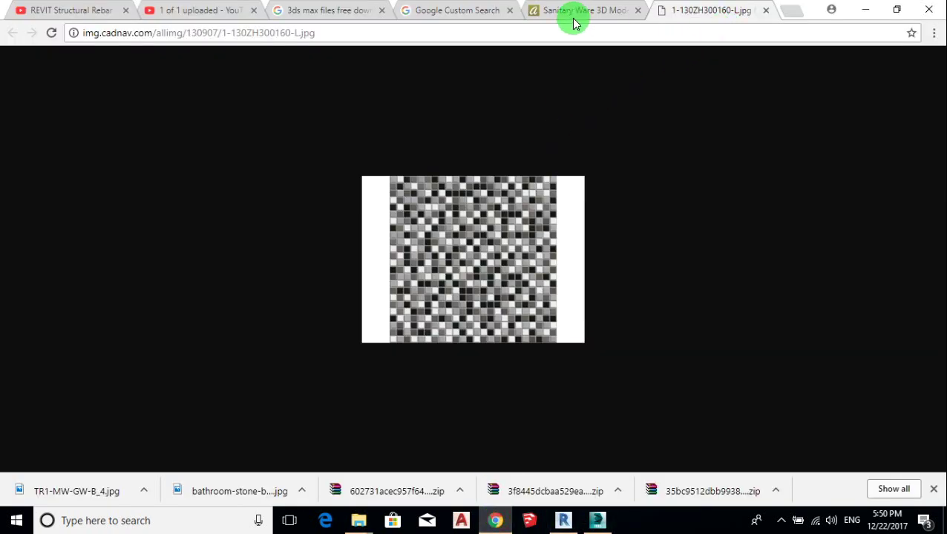
click(483, 11)
click(582, 11)
click(679, 9)
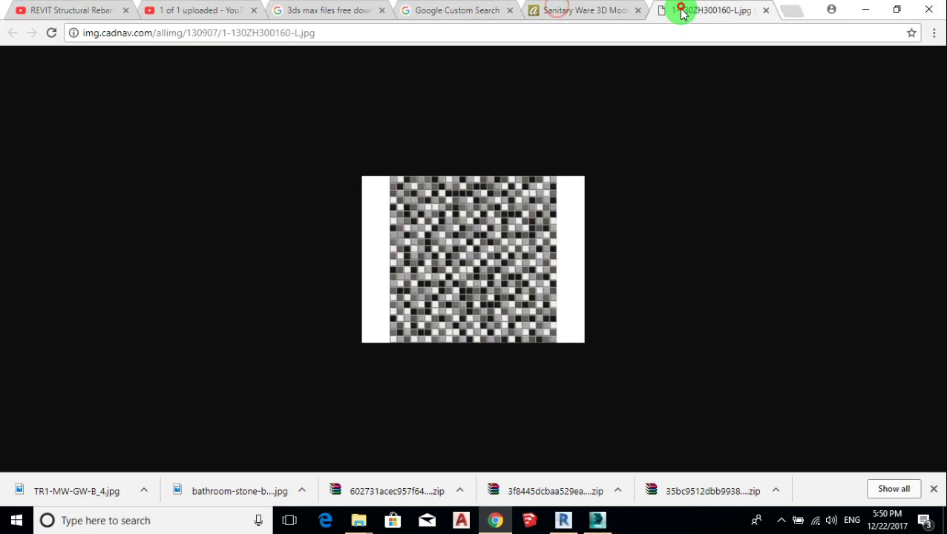
click(766, 10)
click(461, 12)
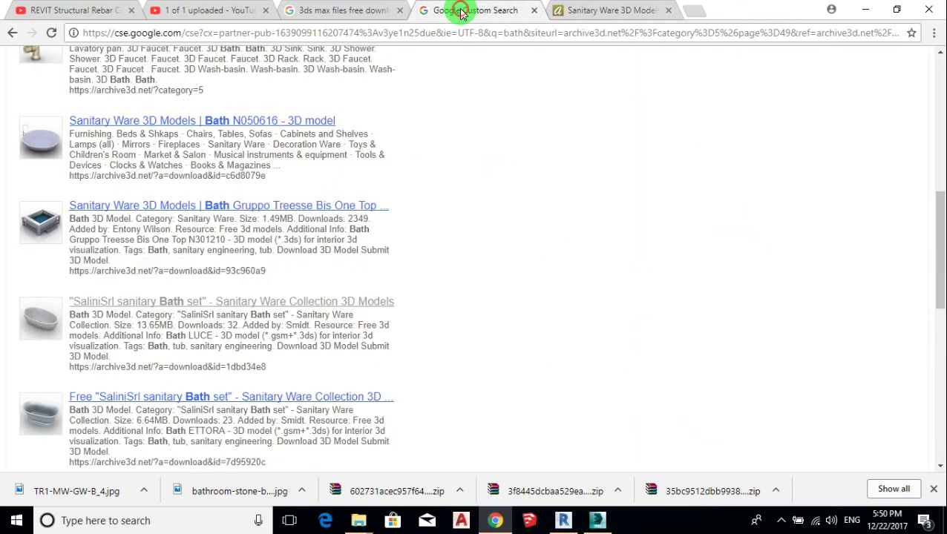
- Open Google in a new tab and search 'bathroom floor tiles' from the suggestions
click(695, 13)
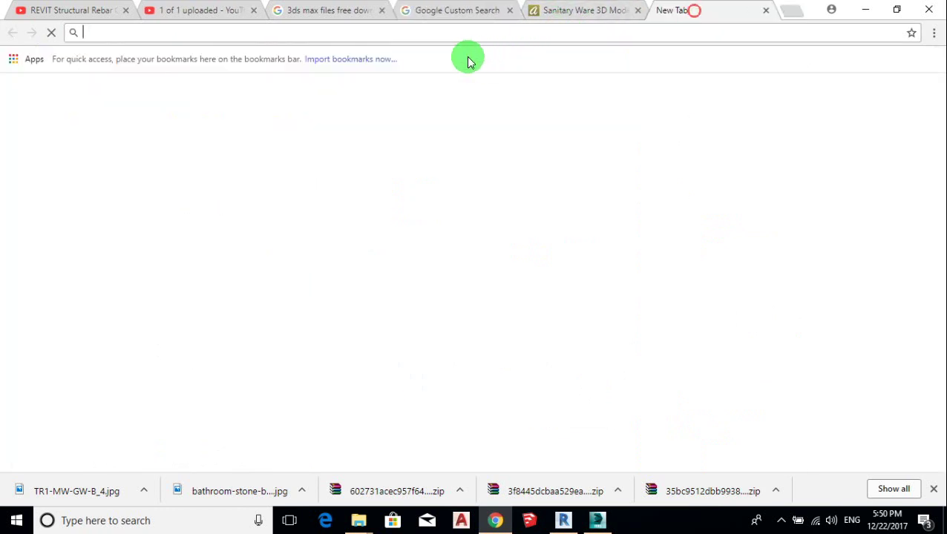
text(g)
key(Return)
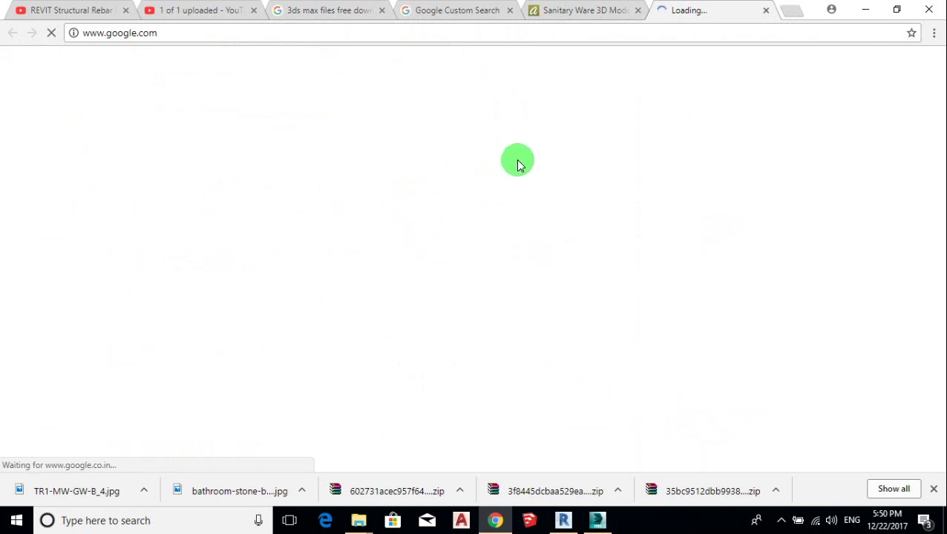
click(583, 10)
click(701, 10)
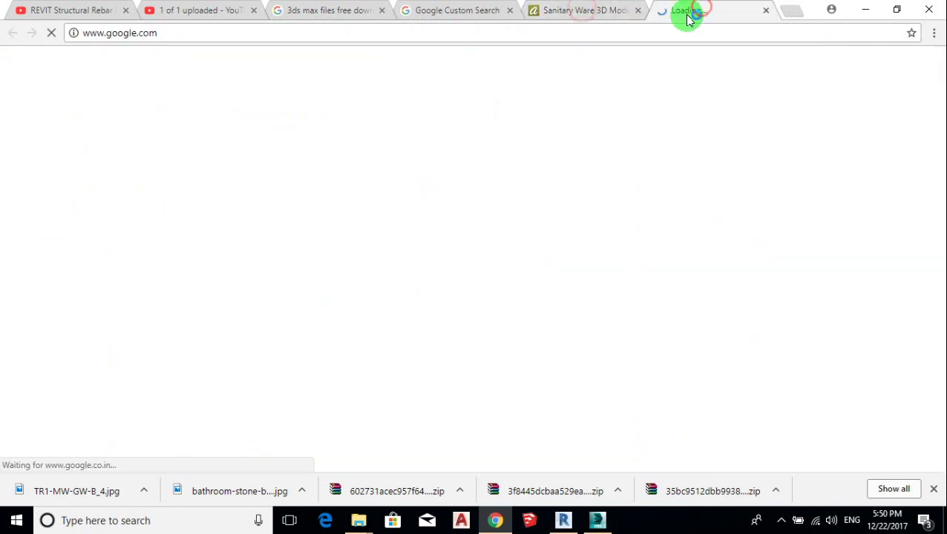
click(603, 11)
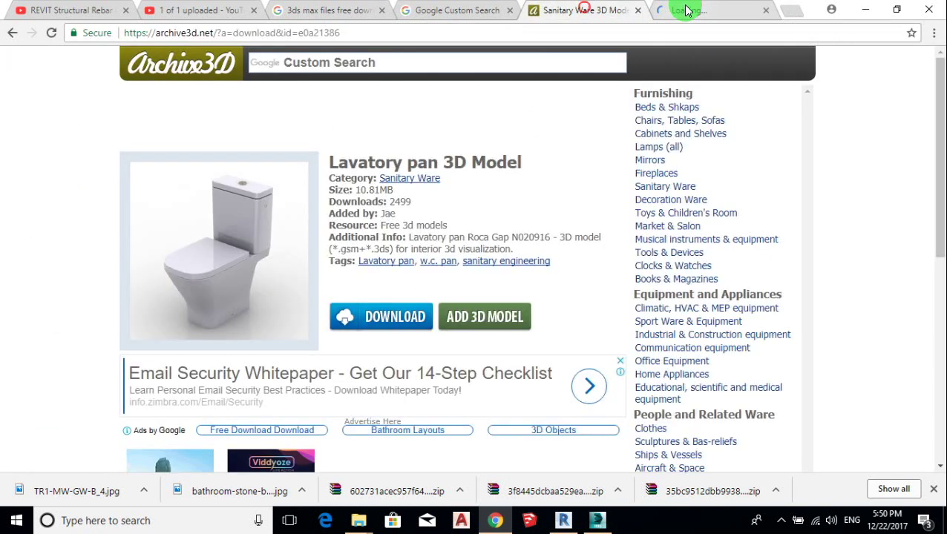
click(686, 10)
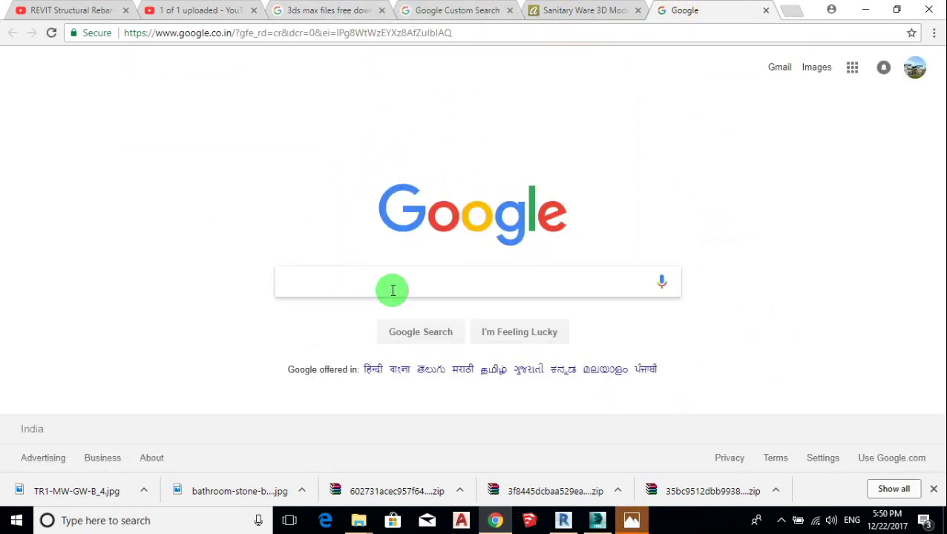
text(bat)
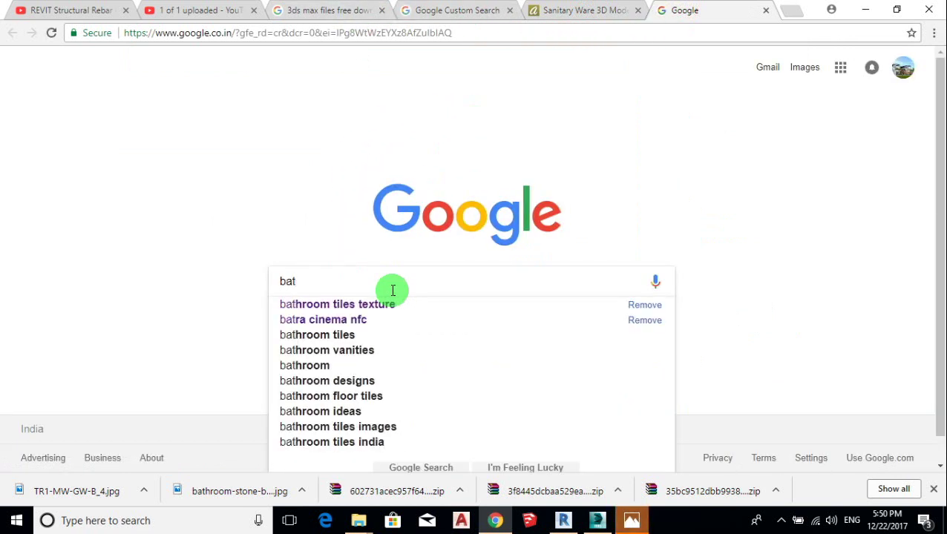
key(Down)
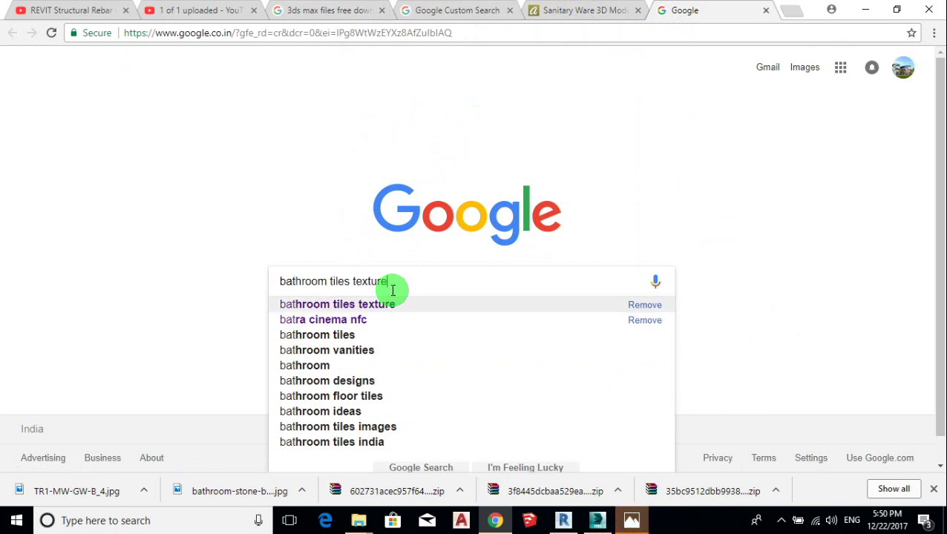
key(Down)
key(Down)
key(Down)
key(Down)
key(Down)
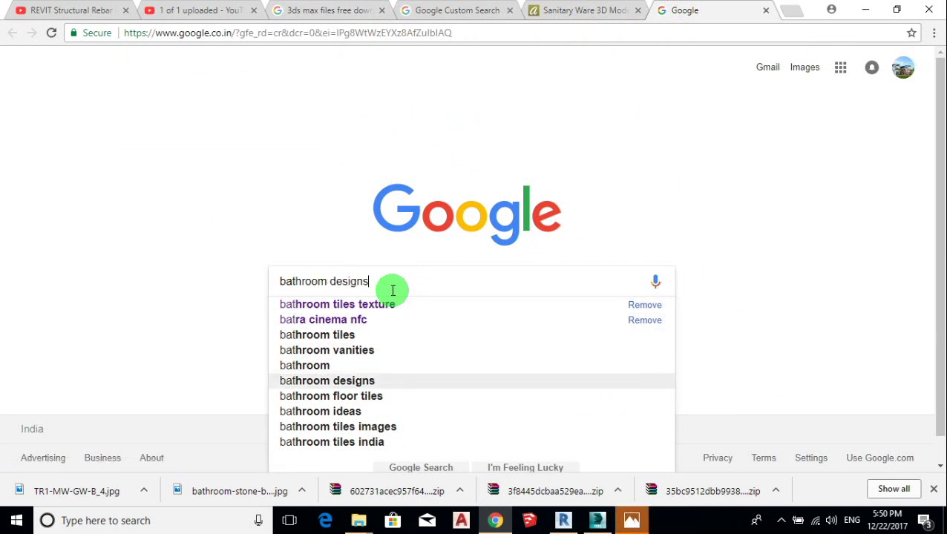
key(Down)
key(Return)
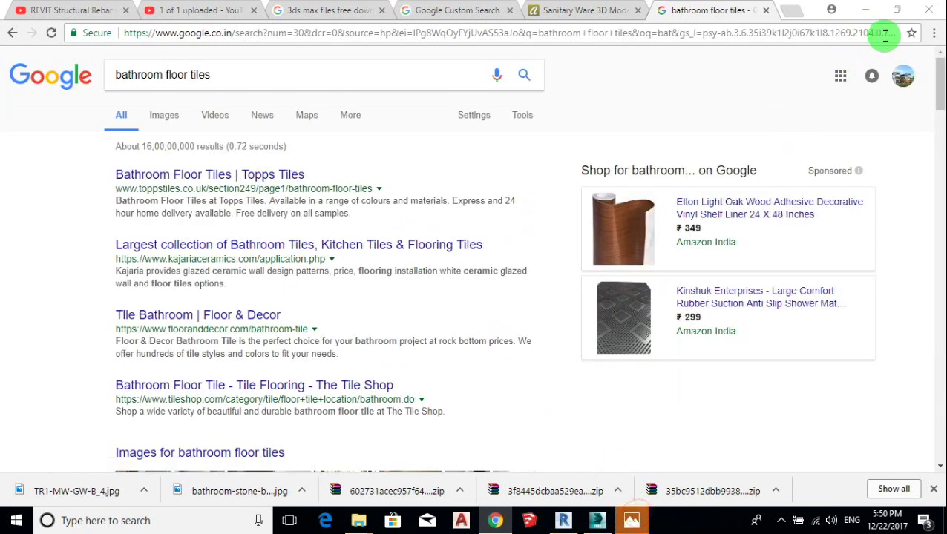
- Close the stone tile image viewer and search Google for 'bathroom floor tiles texture'
click(633, 524)
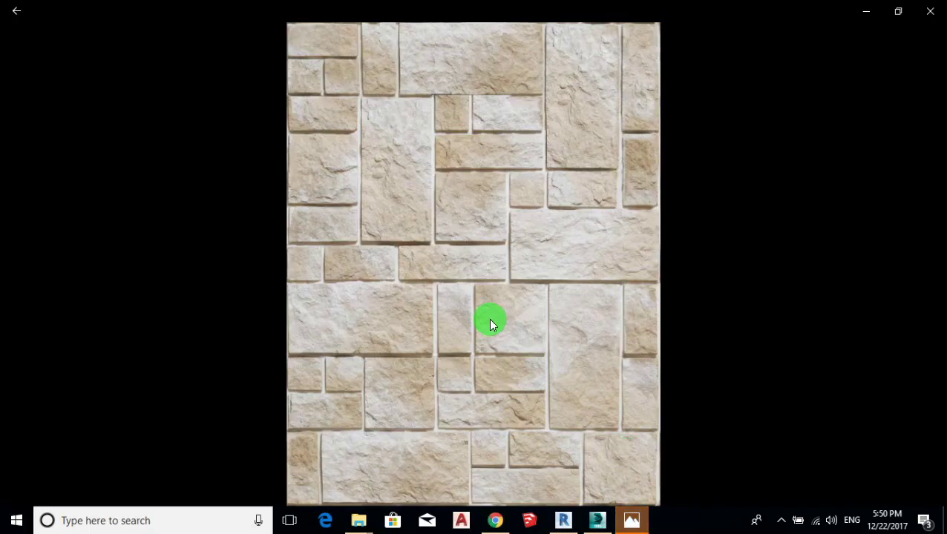
click(930, 12)
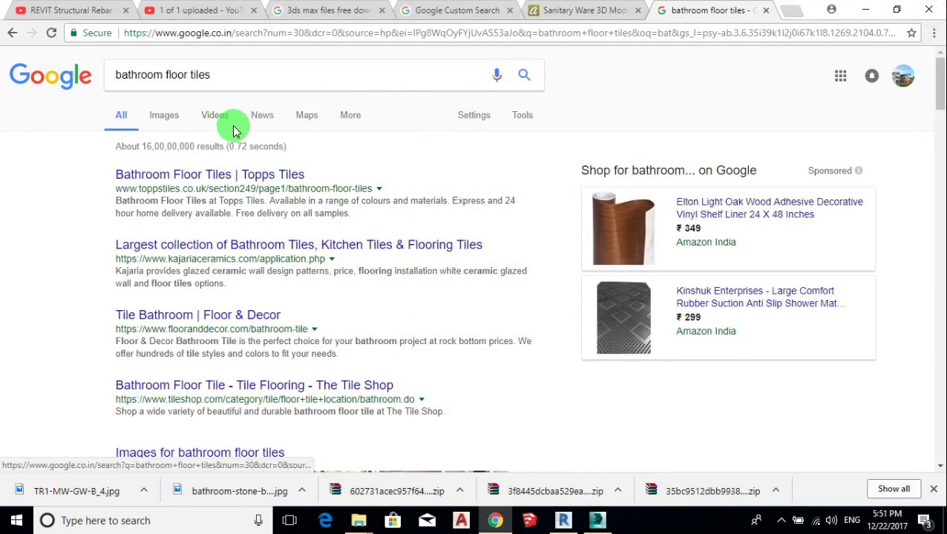
scroll(302, 248, down, 4)
scroll(220, 182, up, 4)
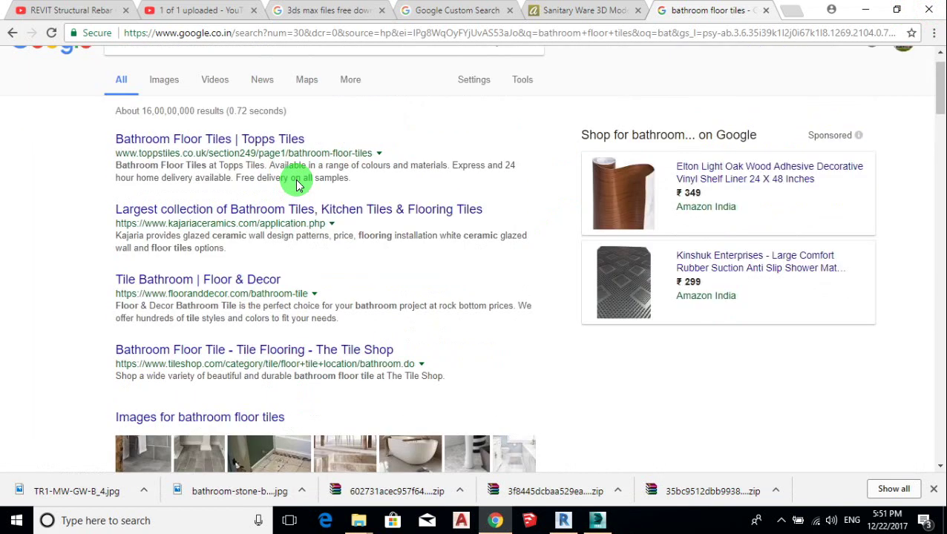
click(210, 74)
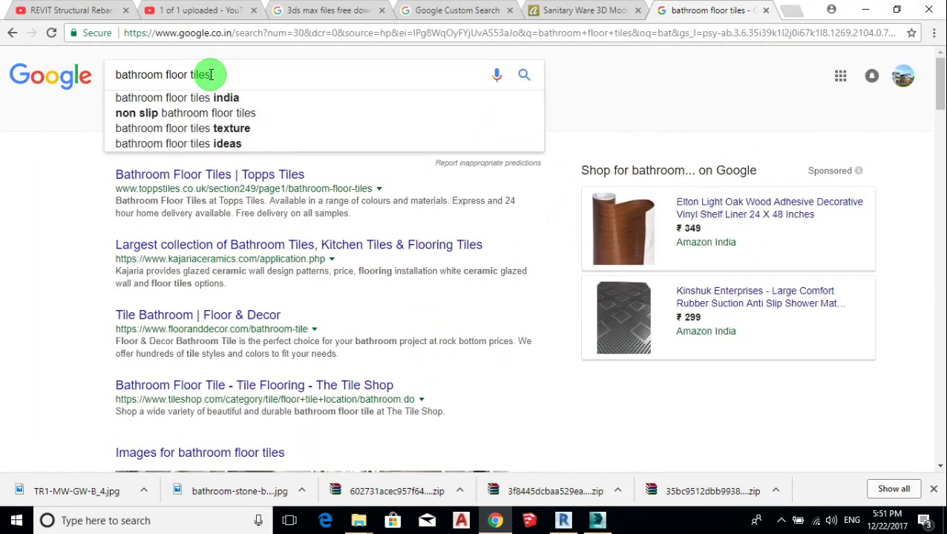
click(222, 127)
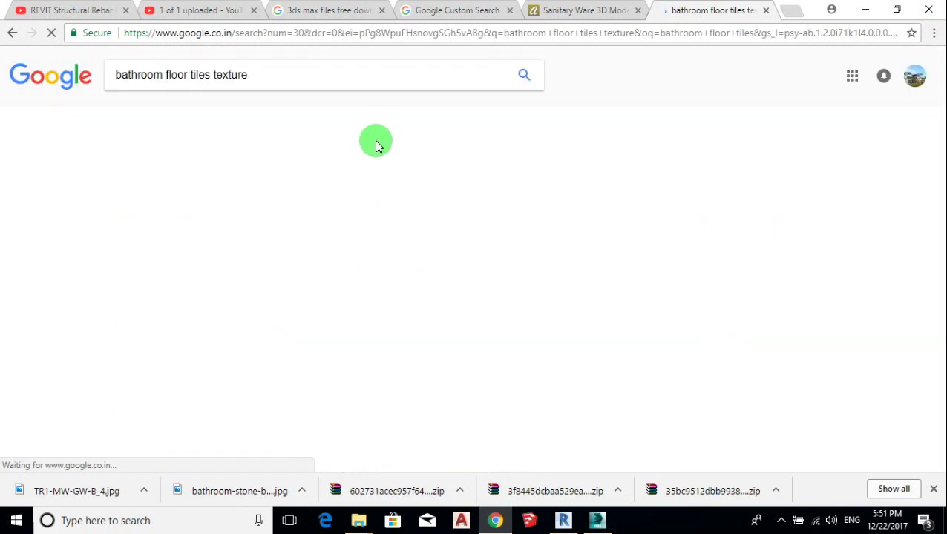
- Switch to image results and preview a plain white tile texture
click(256, 175)
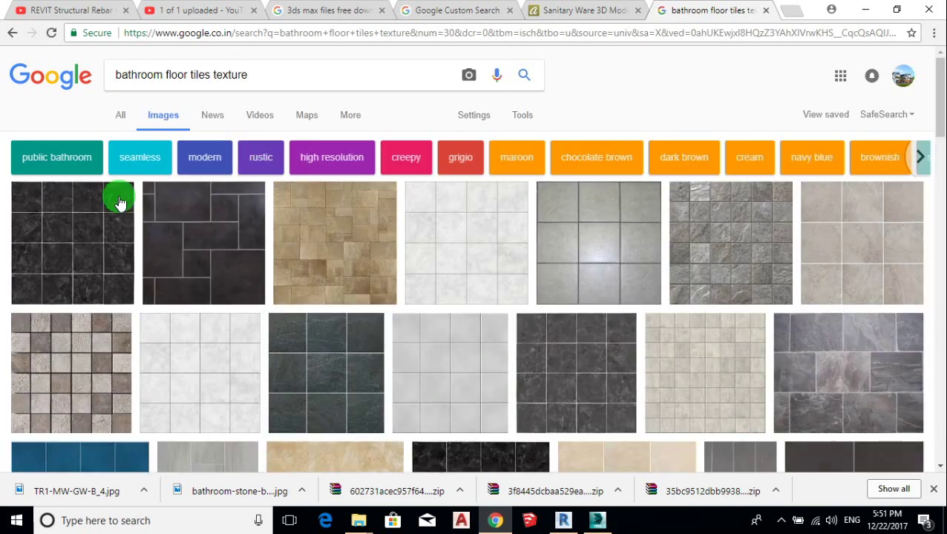
scroll(366, 296, down, 3)
scroll(311, 291, down, 3)
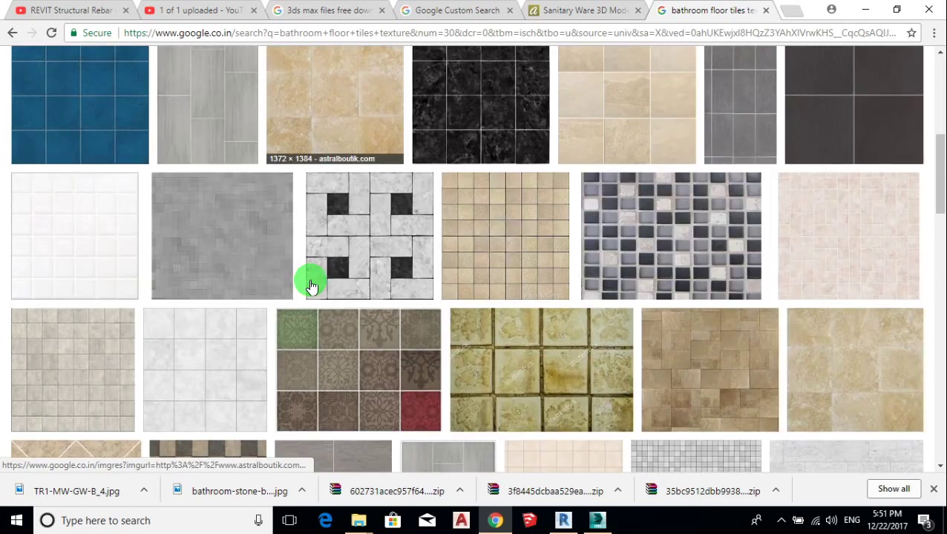
scroll(311, 286, down, 2)
scroll(311, 286, down, 3)
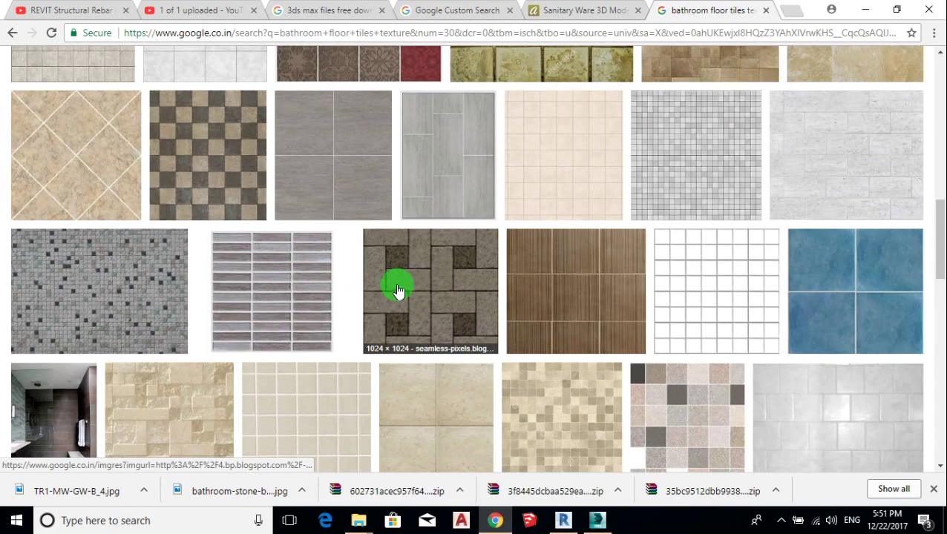
scroll(398, 290, down, 3)
scroll(397, 290, down, 2)
scroll(398, 290, down, 1)
scroll(398, 290, down, 1)
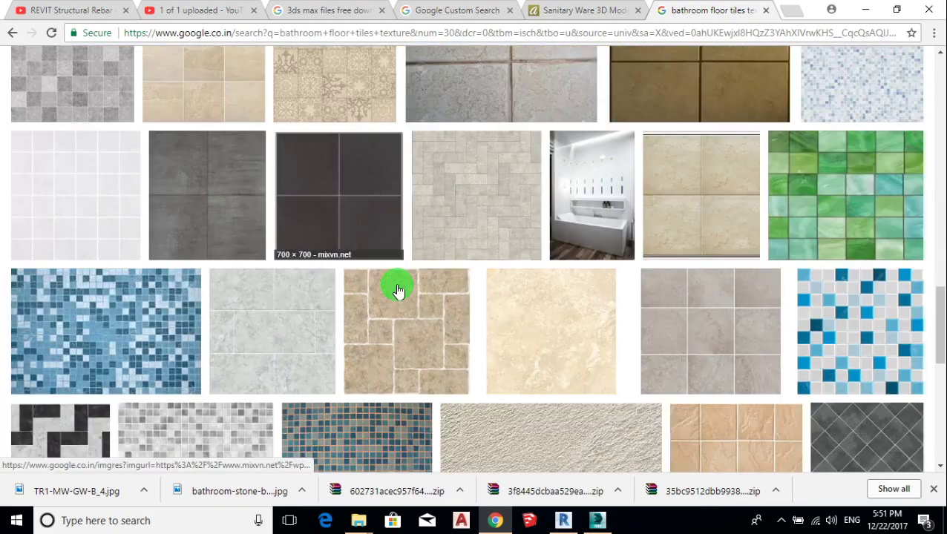
scroll(397, 290, down, 2)
scroll(397, 290, down, 1)
scroll(398, 290, down, 1)
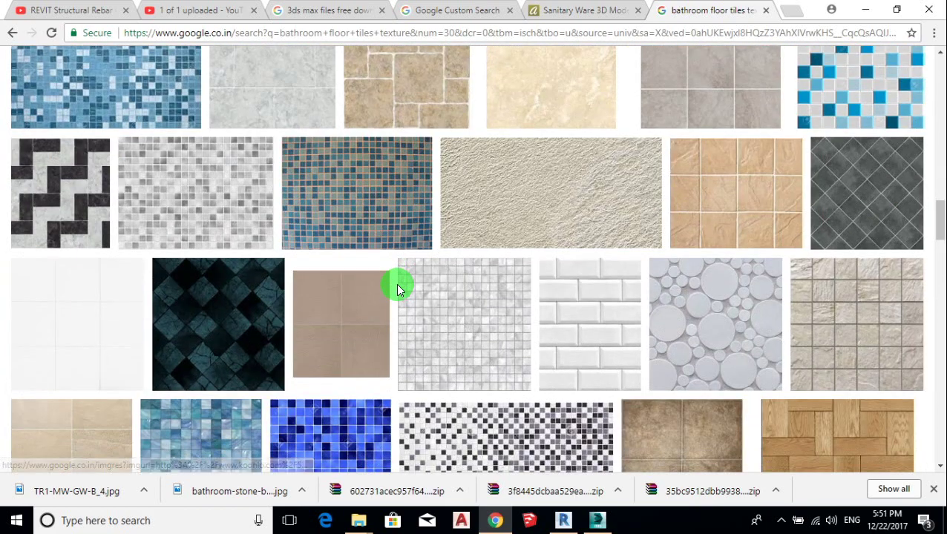
scroll(397, 290, down, 3)
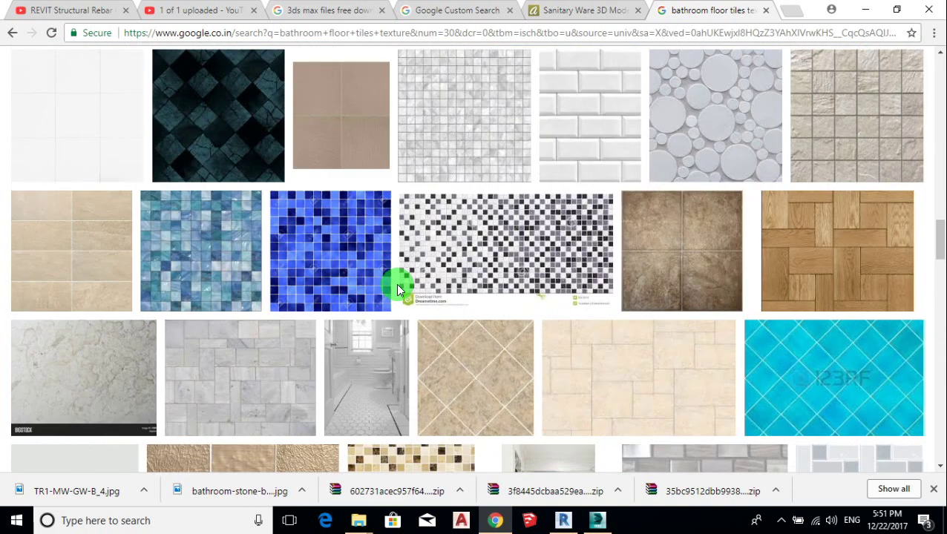
click(56, 146)
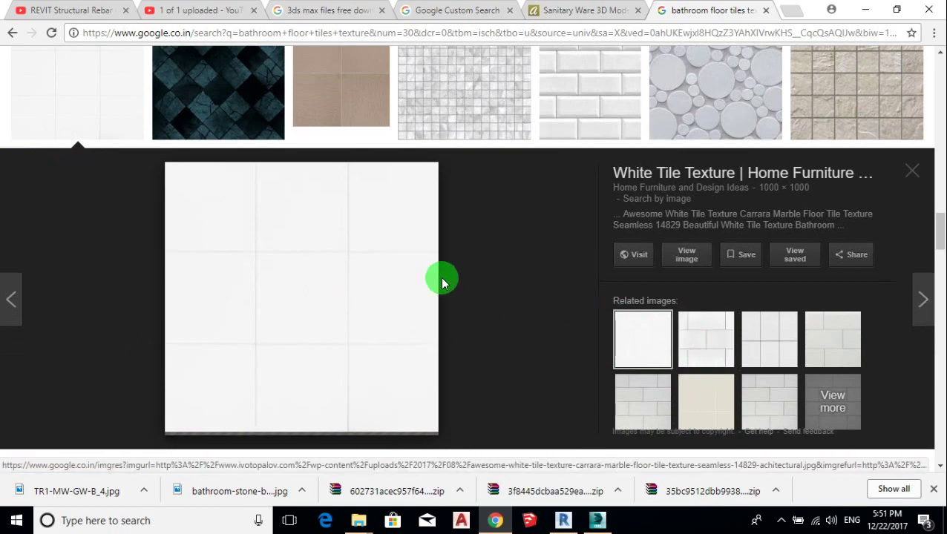
- Preview the white marble, grey octagon and pale blue octagon tile textures
scroll(440, 277, up, 3)
scroll(445, 282, down, 6)
scroll(445, 282, down, 5)
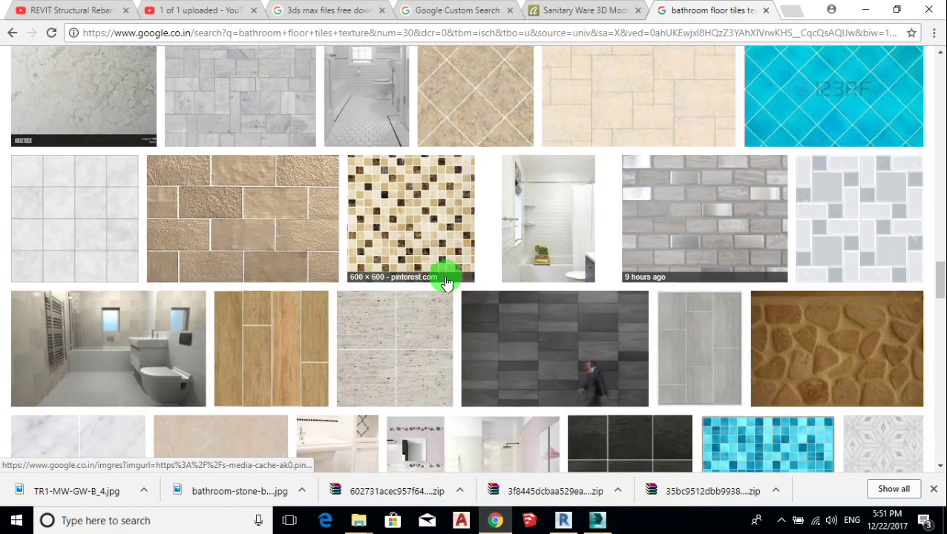
scroll(445, 283, down, 3)
scroll(444, 274, down, 1)
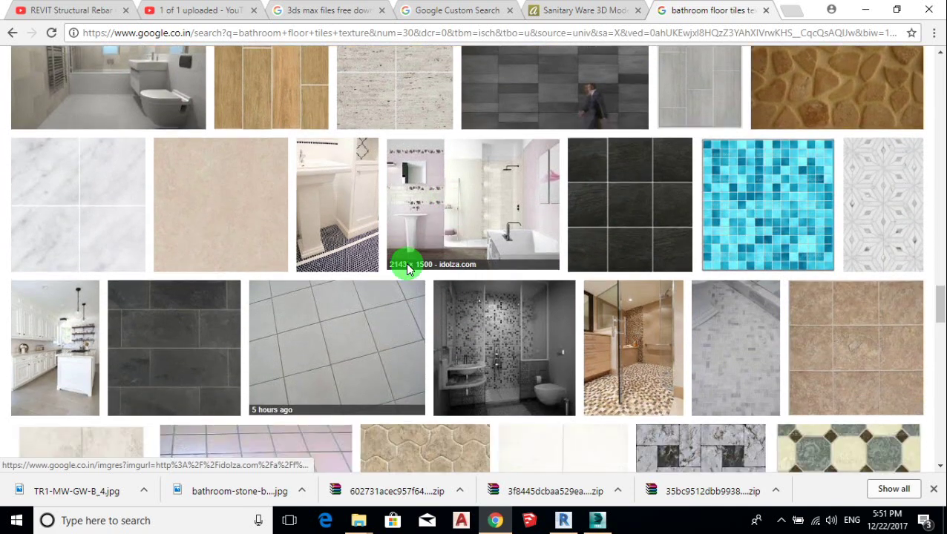
click(69, 191)
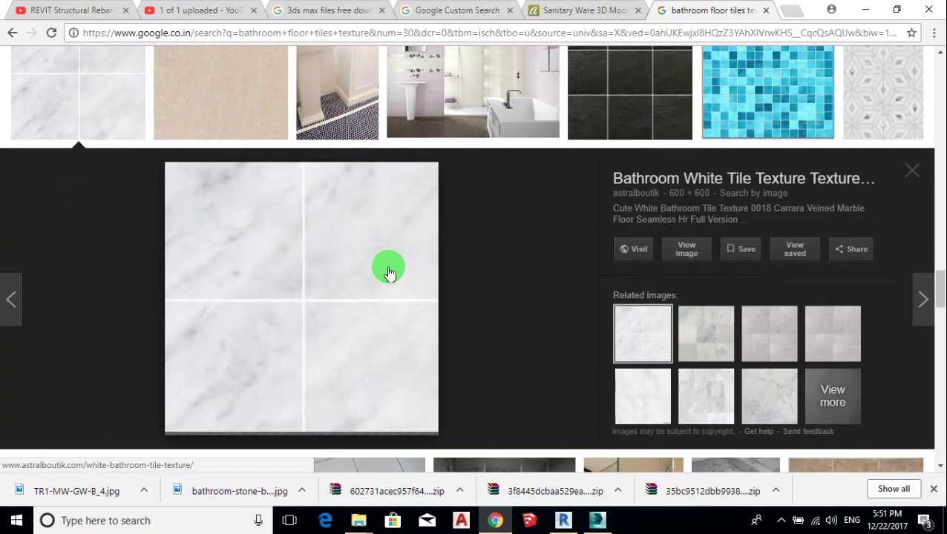
scroll(379, 267, up, 2)
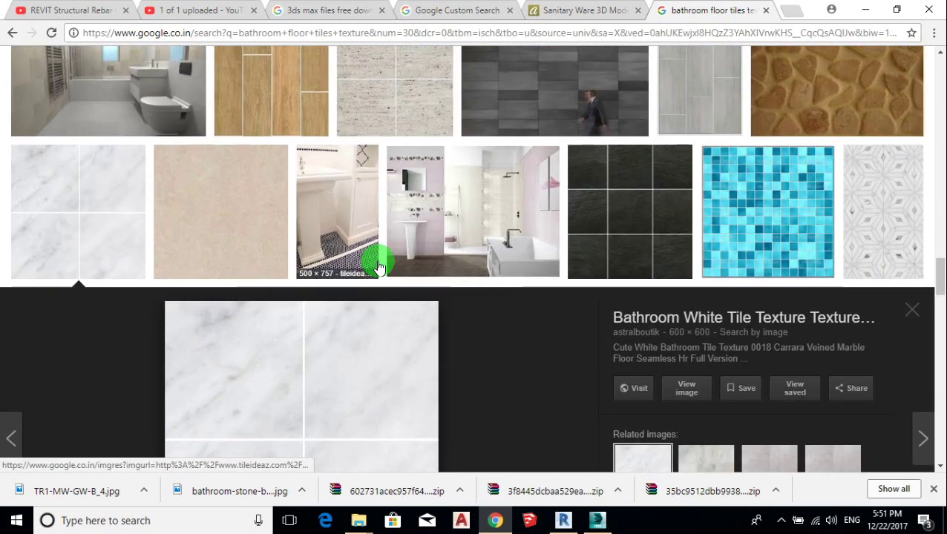
scroll(378, 265, down, 3)
scroll(379, 264, down, 3)
scroll(379, 265, down, 3)
scroll(379, 265, down, 3)
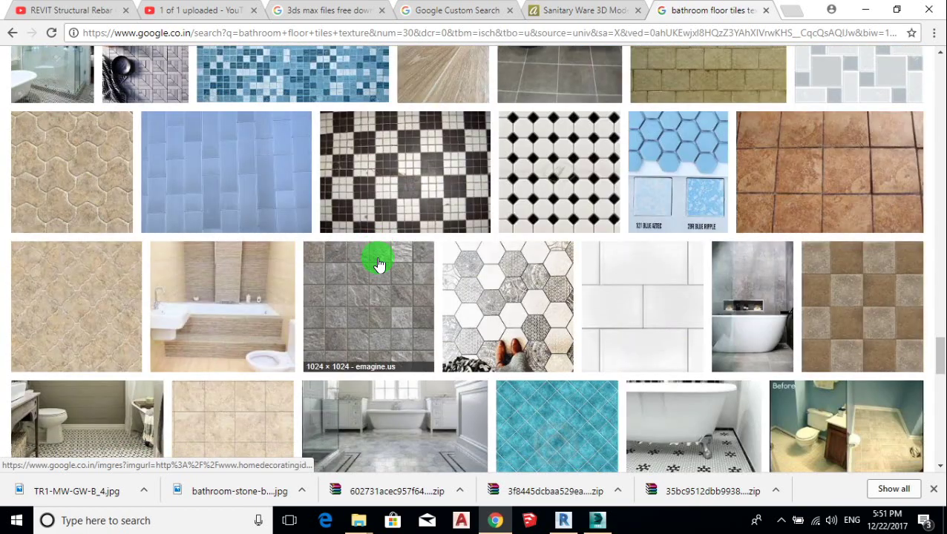
scroll(379, 265, down, 3)
scroll(378, 265, down, 2)
scroll(379, 265, down, 3)
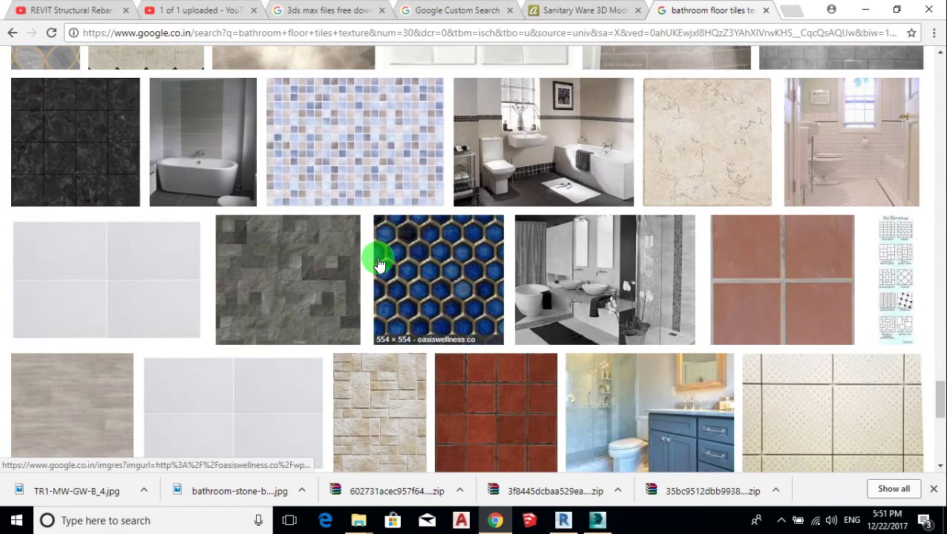
scroll(379, 265, down, 3)
scroll(379, 265, down, 2)
scroll(379, 265, down, 3)
scroll(397, 292, down, 3)
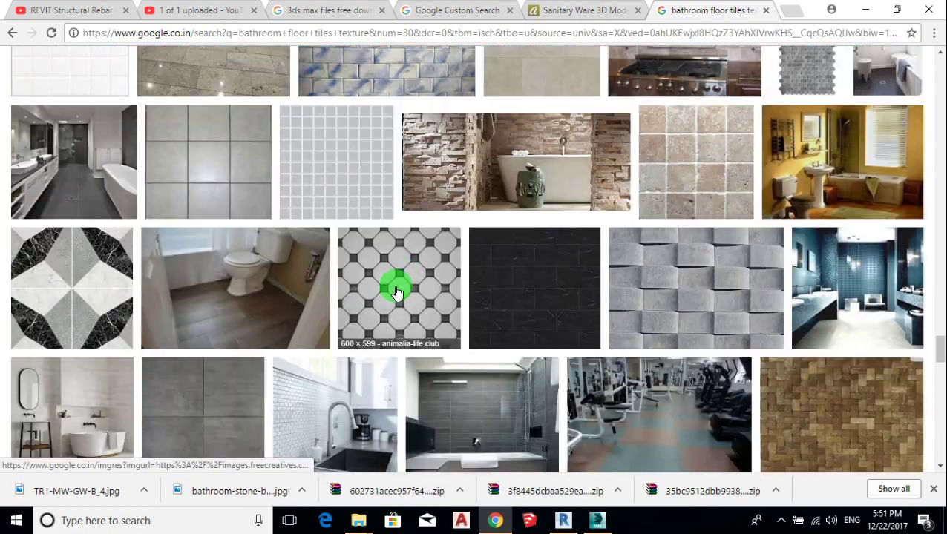
click(385, 297)
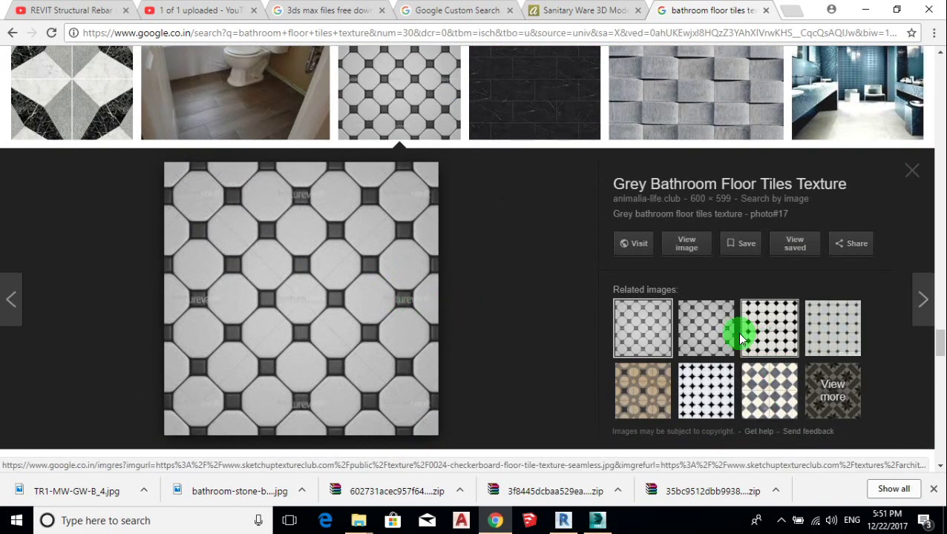
click(704, 323)
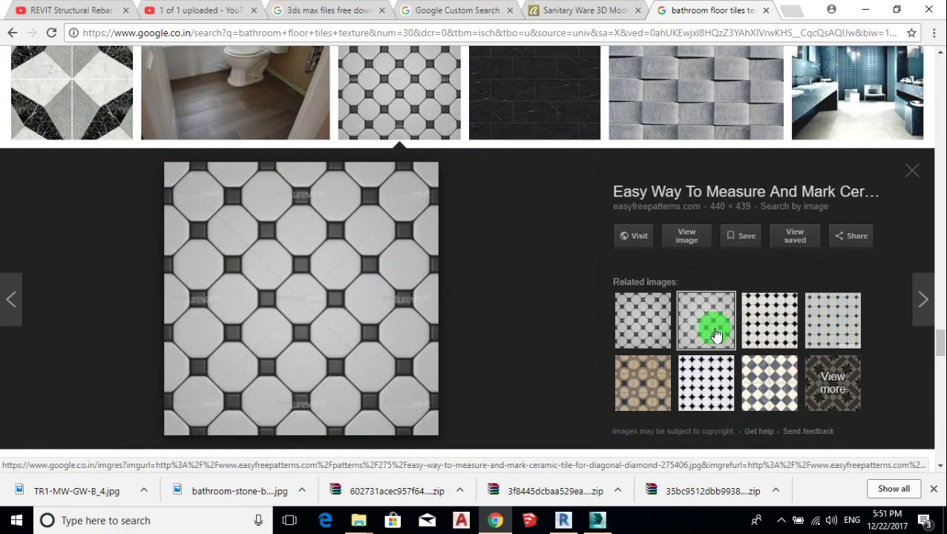
click(750, 327)
click(819, 330)
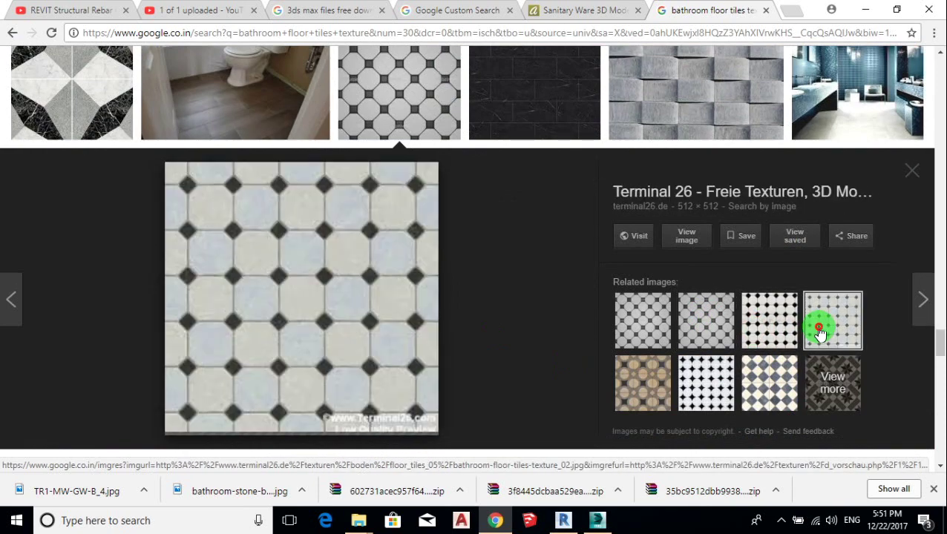
- Scroll further and select the beige veined marble tile texture
scroll(427, 289, down, 2)
scroll(426, 289, down, 5)
scroll(427, 290, down, 5)
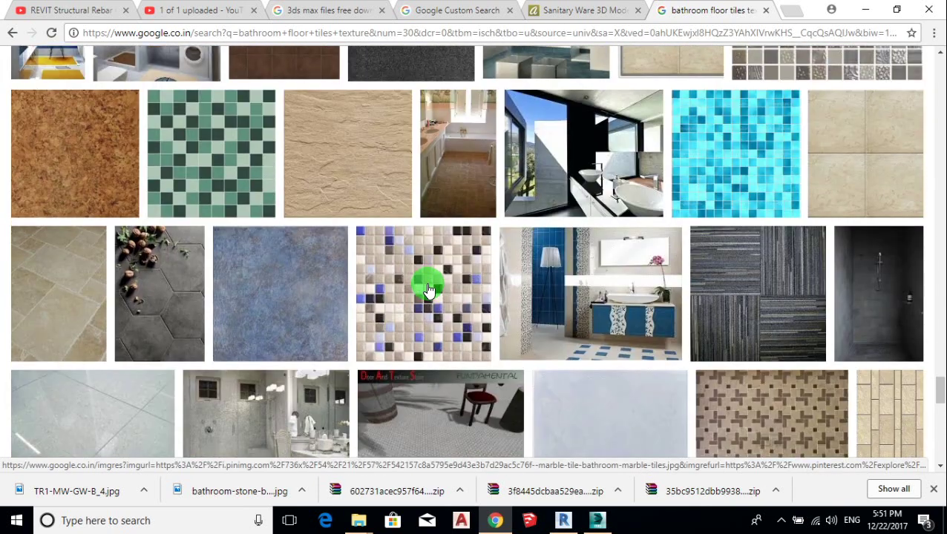
scroll(428, 291, down, 5)
scroll(429, 290, down, 3)
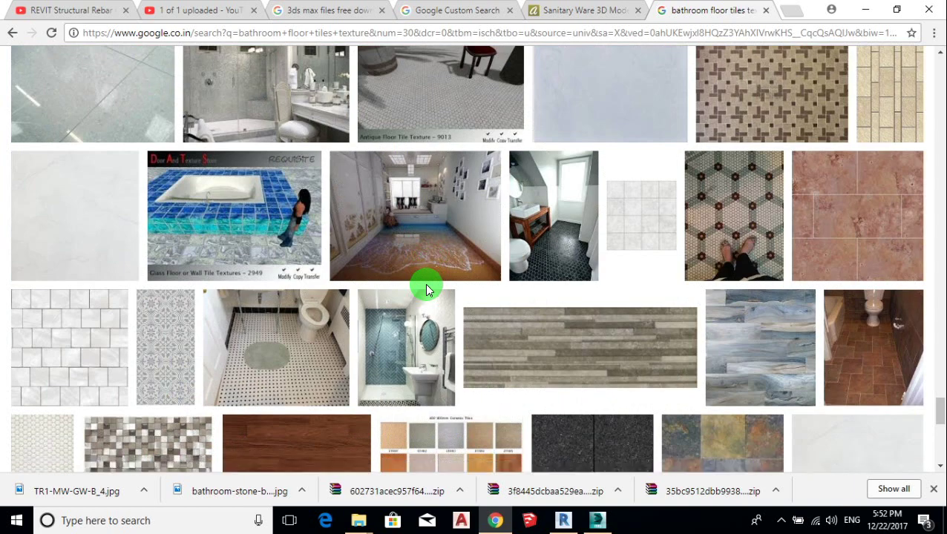
scroll(427, 289, down, 5)
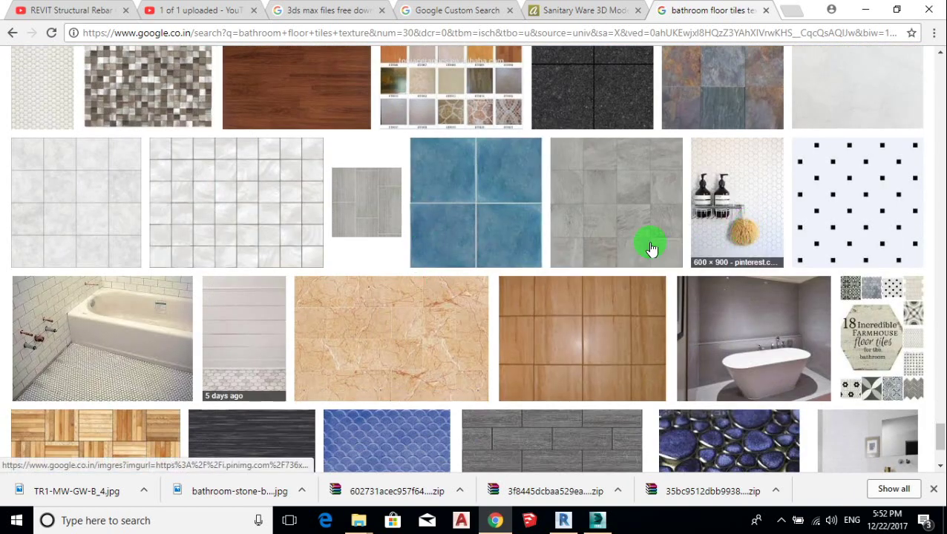
scroll(454, 264, down, 1)
scroll(454, 259, down, 1)
scroll(311, 273, up, 4)
scroll(310, 273, down, 3)
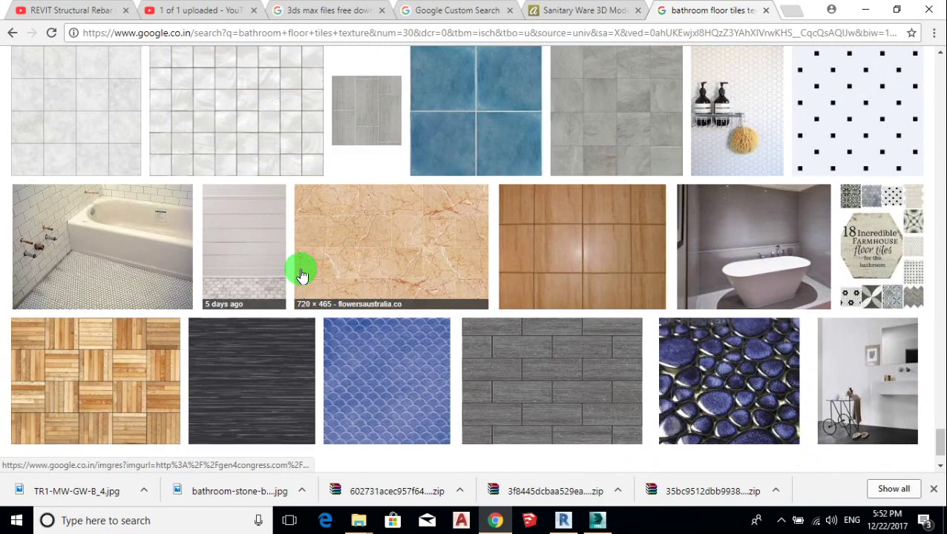
click(392, 268)
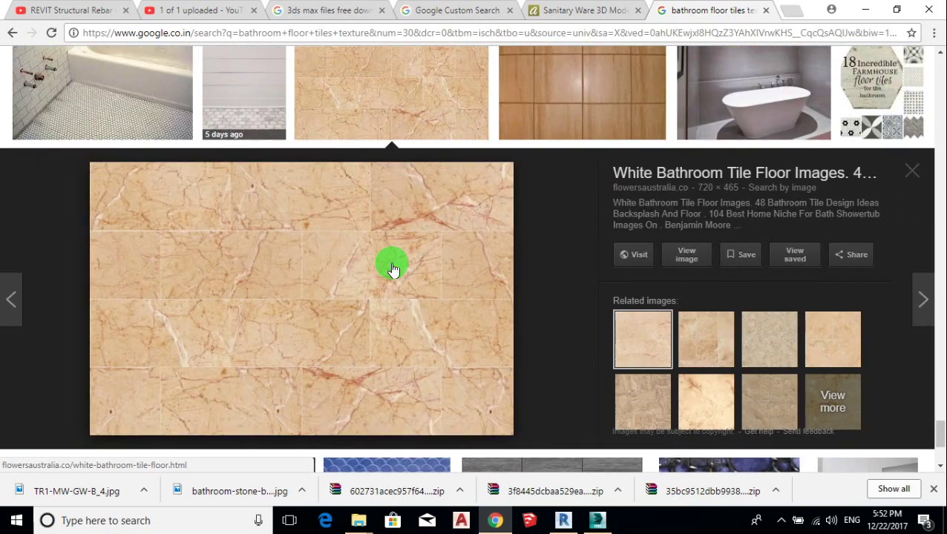
- Save the full-size beige marble tile image as a JPEG to Downloads, then close its tab
click(689, 254)
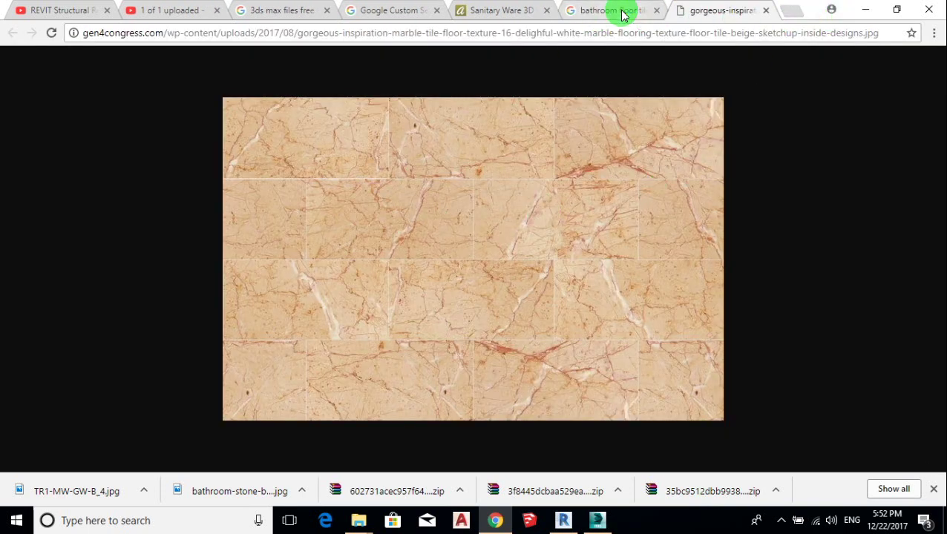
click(622, 15)
click(686, 15)
right_click(486, 216)
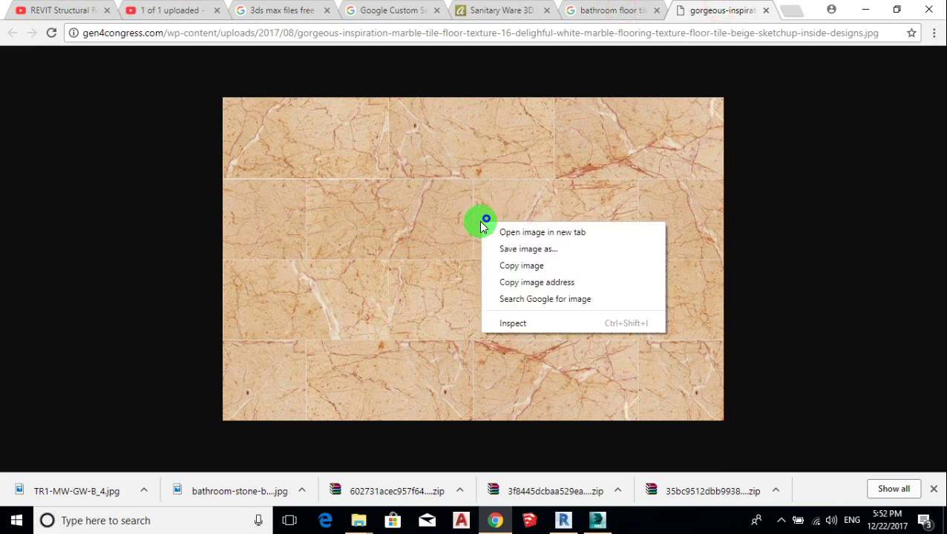
click(523, 253)
click(357, 310)
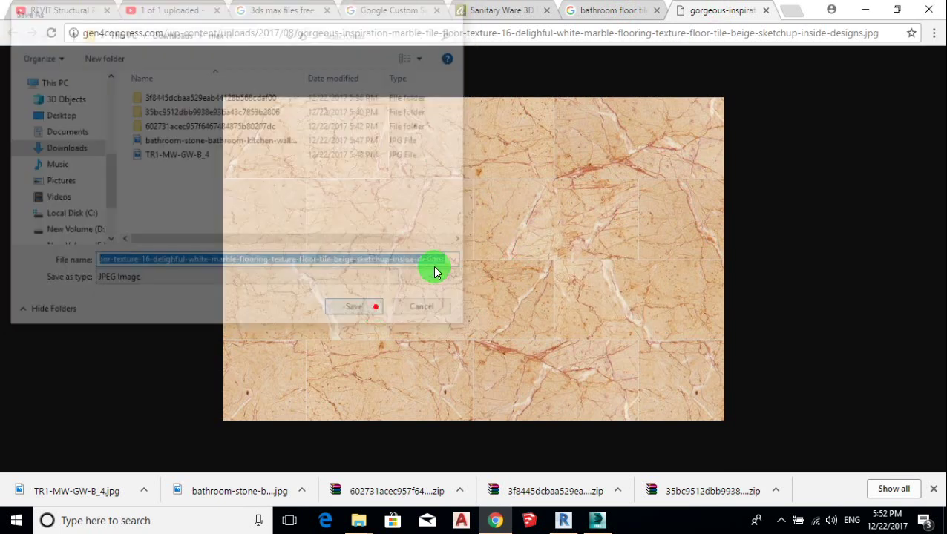
click(765, 11)
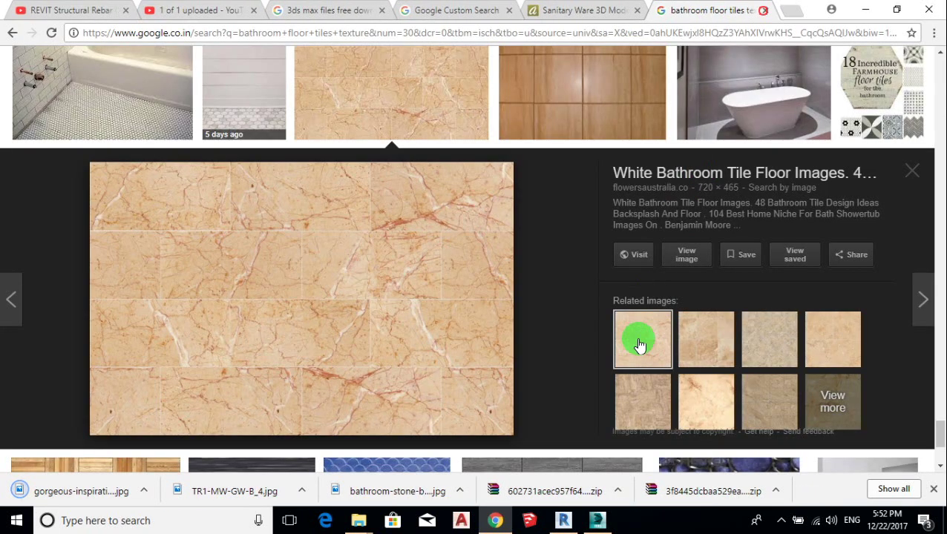
click(598, 520)
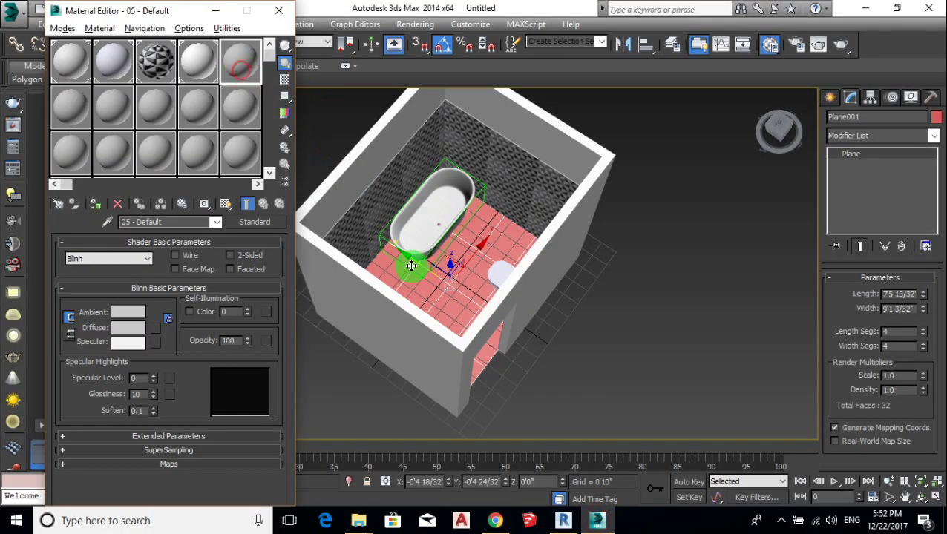
- Drag the marble floor JPG from the max folder onto the fifth sample slot, creating Material #48
mouse_move(359, 520)
click(374, 526)
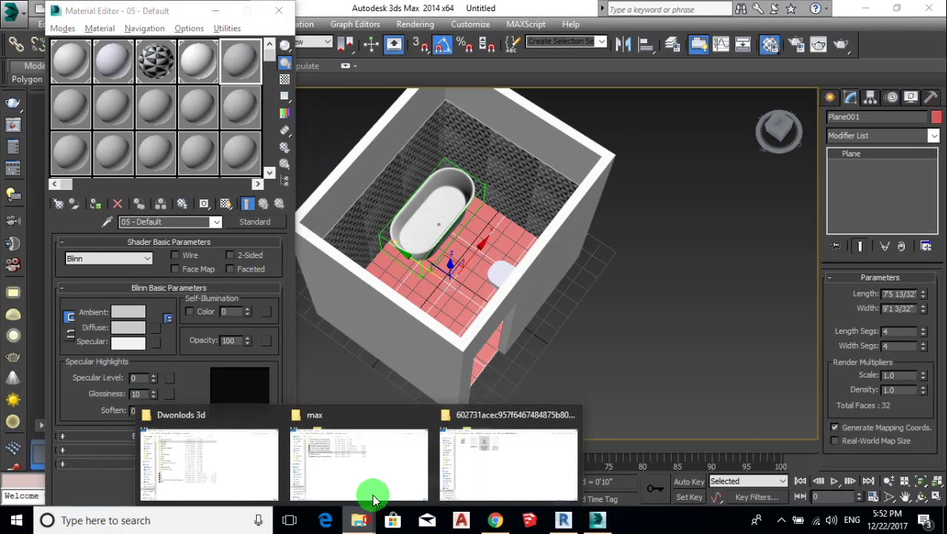
click(380, 460)
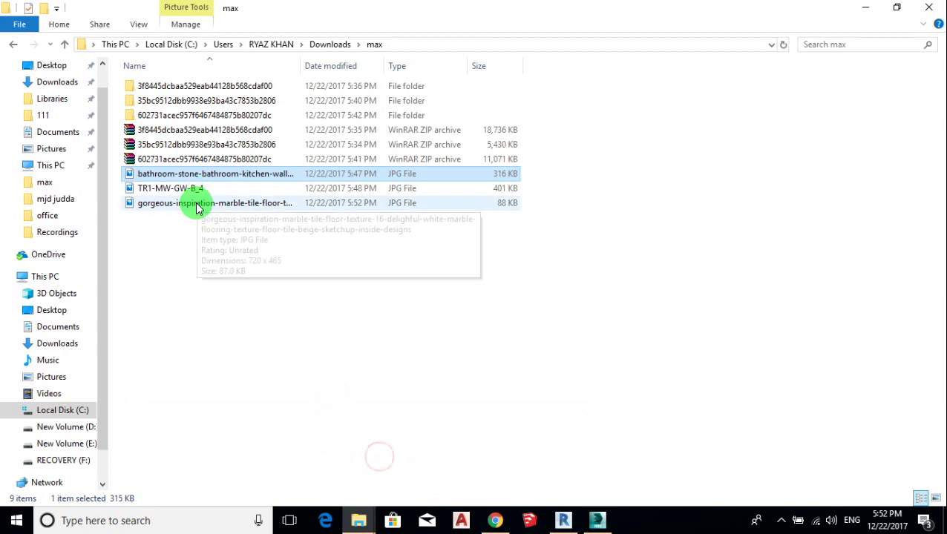
drag(189, 210, 579, 505)
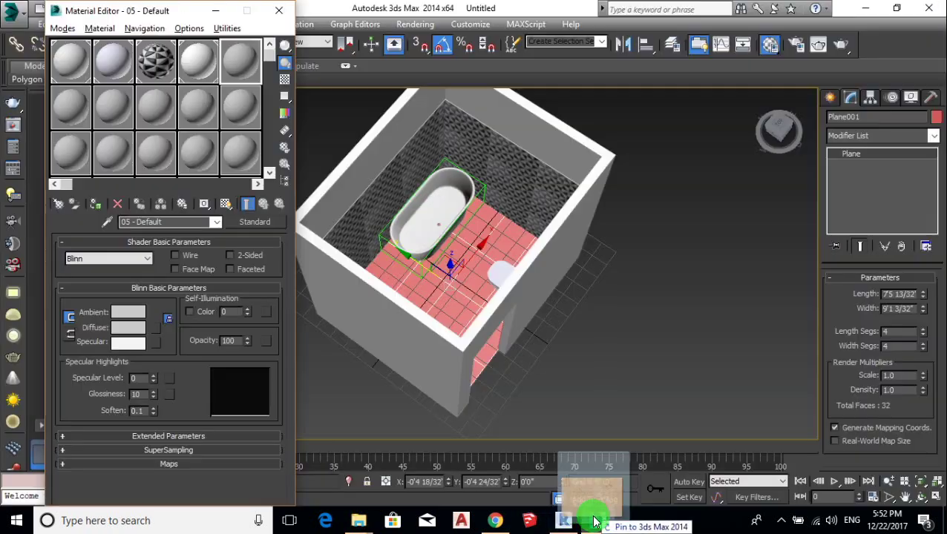
drag(579, 505, 170, 127)
drag(237, 69, 237, 68)
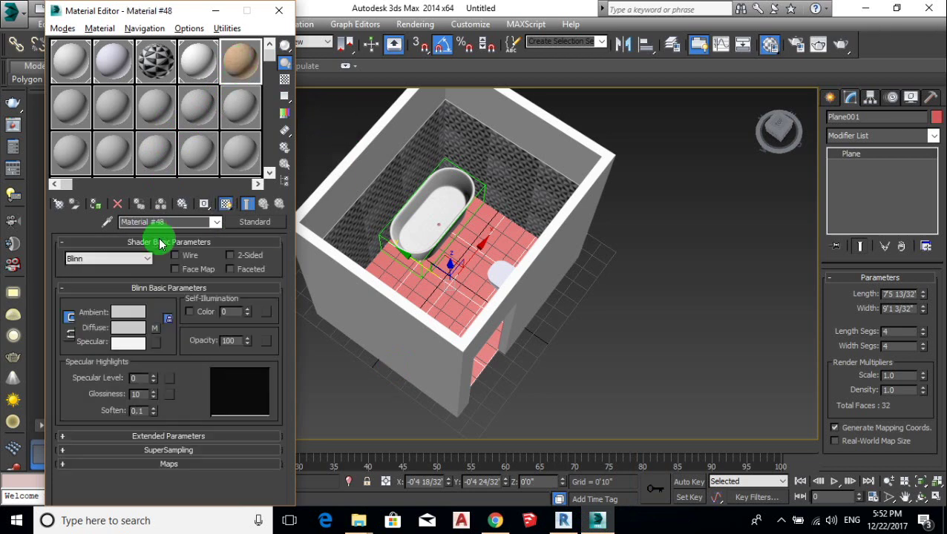
- Show the marble material in the viewport and add a UVW Map modifier to the floor
click(205, 208)
scroll(391, 241, up, 6)
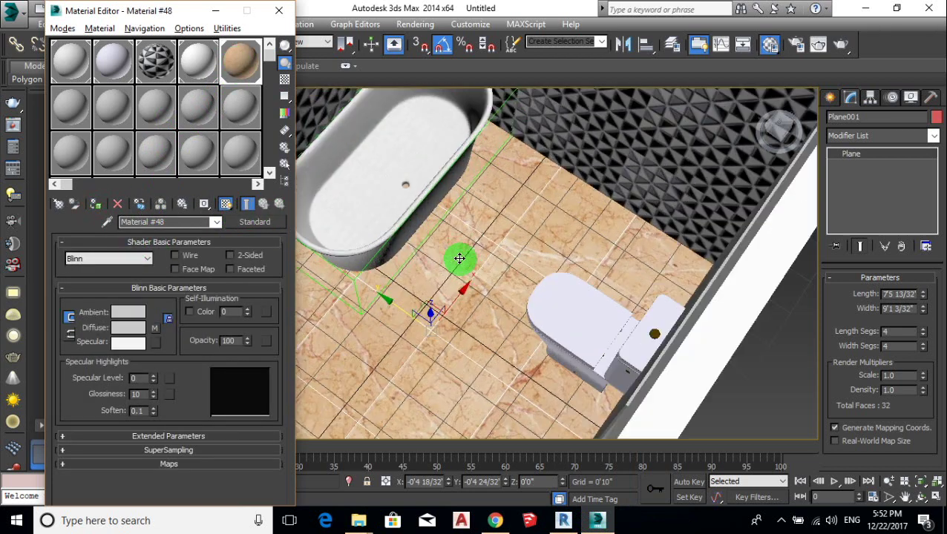
middle_drag(457, 257, 561, 248)
click(859, 136)
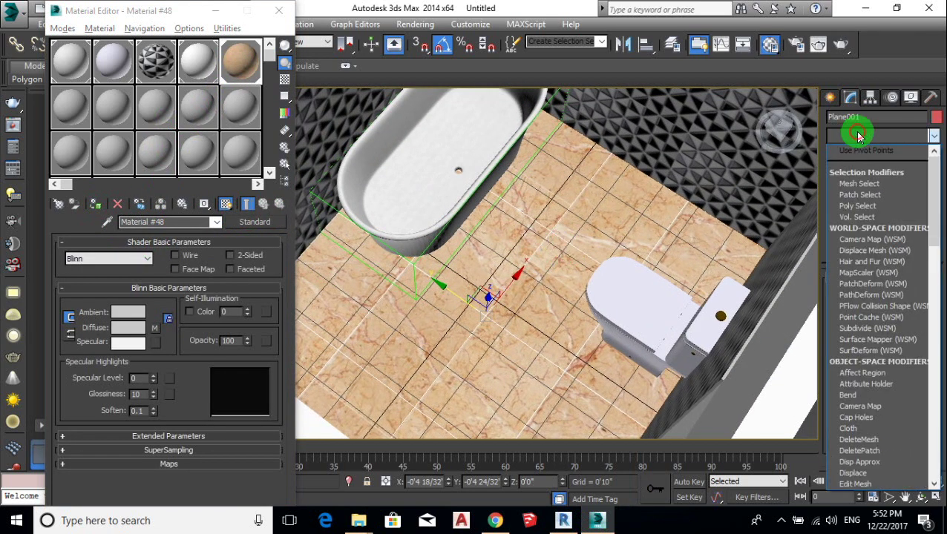
key(u)
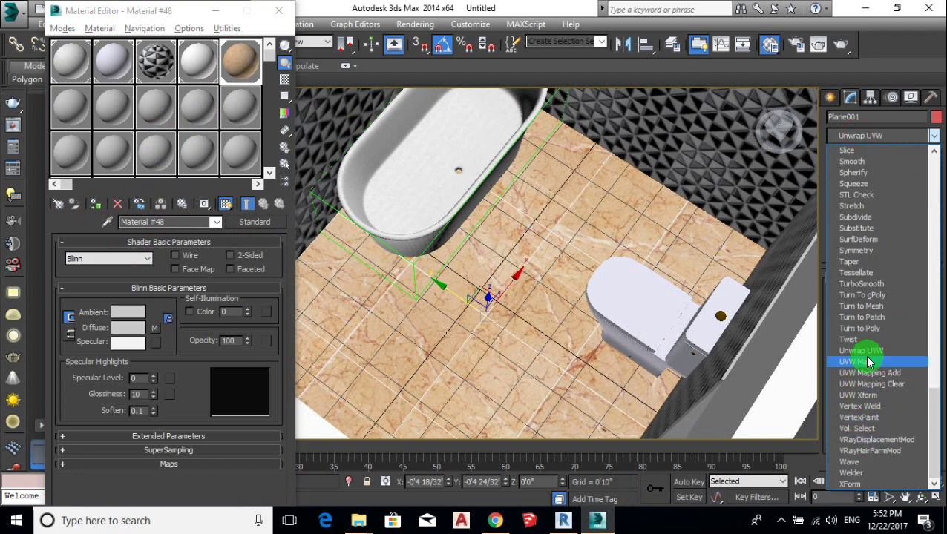
click(866, 362)
click(847, 156)
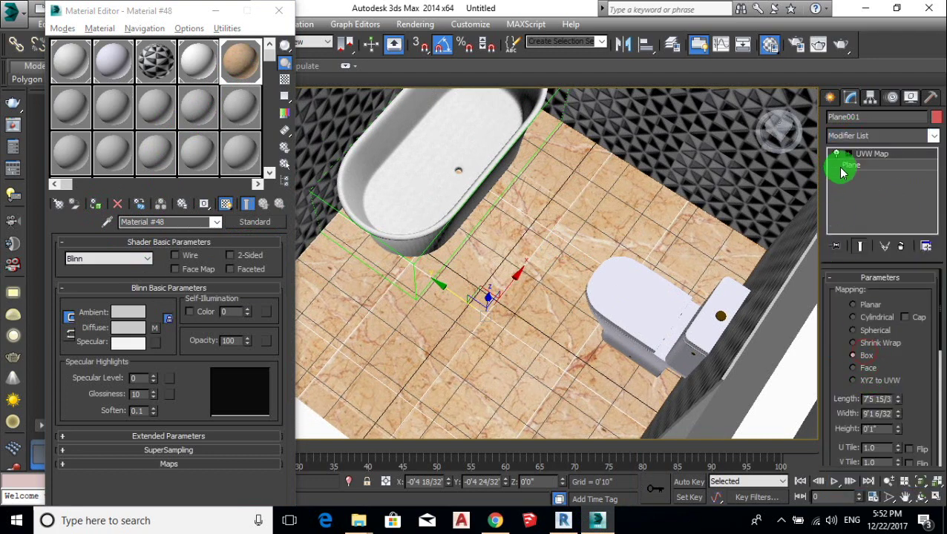
click(865, 166)
- Scale the UVW Map gizmo so the marble floor tiles appear larger
middle_drag(586, 273, 605, 271)
key(r)
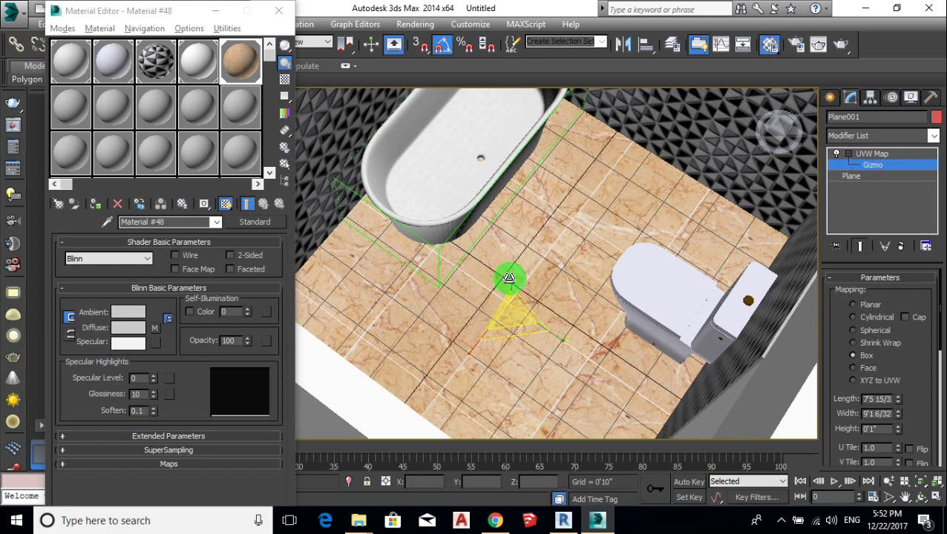
mouse_move(511, 309)
mouse_down()
mouse_move(513, 389)
mouse_move(470, 353)
mouse_up()
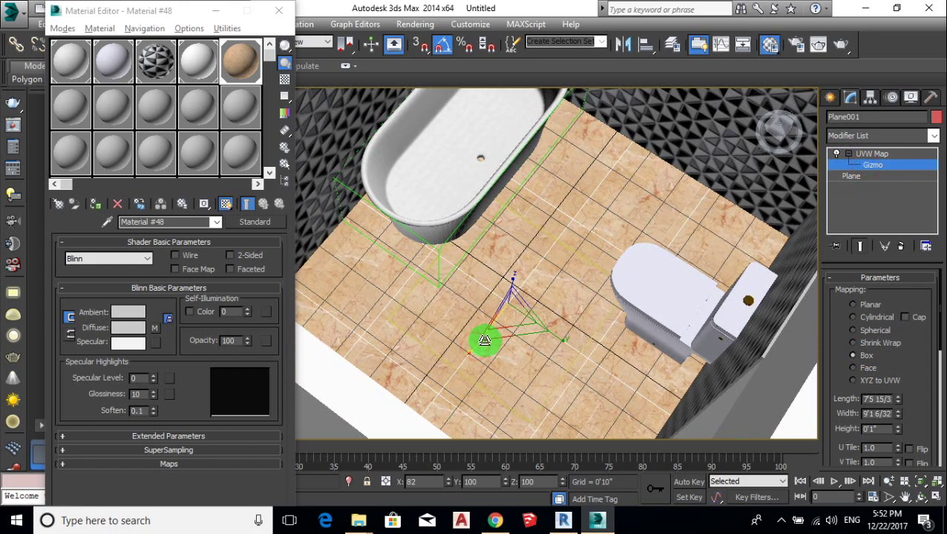
scroll(498, 331, up, 2)
scroll(504, 327, up, 1)
scroll(513, 331, up, 1)
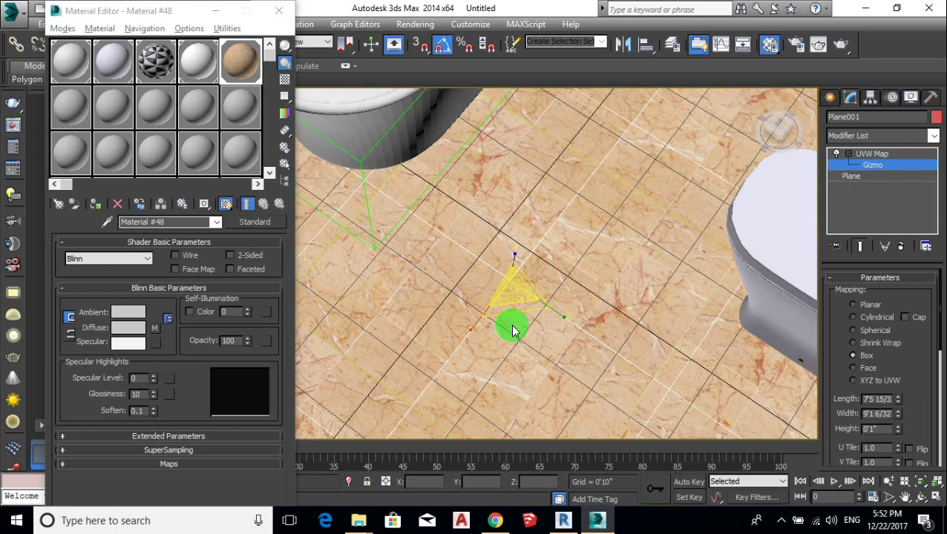
mouse_move(513, 331)
mouse_down()
mouse_move(515, 310)
mouse_move(550, 310)
mouse_move(468, 328)
mouse_move(498, 307)
mouse_move(485, 309)
mouse_up()
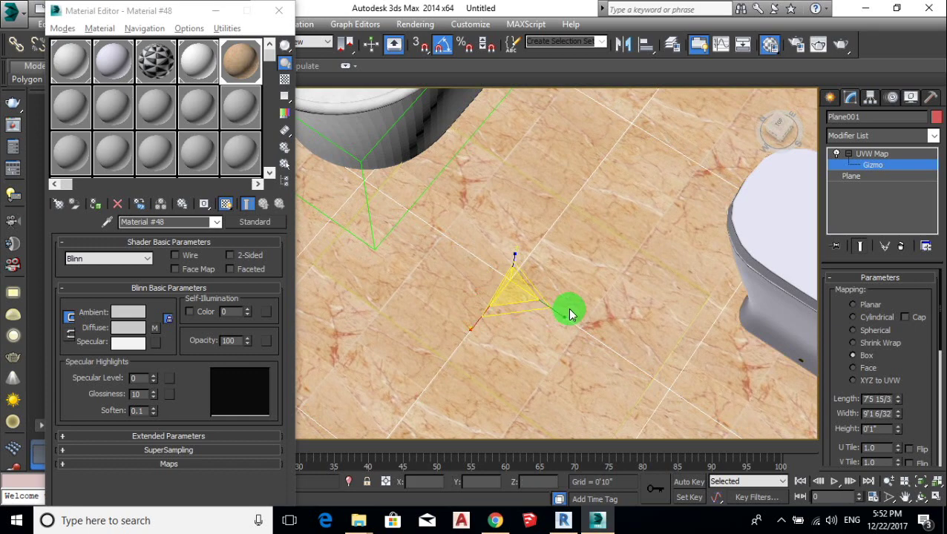
mouse_move(566, 313)
alt+middle_down()
mouse_move(593, 319)
mouse_move(590, 344)
mouse_move(566, 342)
mouse_move(581, 353)
alt+middle_up()
mouse_move(575, 349)
mouse_down()
mouse_move(564, 342)
mouse_move(488, 351)
mouse_move(560, 351)
mouse_up()
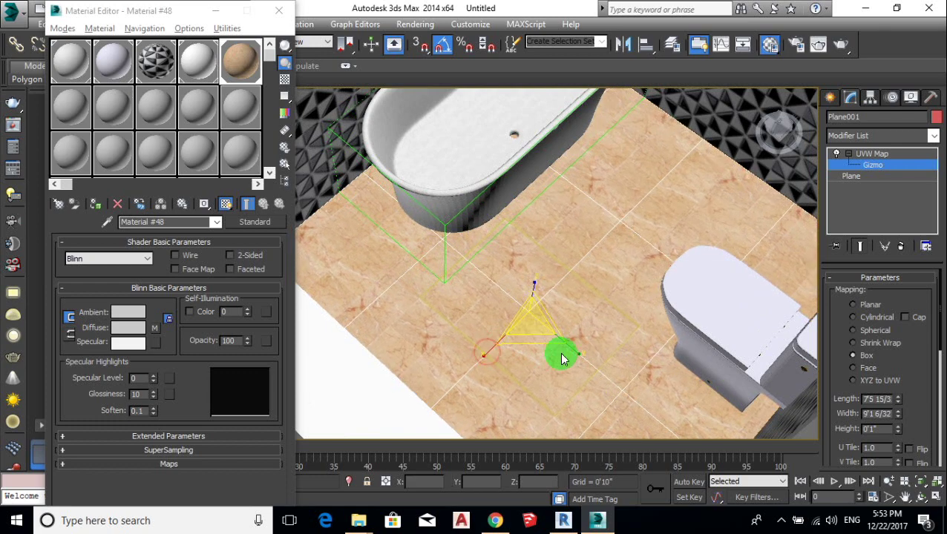
alt+middle_drag(570, 350, 501, 277)
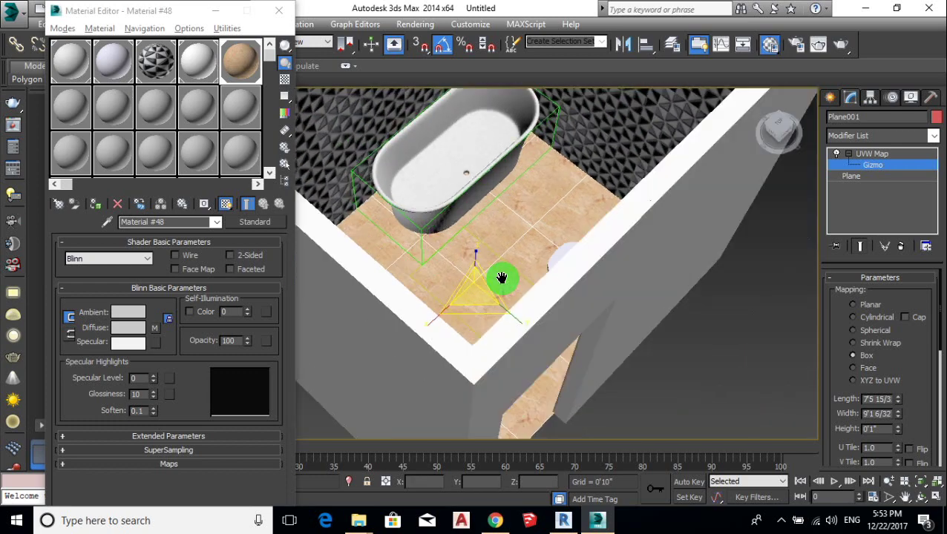
- Orbit around the bathroom to inspect the marble floor, tub, toilet and tiled wall
click(860, 158)
drag(768, 258, 762, 293)
mouse_move(715, 299)
alt+middle_down()
mouse_move(640, 364)
mouse_move(653, 401)
alt+middle_up()
mouse_move(589, 363)
alt+middle_down()
mouse_move(588, 334)
mouse_move(632, 299)
mouse_move(541, 279)
mouse_move(575, 345)
alt+middle_up()
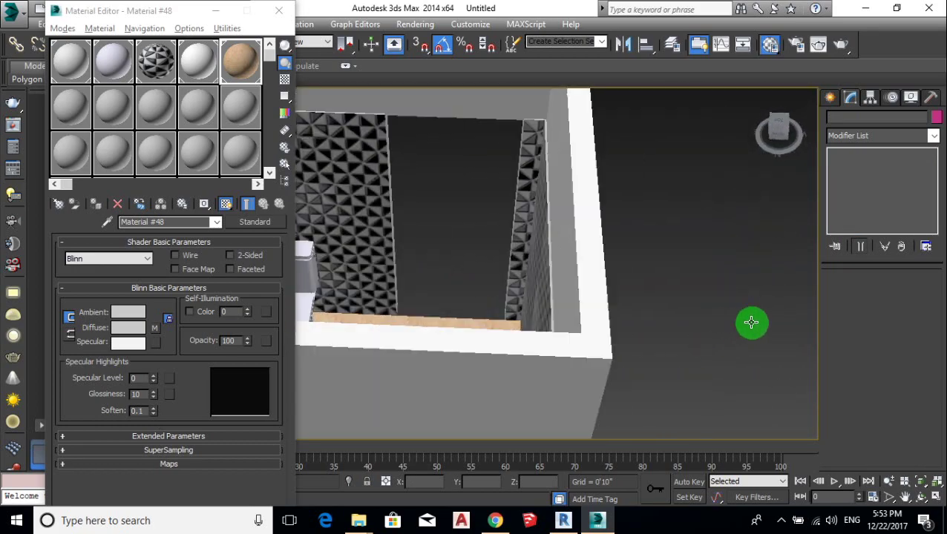
mouse_move(751, 322)
alt+middle_down()
mouse_move(556, 323)
mouse_move(535, 354)
mouse_move(583, 312)
mouse_move(570, 340)
mouse_move(438, 327)
mouse_move(428, 300)
mouse_move(434, 332)
mouse_move(598, 337)
mouse_move(584, 360)
mouse_move(573, 365)
mouse_move(537, 302)
mouse_move(527, 228)
mouse_move(556, 257)
mouse_move(596, 353)
mouse_move(456, 324)
mouse_move(508, 325)
mouse_move(463, 330)
mouse_move(425, 317)
mouse_move(427, 309)
alt+middle_up()
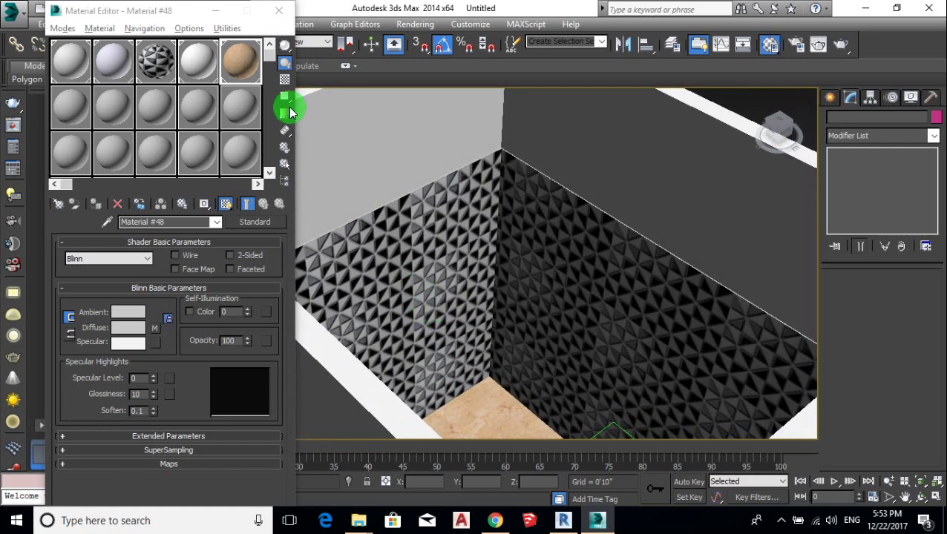
scroll(450, 262, down, 5)
mouse_move(451, 262)
alt+middle_down()
mouse_move(518, 289)
mouse_move(590, 289)
mouse_move(525, 289)
alt+middle_up()
click(525, 288)
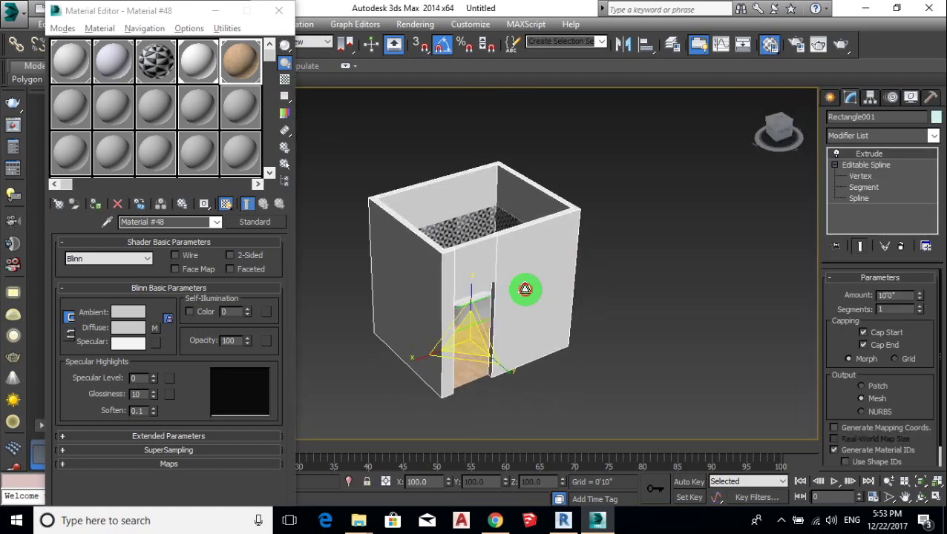
click(855, 199)
scroll(453, 379, up, 5)
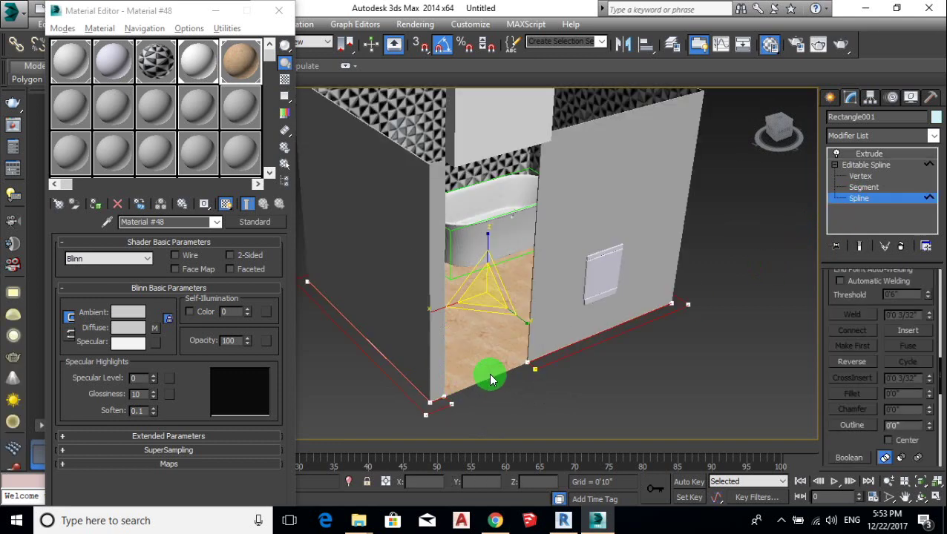
key(w)
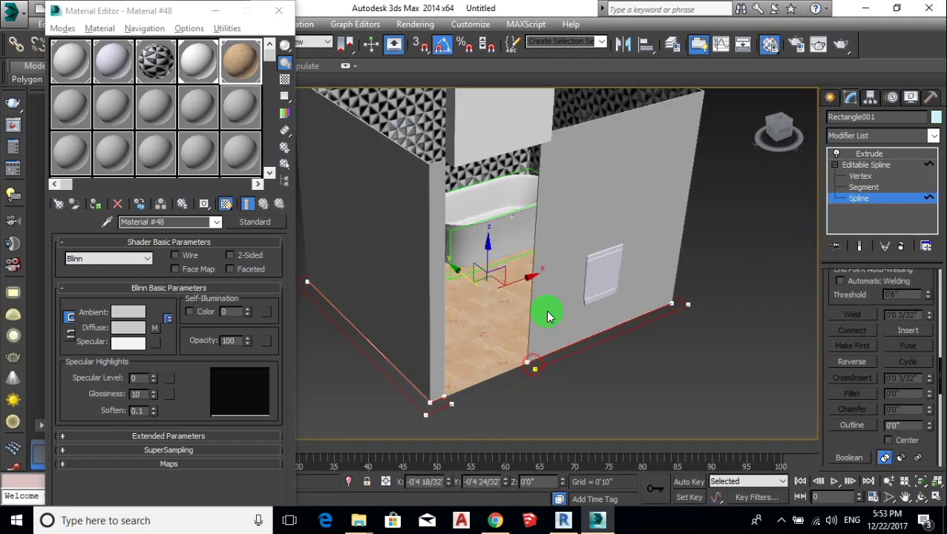
click(846, 176)
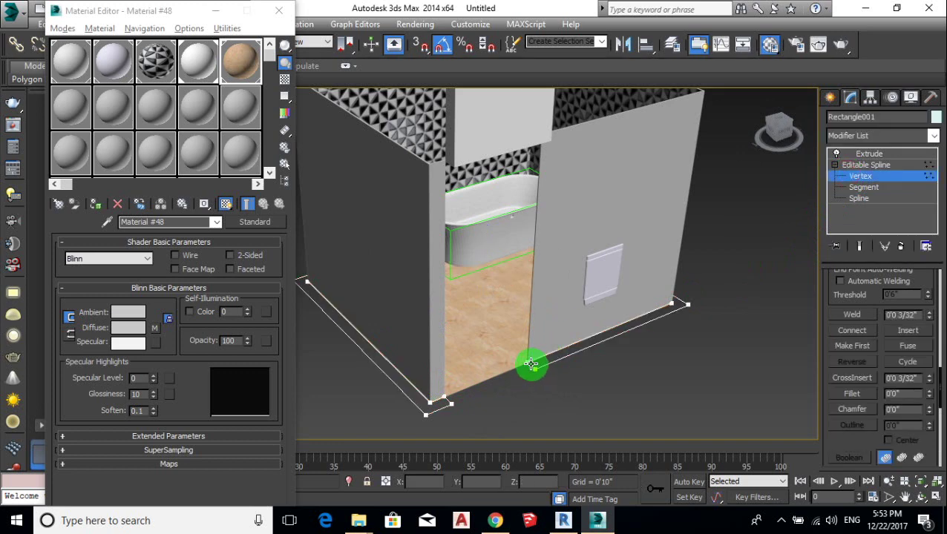
click(861, 186)
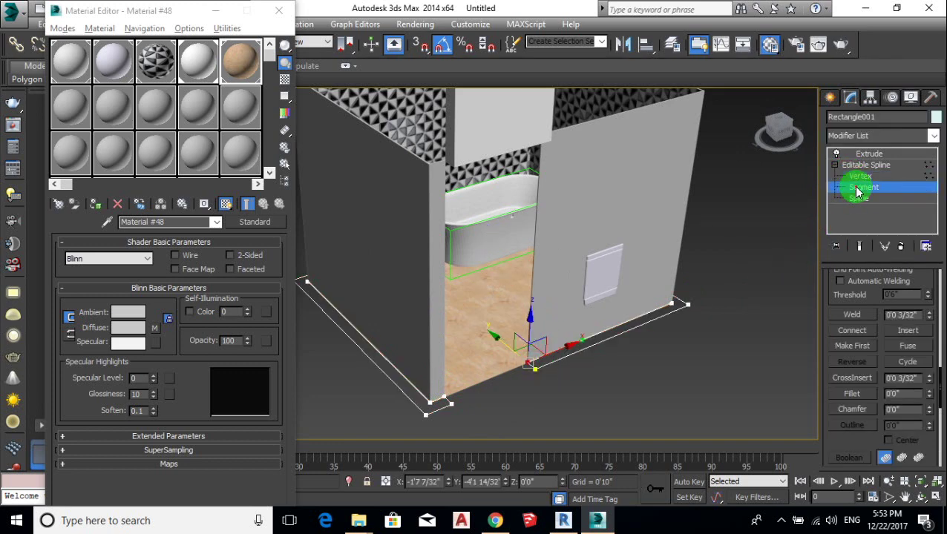
scroll(482, 401, up, 5)
middle_drag(512, 343, 528, 333)
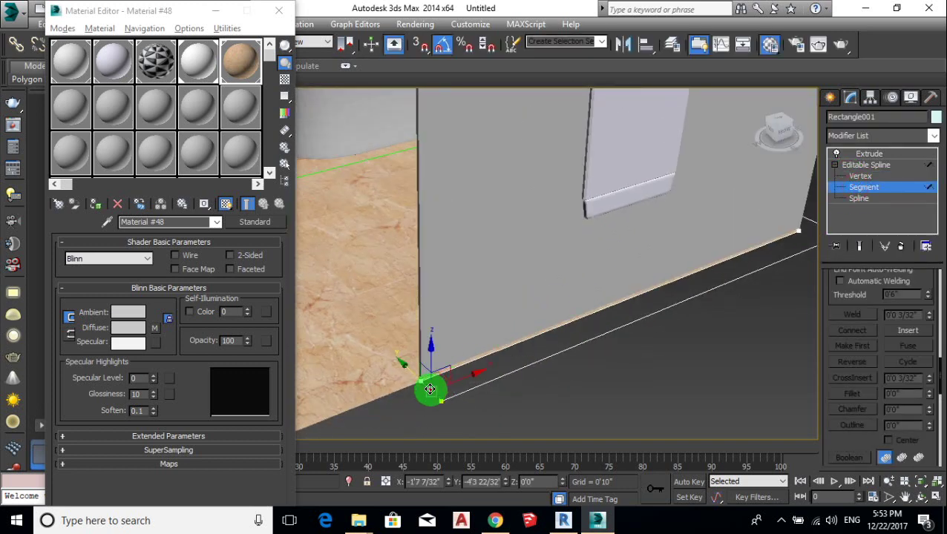
click(631, 319)
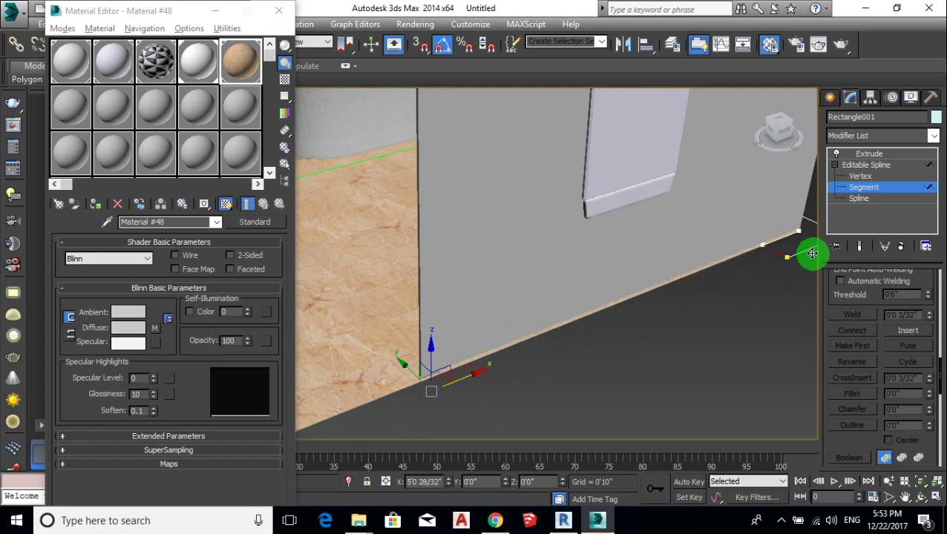
scroll(742, 289, down, 5)
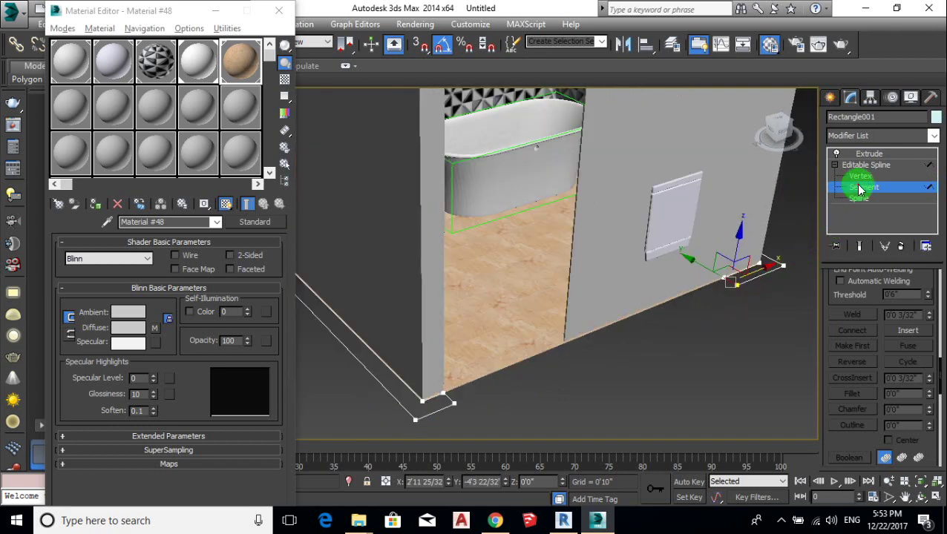
click(739, 333)
click(592, 296)
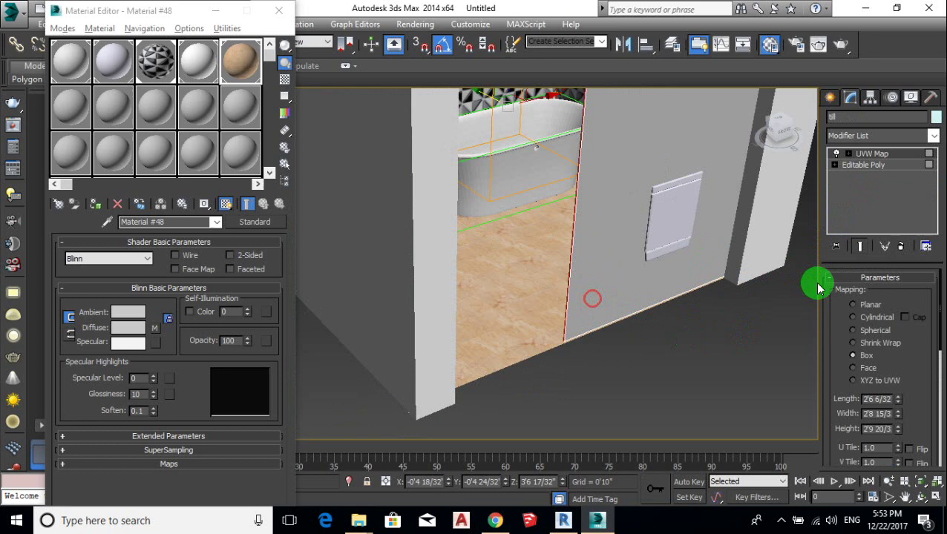
click(848, 184)
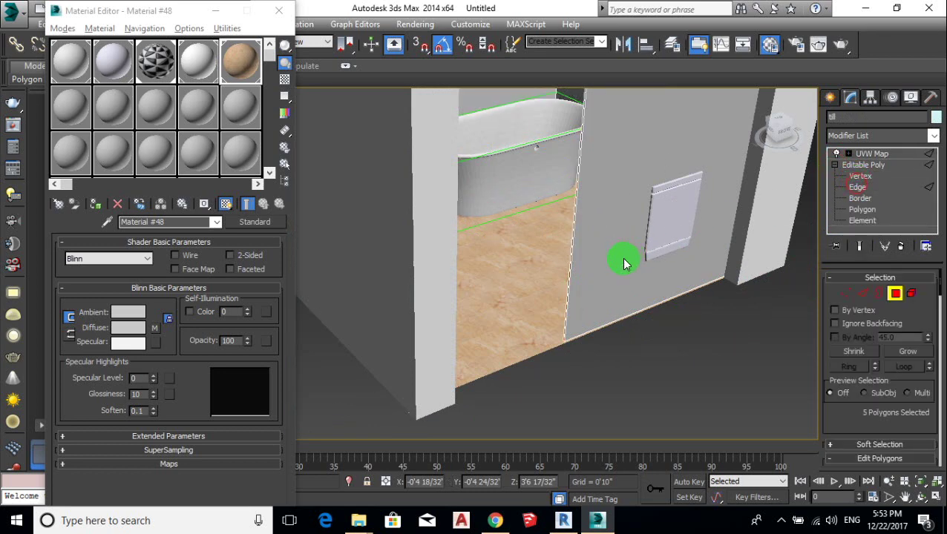
mouse_move(626, 260)
alt+middle_down()
mouse_move(591, 371)
mouse_move(566, 401)
alt+middle_up()
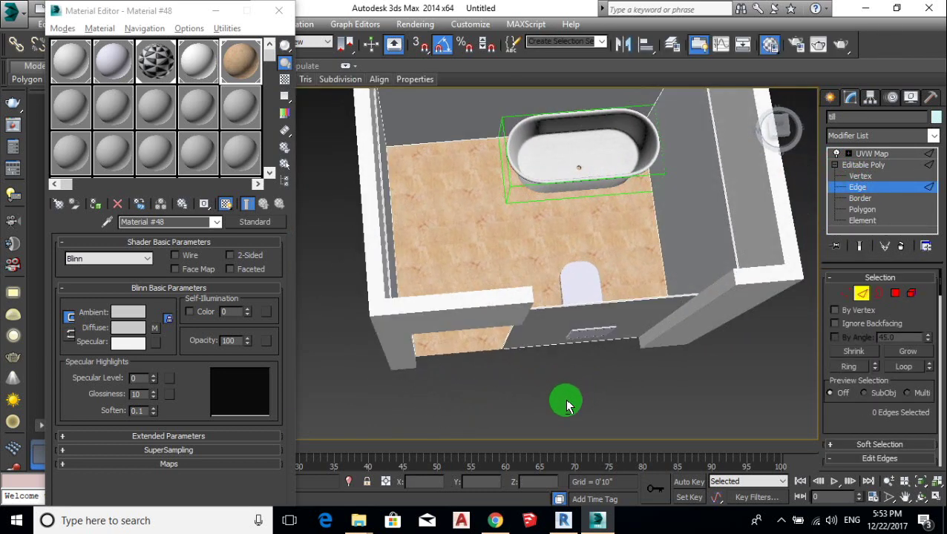
double_click(539, 339)
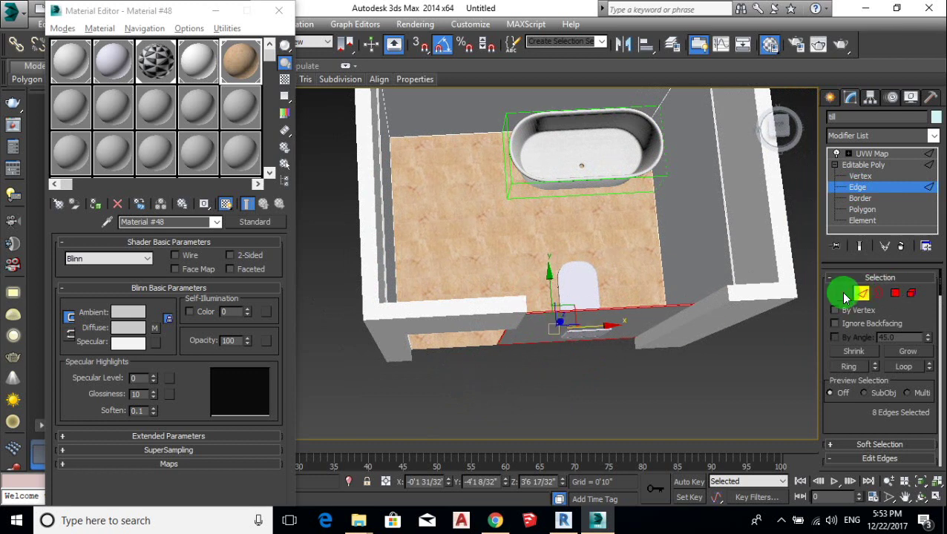
click(844, 293)
mouse_move(484, 382)
mouse_down()
mouse_move(519, 349)
mouse_move(695, 325)
mouse_up()
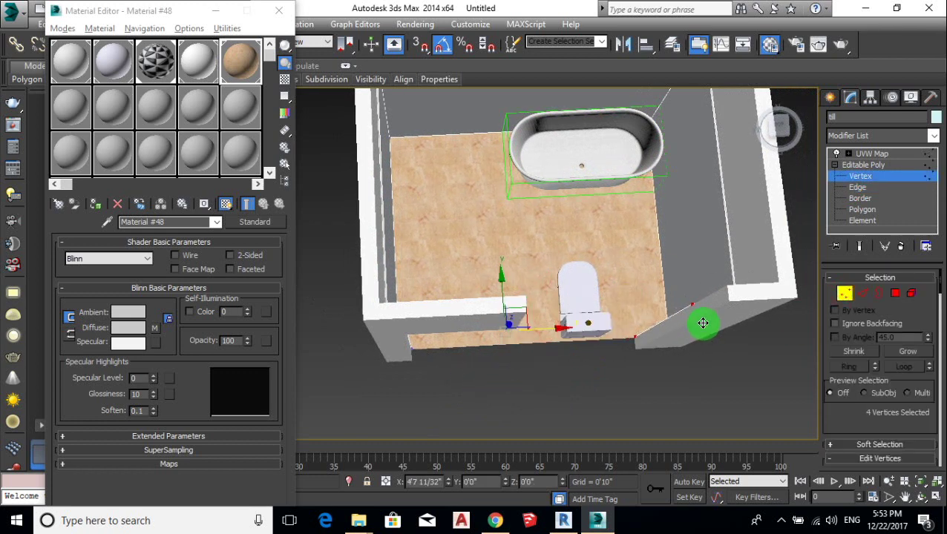
click(844, 293)
click(773, 368)
mouse_move(773, 368)
alt+middle_down()
mouse_move(697, 324)
mouse_move(668, 254)
alt+middle_up()
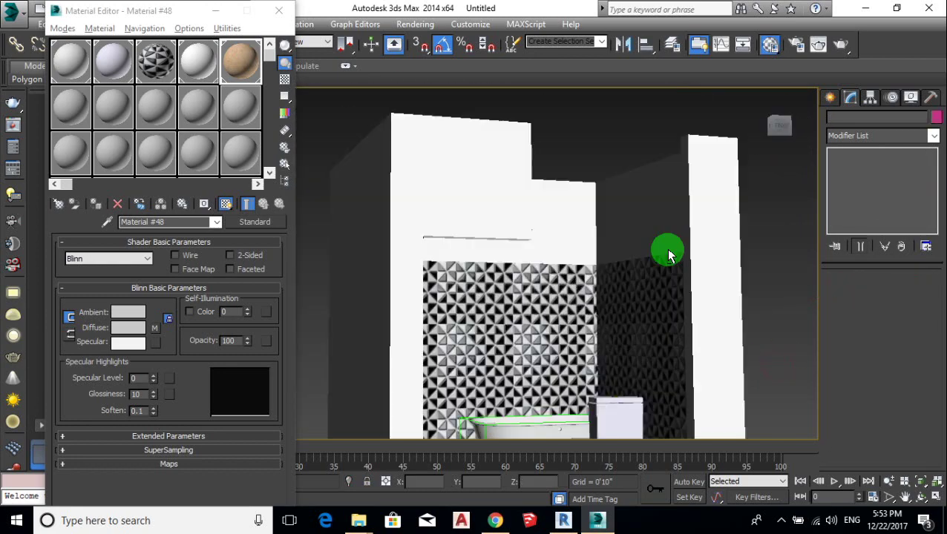
scroll(591, 214, down, 5)
scroll(575, 249, up, 2)
scroll(572, 262, up, 3)
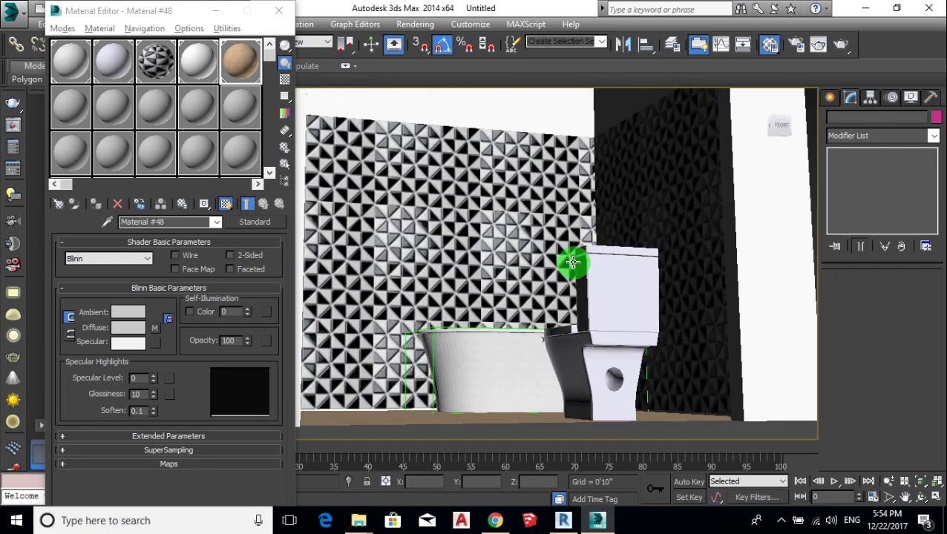
mouse_move(573, 262)
alt+middle_down()
mouse_move(588, 311)
mouse_move(558, 332)
mouse_move(596, 334)
alt+middle_up()
scroll(601, 342, up, 2)
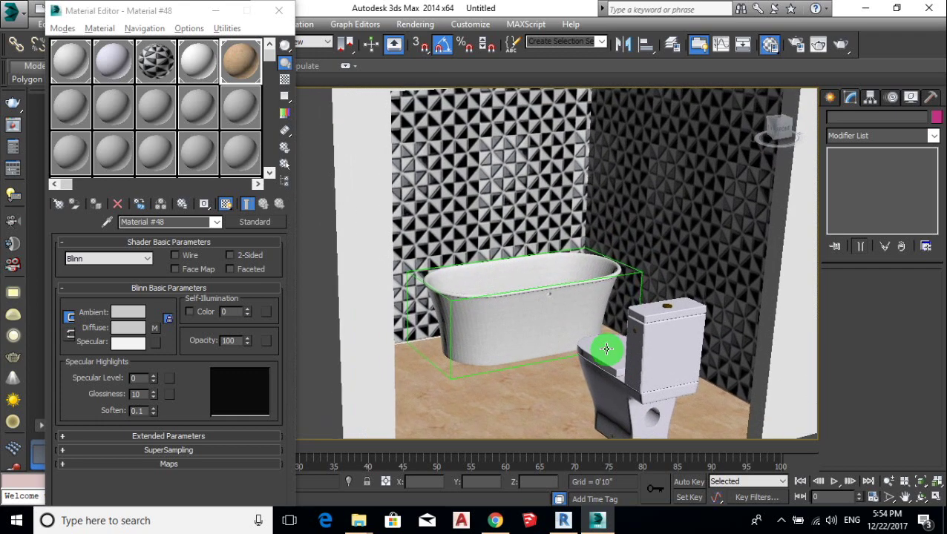
scroll(606, 349, down, 5)
click(601, 341)
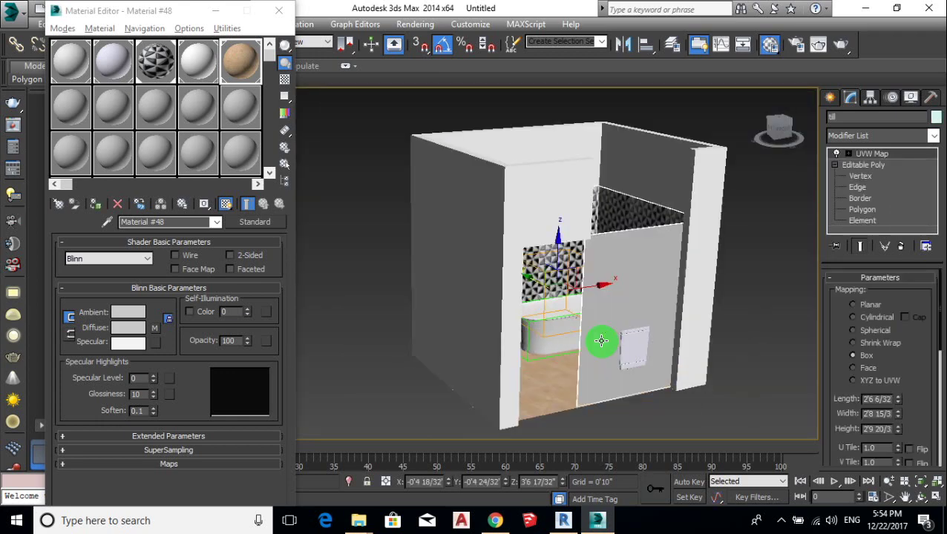
- Slide Rectangle001's front corner vertex along the front edge to shorten the outer wall
click(601, 341)
click(603, 341)
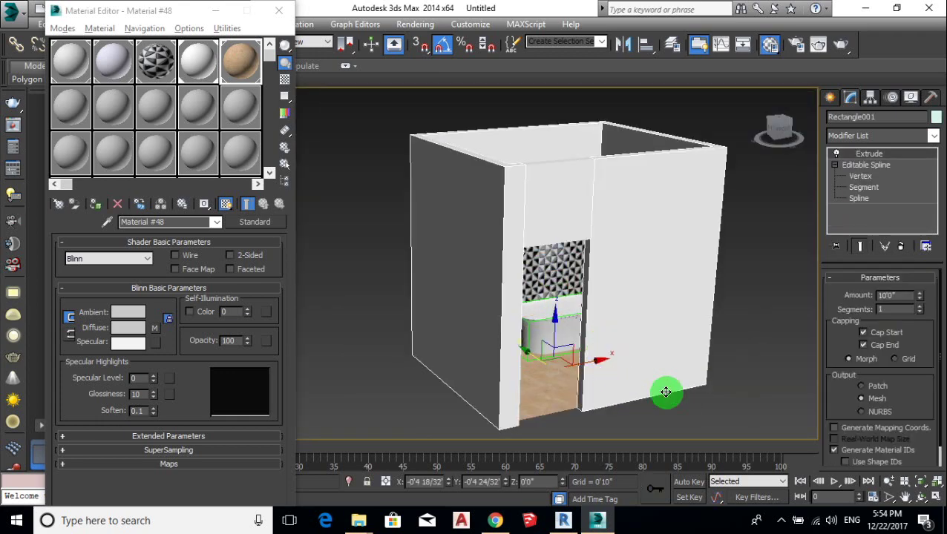
click(718, 392)
click(501, 378)
mouse_move(506, 381)
alt+middle_down()
mouse_move(534, 429)
mouse_move(556, 345)
alt+middle_up()
click(858, 178)
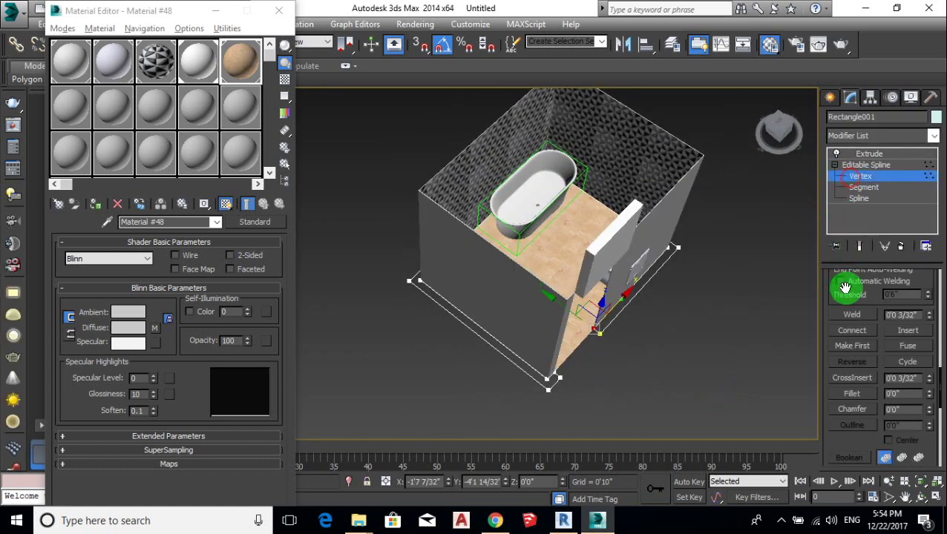
mouse_move(561, 381)
alt+middle_down()
mouse_move(613, 333)
mouse_move(824, 208)
alt+middle_up()
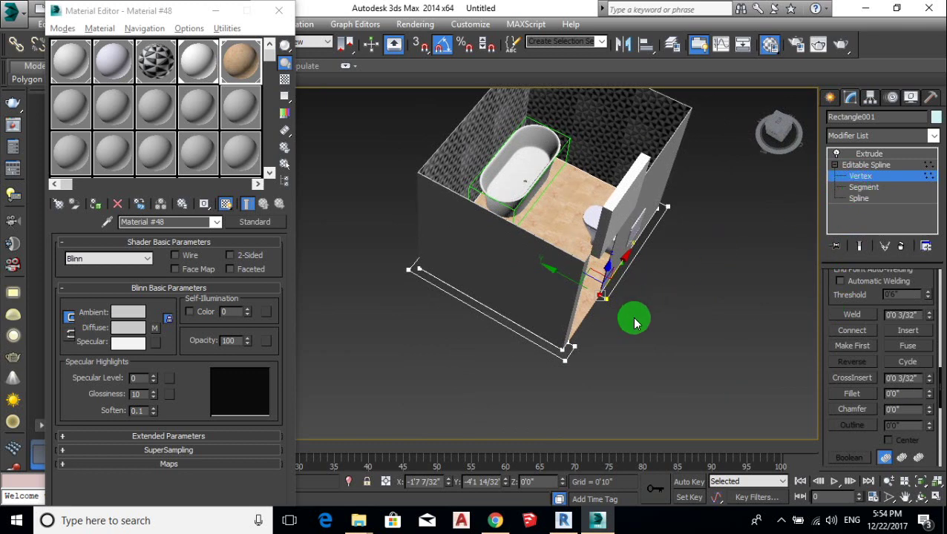
click(566, 347)
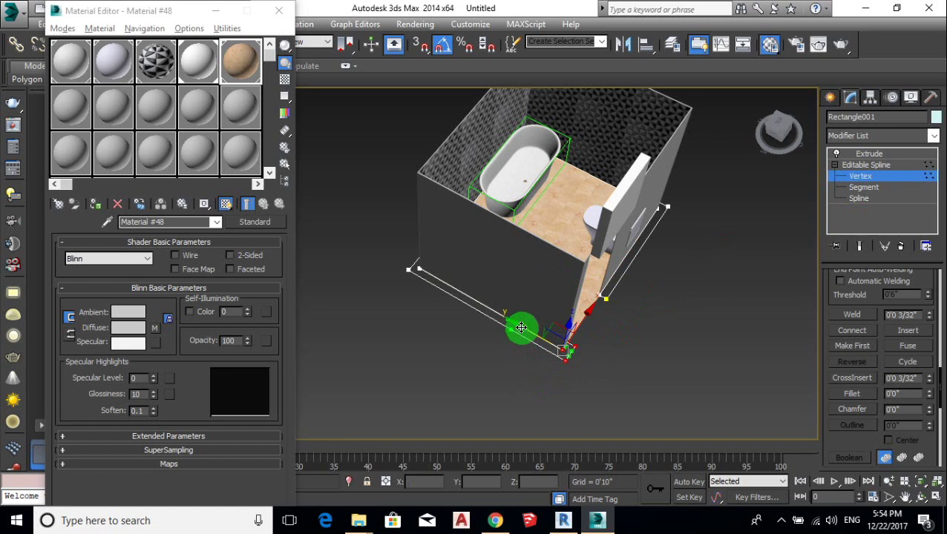
drag(521, 327, 396, 282)
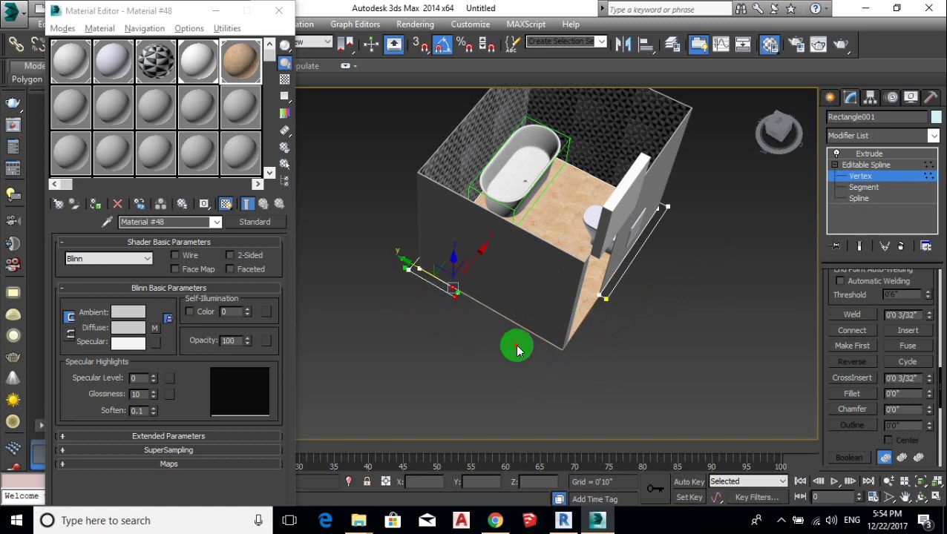
click(622, 314)
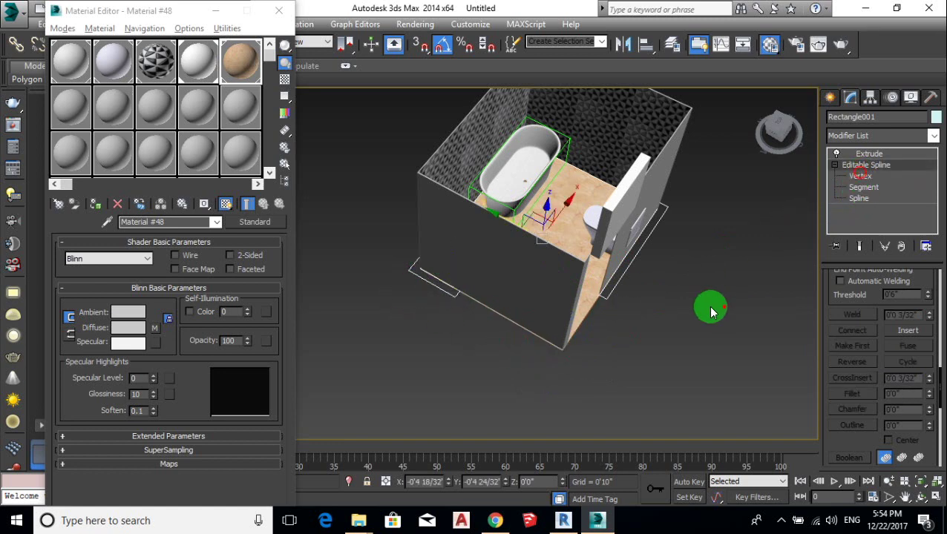
- Move the tiled wall's 8 end vertices along Y to pull back its doorway end
click(710, 308)
click(527, 299)
click(853, 177)
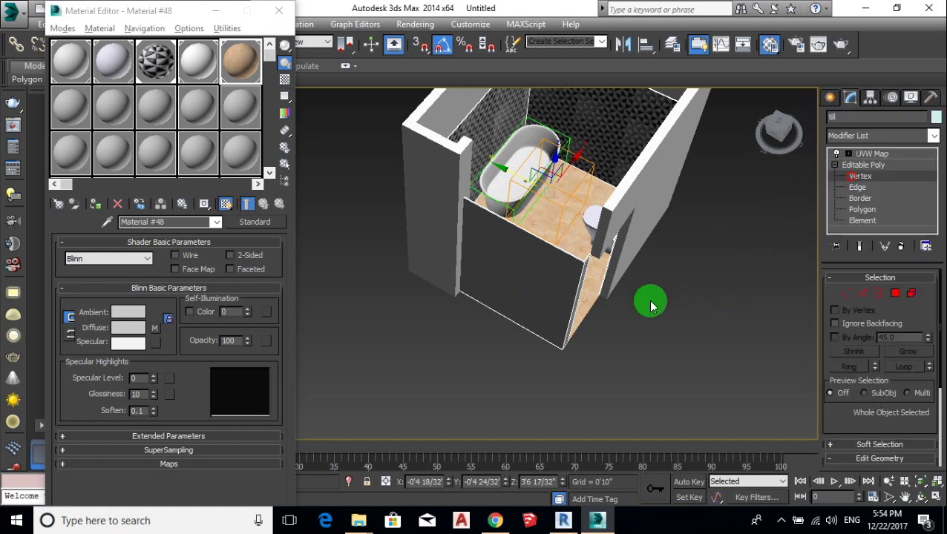
drag(562, 245, 593, 380)
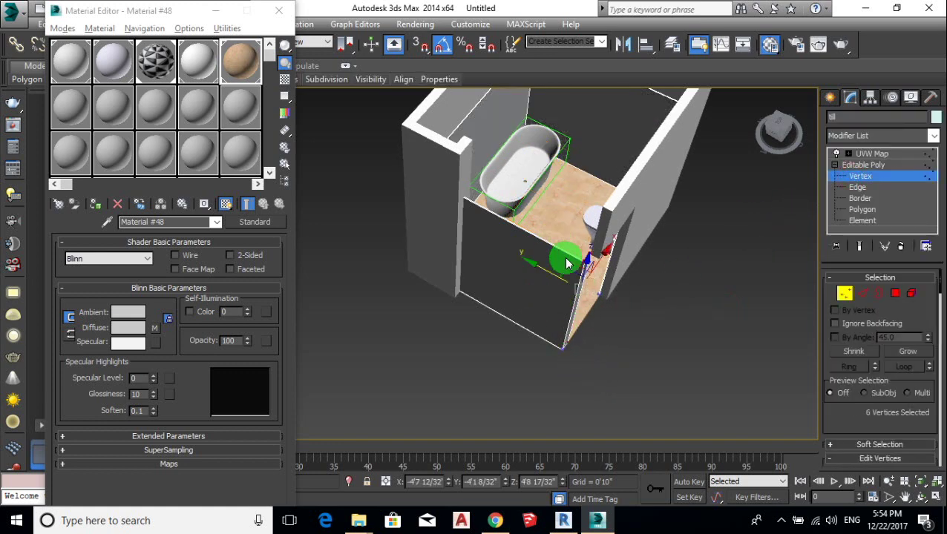
alt+middle_drag(567, 263, 479, 312)
drag(532, 244, 604, 371)
alt+middle_drag(560, 317, 651, 292)
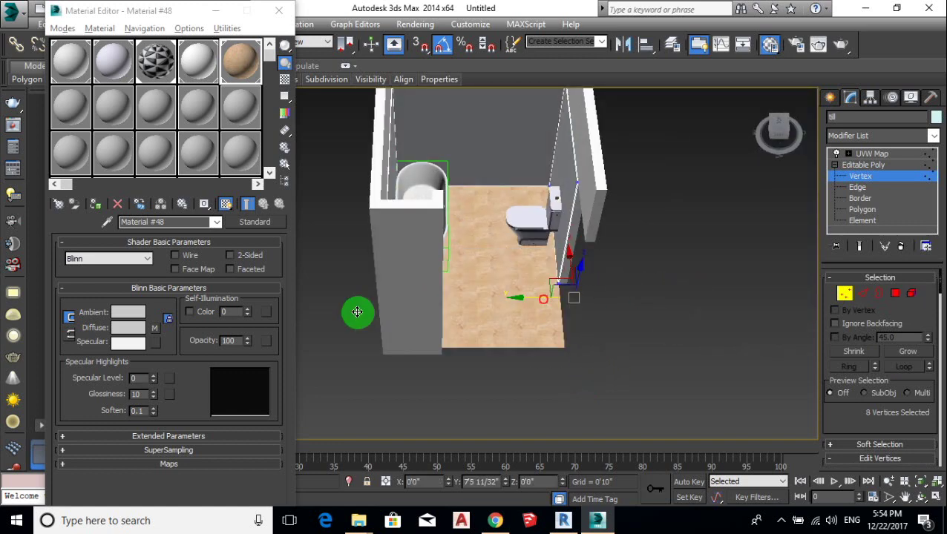
drag(357, 311, 411, 312)
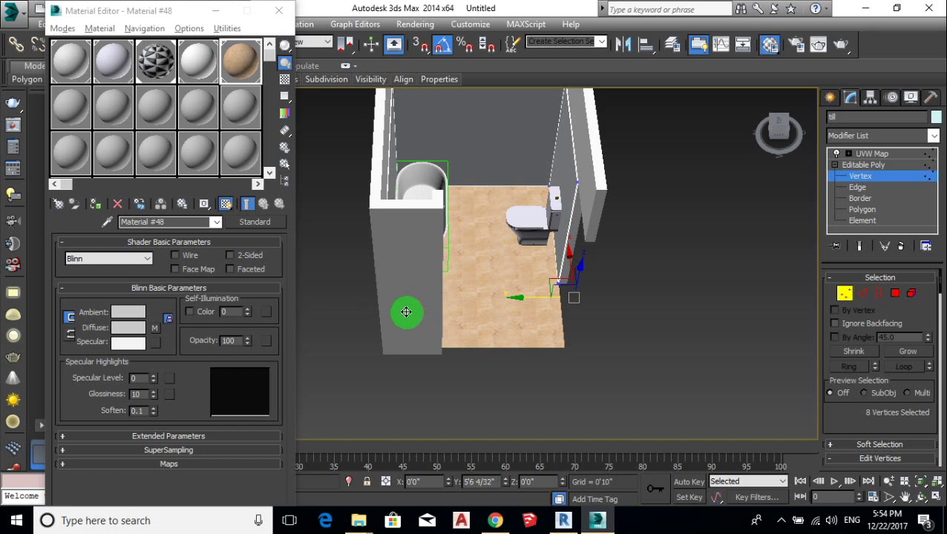
alt+middle_drag(406, 312, 435, 341)
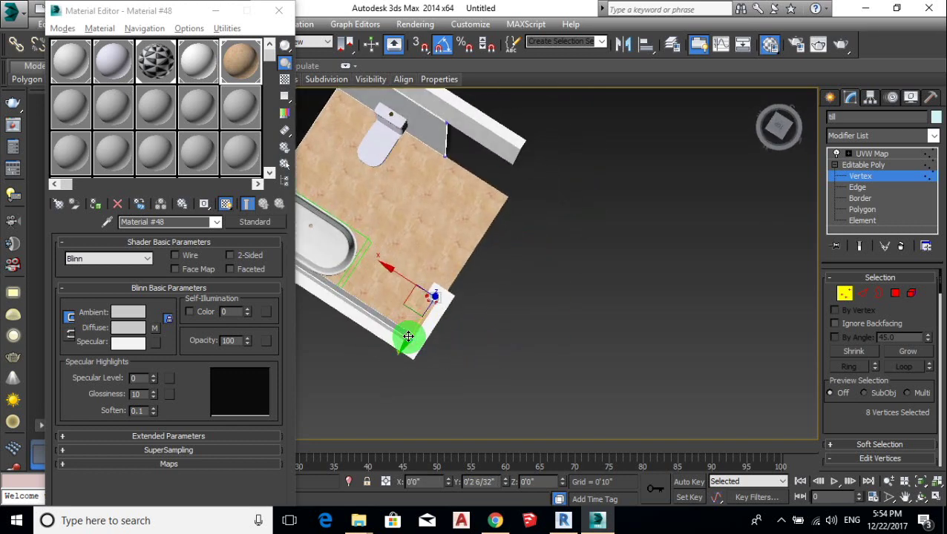
click(737, 296)
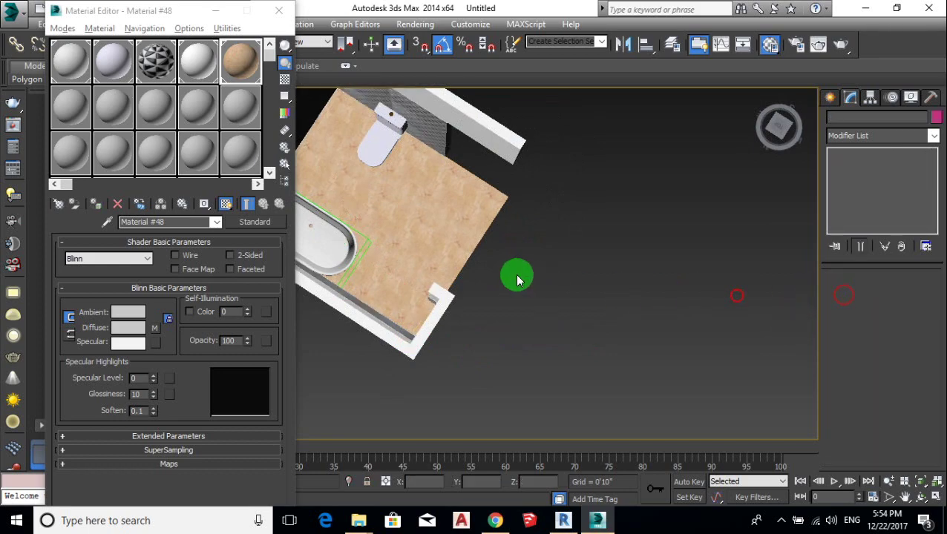
mouse_move(513, 274)
alt+middle_down()
mouse_move(477, 283)
mouse_move(498, 227)
mouse_move(632, 257)
mouse_move(613, 257)
mouse_move(614, 276)
alt+middle_up()
scroll(493, 256, up, 3)
scroll(615, 277, down, 4)
scroll(567, 281, up, 5)
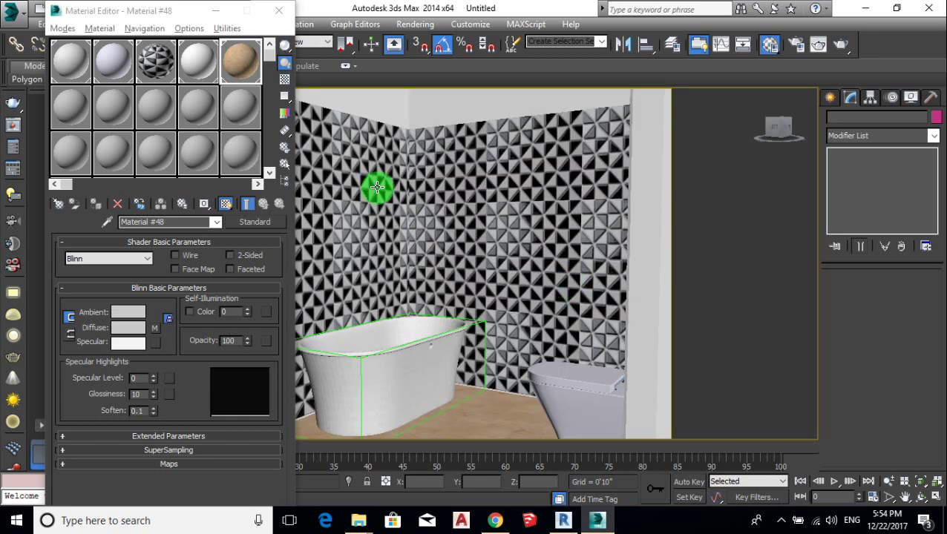
- Frame the tub and toilet and create Camera001 from the current view with Ctrl+C
click(215, 10)
mouse_move(393, 245)
middle_down()
mouse_move(435, 186)
mouse_move(441, 226)
middle_up()
click(831, 99)
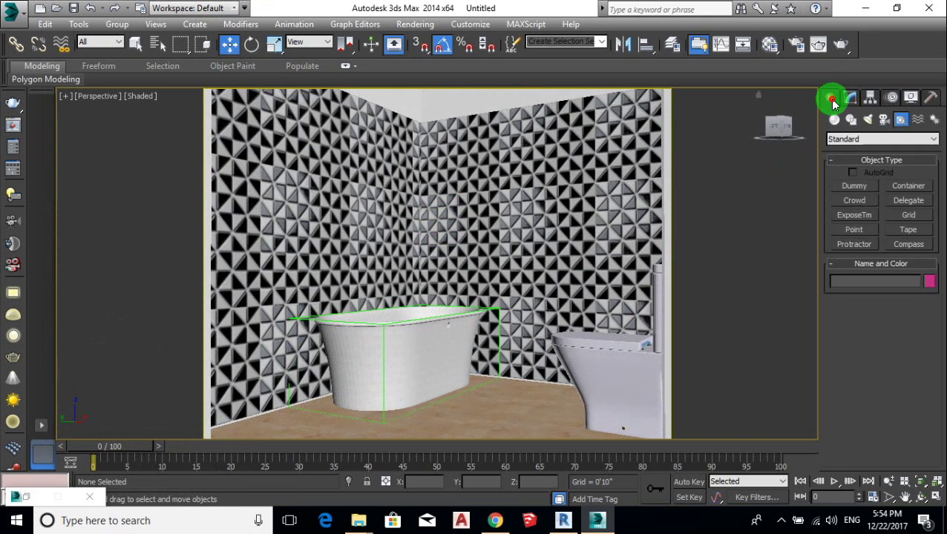
click(884, 119)
click(892, 139)
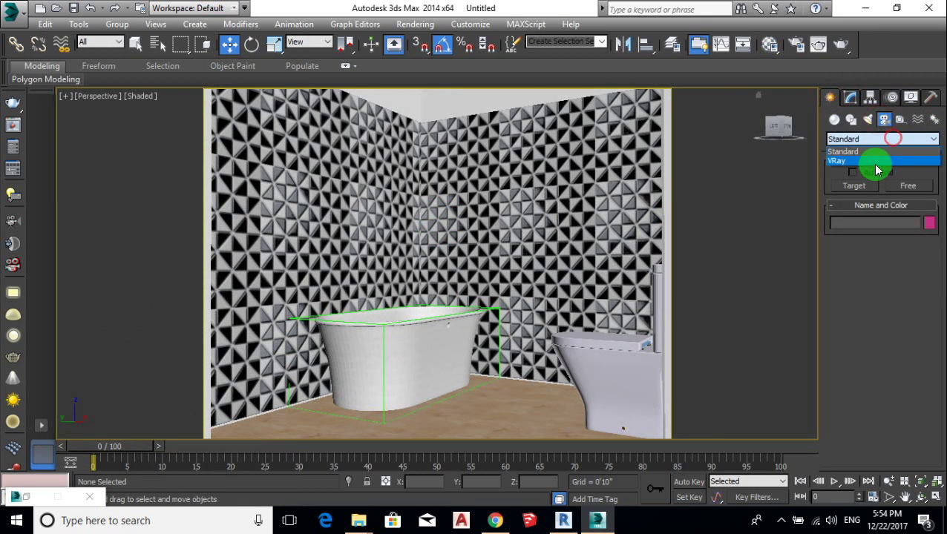
click(876, 161)
click(880, 140)
click(854, 151)
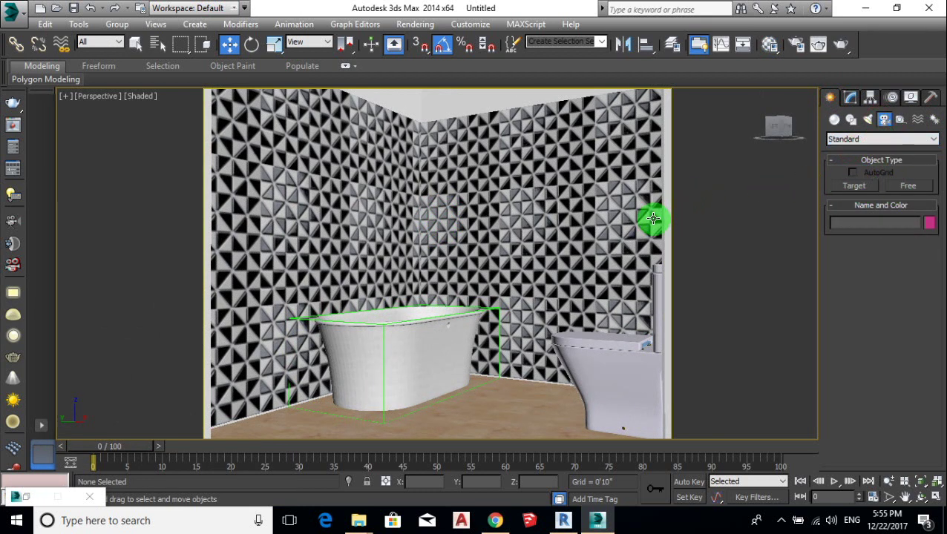
key(ctrl+c)
- Adjust Camera001's lens to 46.456 mm and widen its field of view
right_click(344, 213)
right_click(746, 269)
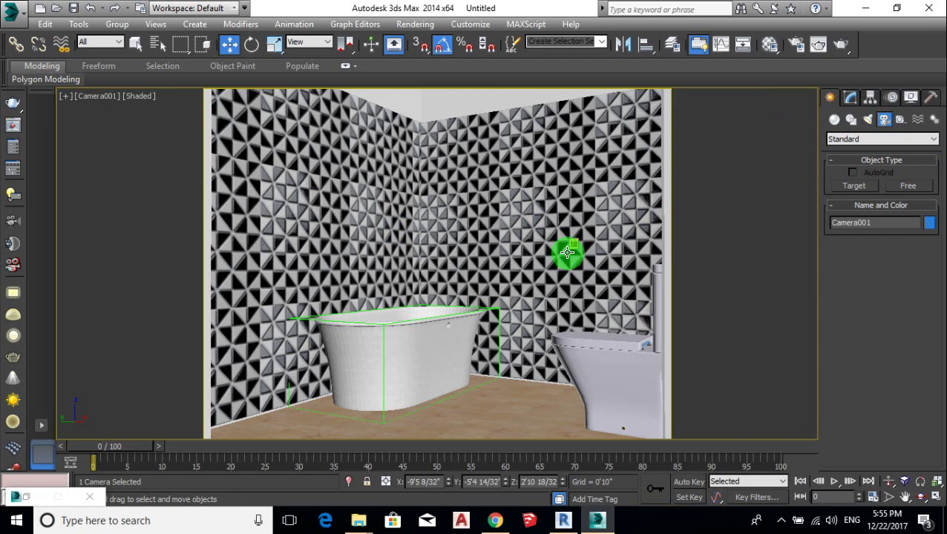
drag(907, 294, 910, 290)
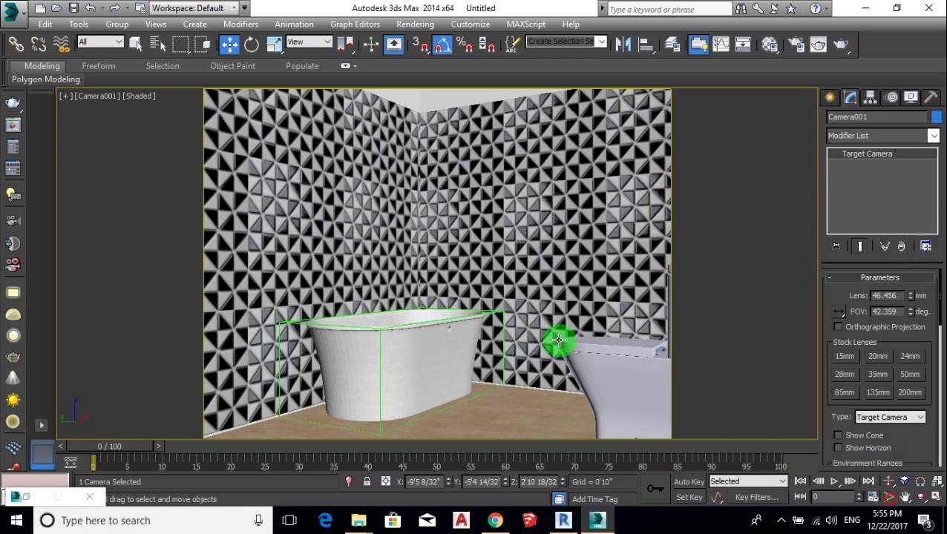
click(562, 355)
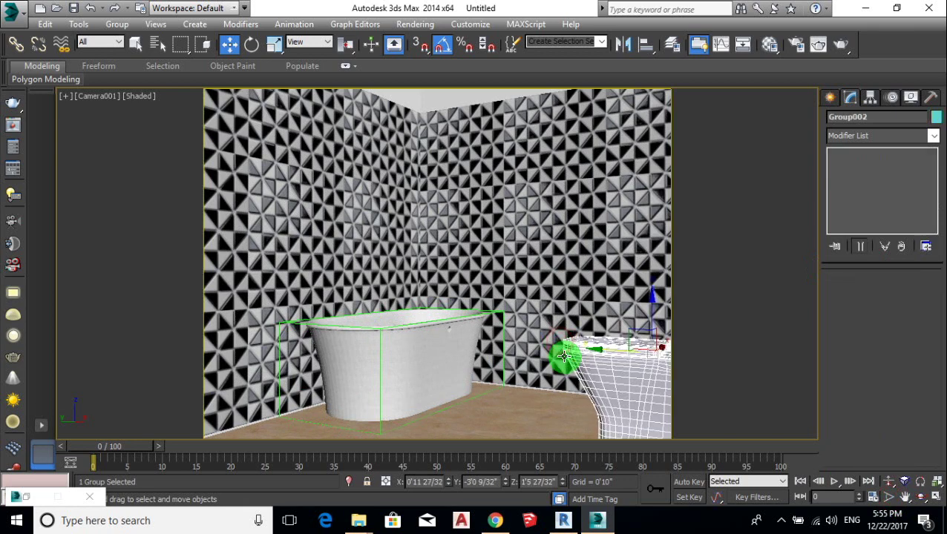
click(889, 493)
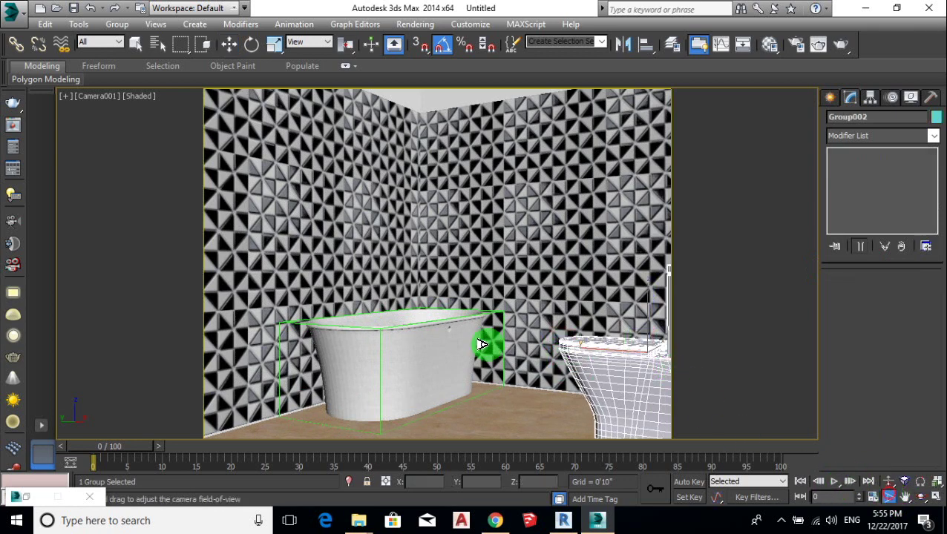
mouse_move(486, 343)
mouse_down()
mouse_move(484, 362)
mouse_move(489, 335)
mouse_move(486, 346)
mouse_up()
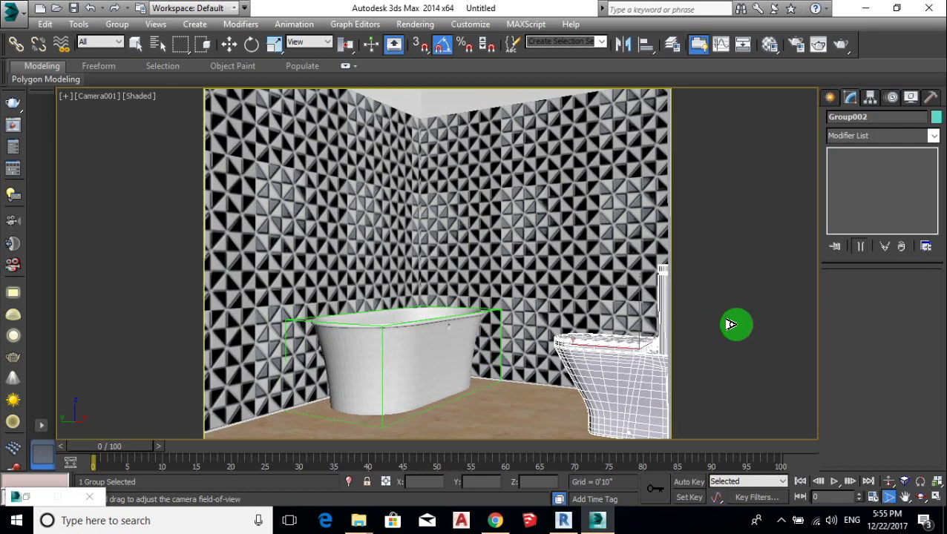
- Render Camera001's frame 0 with Shift+Q, continuing past the missing PAPER_TE.JPG map
key(w)
key(shift+q)
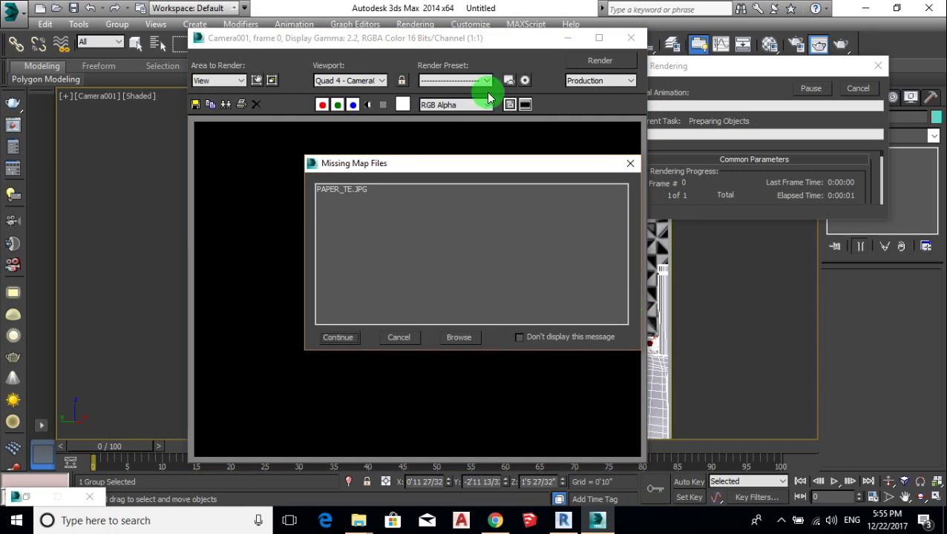
click(334, 340)
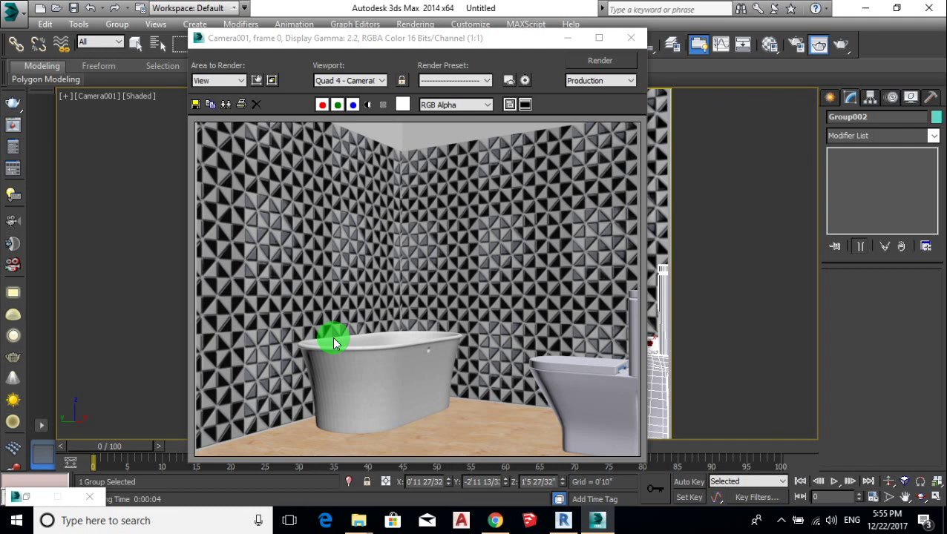
click(630, 37)
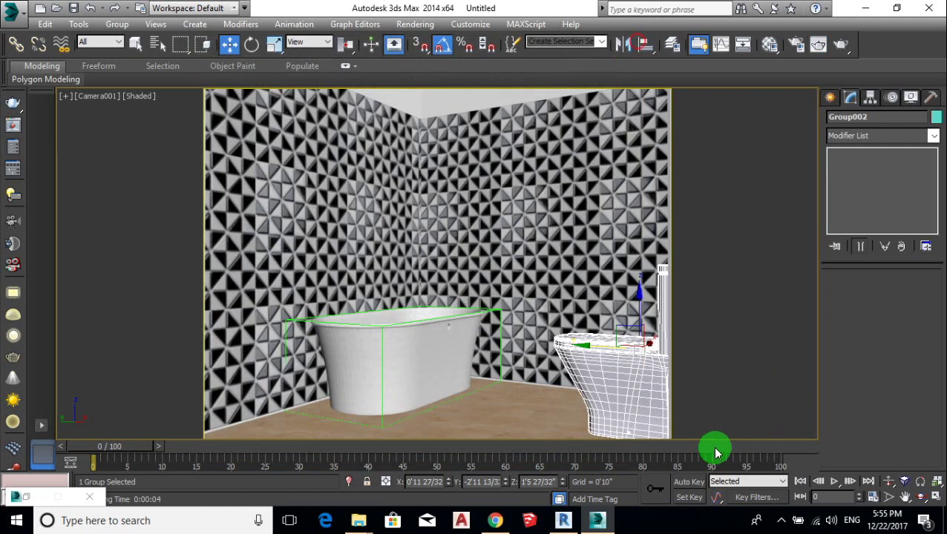
click(781, 523)
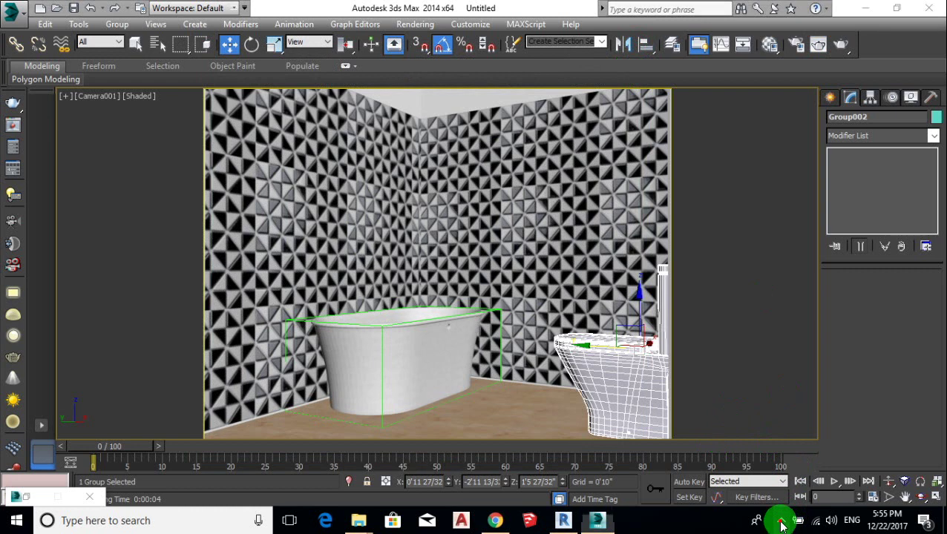
right_click(753, 491)
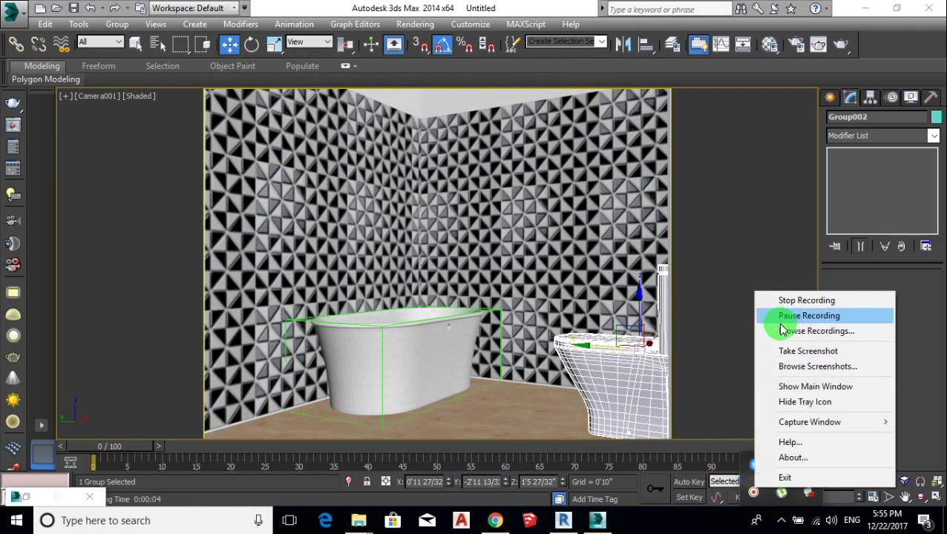
click(781, 521)
click(783, 523)
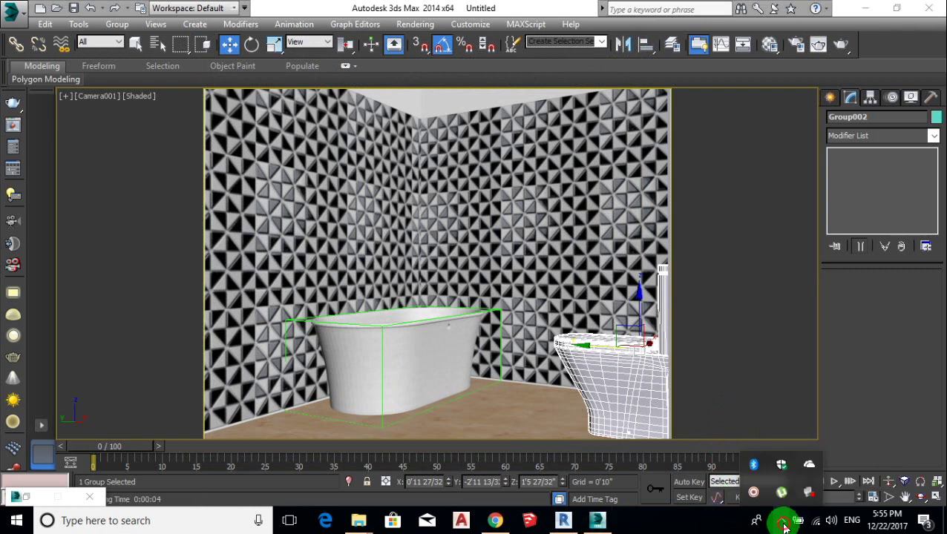